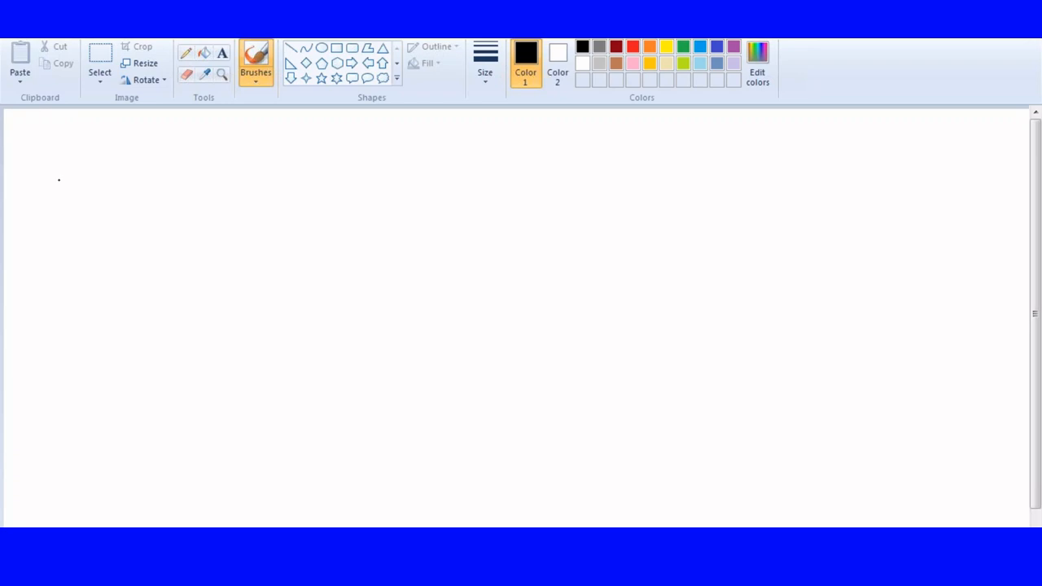
Choose an outline thickness, draw a tall black rectangle in the middle of the canvas, and adjust both of its side edges.
click(336, 47)
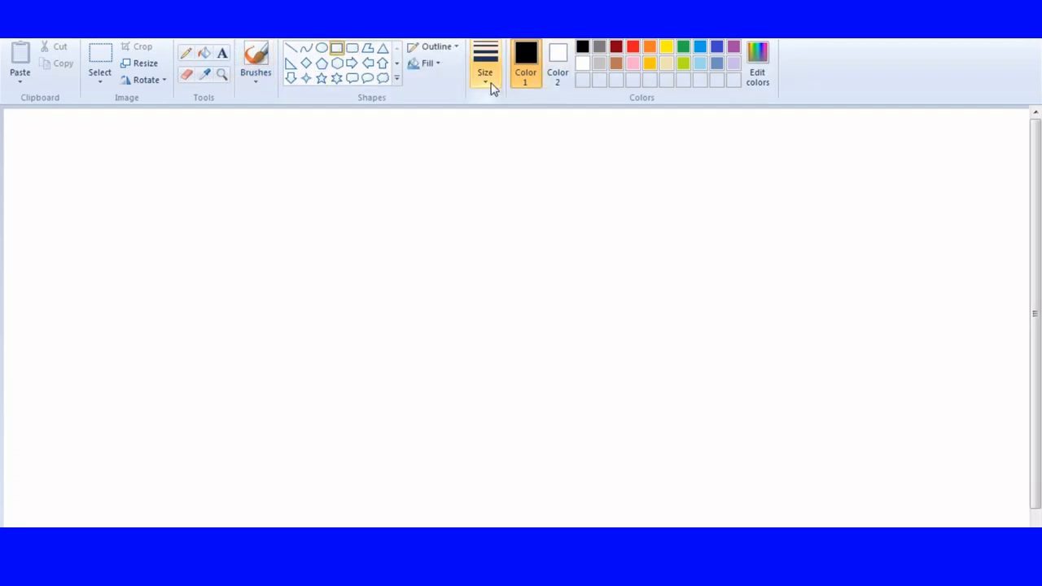
click(489, 81)
click(505, 140)
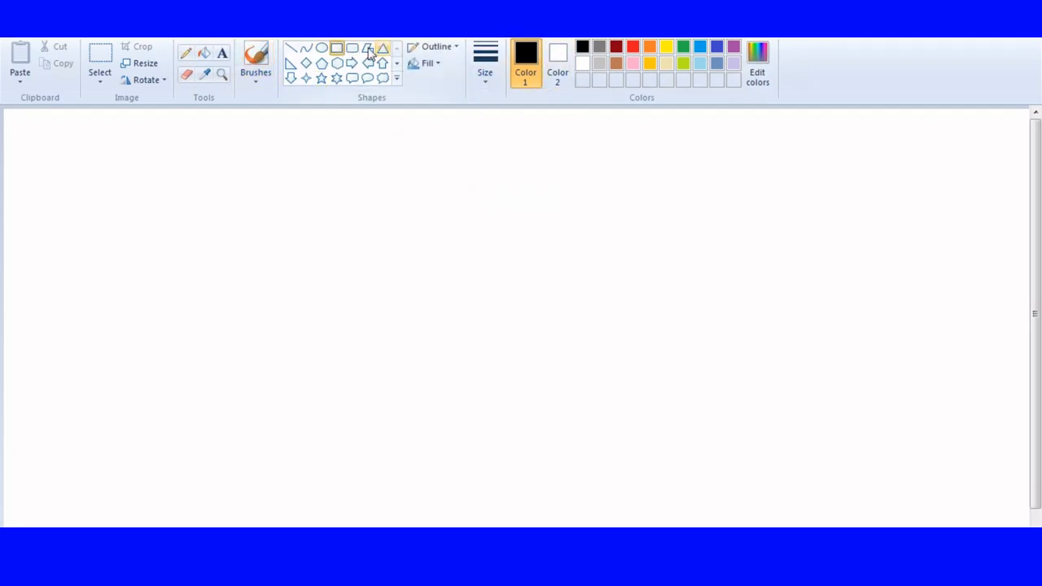
drag(377, 114, 633, 515)
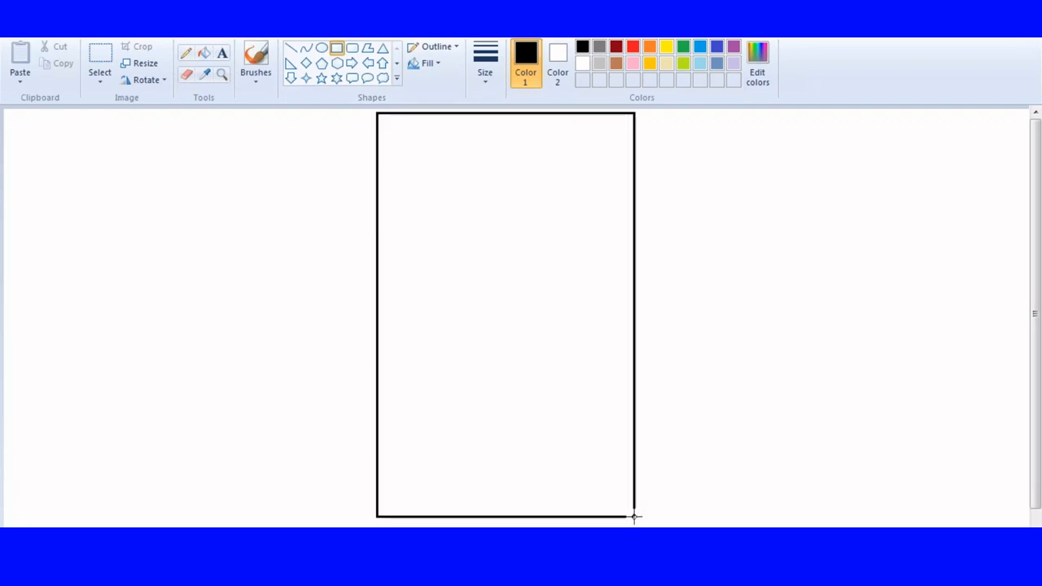
drag(378, 311, 396, 311)
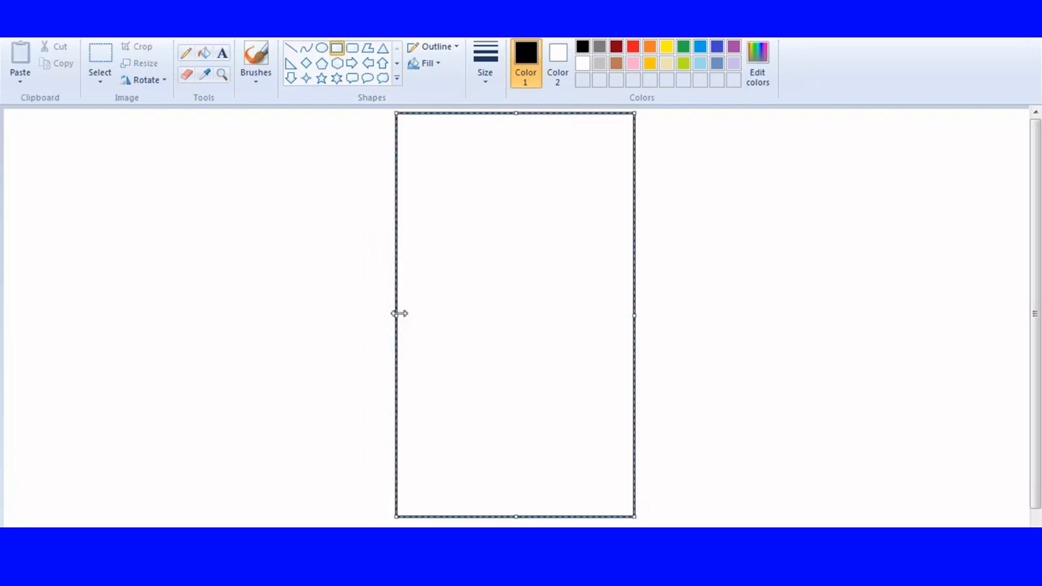
drag(634, 314, 657, 313)
click(730, 236)
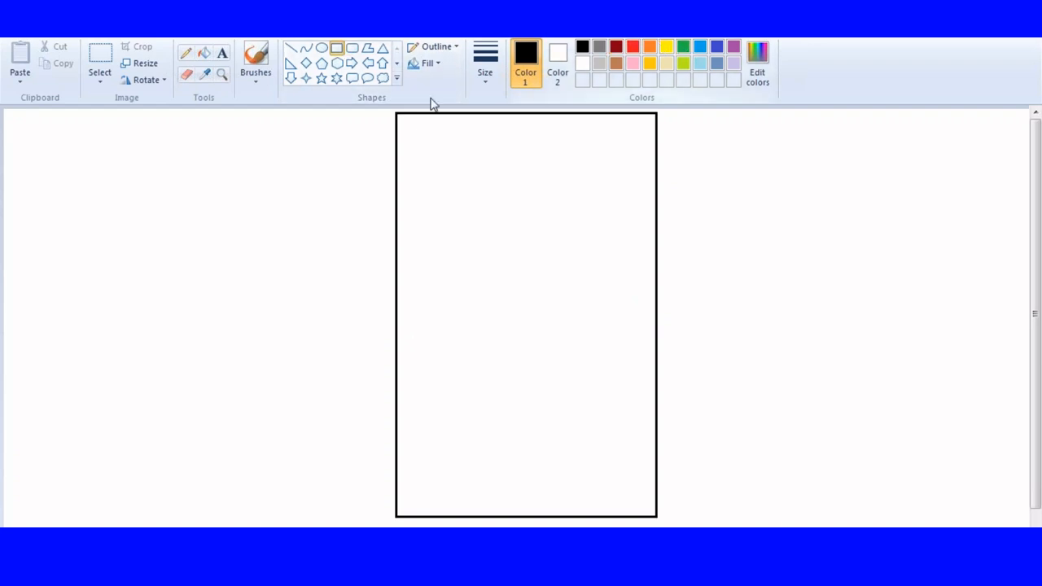
Divide the tall rectangle into six stacked rows by drawing five full-width rectangles inside it from the top down.
drag(397, 114, 656, 181)
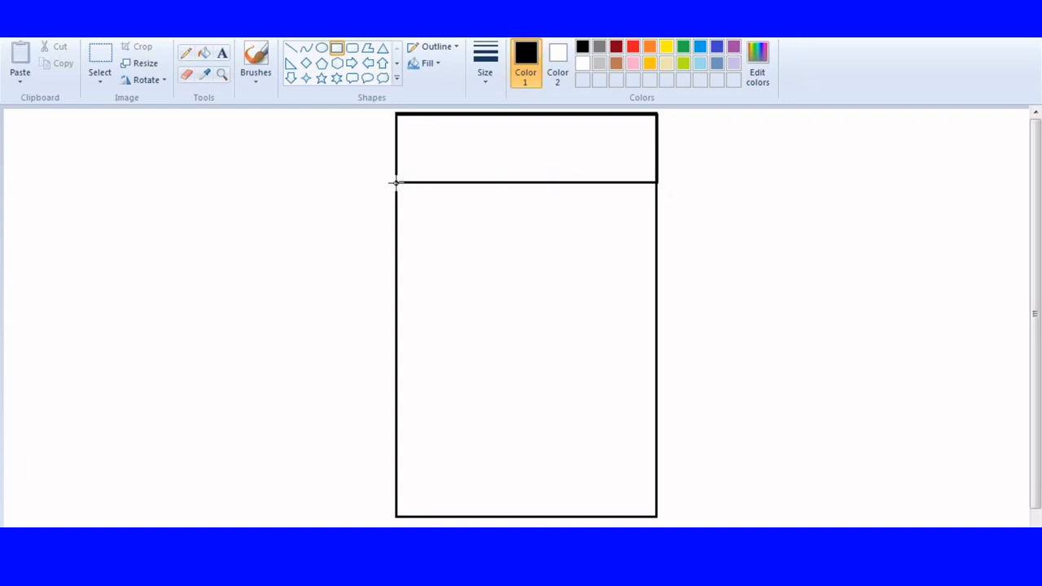
drag(396, 183, 656, 263)
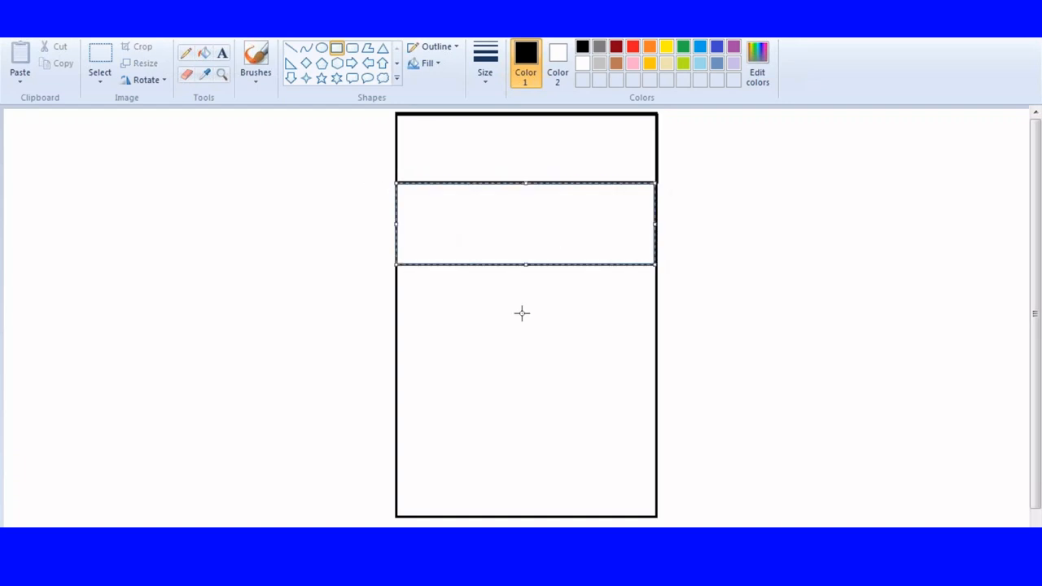
click(521, 312)
drag(396, 263, 656, 334)
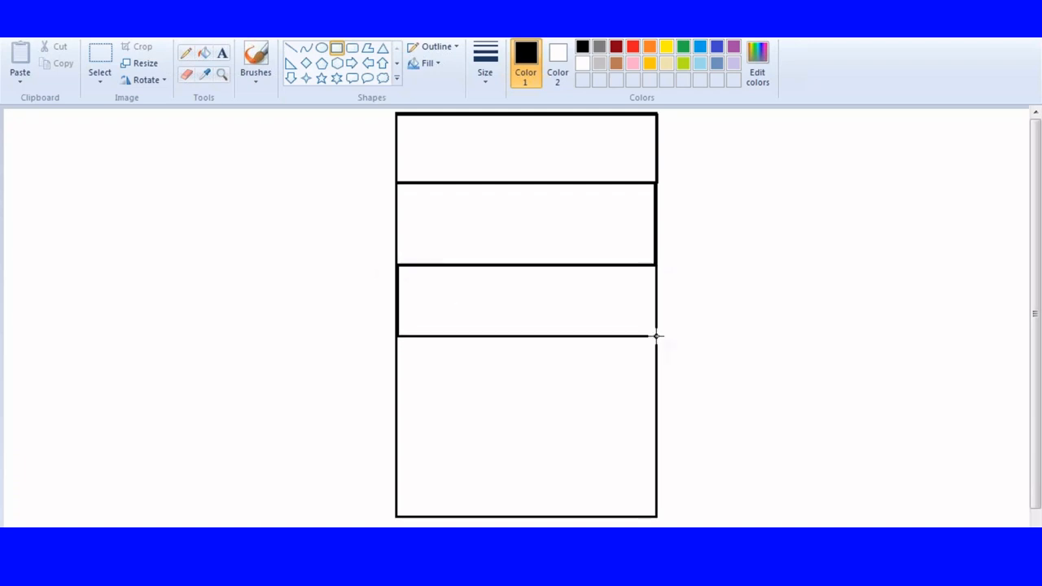
click(470, 354)
drag(397, 334, 657, 408)
click(468, 426)
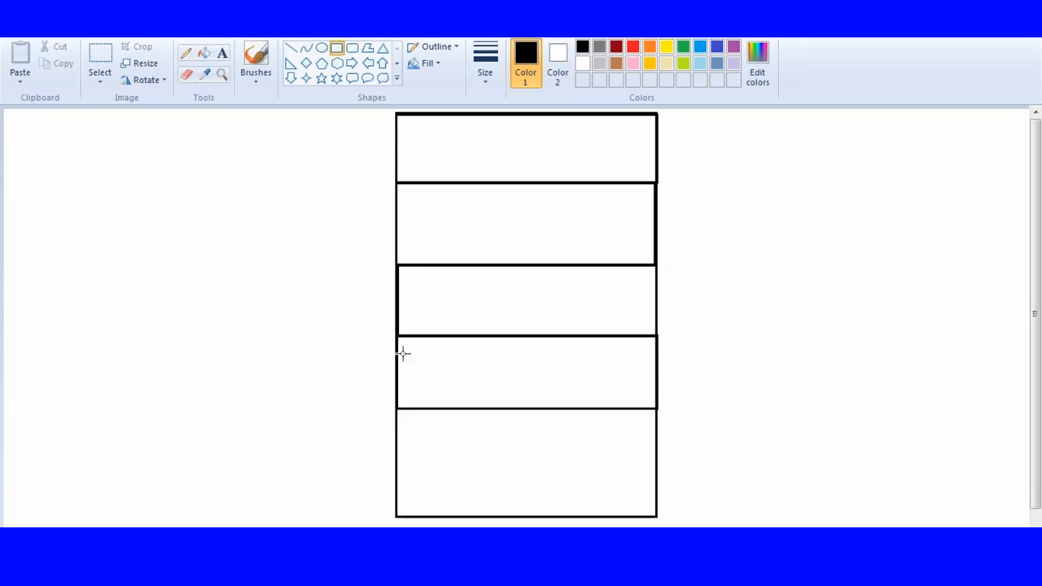
drag(398, 410, 658, 462)
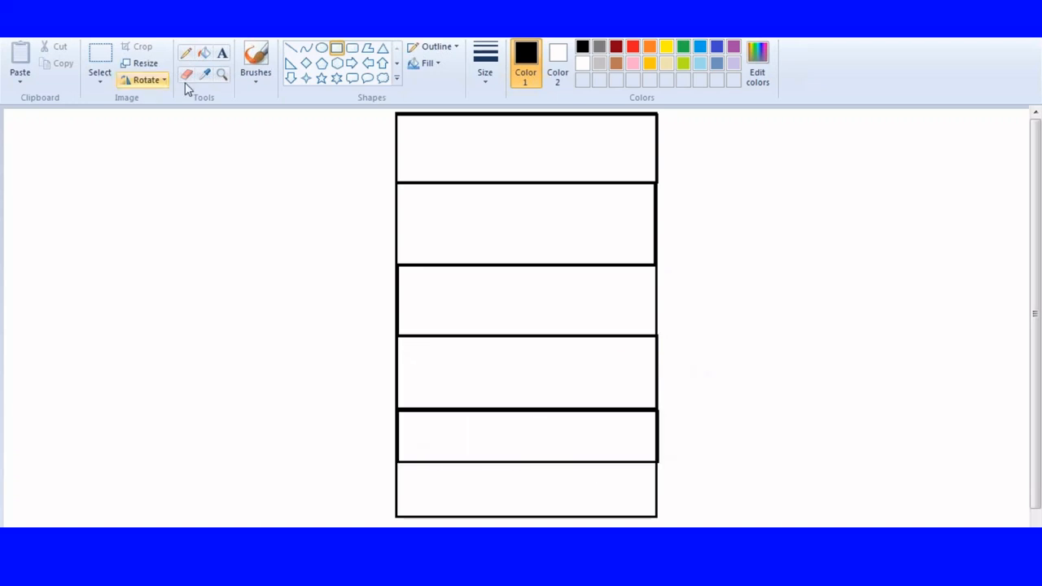
Add the red text label "Sales" inside the first row of the stack.
click(221, 53)
click(443, 151)
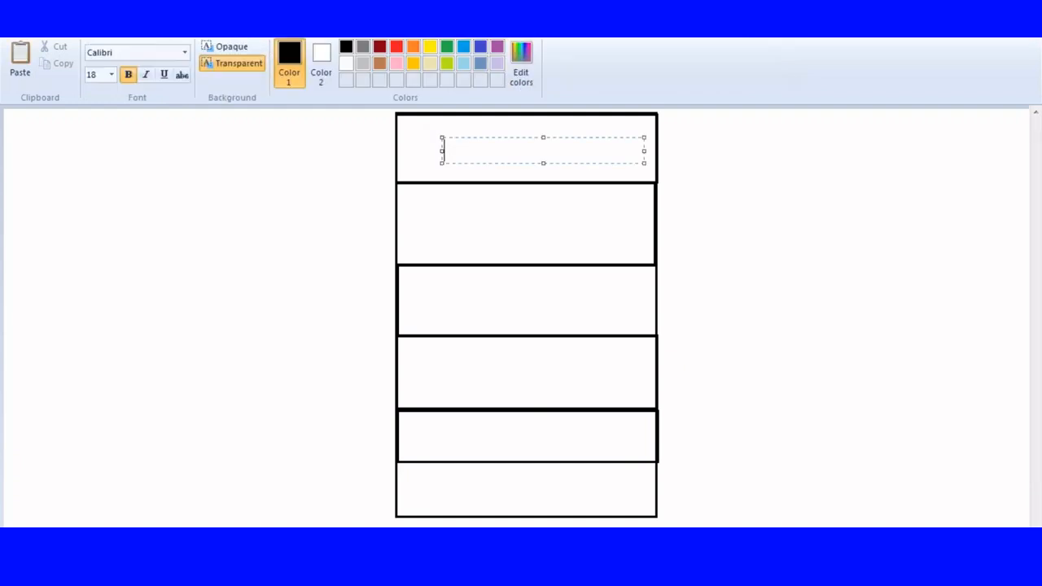
text(Sa)
key(BackSpace)
key(BackSpace)
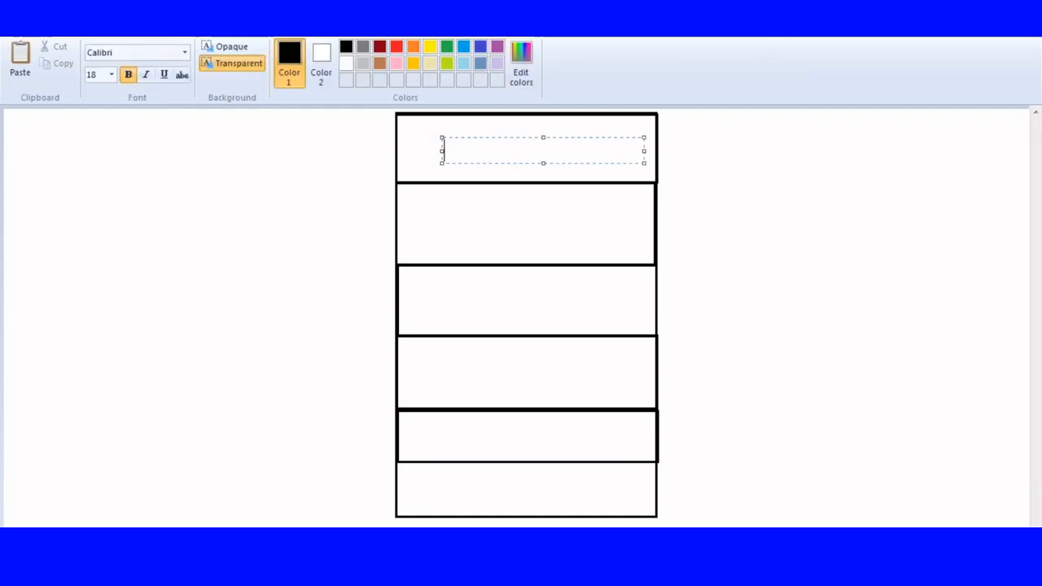
click(398, 47)
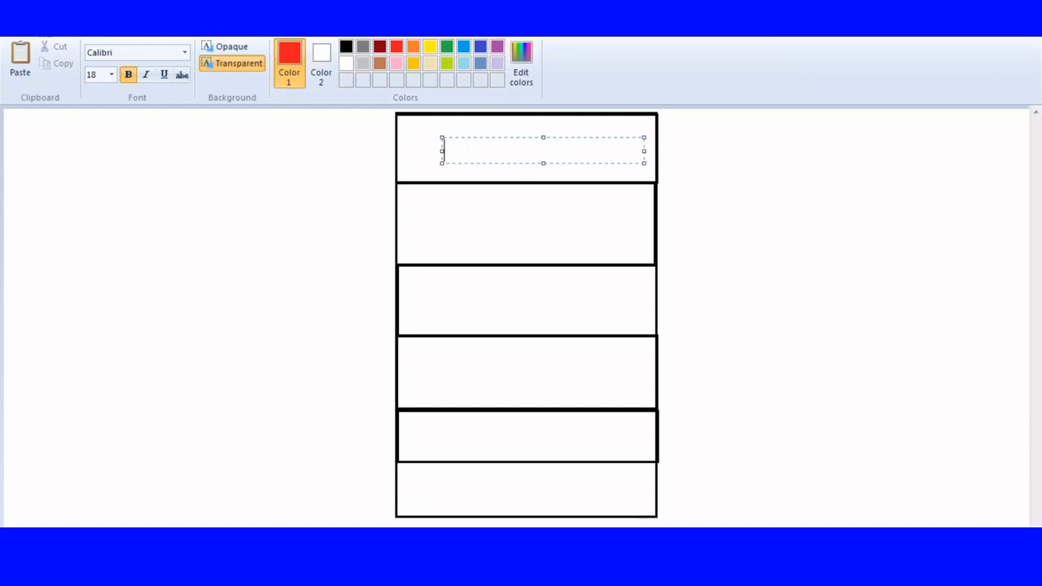
text(Sales)
click(434, 222)
Add the red text label "CallCenter" inside the second row.
click(435, 221)
text(Call)
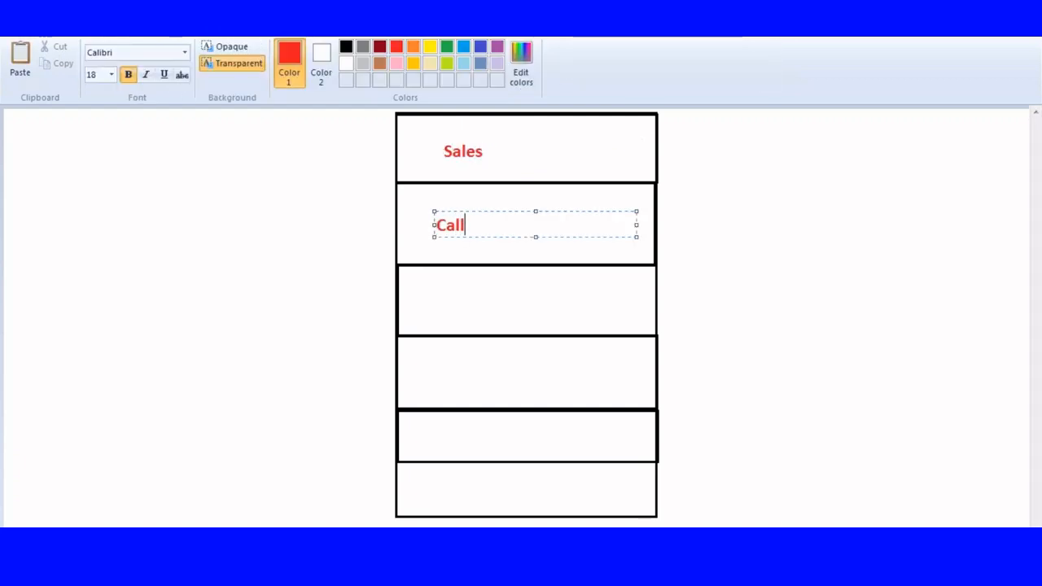
text(Center)
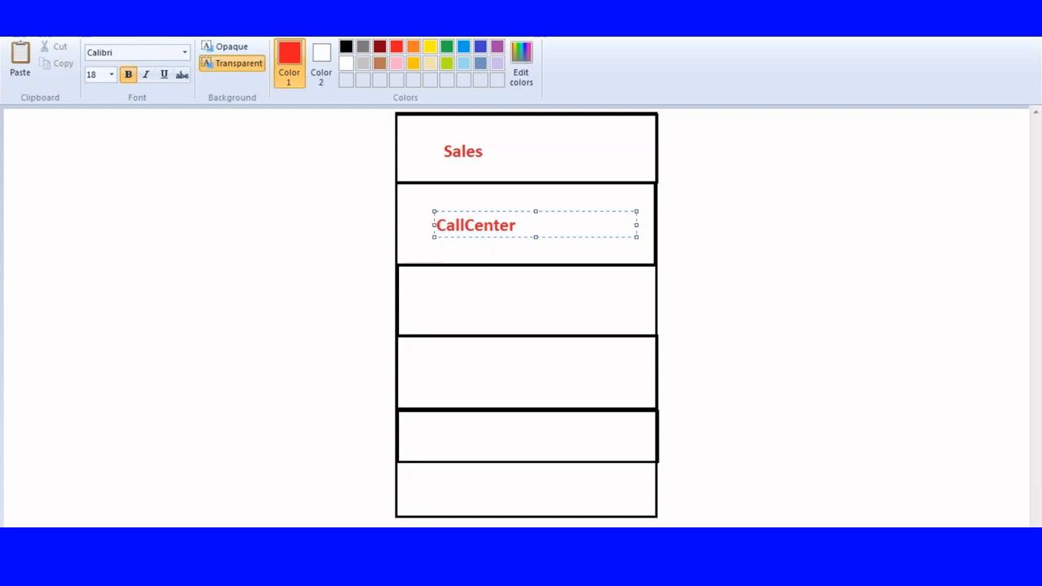
click(442, 337)
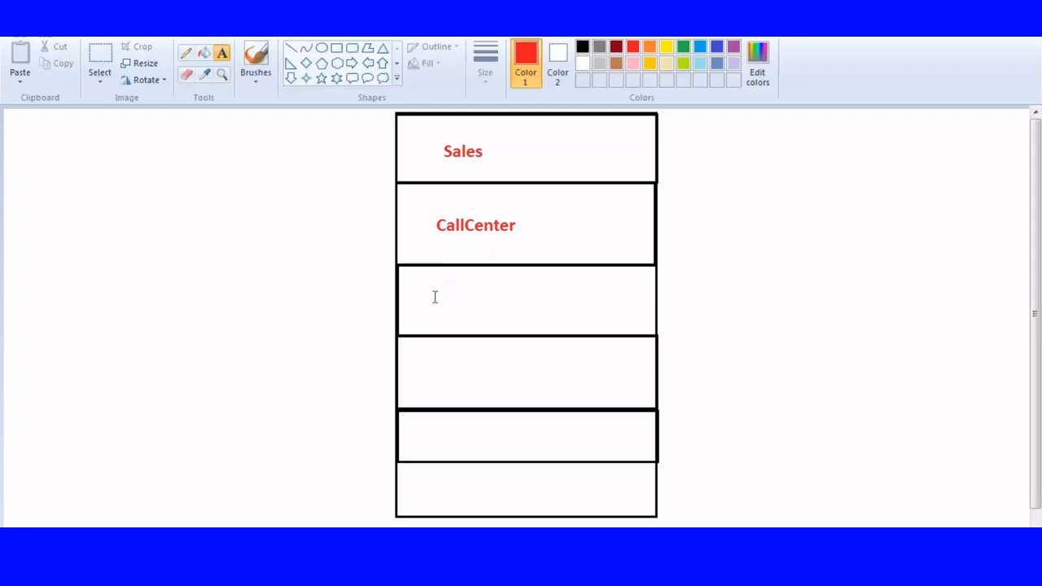
Add the red text label "ICICI Banking" inside the third row.
click(435, 298)
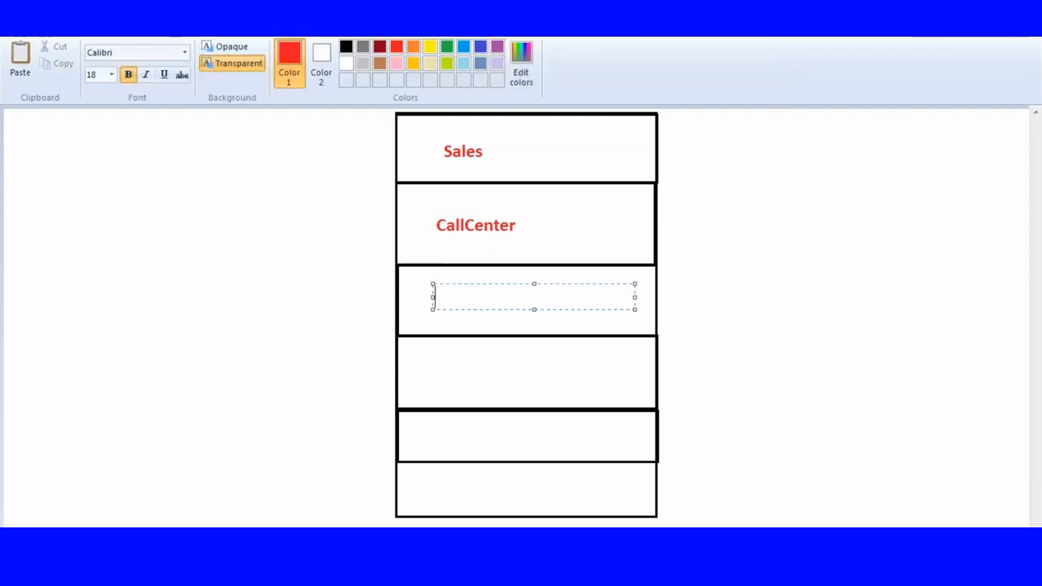
text(ICICI)
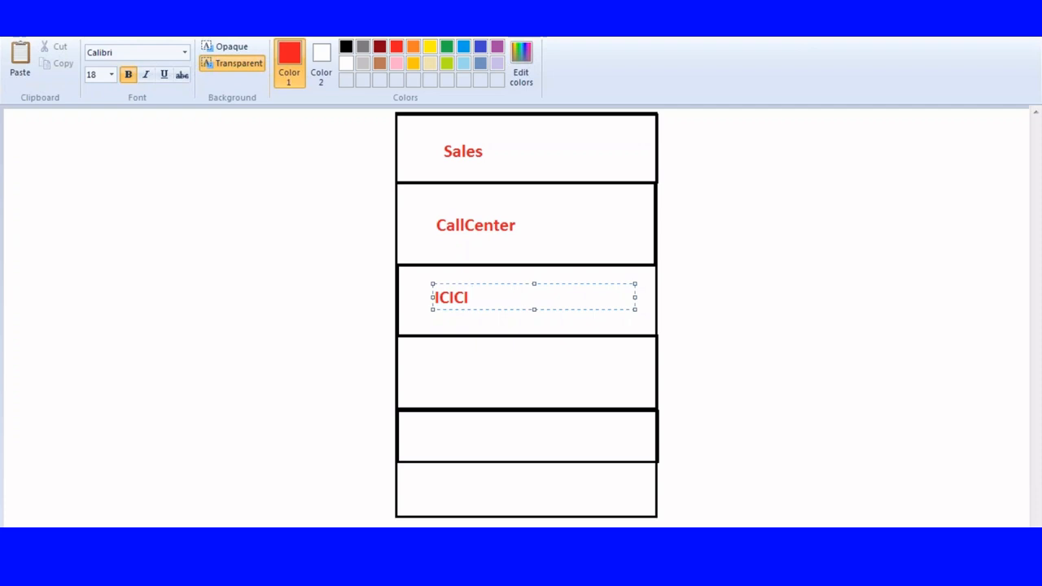
text(Bn)
key(BackSpace)
text(BK)
key(BackSpace)
key(BackSpace)
key(BackSpace)
key(BackSpace)
text(Banking)
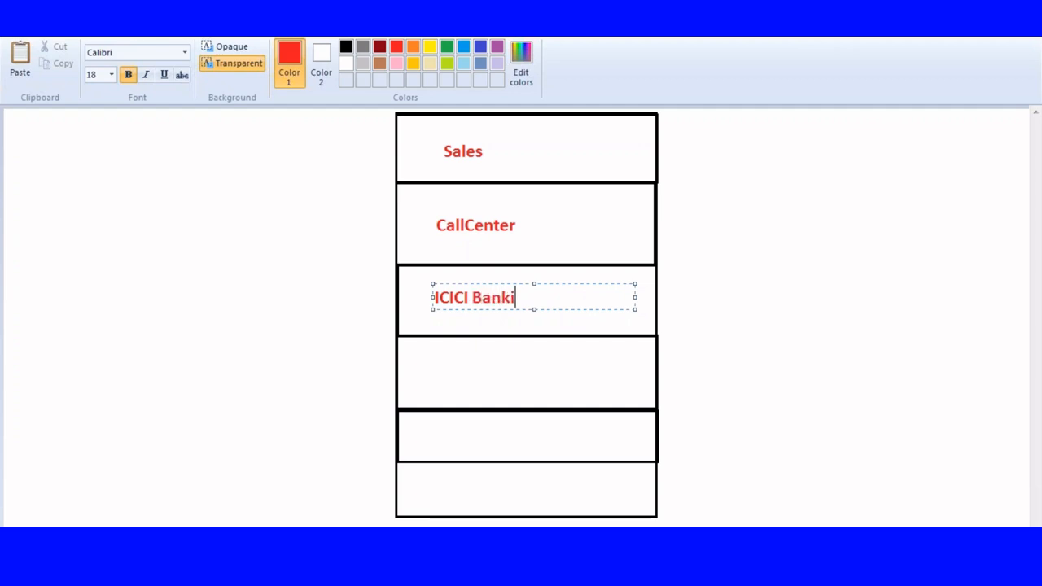
click(437, 366)
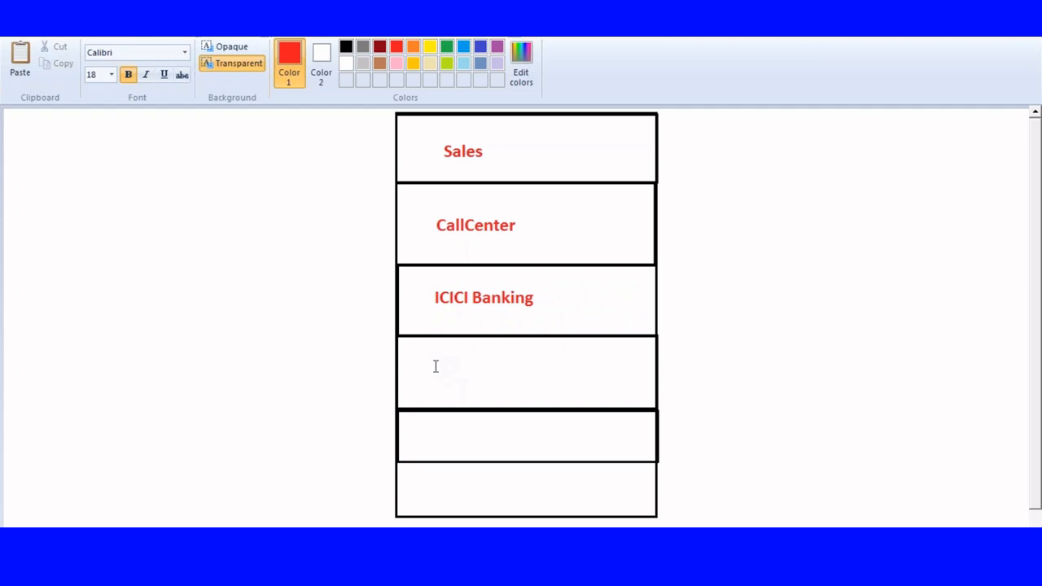
Add the red text label "ICICI Loan" inside the fourth row.
click(437, 367)
text(ICICIC)
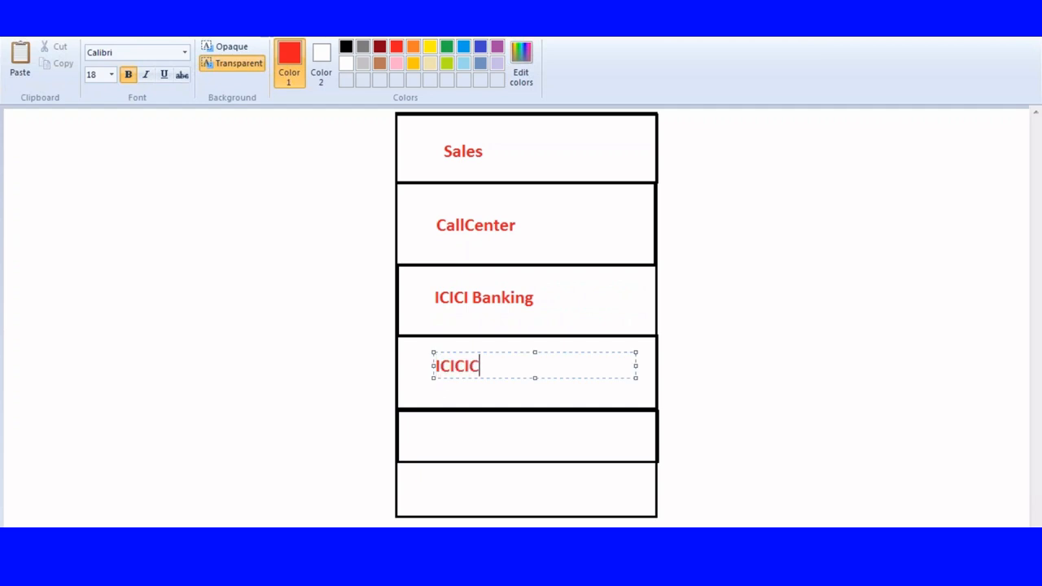
key(BackSpace)
text(Loan)
click(465, 364)
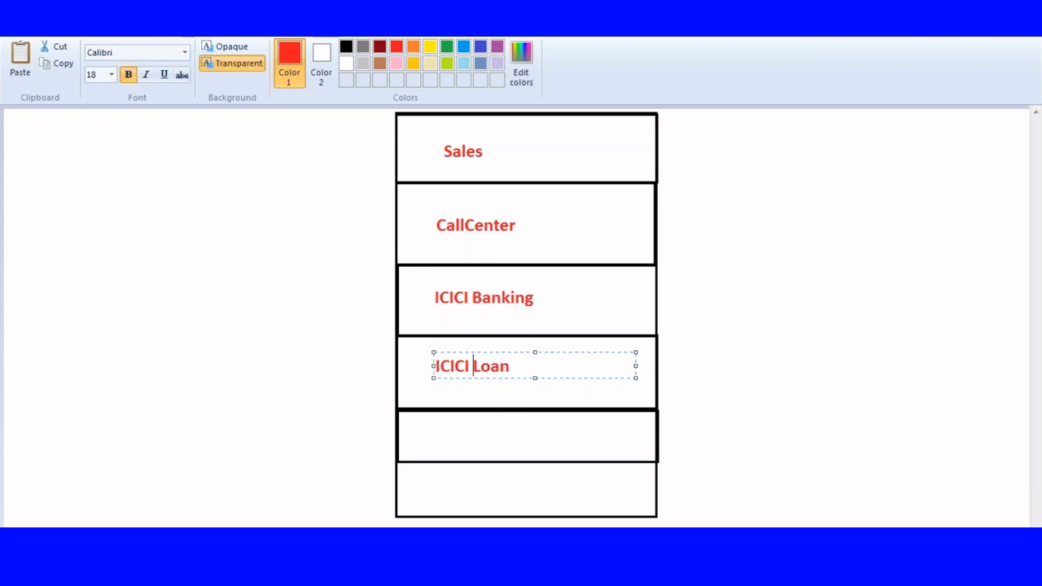
click(438, 433)
Label the fifth row "Apex" and the sixth row "Customer" in red text.
click(438, 433)
text(Apex)
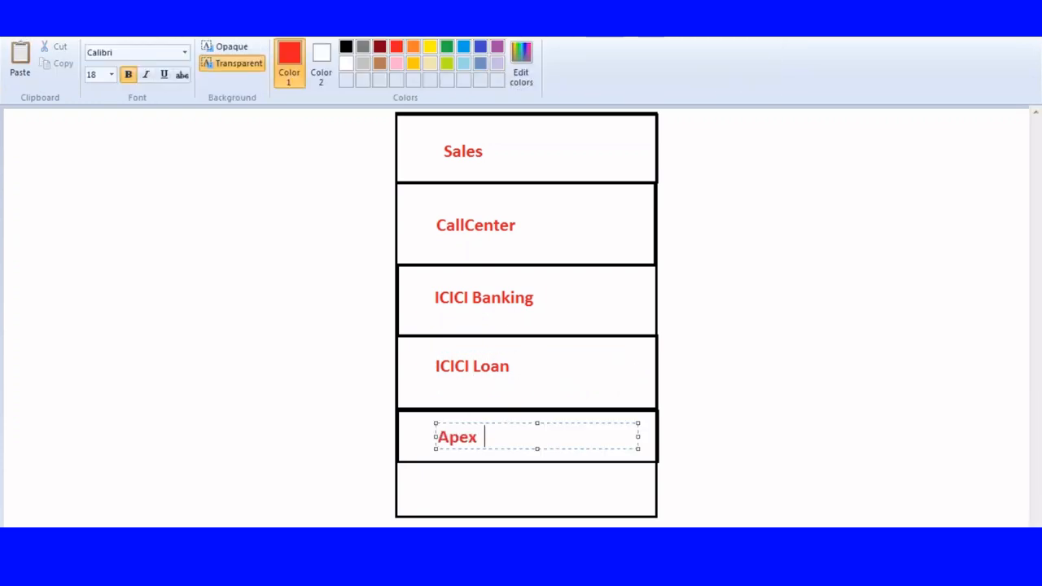
click(428, 488)
click(429, 488)
text(Customer)
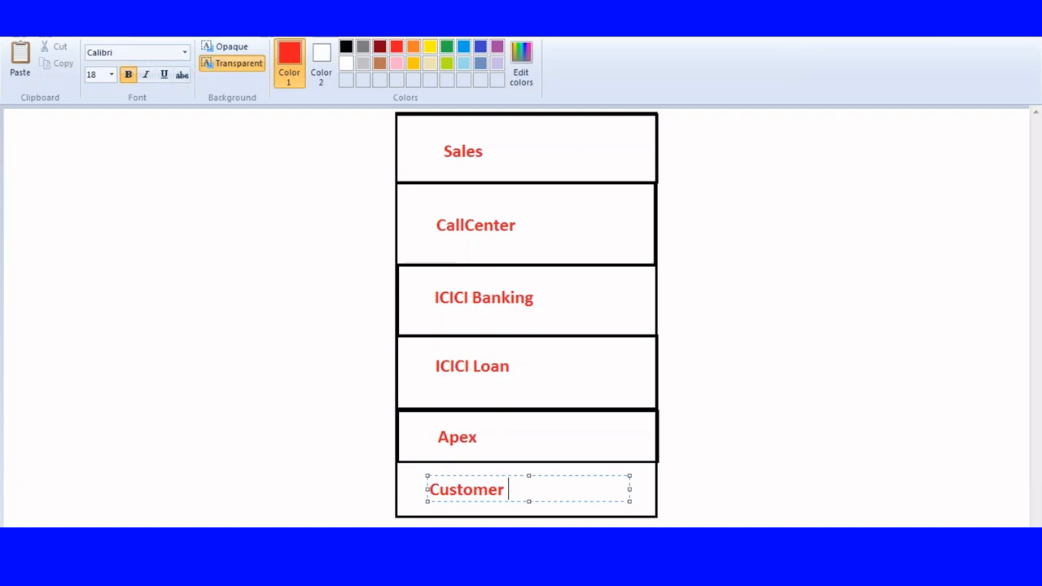
click(75, 134)
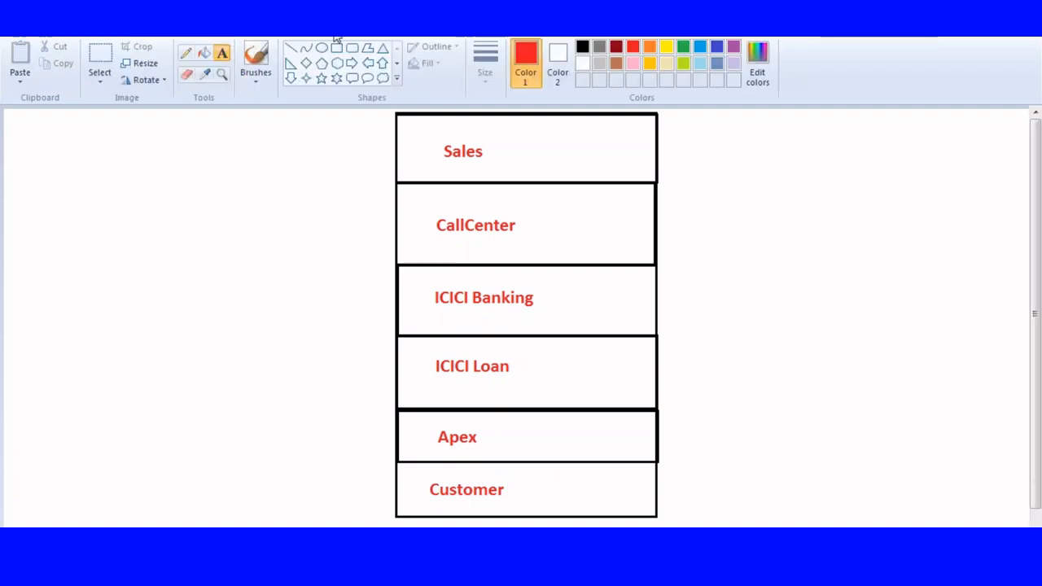
Draw a small black stick figure in the canvas's upper-left corner, with an oval head and straight lines for body, arms and legs.
click(582, 46)
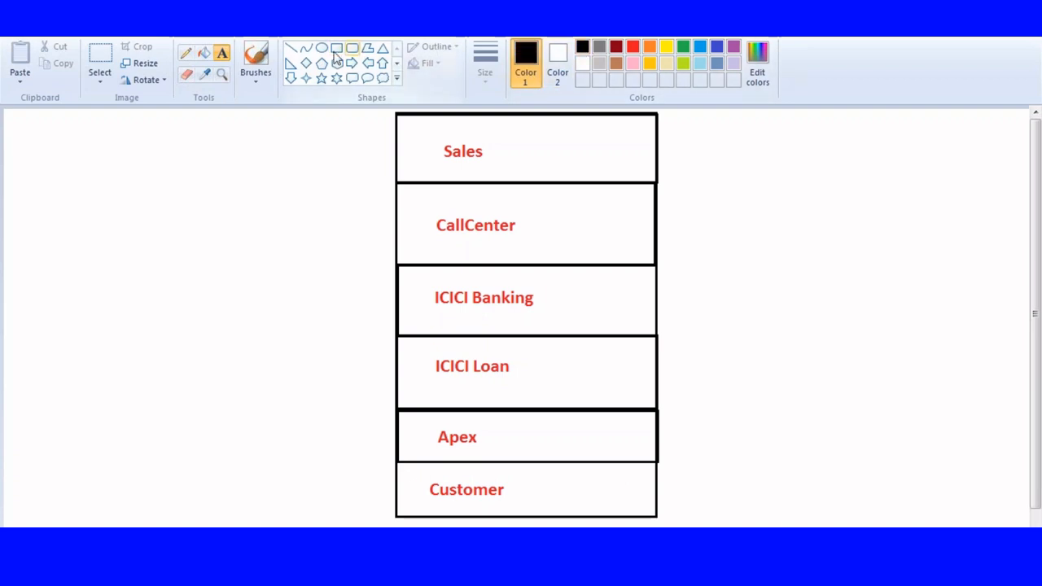
click(322, 48)
mouse_move(16, 116)
mouse_down()
mouse_move(38, 142)
mouse_move(27, 144)
mouse_move(26, 183)
mouse_move(26, 147)
mouse_up()
click(289, 49)
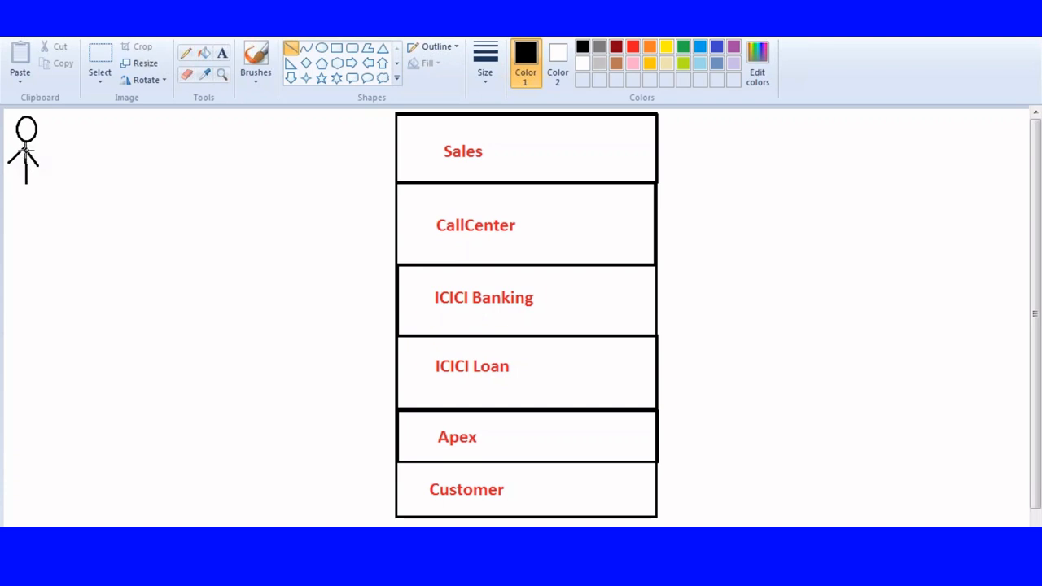
mouse_move(8, 192)
mouse_down()
mouse_move(25, 171)
mouse_move(33, 177)
mouse_move(26, 170)
mouse_up()
Duplicate the stick figure twice and place the copies below the original in a column along the canvas's left edge.
click(100, 57)
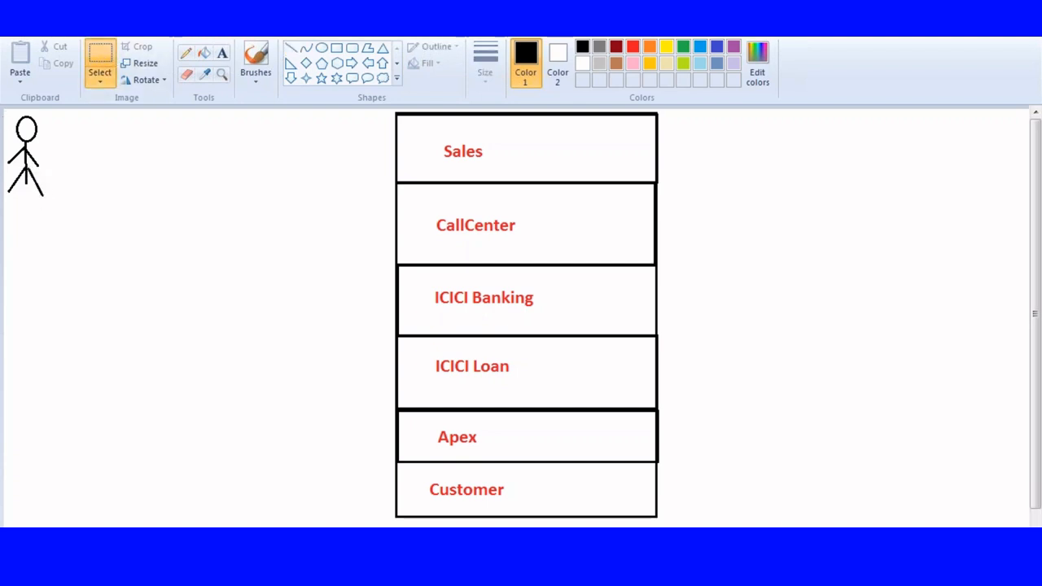
drag(3, 113, 54, 209)
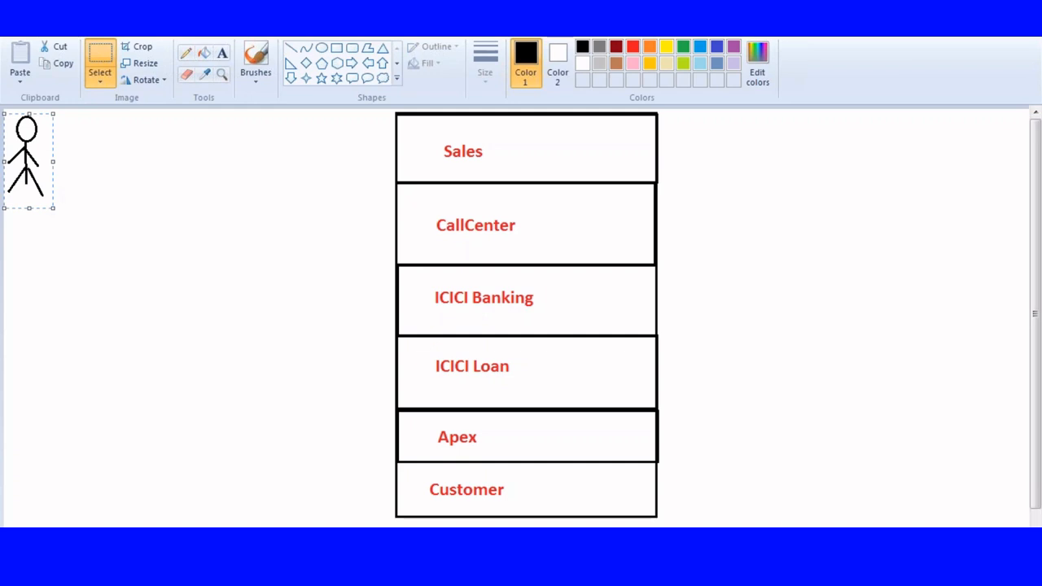
key(ctrl+c)
key(ctrl+v)
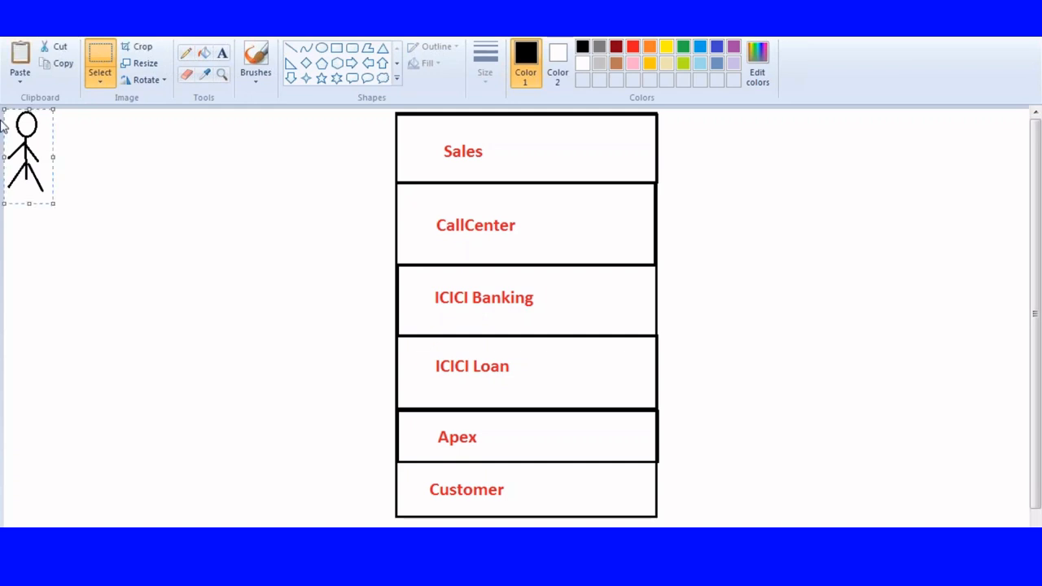
drag(17, 134, 16, 251)
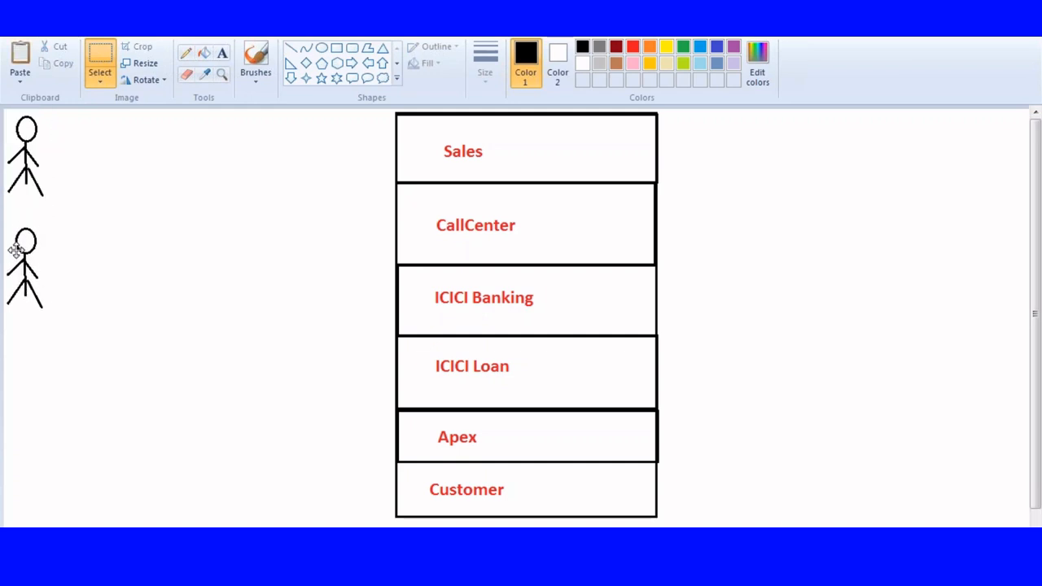
click(29, 397)
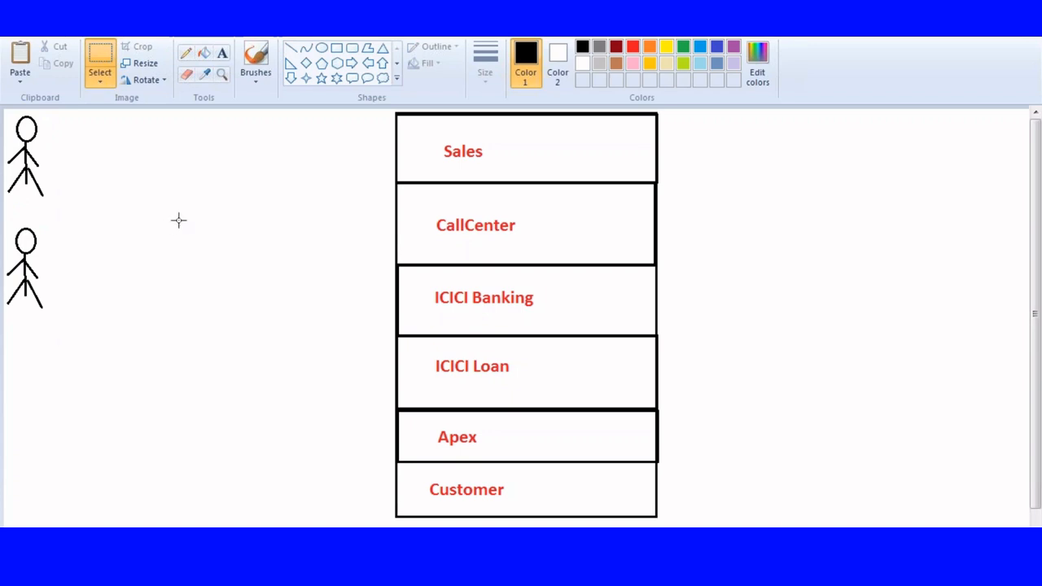
key(ctrl+v)
drag(32, 150, 29, 417)
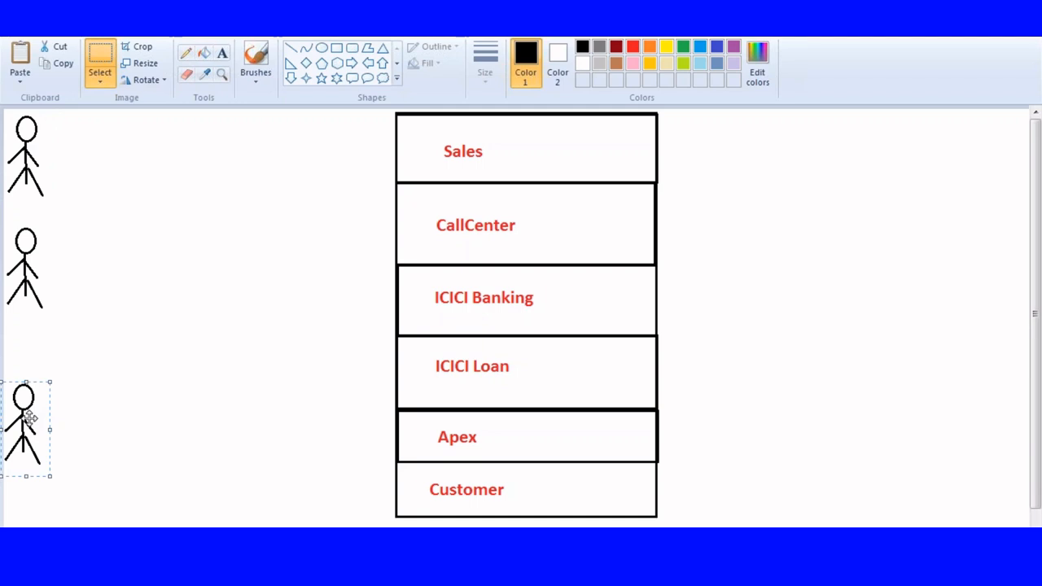
Draw a black rectangle between the upper two stick figures and the labelled stack, about half the stack's width.
click(338, 48)
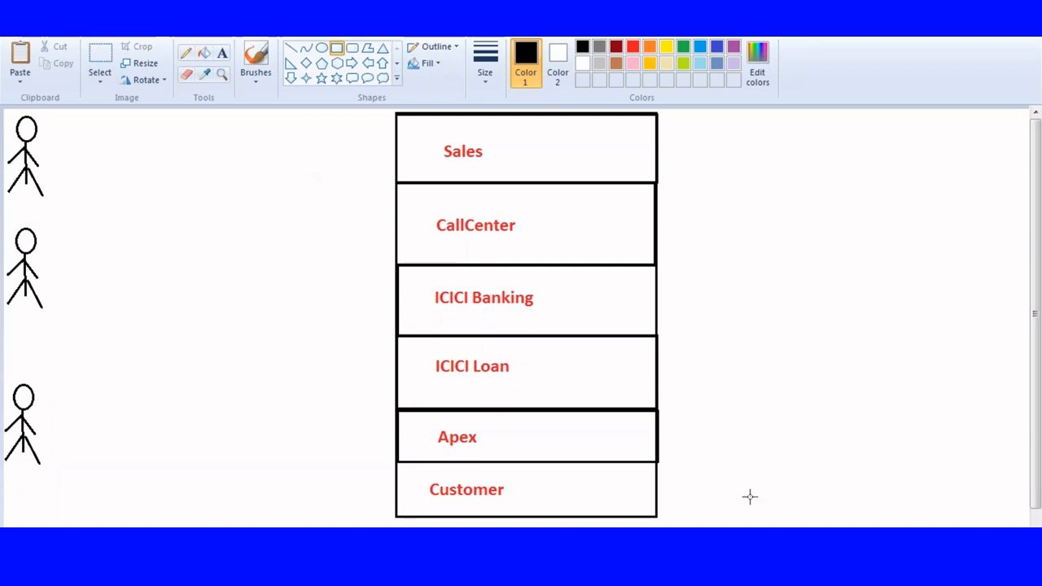
click(898, 570)
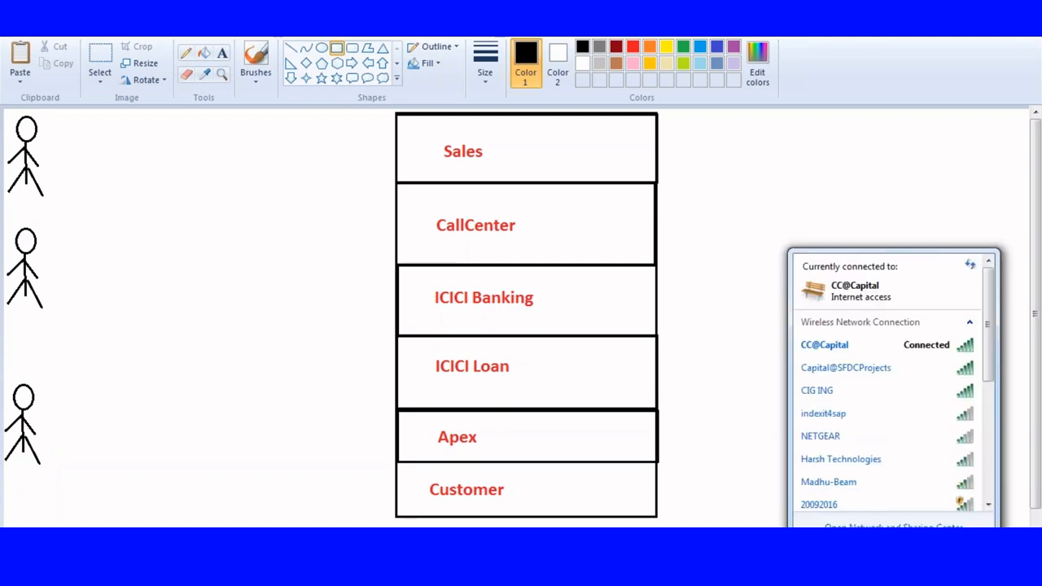
click(259, 289)
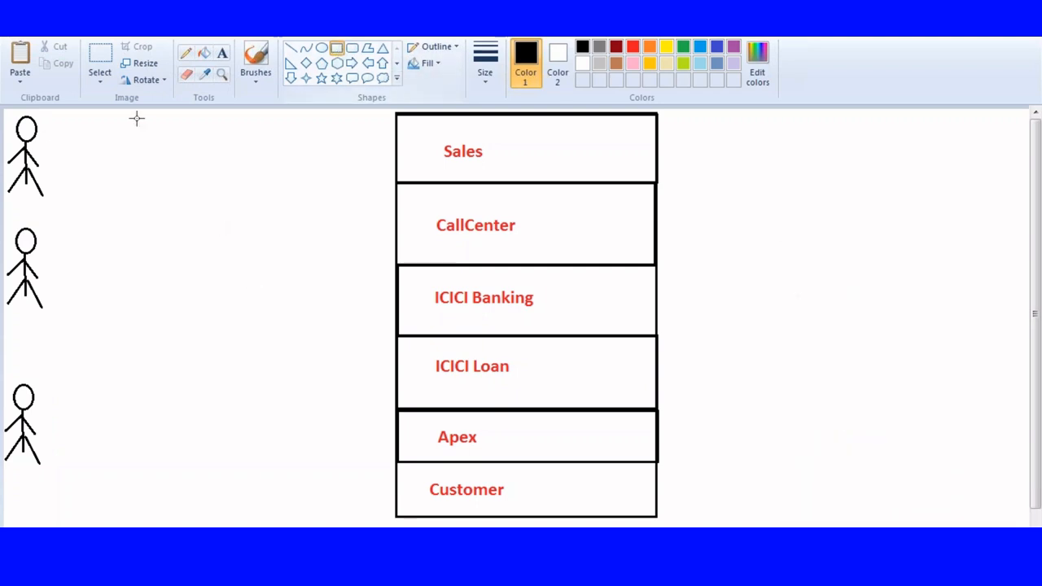
drag(135, 118, 267, 273)
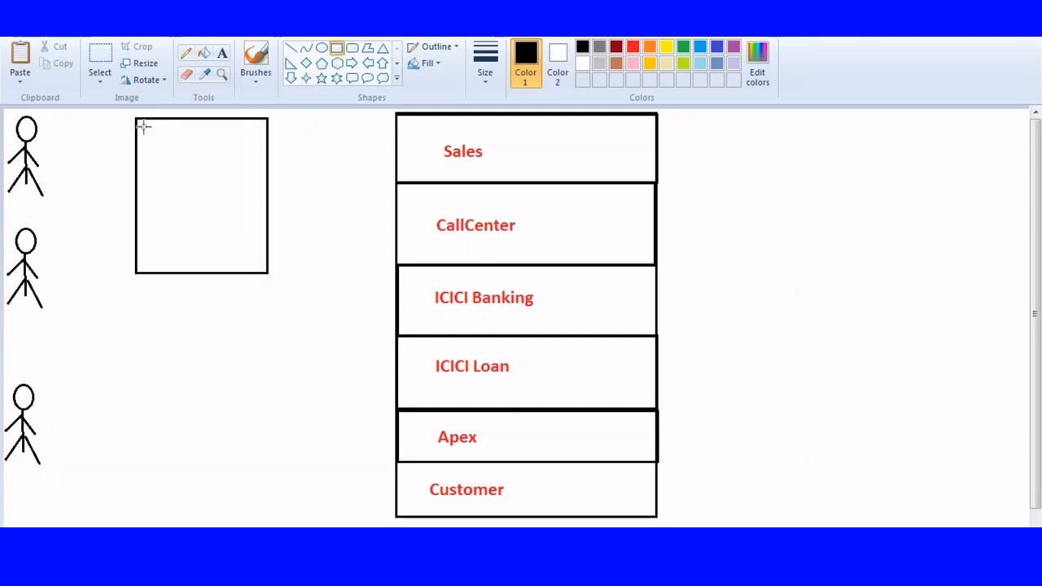
Draw a column of six small checkbox-like squares along the inner left side of the new rectangle.
drag(142, 126, 162, 222)
click(143, 157)
click(152, 188)
click(198, 195)
click(217, 188)
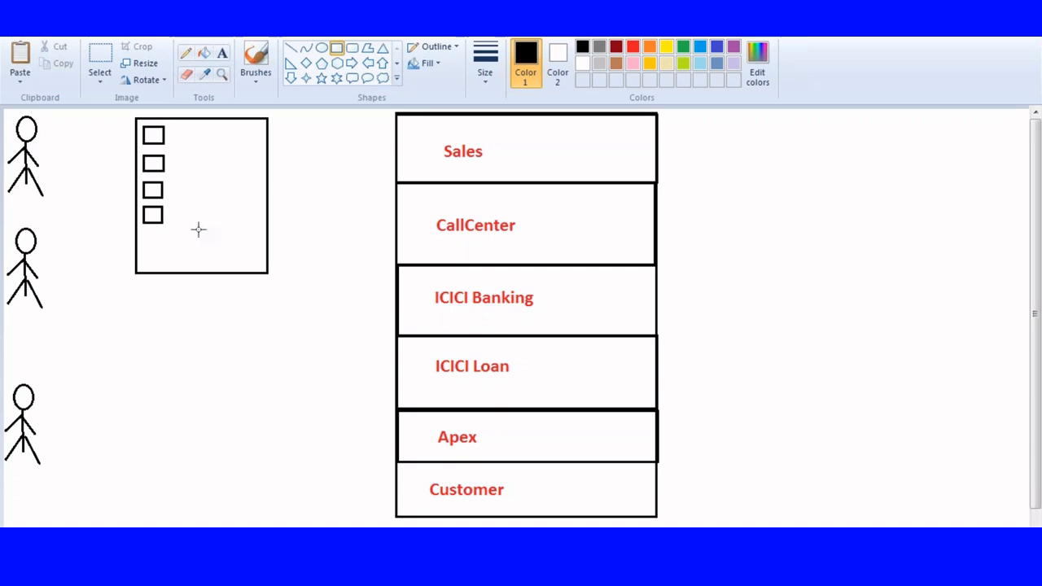
drag(142, 228, 162, 244)
click(195, 210)
drag(142, 248, 162, 266)
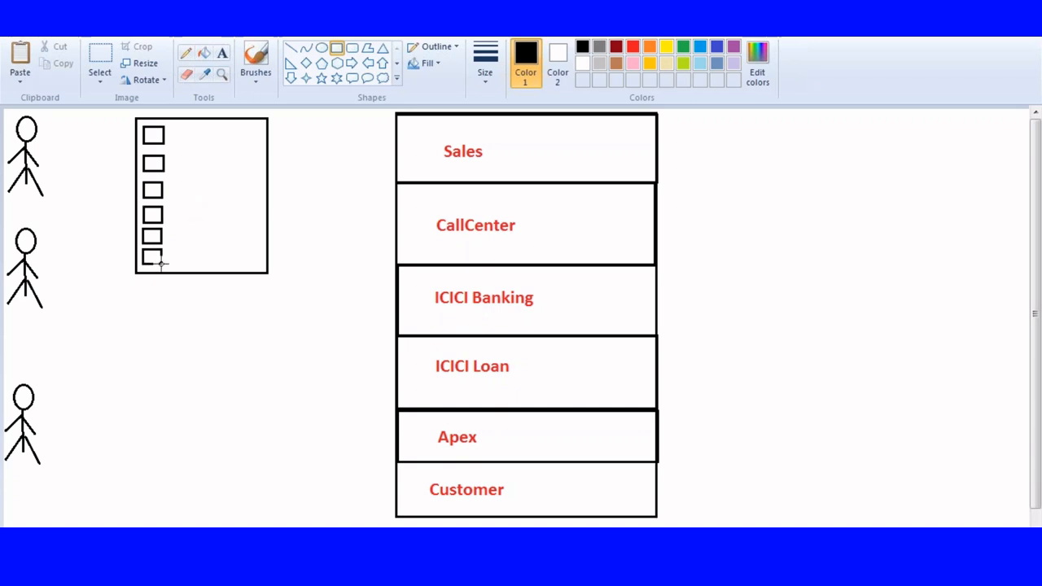
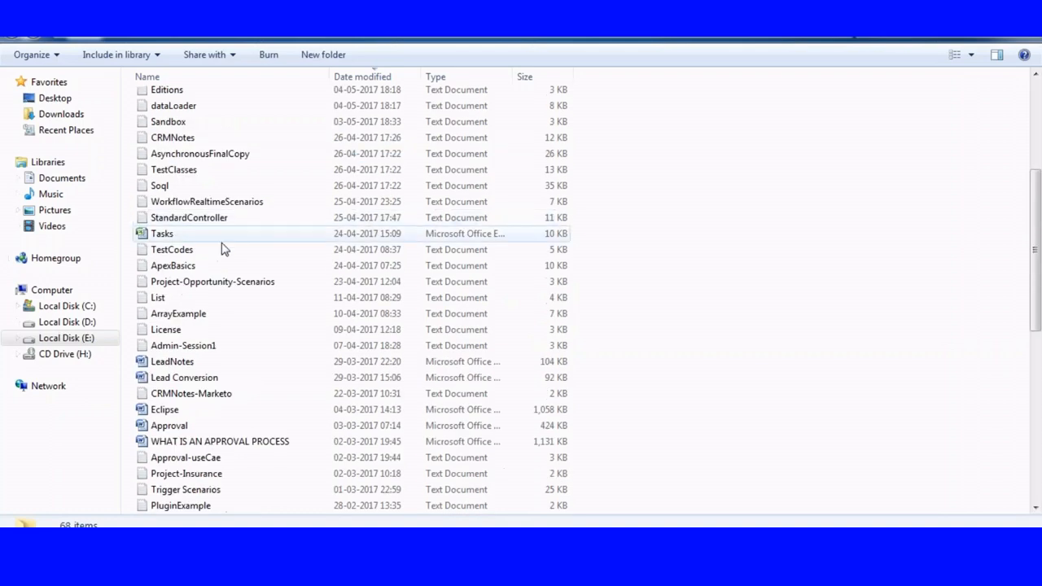
scroll(224, 198, up, 9)
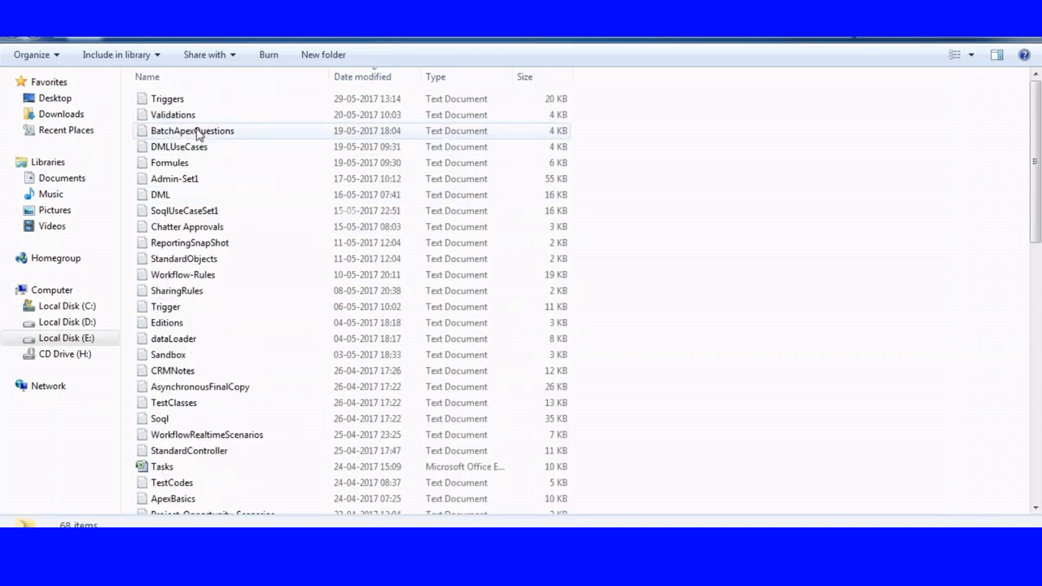
scroll(202, 329, down, 7)
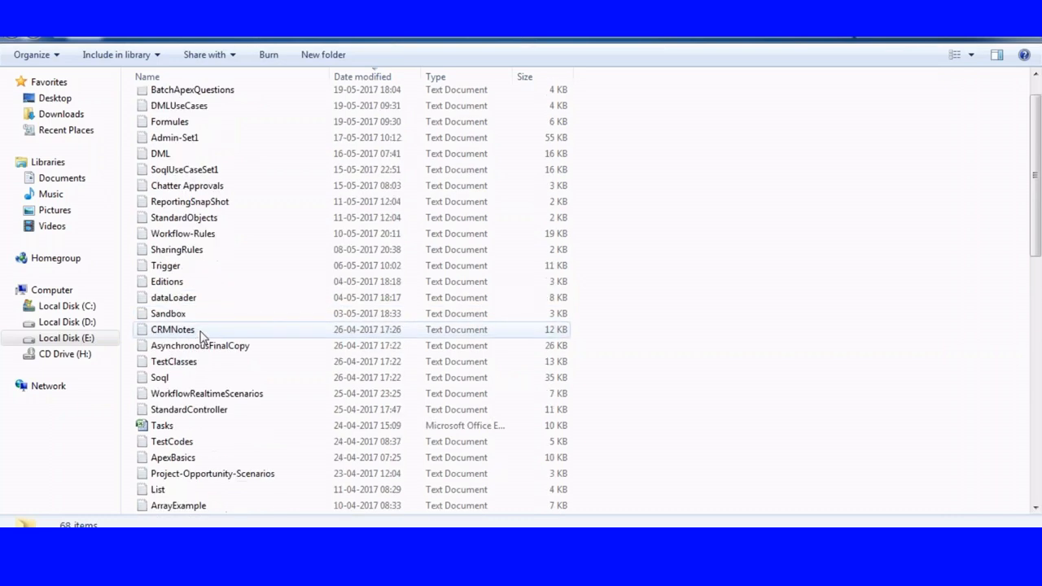
scroll(205, 350, down, 3)
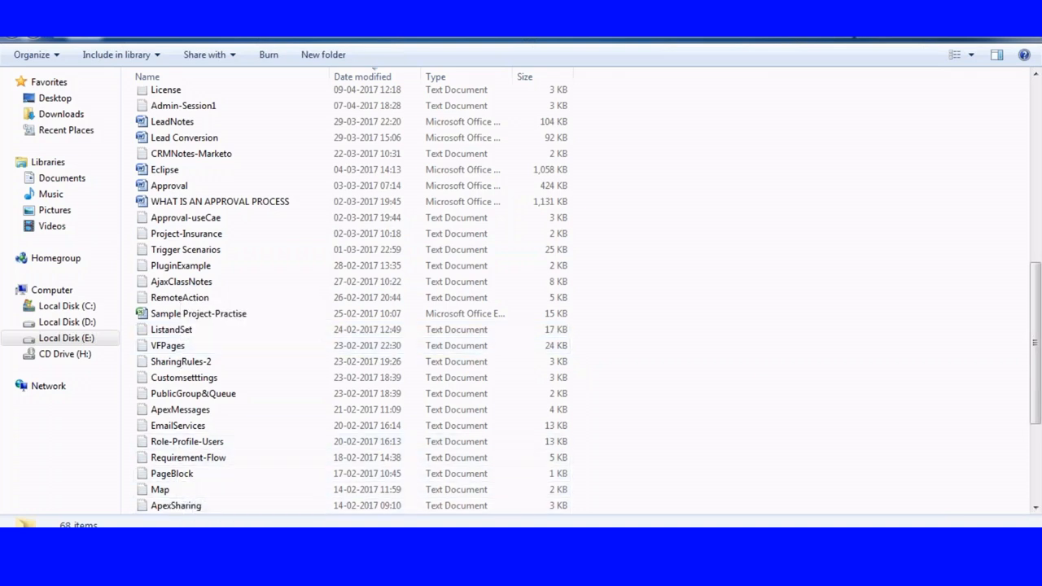
Open the Role-Profile-Users text file from the Admin folder inside the desktop's Material folder in Notepad++.
key(super+d)
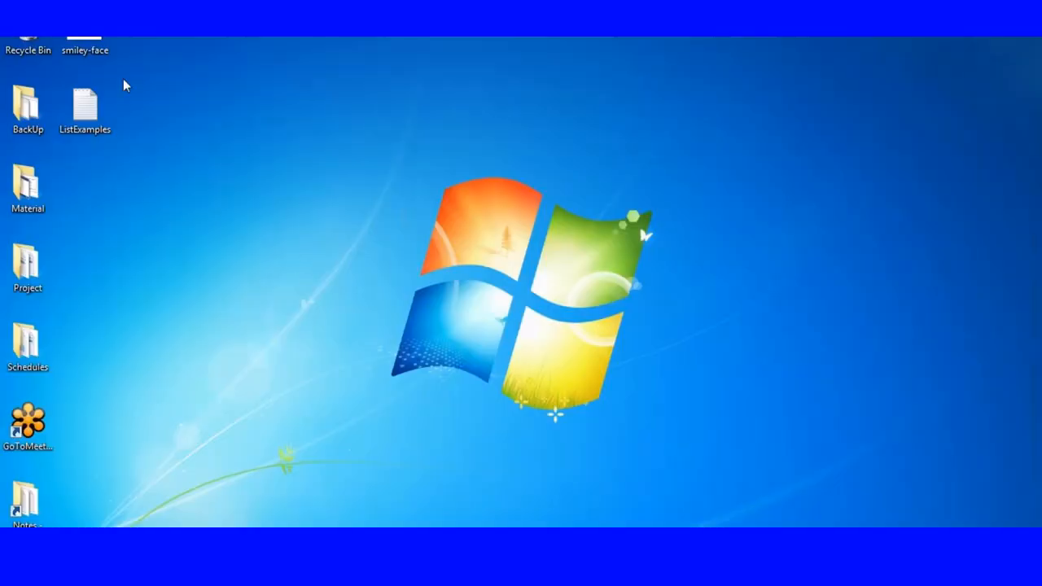
double_click(24, 184)
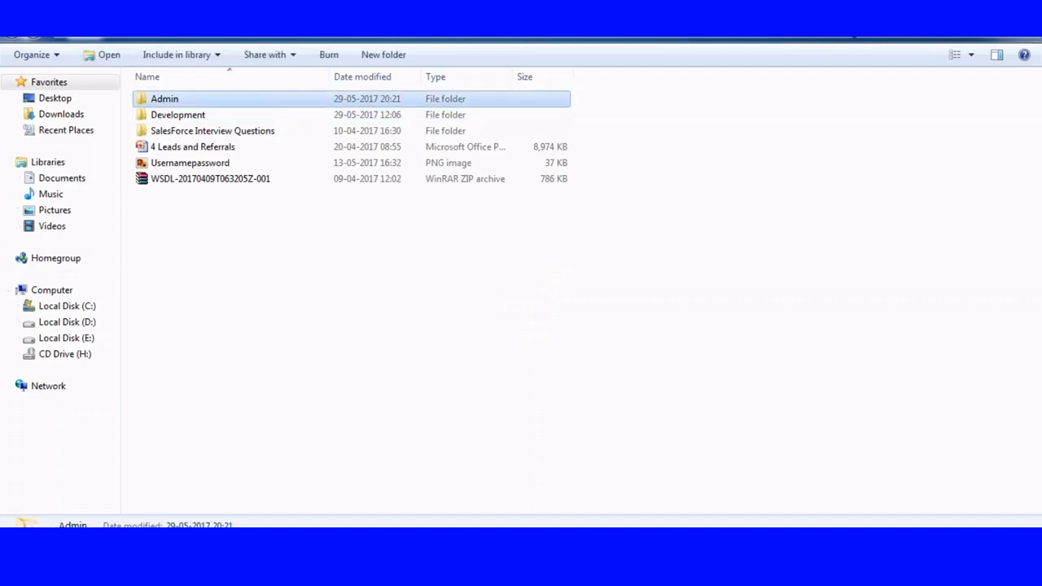
double_click(181, 99)
double_click(188, 195)
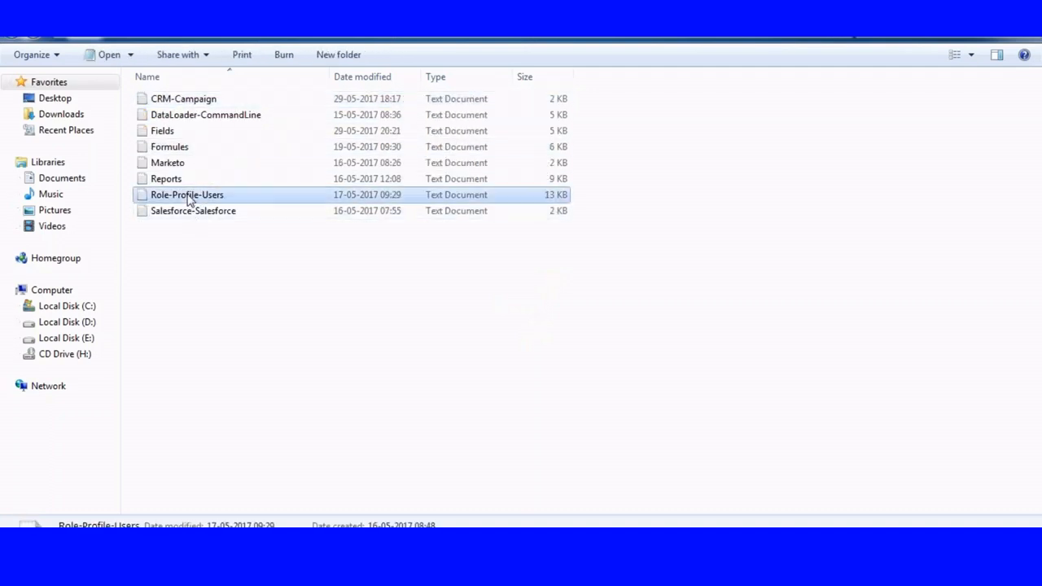
drag(914, 330, 602, 271)
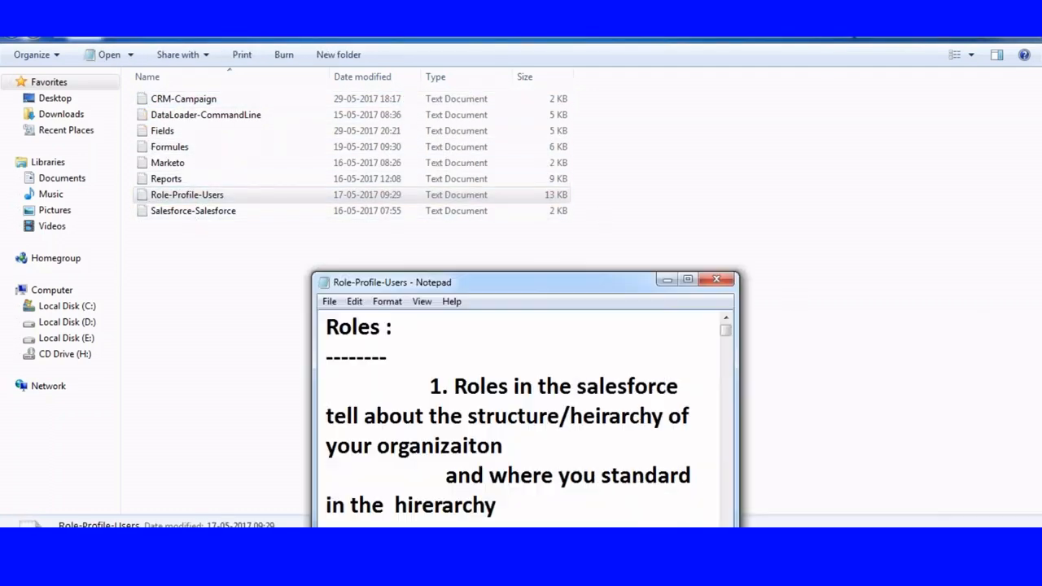
click(720, 279)
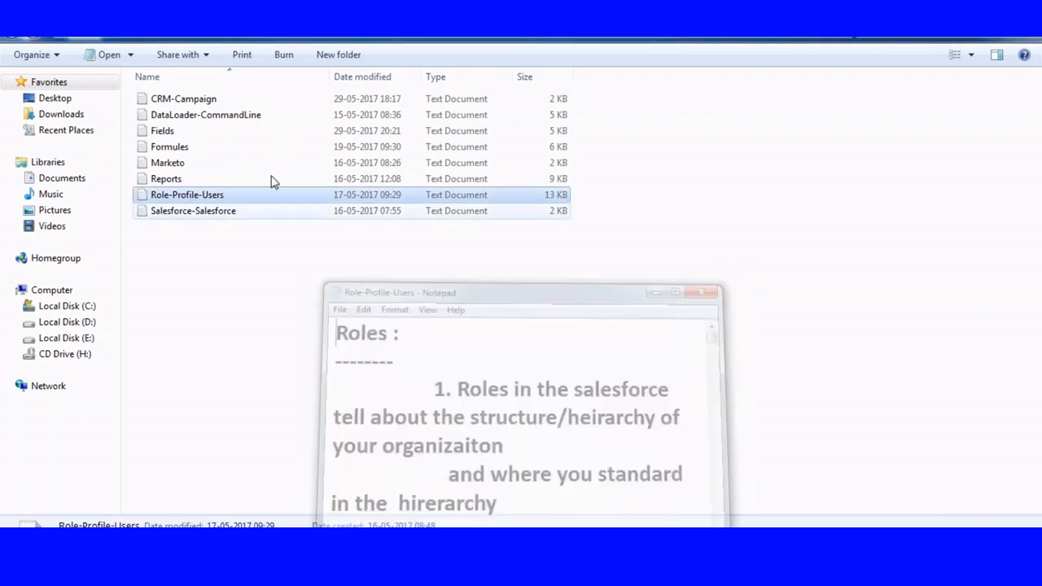
right_click(177, 194)
click(244, 279)
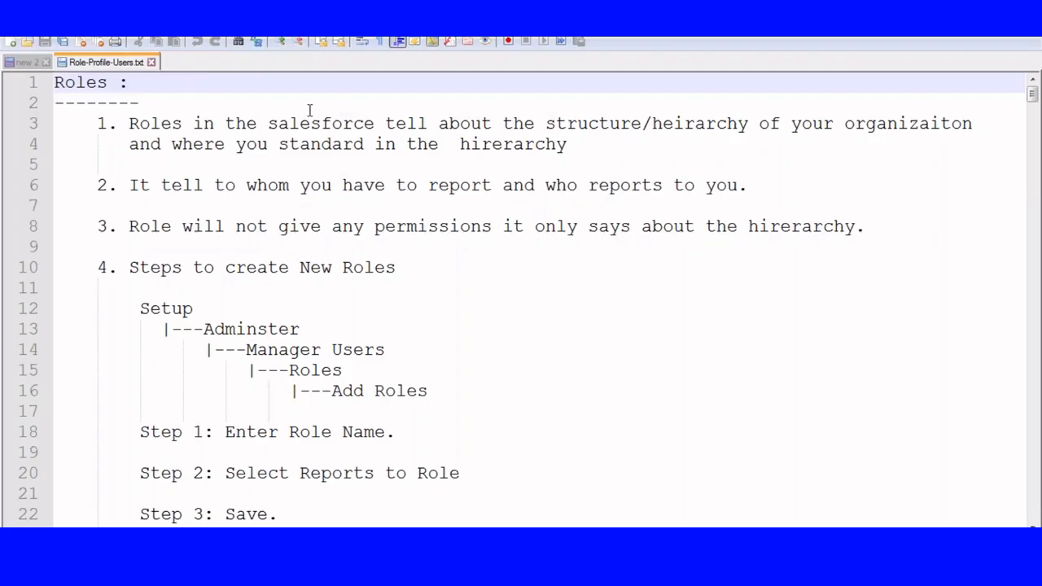
Review the Profiles section of the notes, covering what profiles control and the standard and custom profile types.
scroll(461, 191, down, 6)
scroll(462, 191, down, 17)
scroll(437, 207, up, 1)
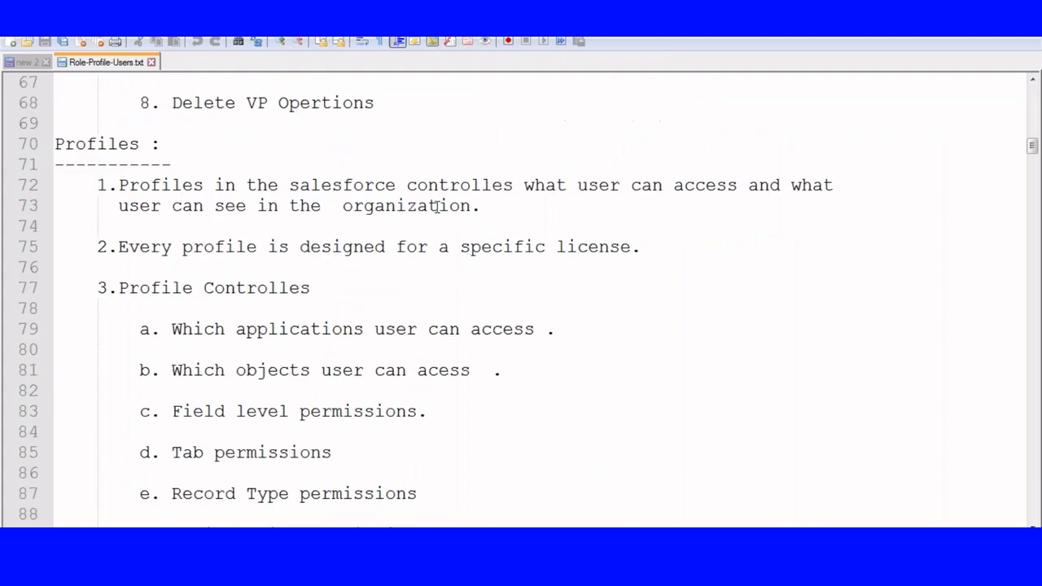
scroll(436, 207, down, 1)
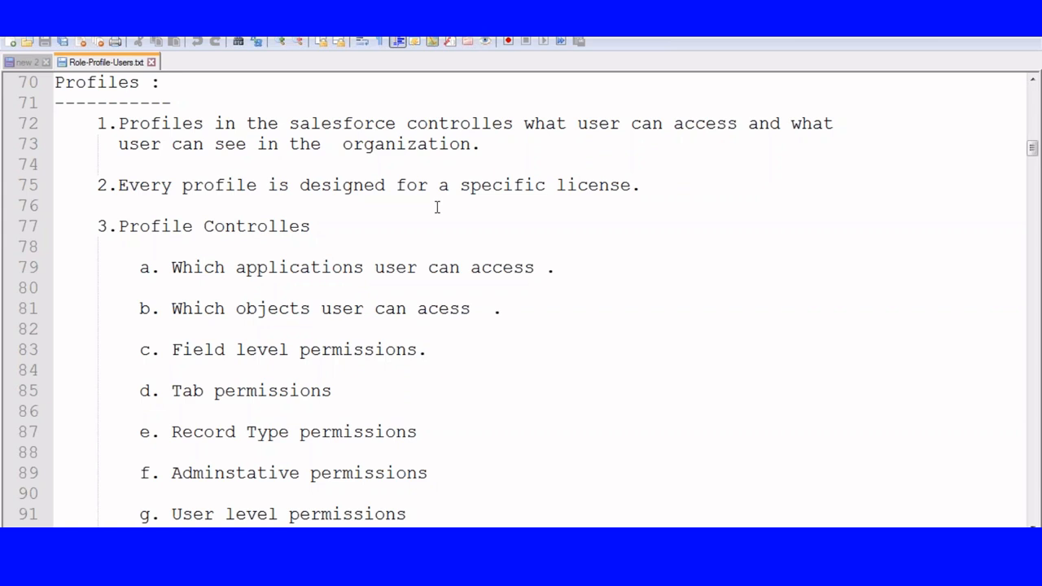
scroll(438, 207, down, 5)
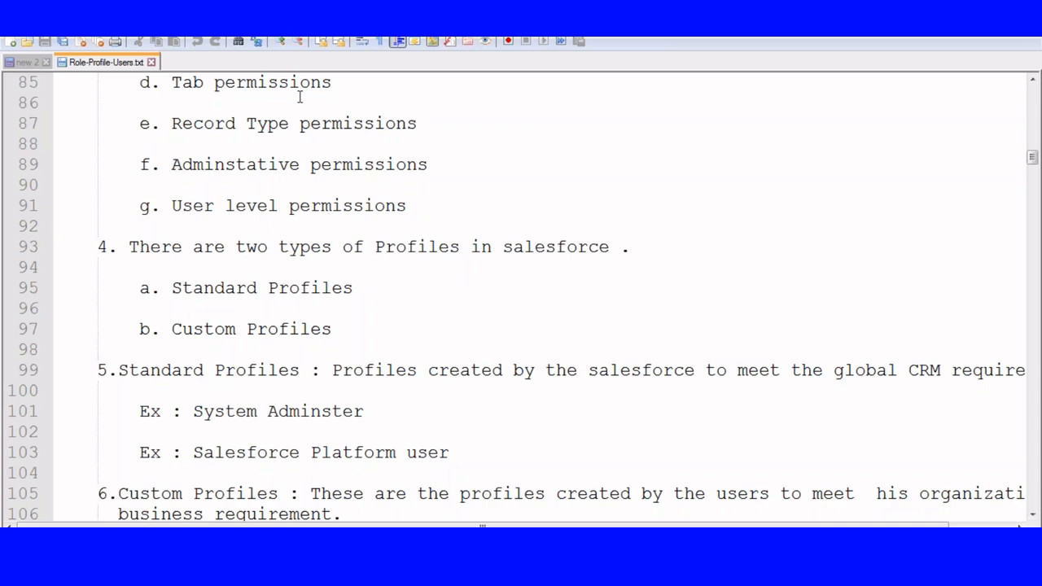
scroll(273, 102, down, 2)
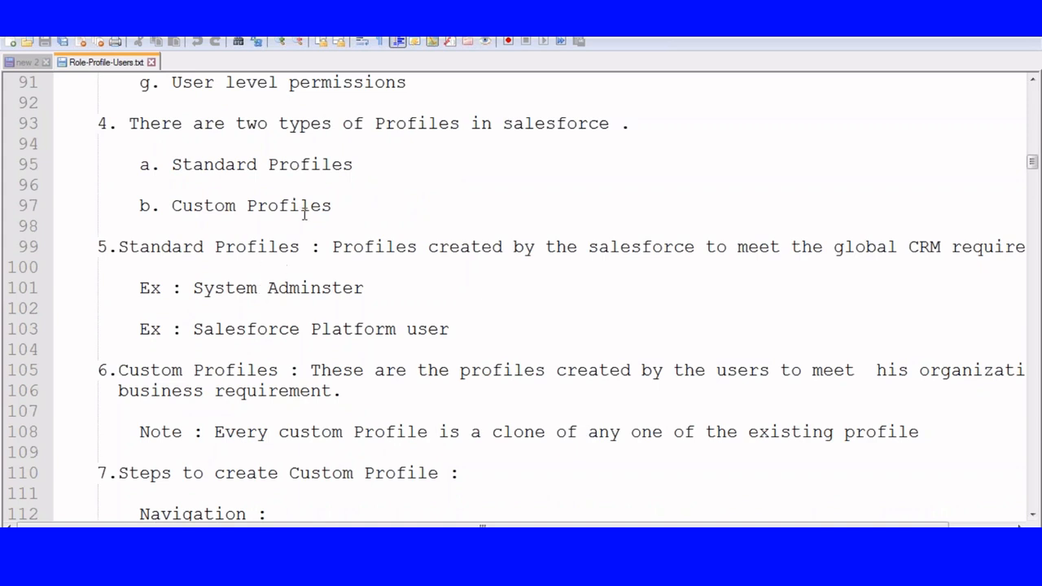
drag(173, 165, 364, 165)
drag(171, 206, 343, 208)
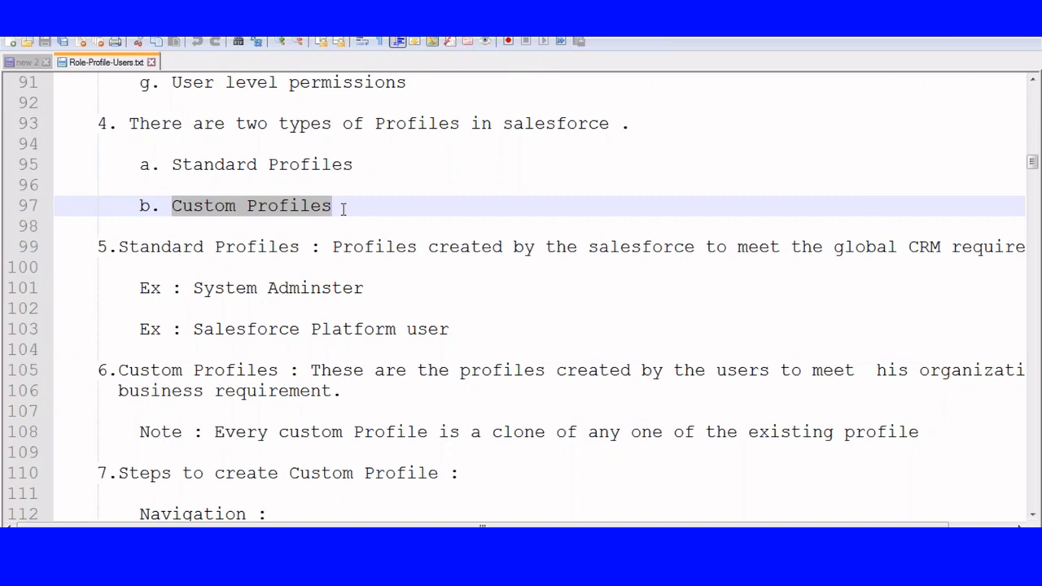
scroll(342, 209, down, 5)
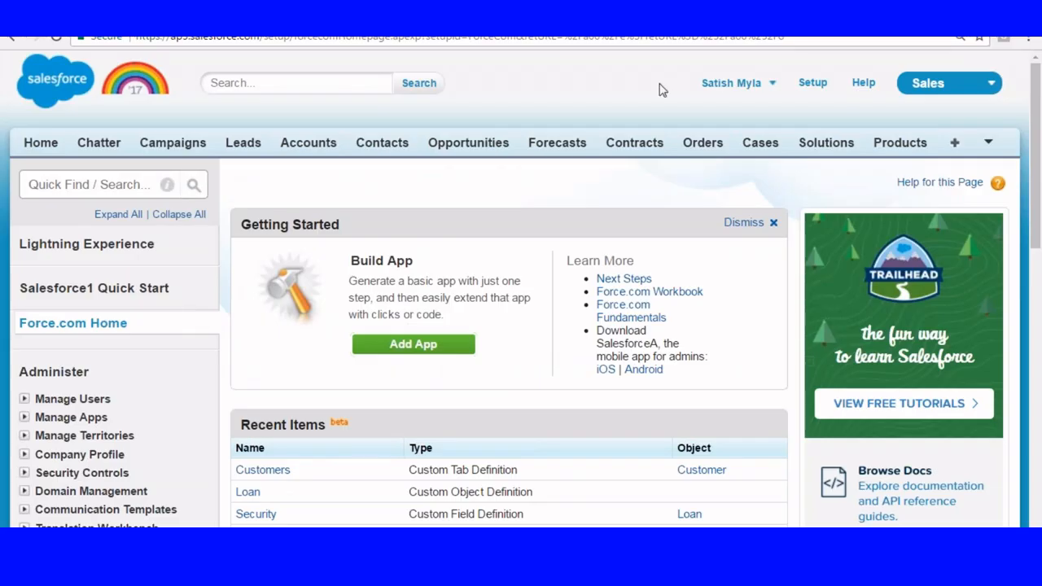
click(814, 85)
scroll(162, 257, down, 1)
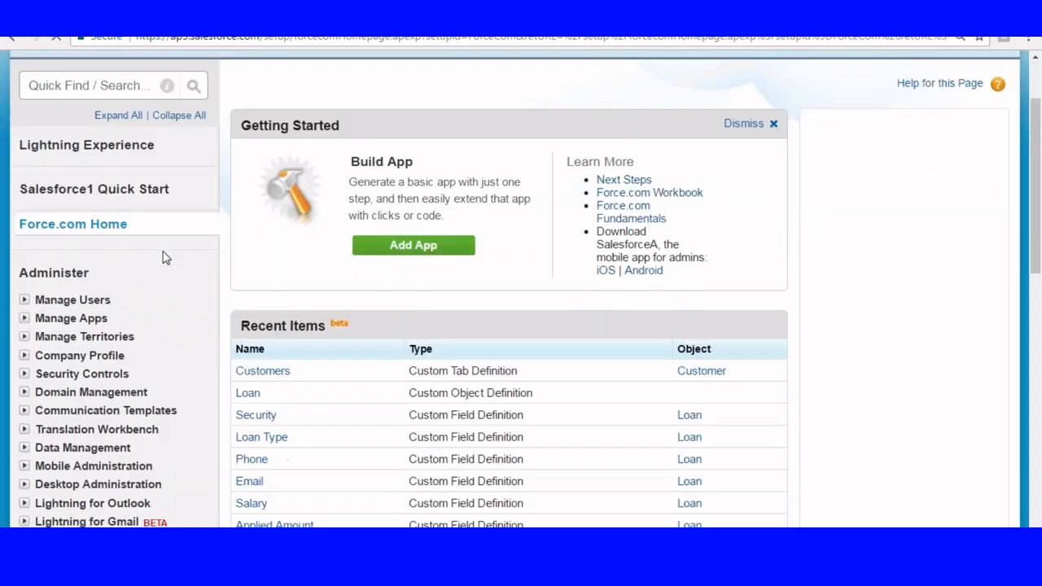
scroll(157, 249, down, 2)
scroll(491, 135, up, 2)
scroll(11, 155, down, 2)
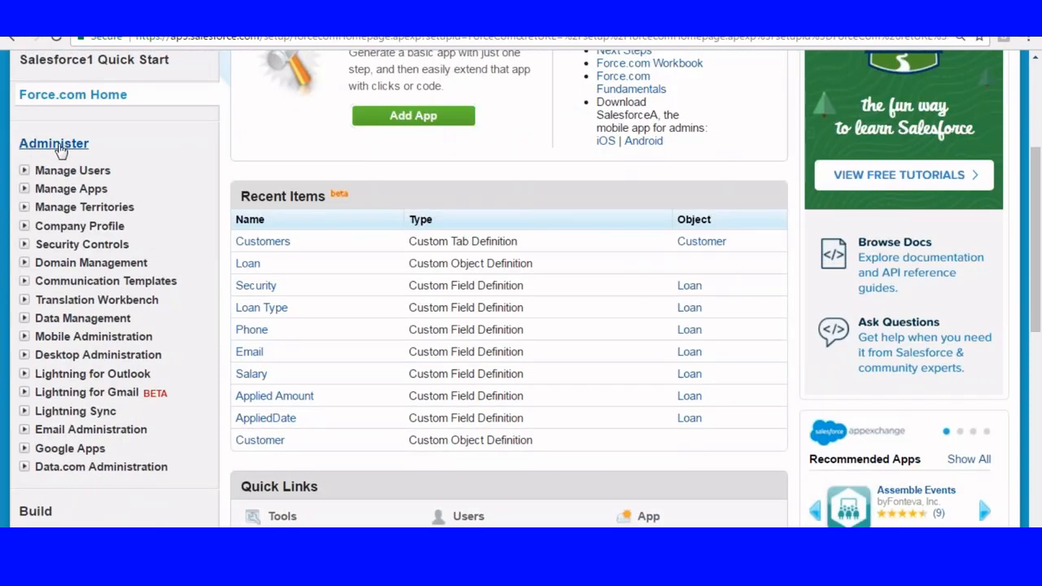
click(24, 171)
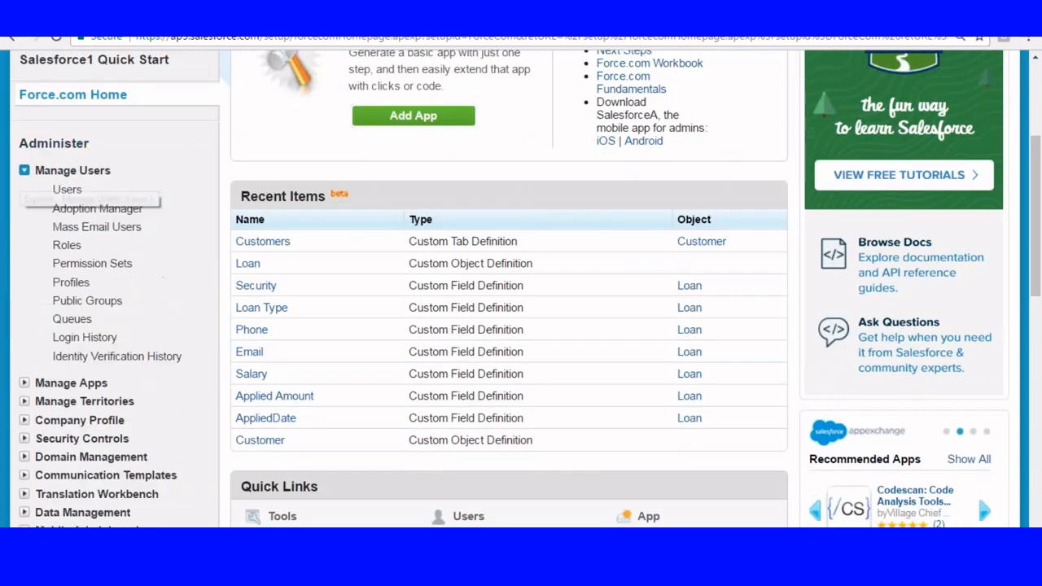
scroll(783, 59, up, 3)
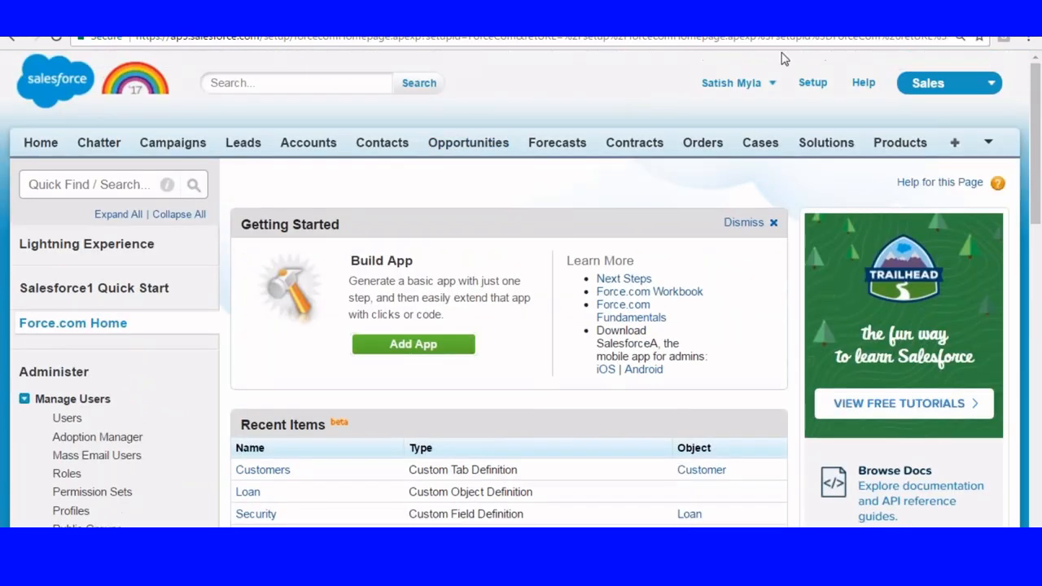
Open the Profiles list under Manage Users in Salesforce Setup.
click(813, 82)
scroll(92, 161, down, 3)
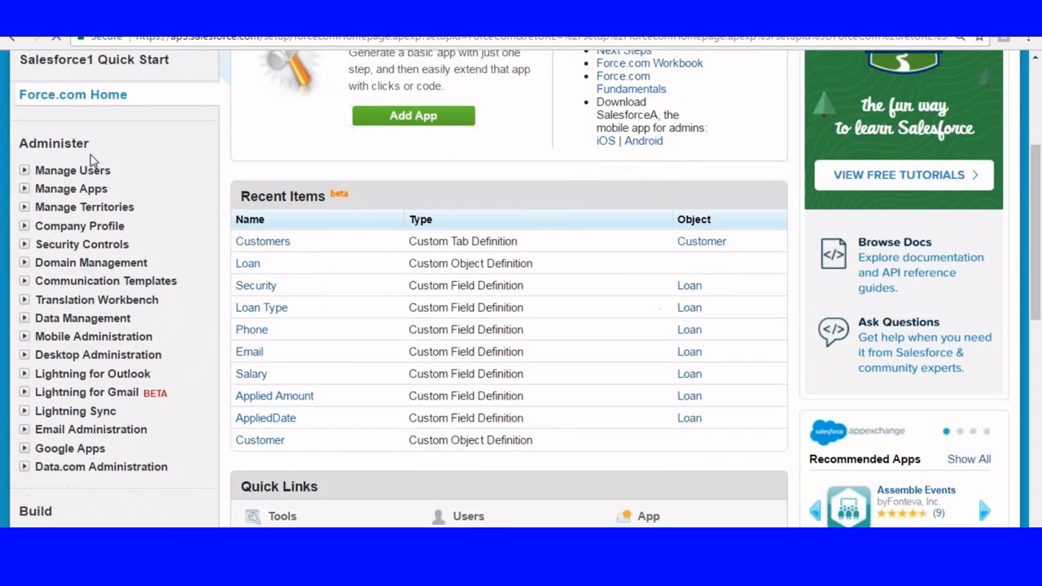
click(24, 173)
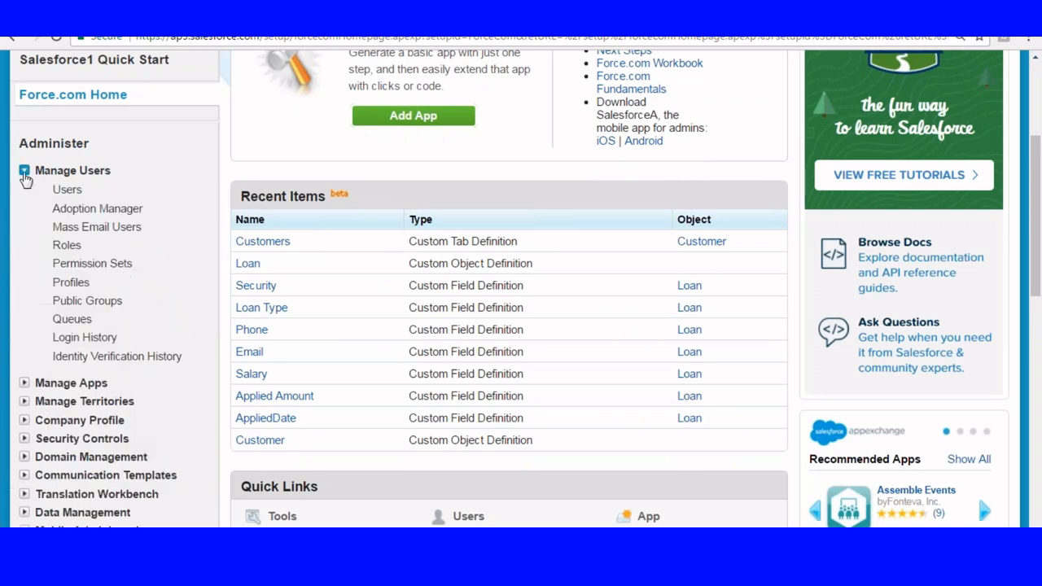
click(70, 283)
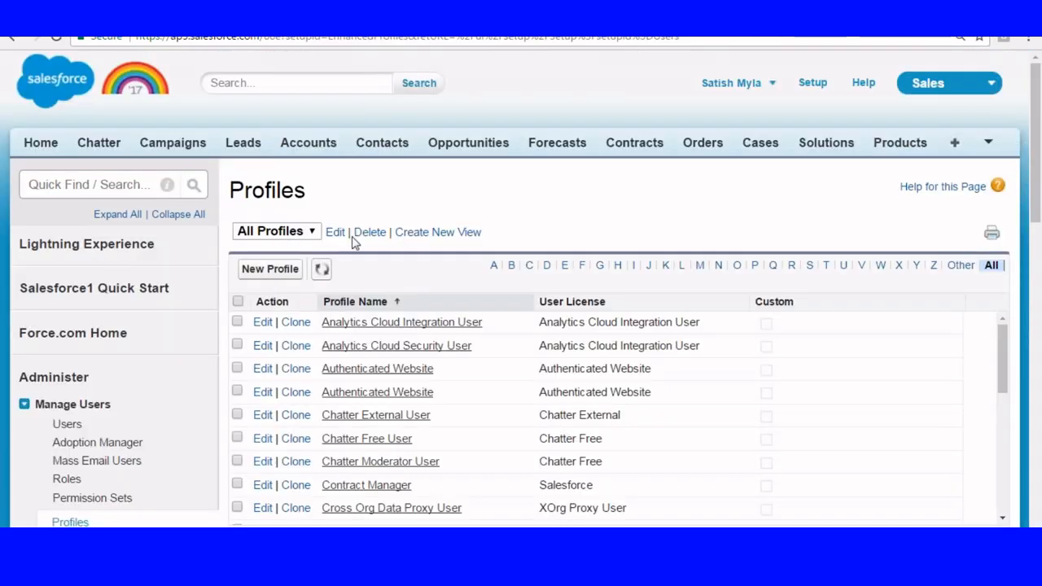
Start a new profile and choose System Administrator as the existing profile to clone from.
scroll(358, 236, down, 1)
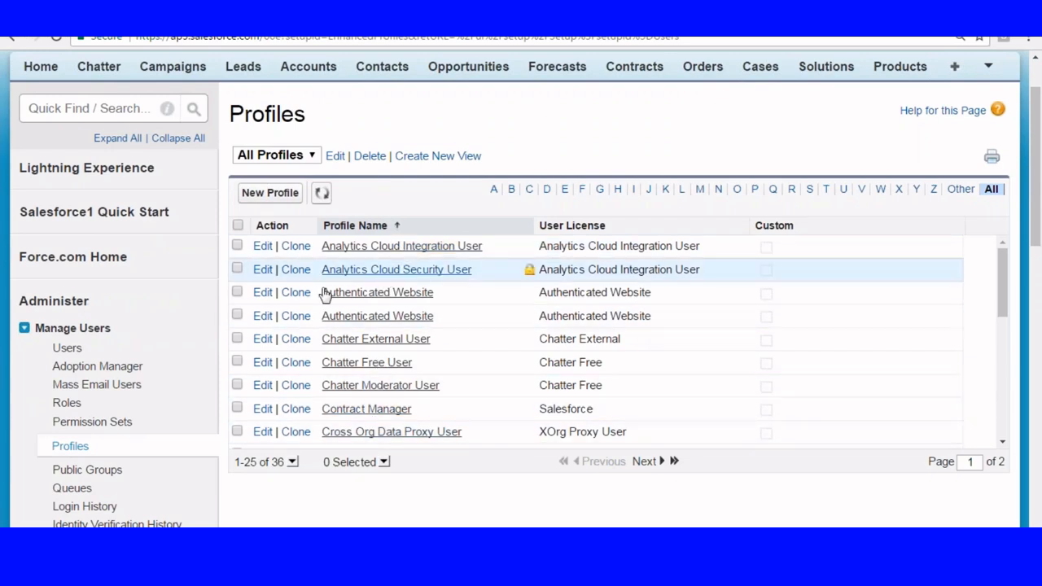
click(259, 193)
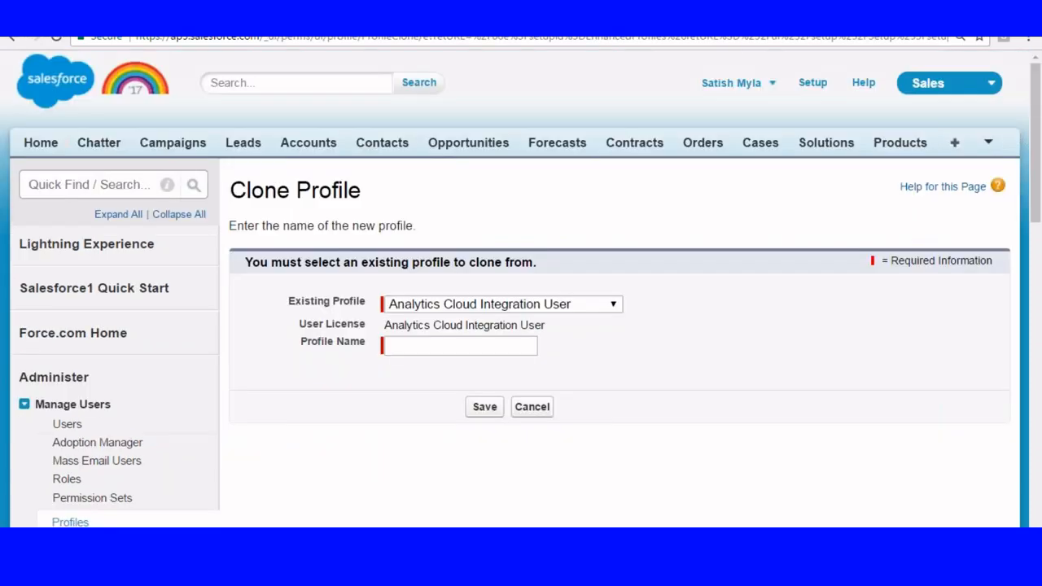
scroll(491, 179, down, 1)
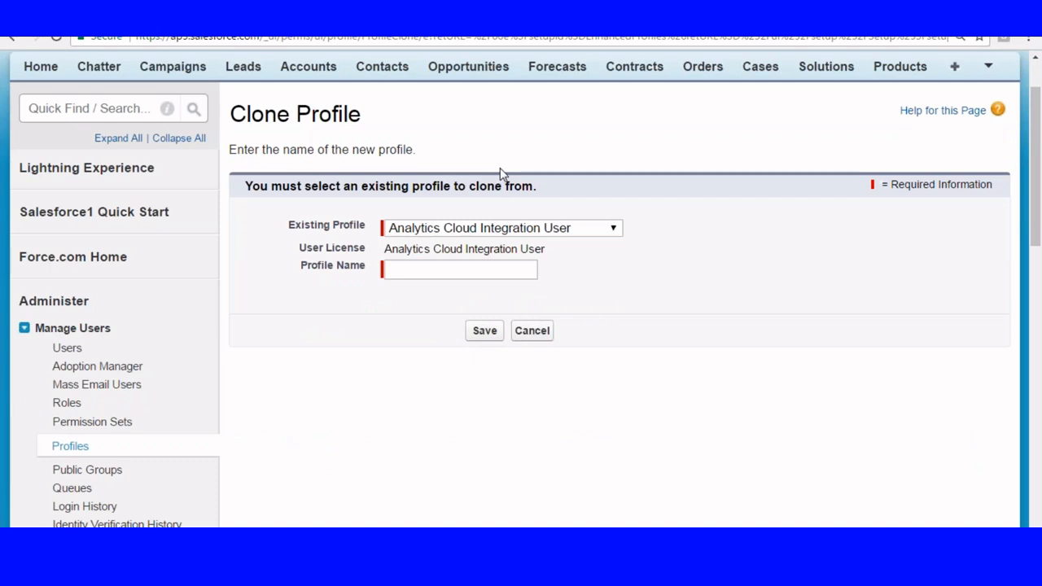
scroll(524, 154, down, 1)
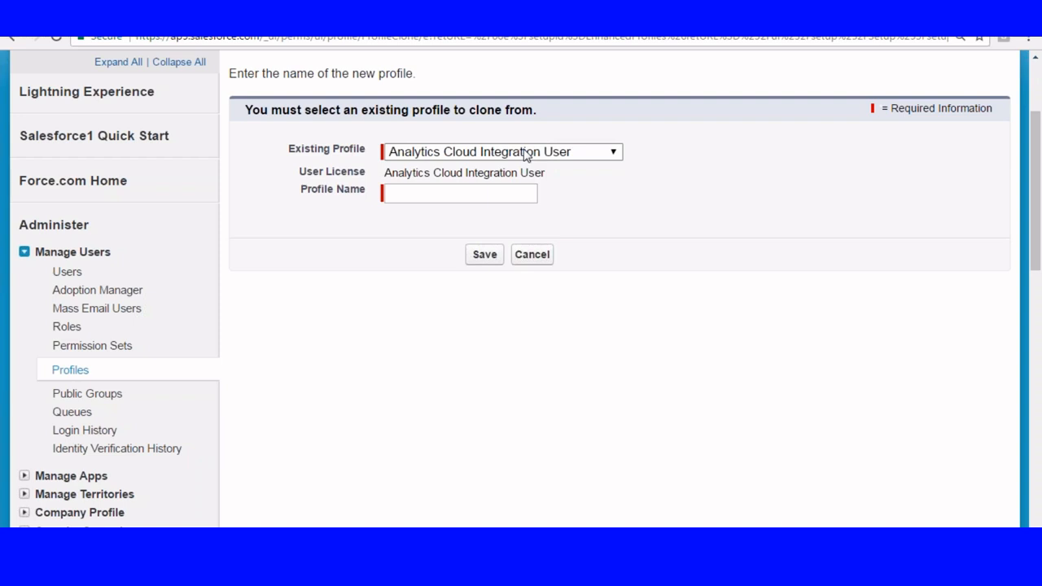
click(583, 152)
drag(616, 189, 615, 381)
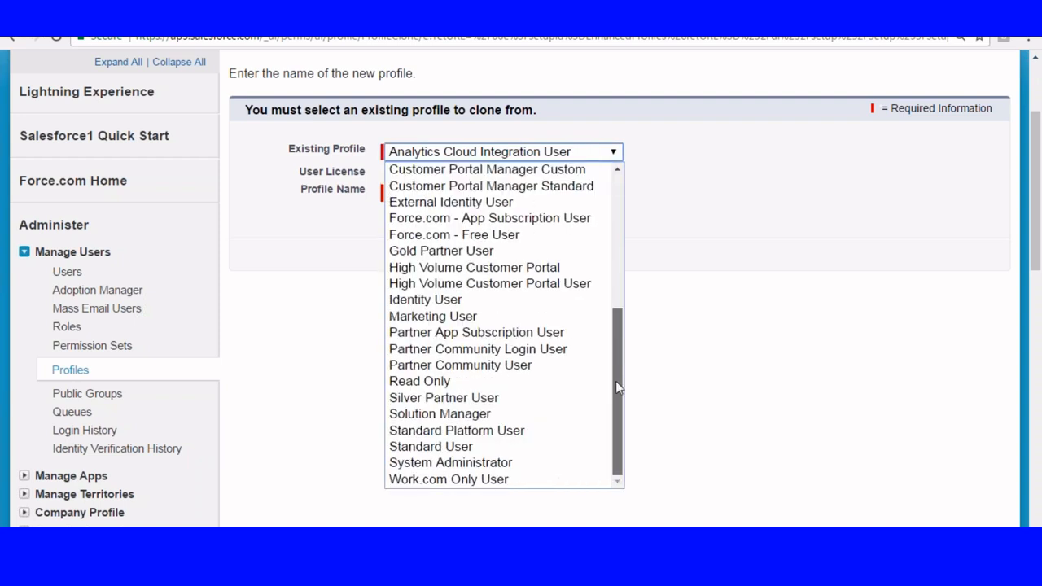
click(495, 462)
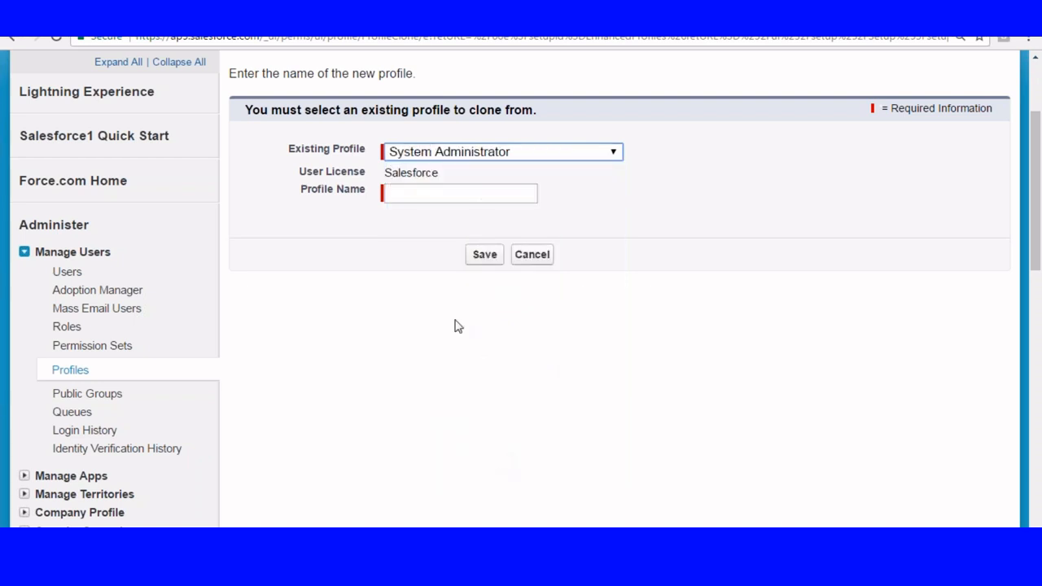
Name the cloned profile Manager and save it.
click(387, 168)
drag(386, 168, 458, 173)
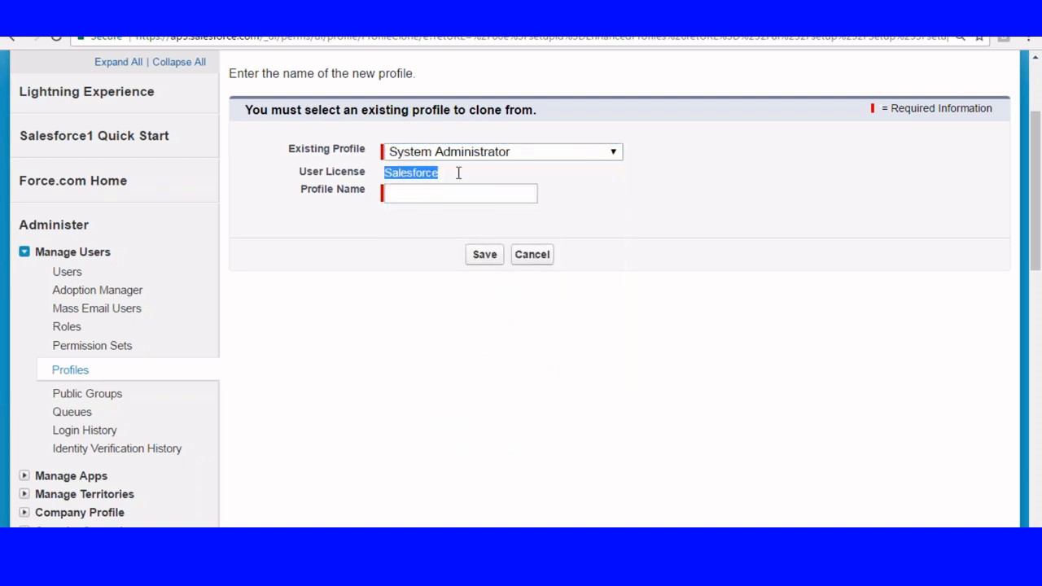
click(409, 192)
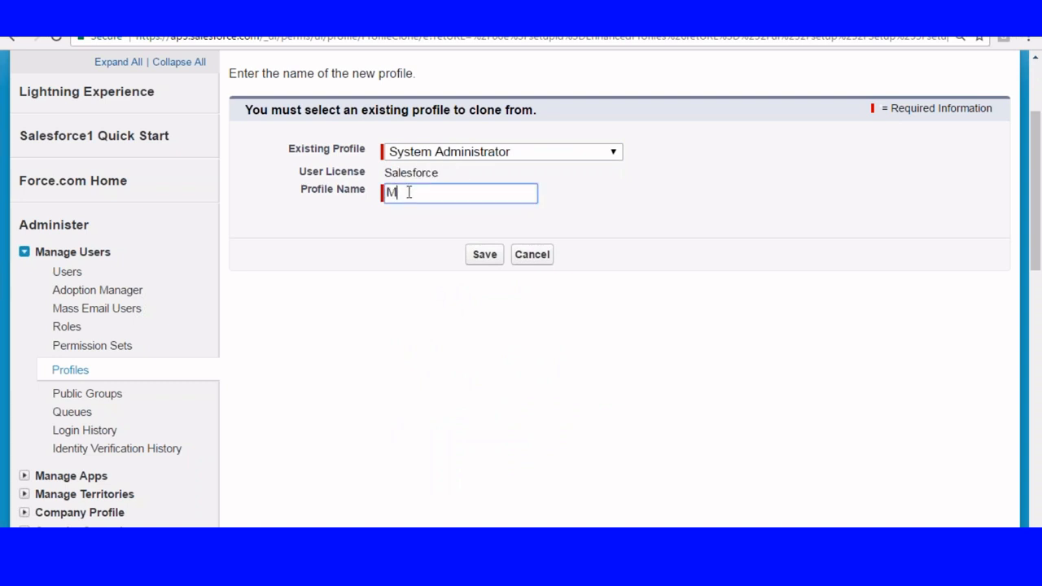
text(Manager)
click(479, 256)
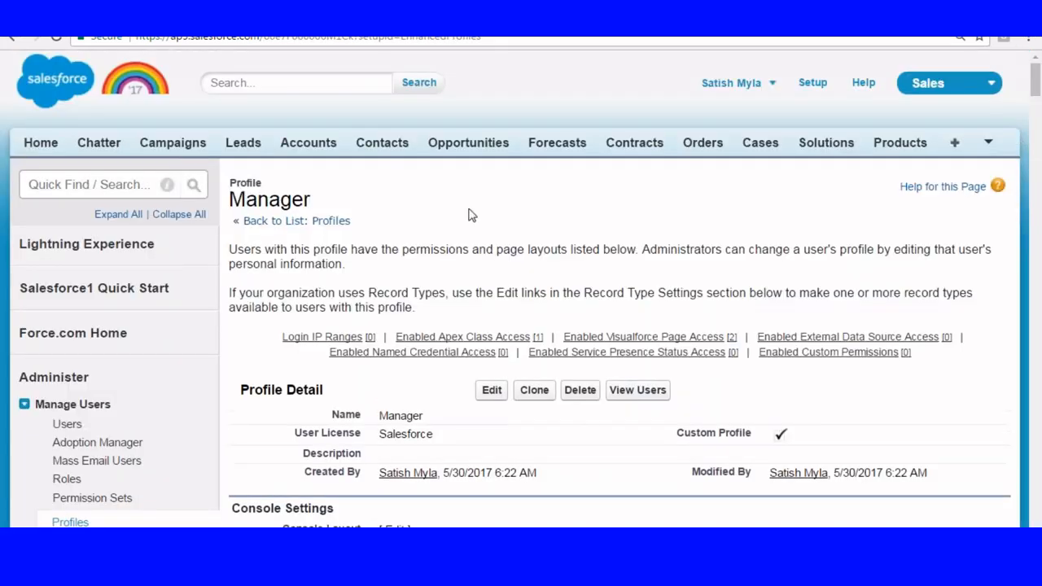
Edit the Manager profile's visible apps: disable App Launcher, Content, Marketing, LightningSales, Salesforce Chatter and Work.com, and enable Sample Console.
scroll(468, 214, down, 3)
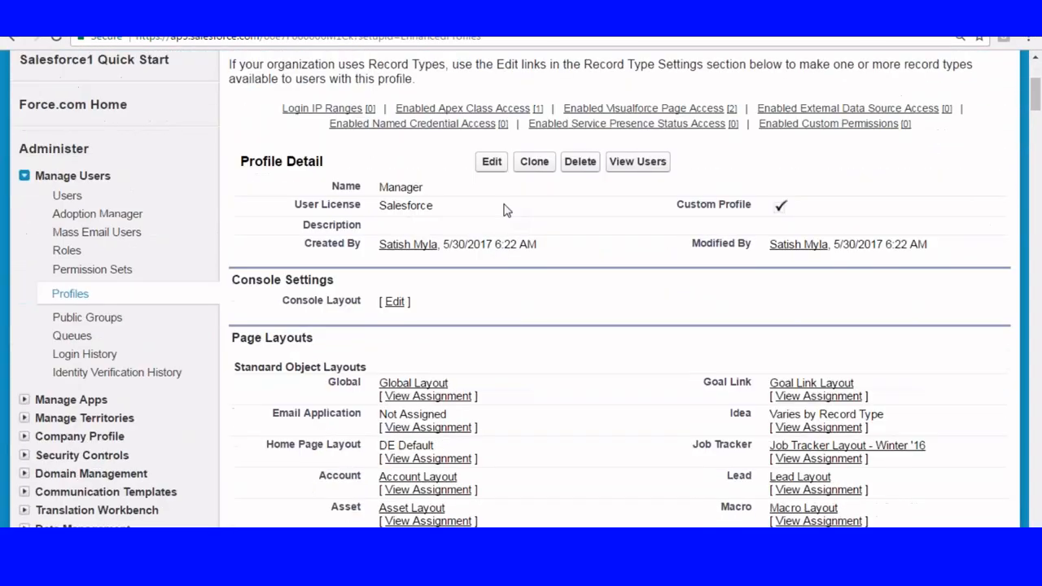
click(493, 162)
scroll(521, 289, down, 4)
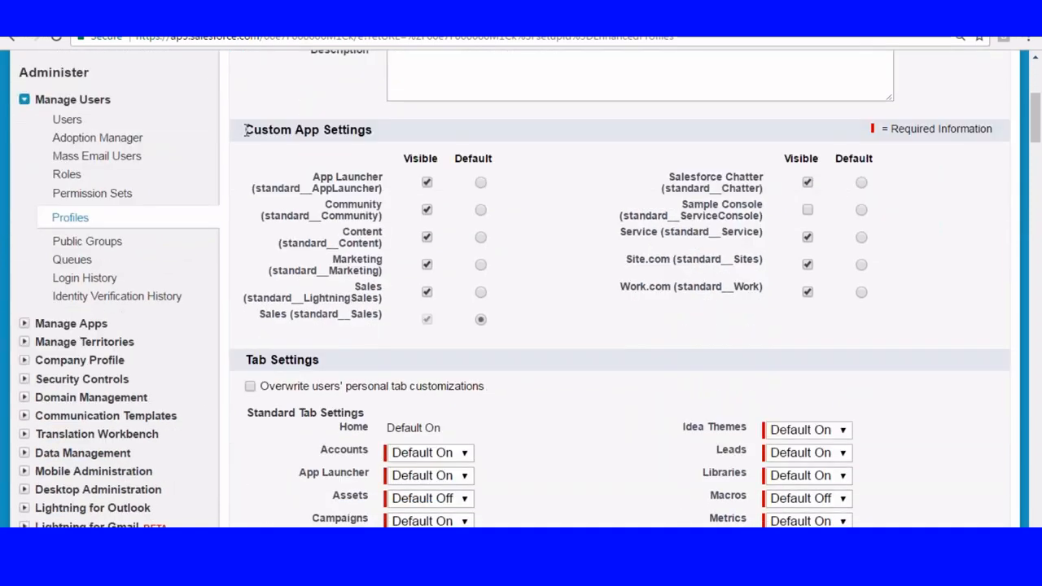
drag(245, 130, 386, 132)
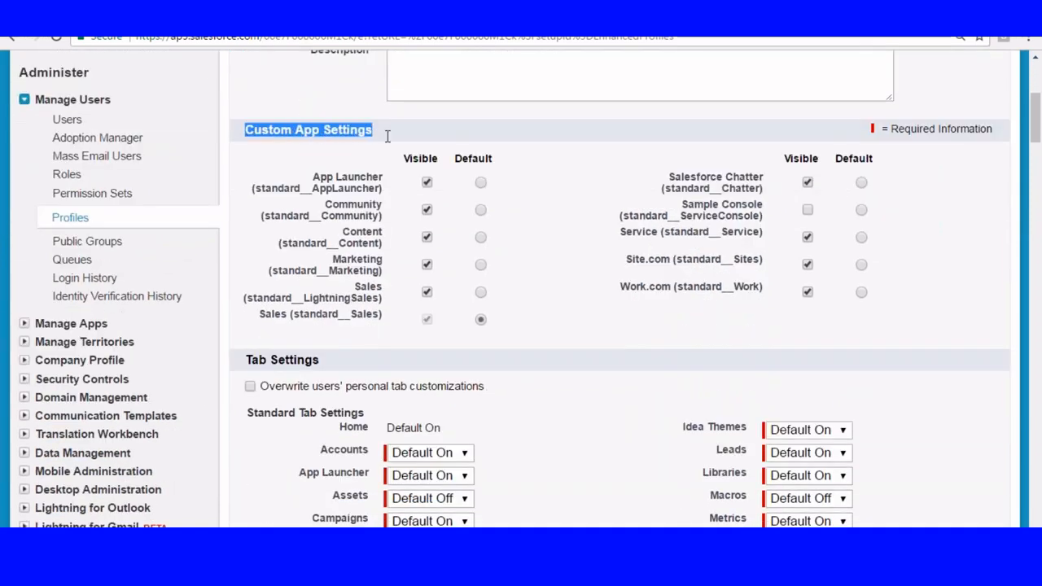
click(426, 183)
click(427, 236)
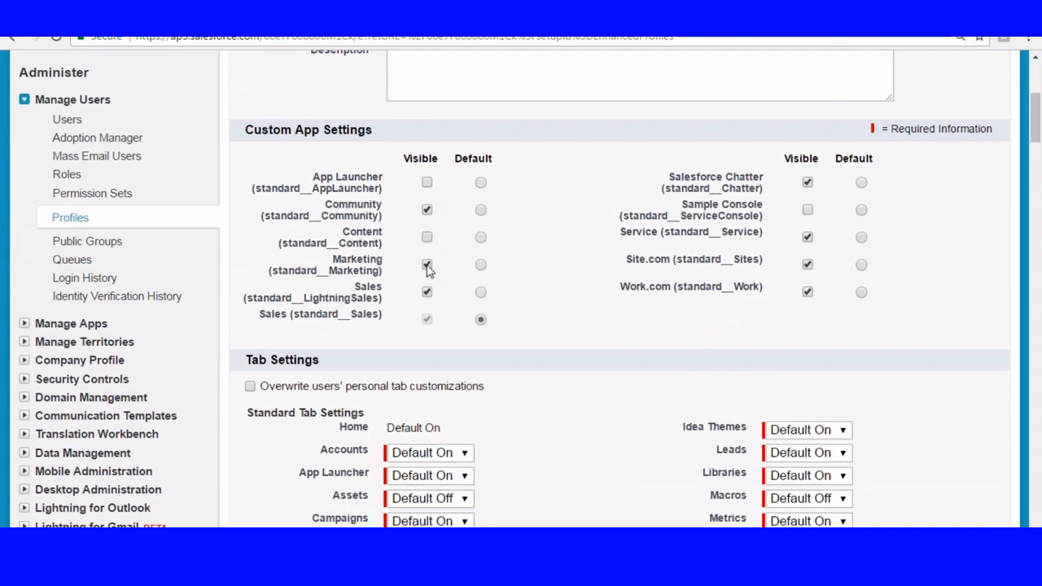
click(427, 265)
click(807, 182)
click(808, 212)
Examine the profile's standard and custom tab settings, including the visibility options offered for the Assets tab.
scroll(604, 179, down, 3)
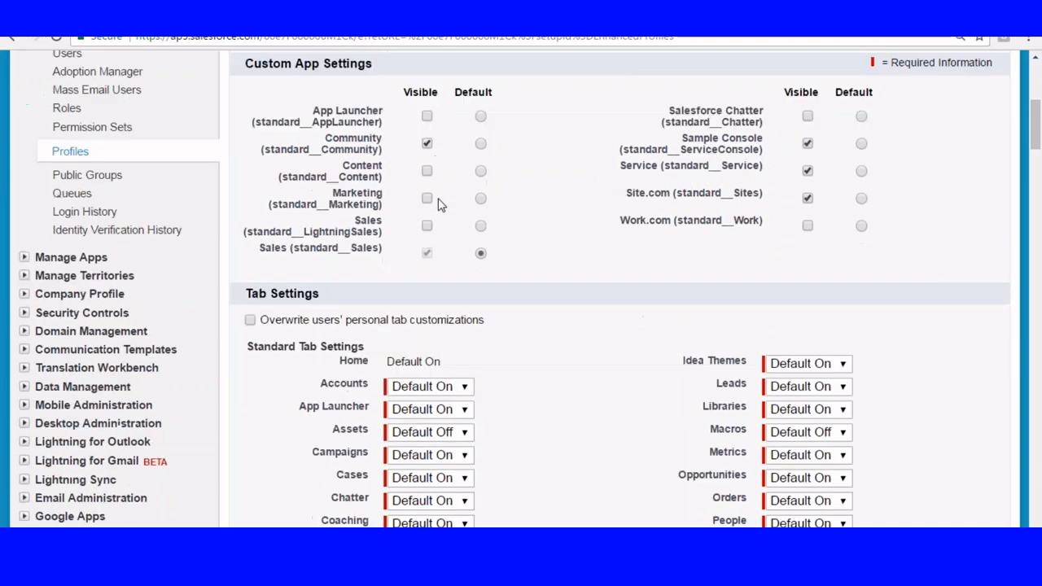
drag(246, 132, 328, 129)
scroll(414, 186, down, 2)
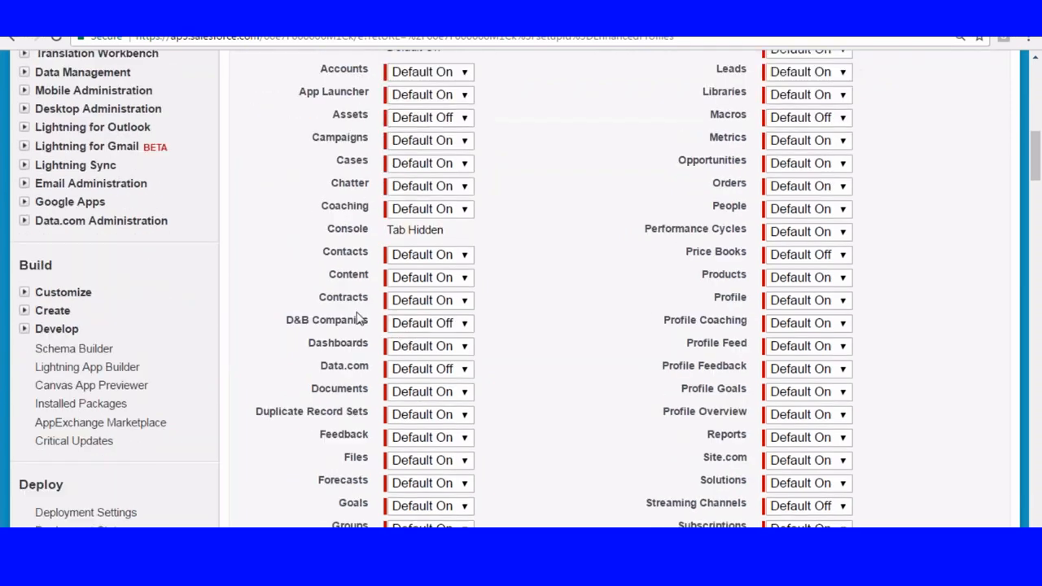
scroll(360, 309, down, 2)
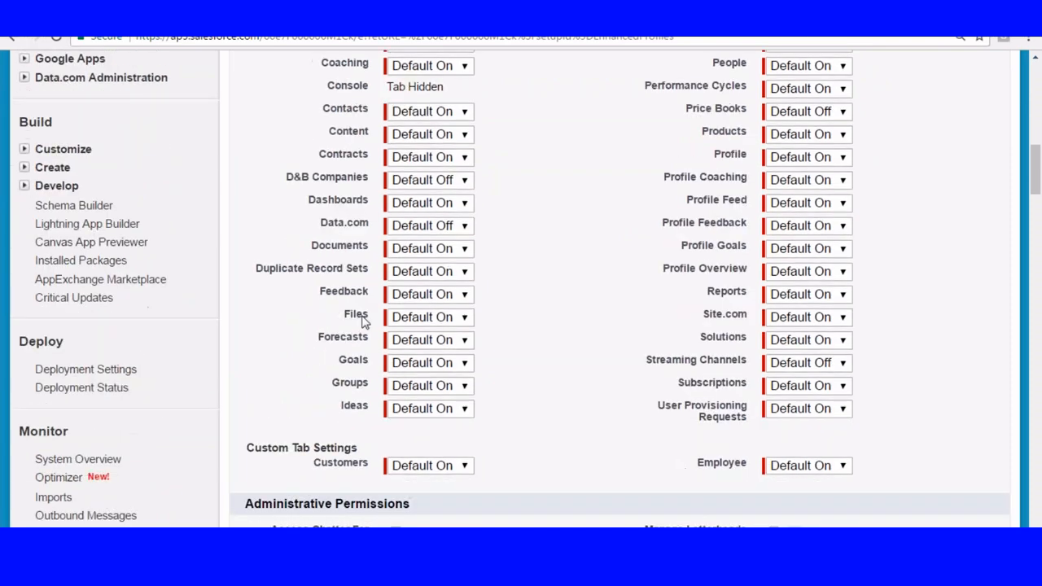
scroll(338, 211, up, 4)
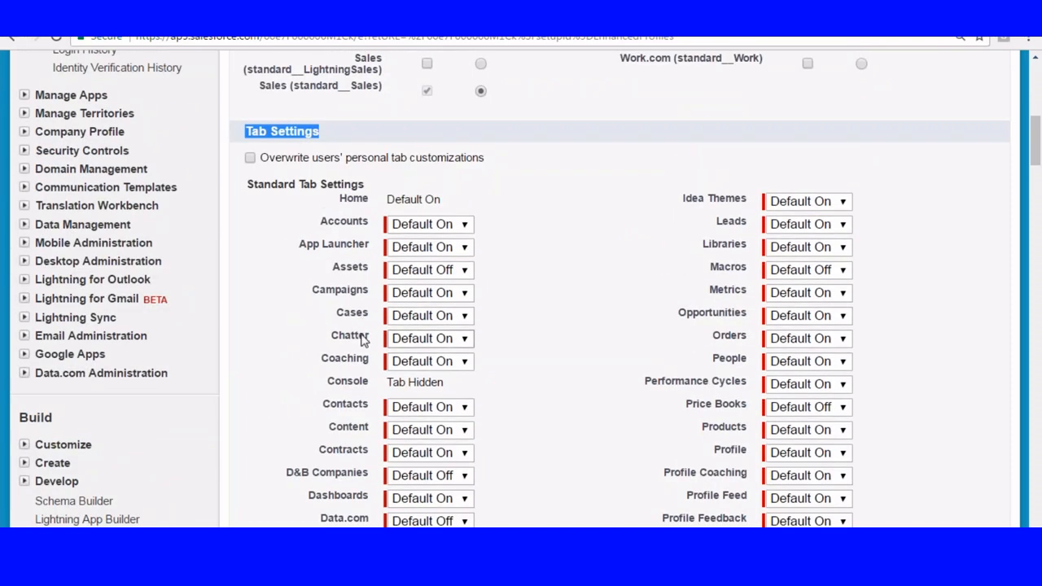
scroll(565, 226, down, 1)
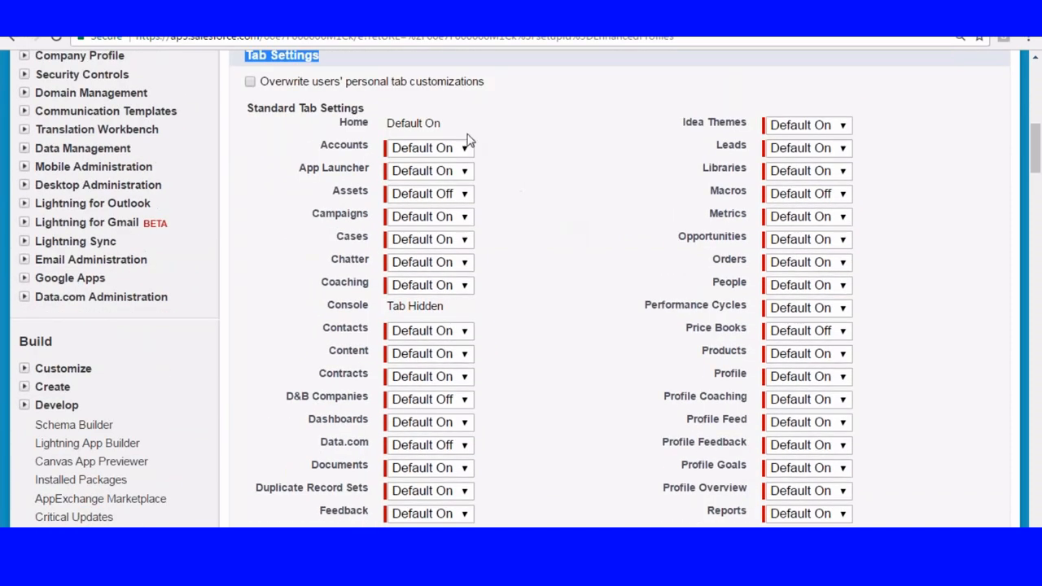
click(457, 196)
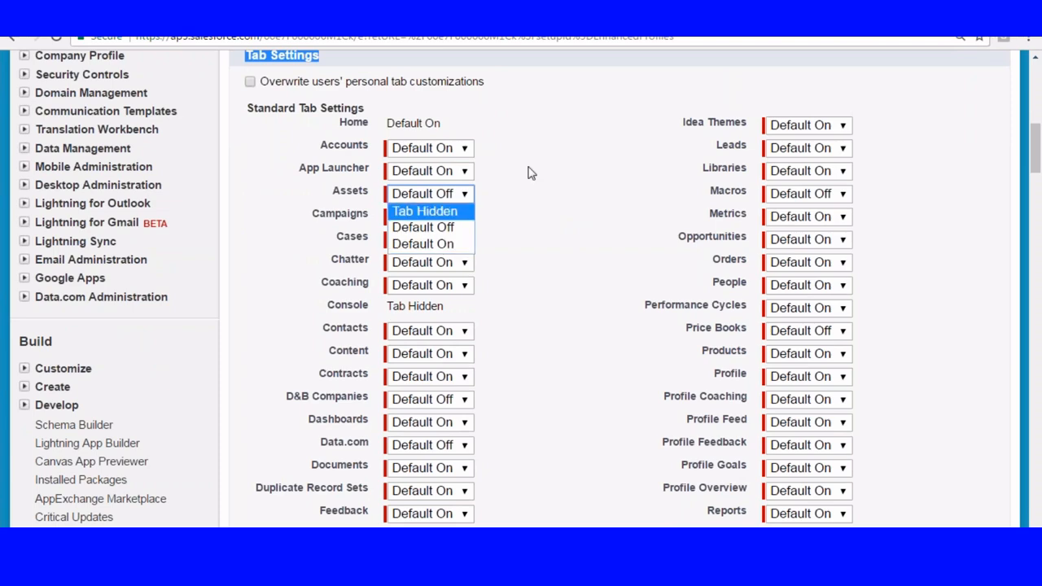
scroll(591, 162, down, 3)
scroll(574, 170, down, 5)
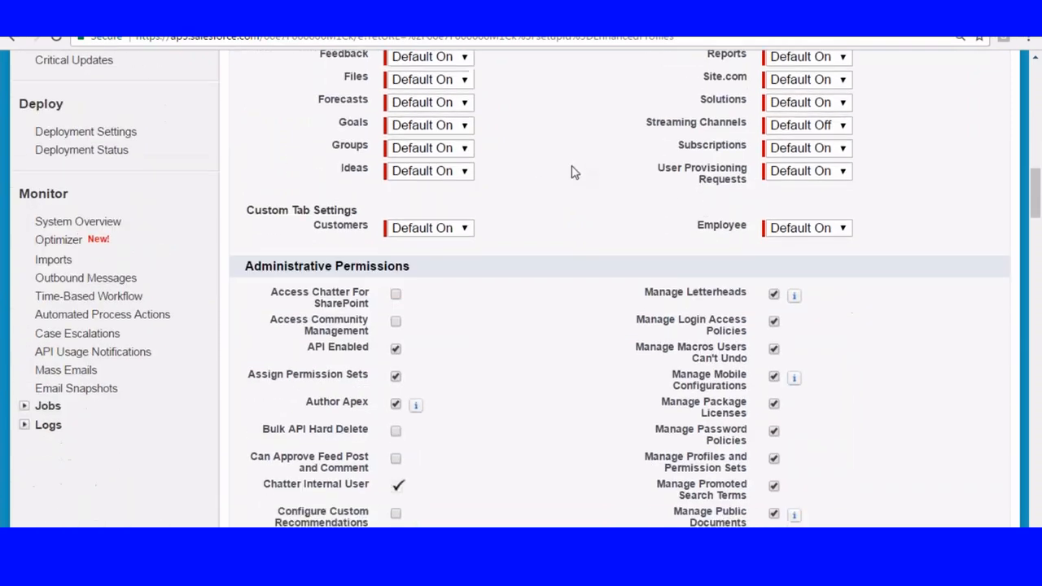
Examine the Administrative Permissions and the Basic Access and Data Administration columns of the Standard Object Permissions.
drag(243, 121, 424, 127)
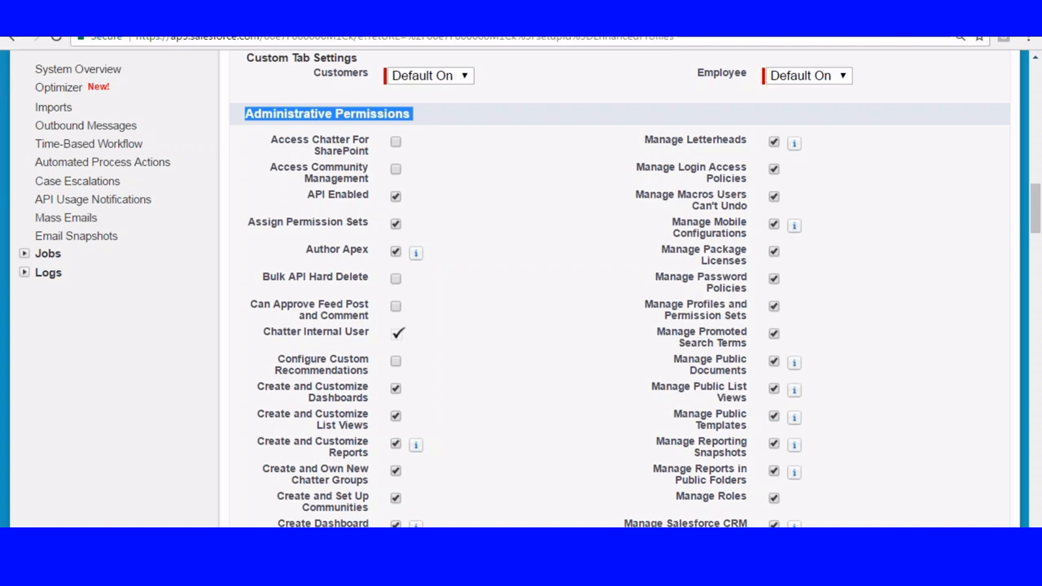
scroll(619, 285, down, 1)
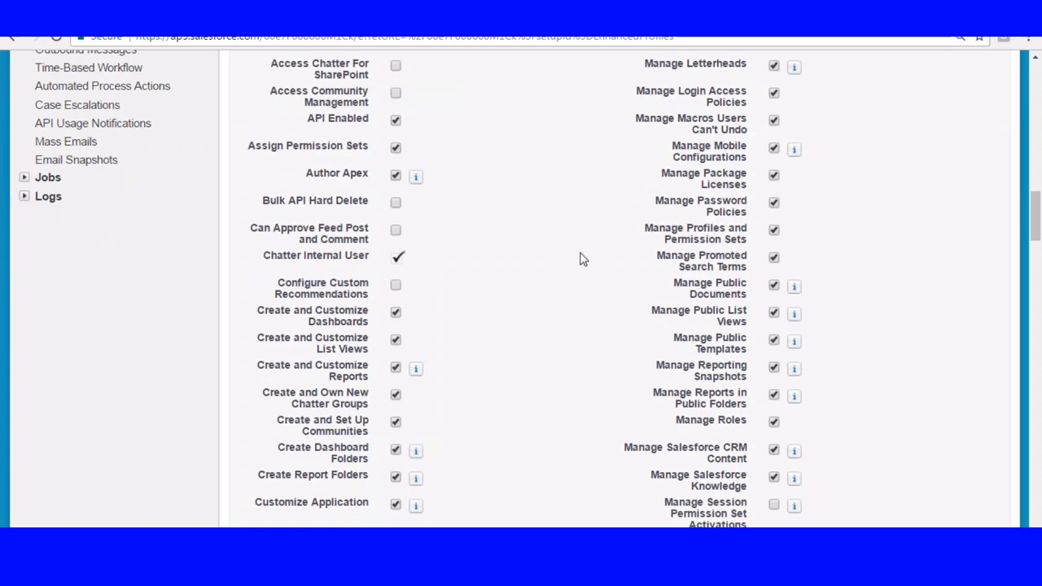
scroll(481, 305, down, 10)
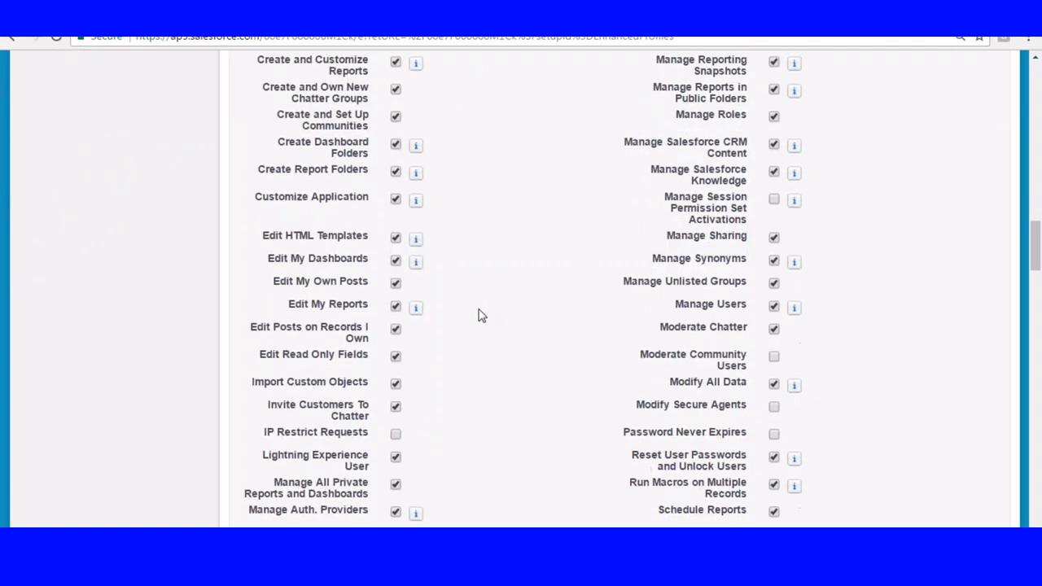
scroll(481, 315, down, 15)
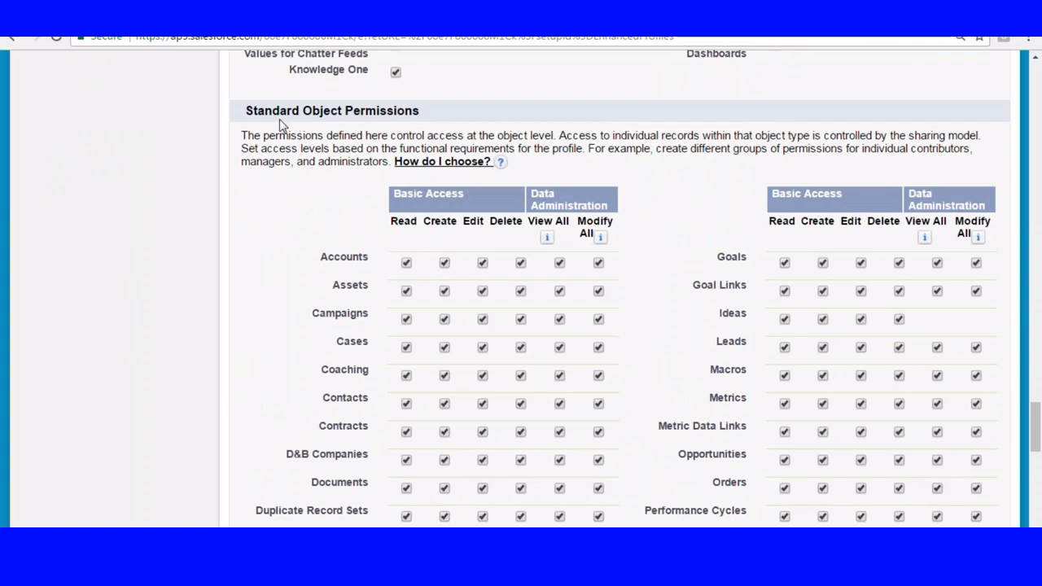
drag(246, 114, 415, 112)
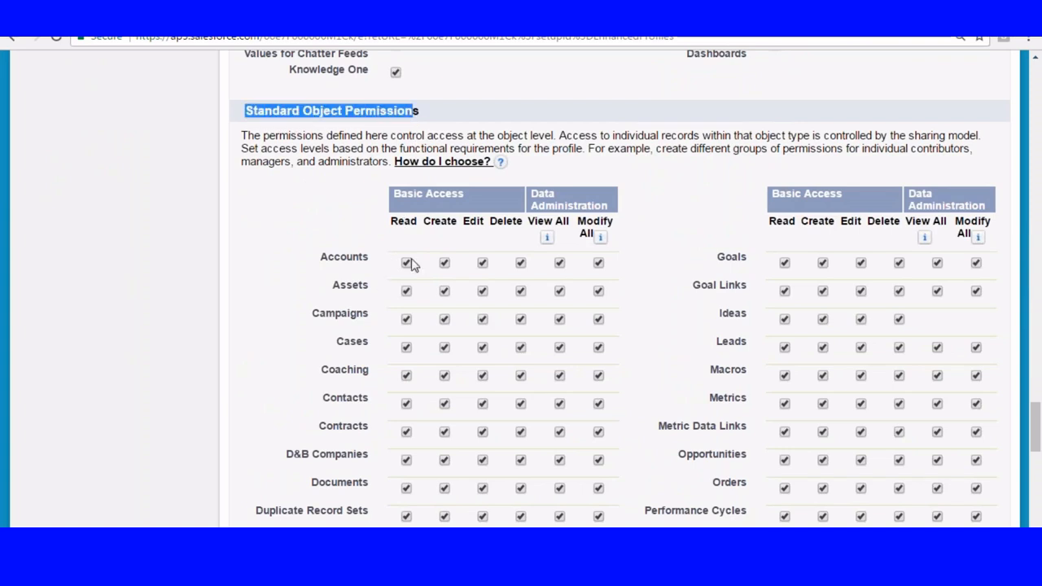
click(390, 226)
drag(389, 226, 569, 228)
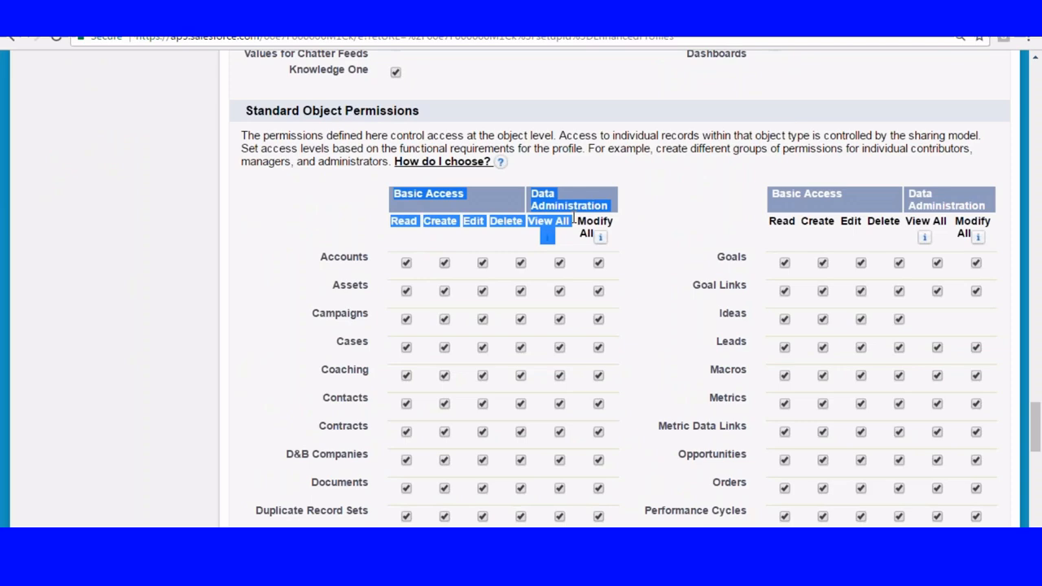
Remove View All and Modify All from the custom objects Courses, Customers, Employee, Loans and Payment, and save the Manager profile.
scroll(434, 299, down, 6)
scroll(434, 298, down, 2)
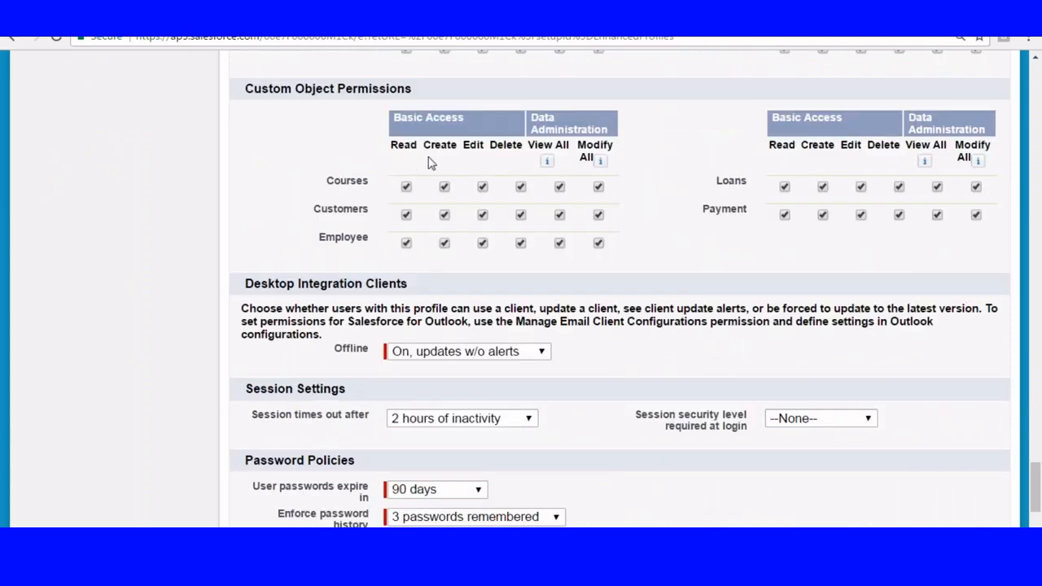
click(559, 187)
click(560, 215)
click(560, 242)
click(937, 187)
click(937, 215)
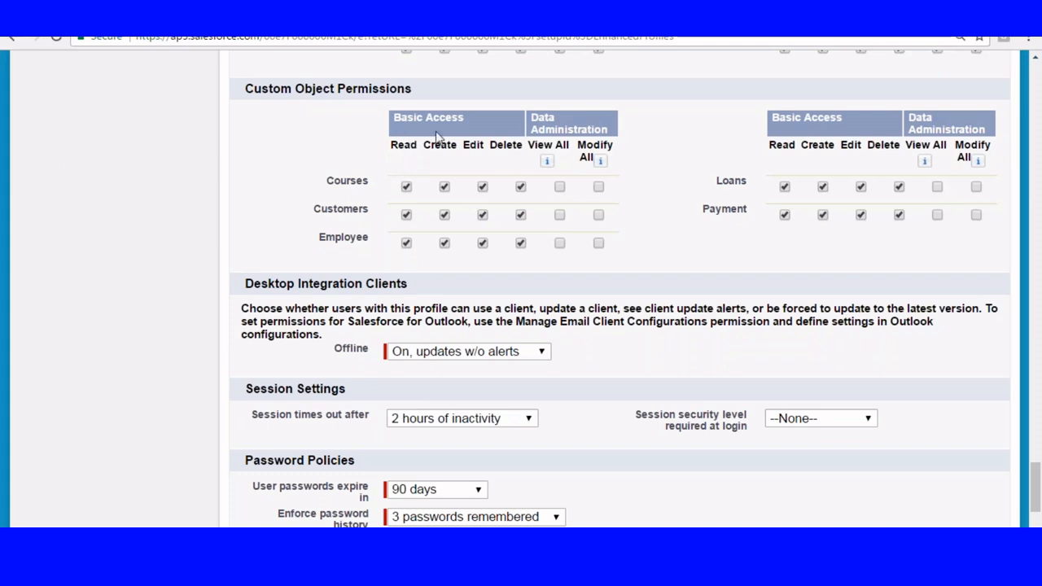
scroll(559, 176, down, 3)
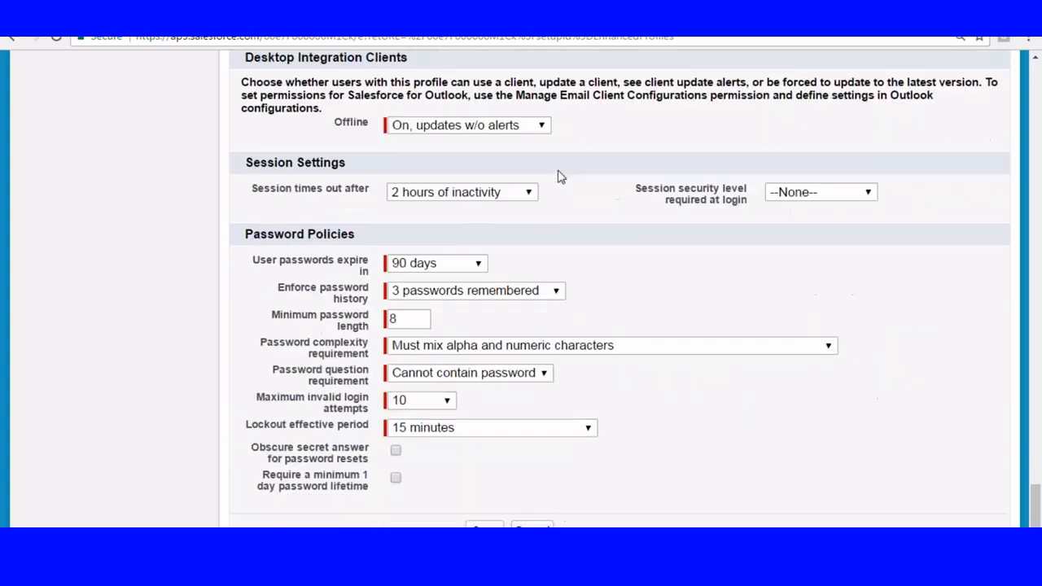
scroll(558, 186, down, 1)
click(485, 458)
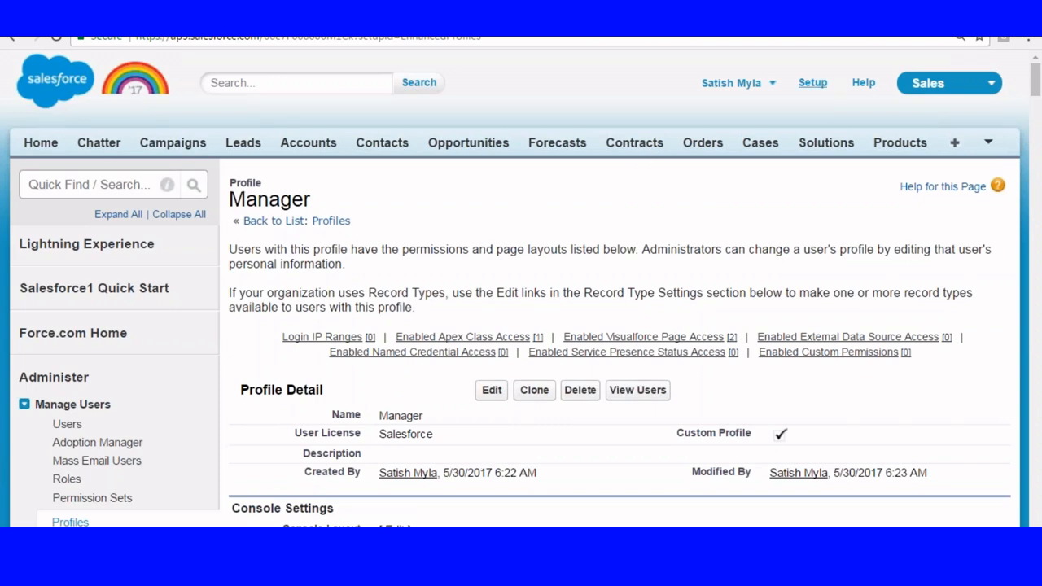
Return to the Setup home and open the Profiles list under Manage Users.
click(812, 82)
scroll(374, 149, down, 3)
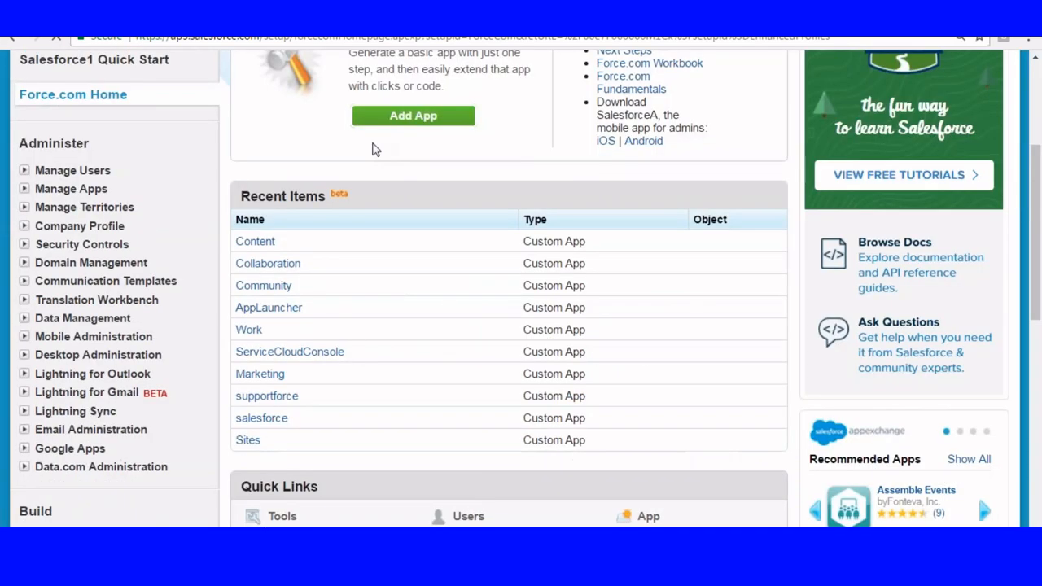
scroll(370, 155, down, 5)
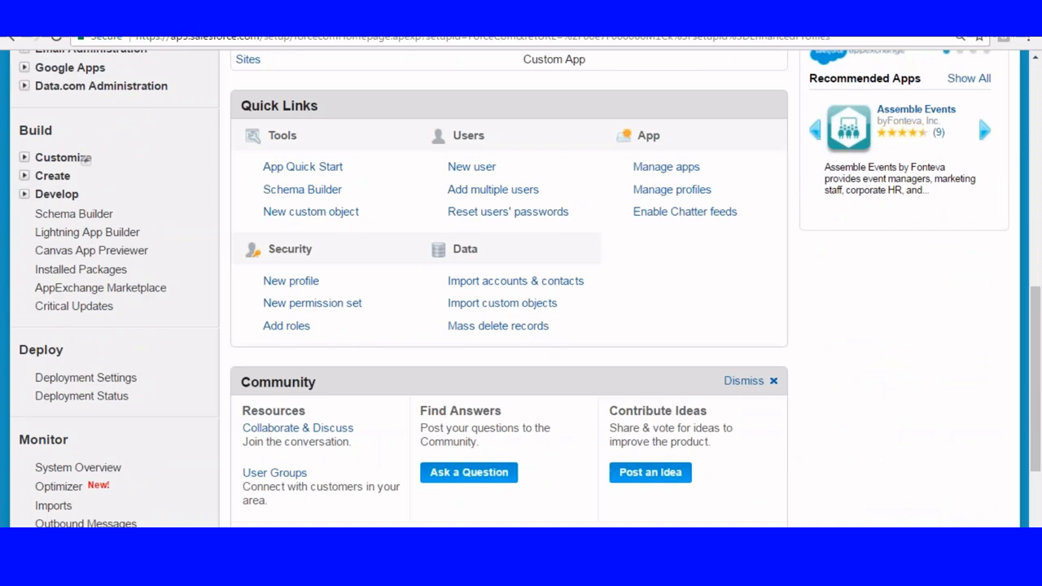
scroll(149, 186, up, 10)
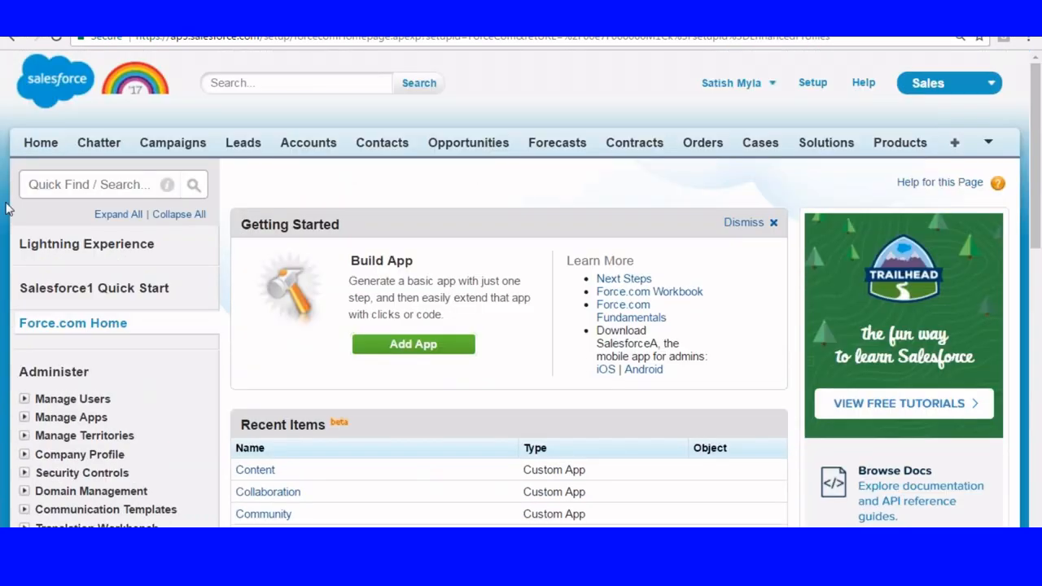
scroll(7, 209, down, 3)
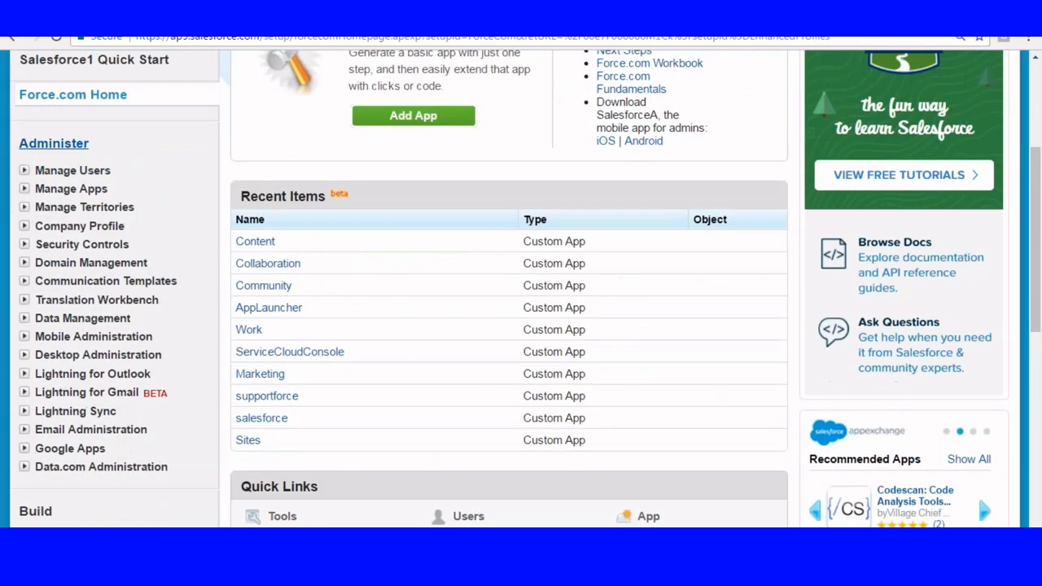
click(24, 170)
scroll(117, 219, down, 1)
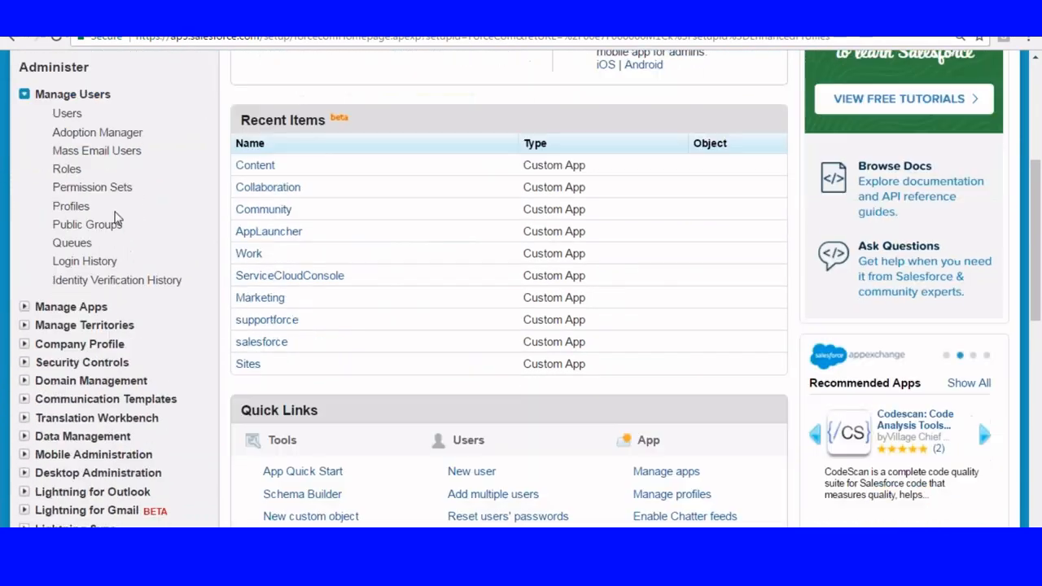
click(70, 206)
Start a new profile and choose Standard Platform User as the existing profile to clone from.
scroll(317, 95, down, 3)
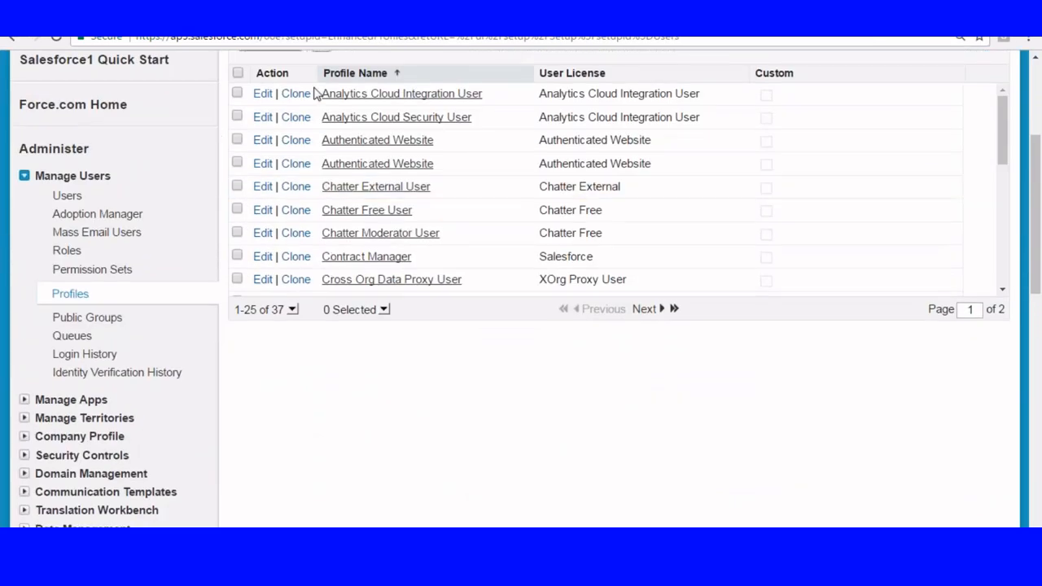
scroll(318, 94, up, 2)
click(258, 195)
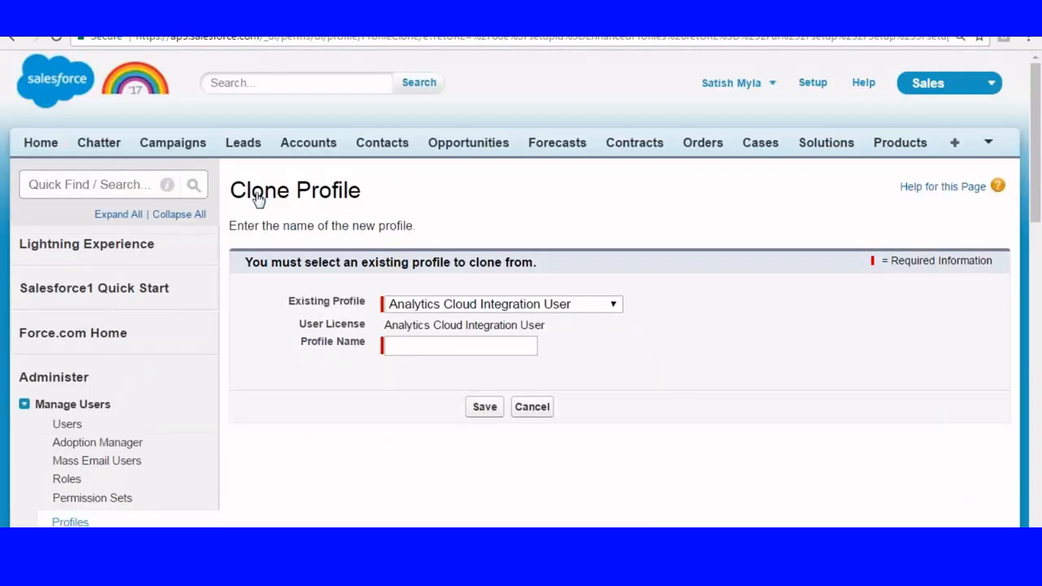
scroll(496, 211, down, 2)
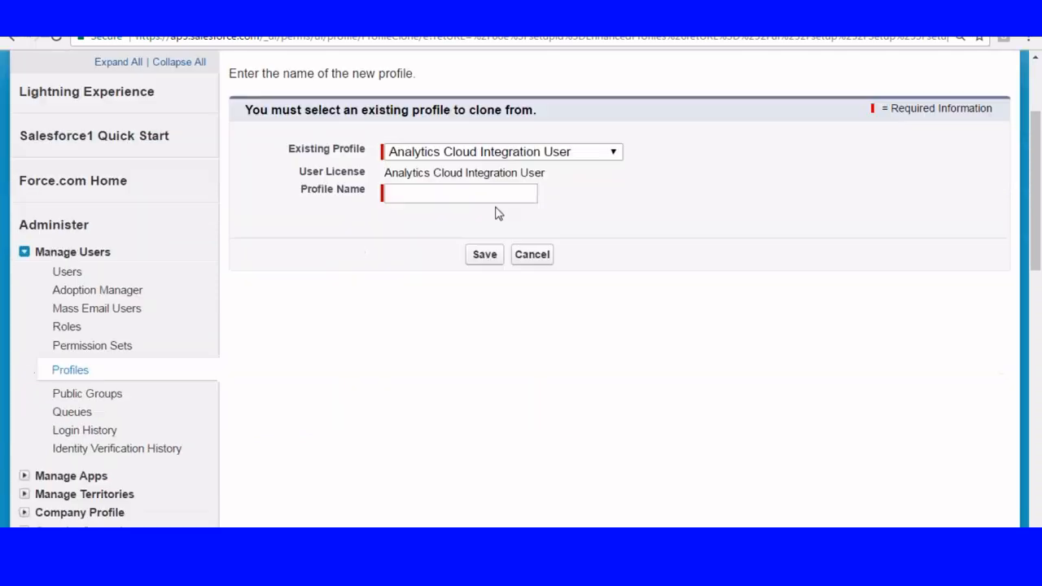
click(527, 152)
drag(617, 261, 610, 458)
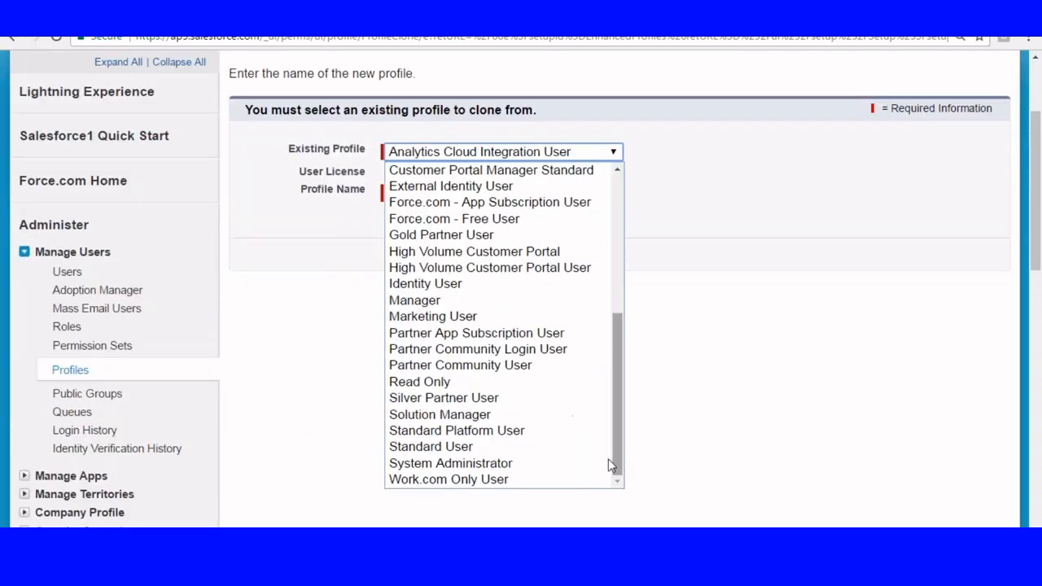
click(421, 431)
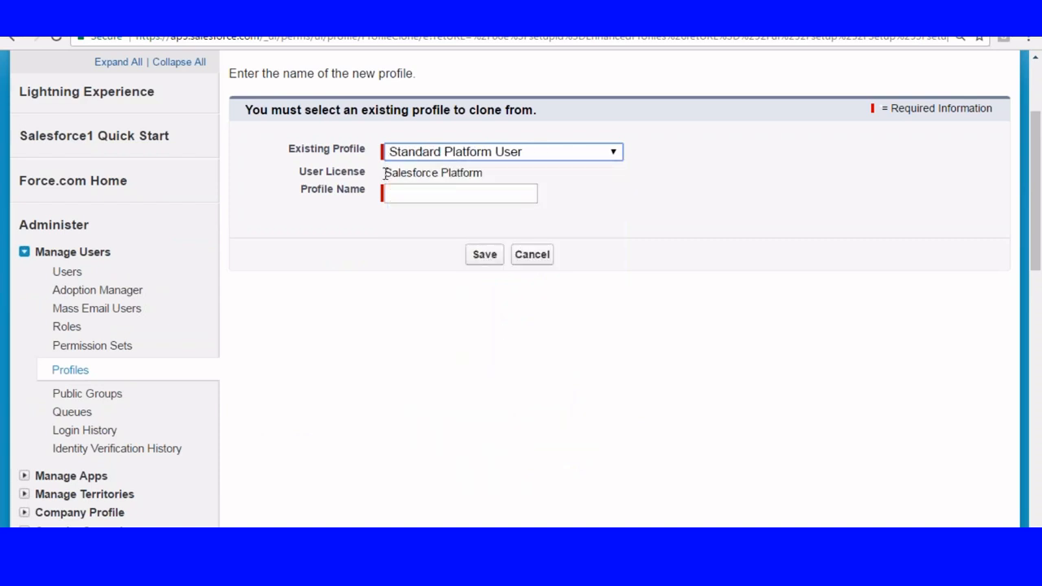
Name the cloned profile Clerk Profile and save it.
drag(386, 173, 517, 171)
click(436, 195)
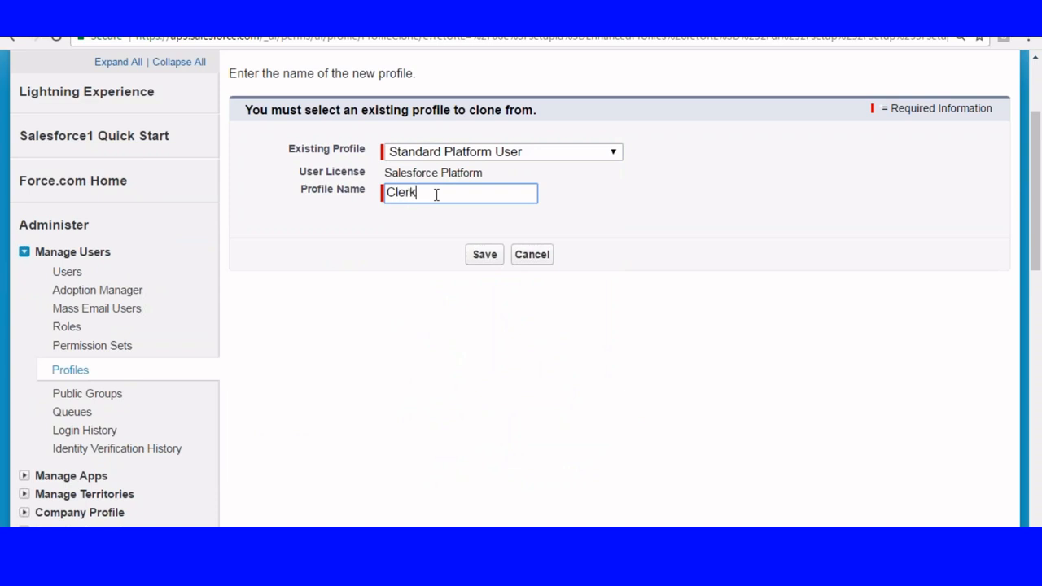
click(487, 261)
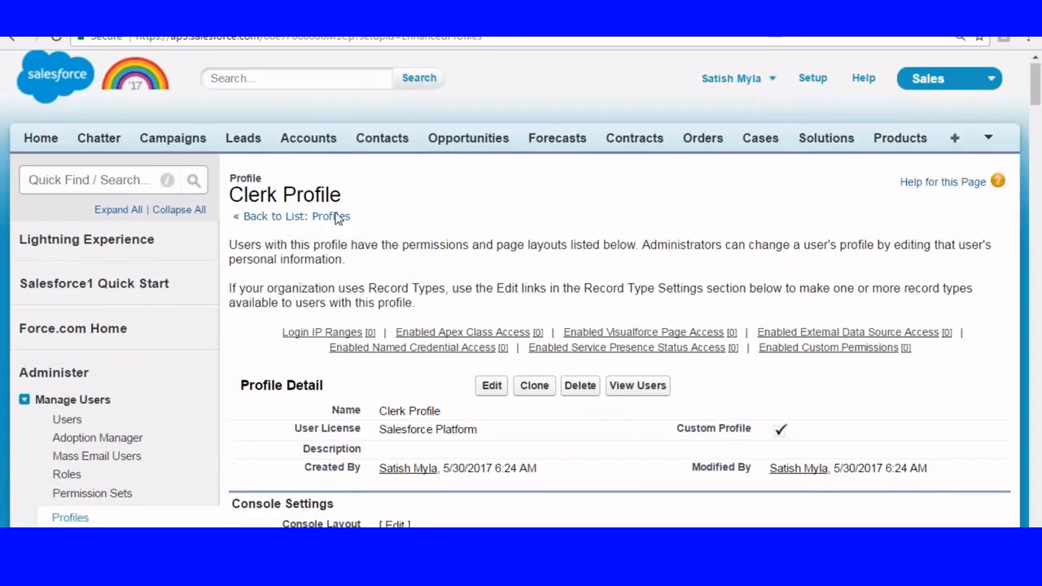
Open the Clerk Profile for editing and go to its Custom App Settings.
scroll(284, 163, down, 2)
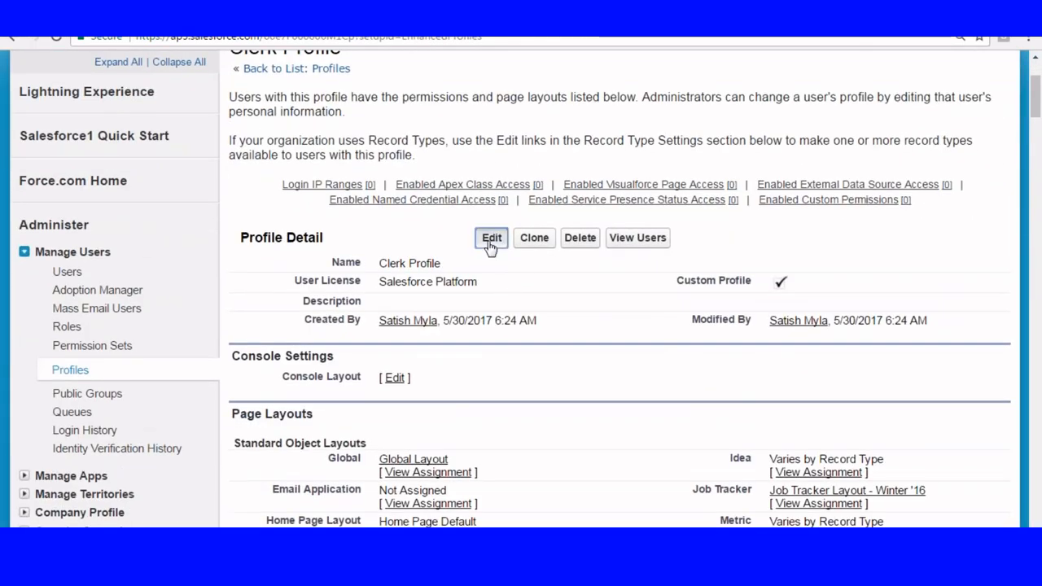
click(491, 241)
scroll(488, 248, down, 4)
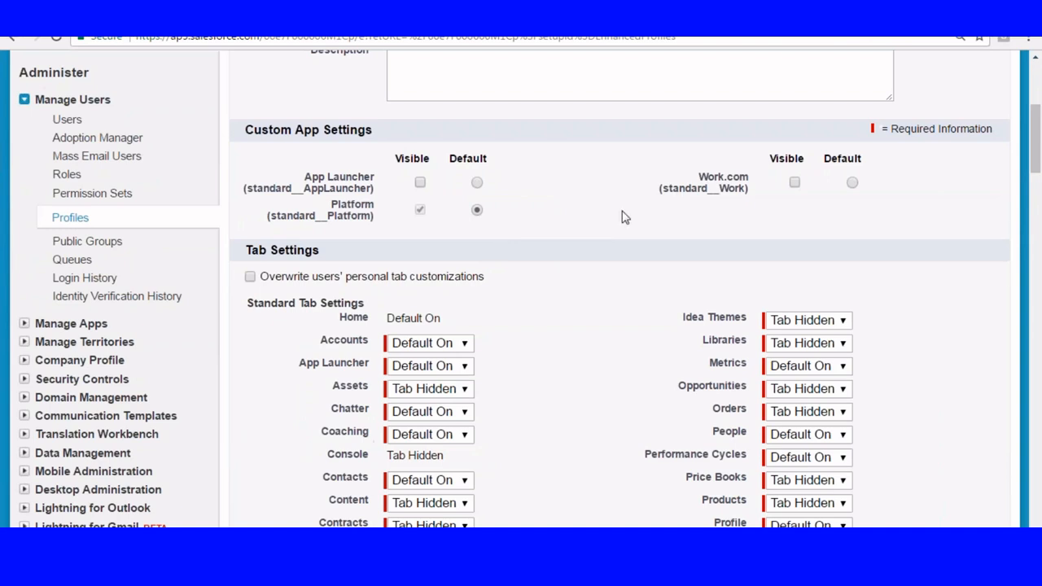
Grant Read, Create, Edit and Delete access on the Courses, Customers and Employee custom objects for the Clerk Profile.
scroll(625, 218, up, 3)
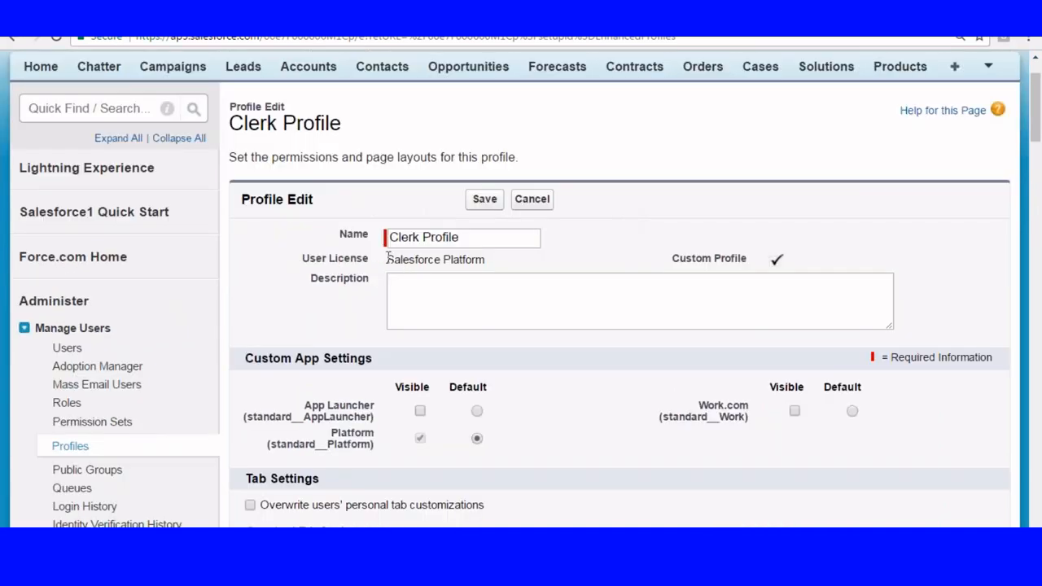
drag(389, 259, 526, 263)
scroll(570, 260, down, 5)
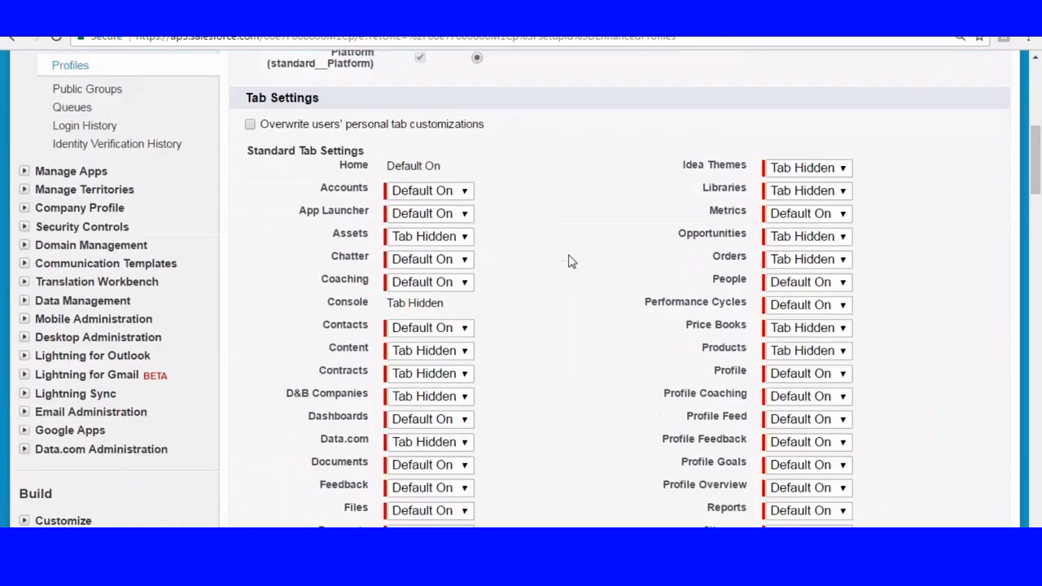
scroll(570, 261, down, 15)
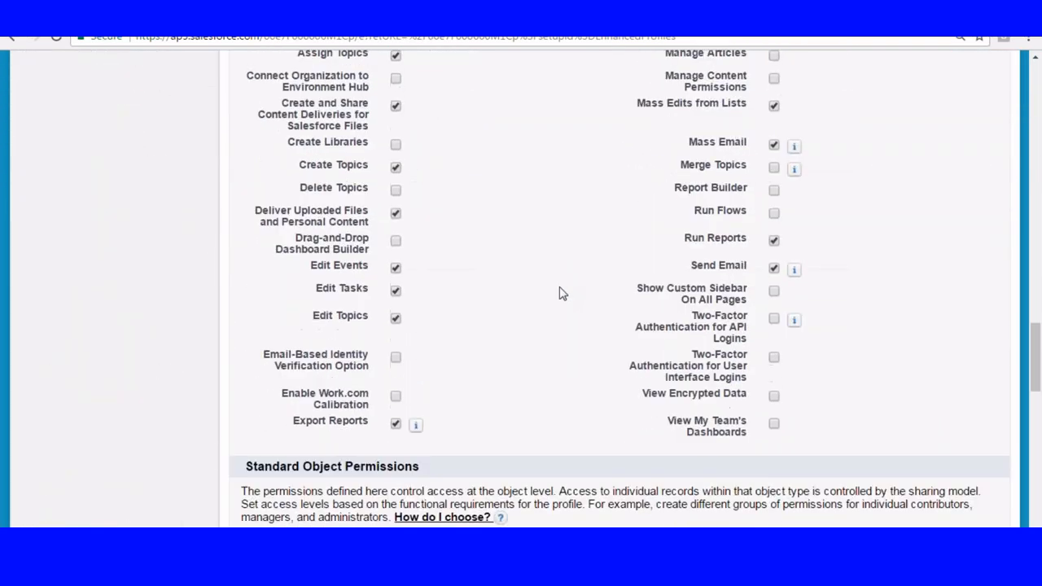
scroll(561, 293, down, 10)
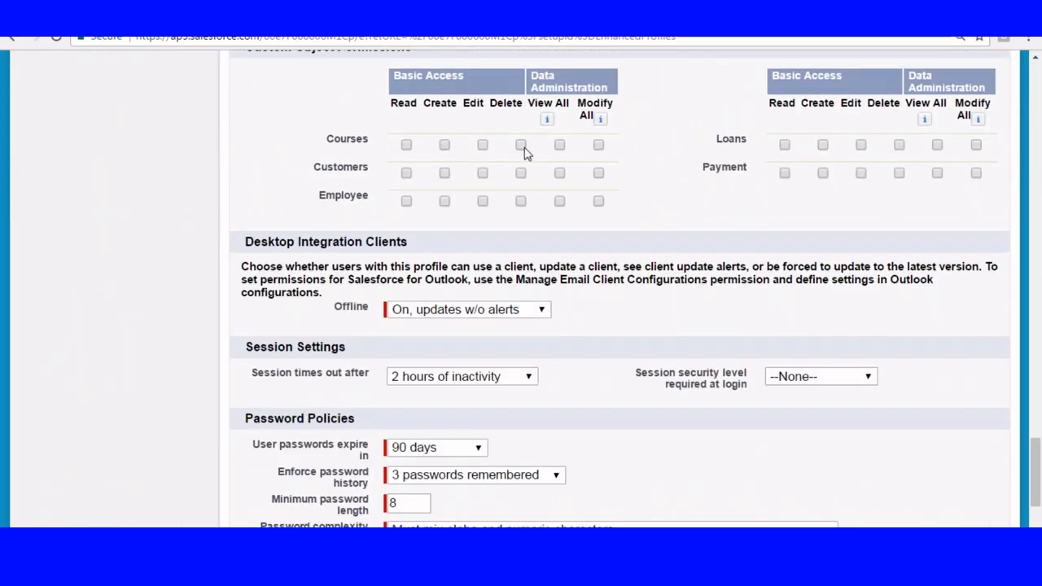
click(521, 145)
click(447, 145)
click(521, 173)
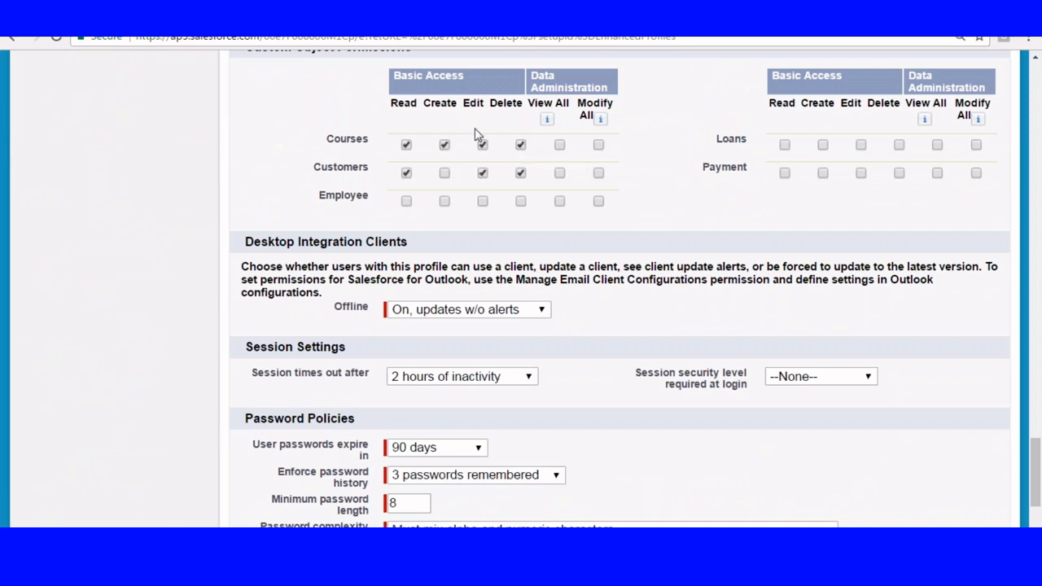
click(445, 172)
click(521, 201)
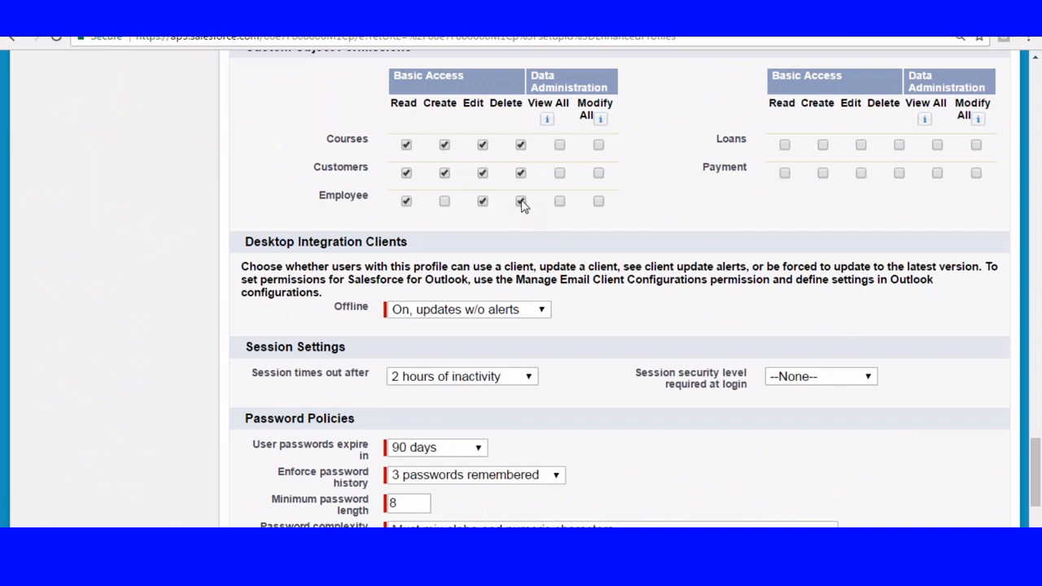
click(445, 201)
Grant Read, Create, Edit and Delete access on the Loans and Payment custom objects and save the Clerk Profile.
click(898, 145)
click(899, 173)
click(822, 145)
click(822, 173)
scroll(570, 220, down, 3)
click(480, 477)
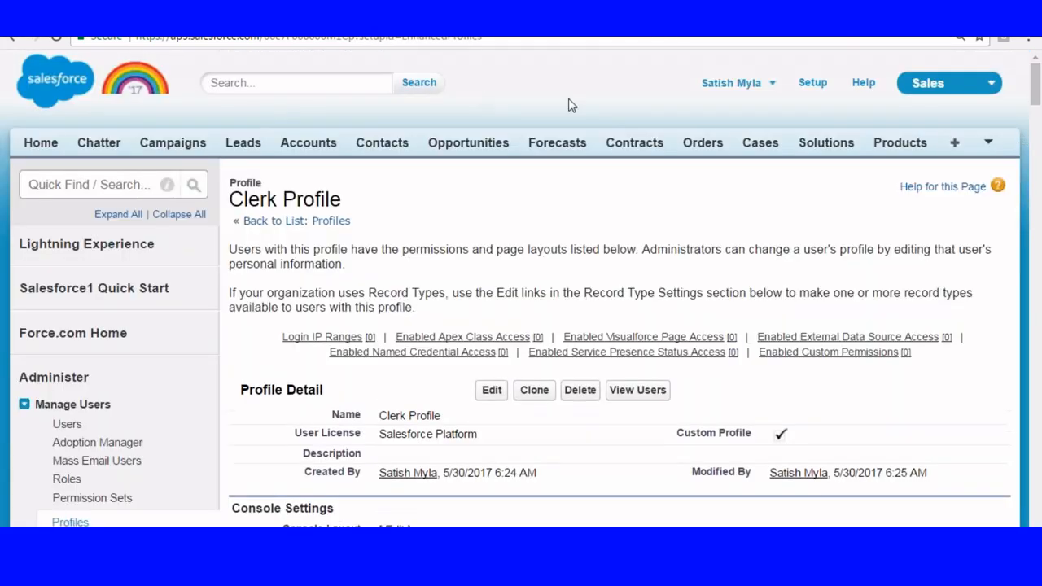
Go back to Setup and open the Profiles list under Manage Users.
click(812, 85)
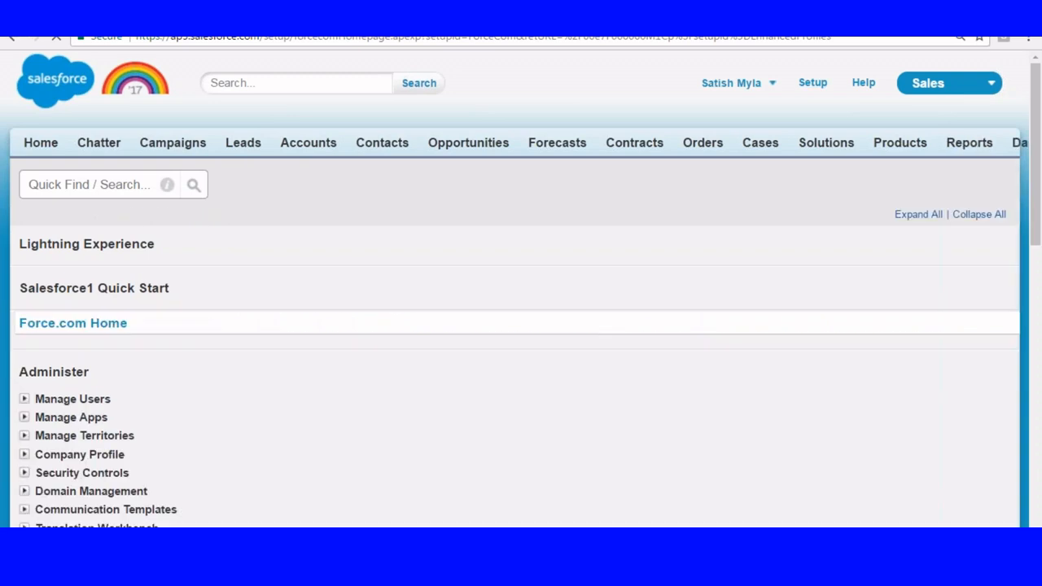
scroll(196, 134, down, 3)
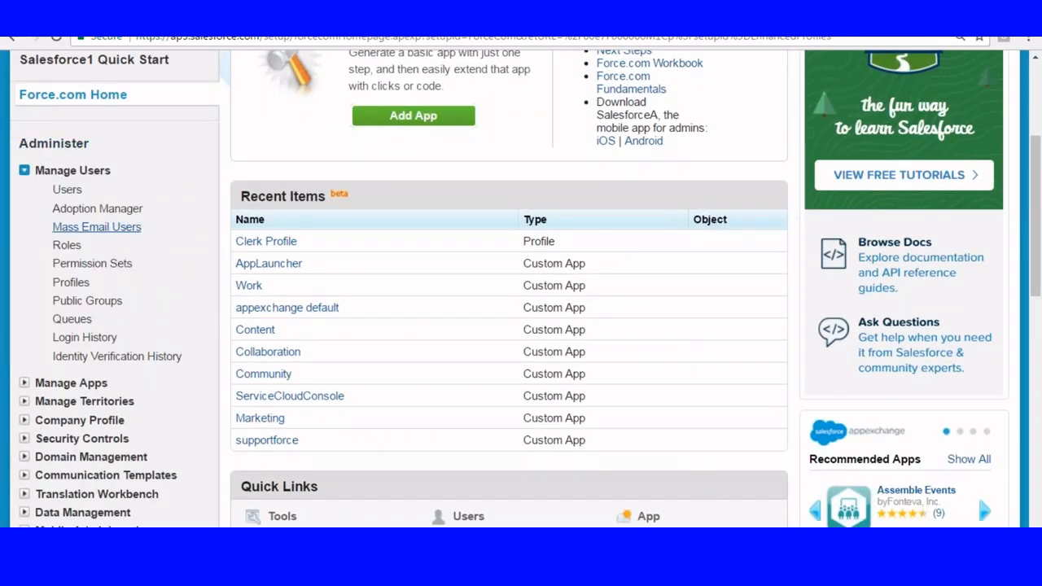
click(73, 283)
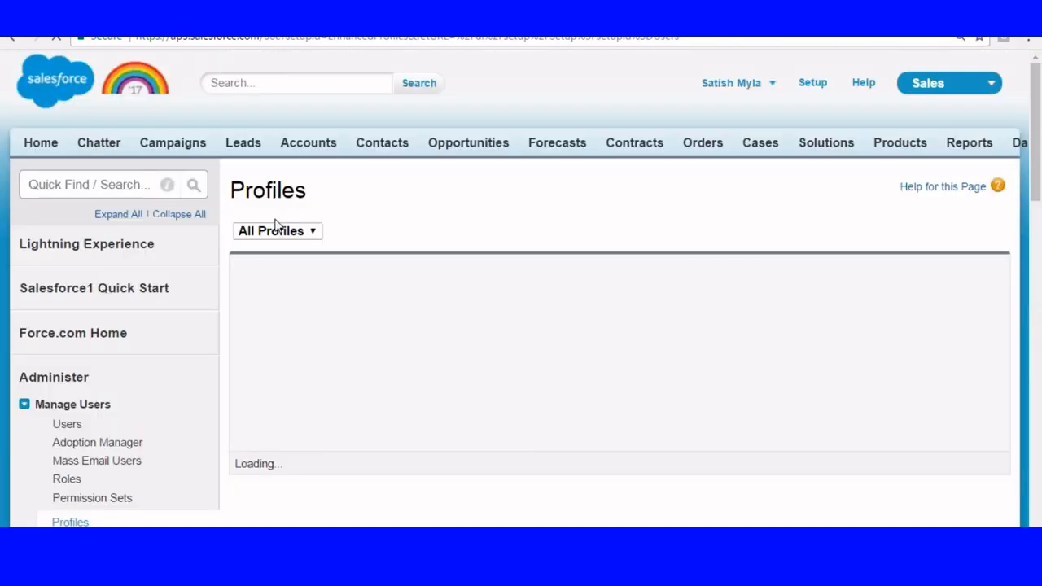
Start a new profile with Standard Platform User as the existing profile to clone.
scroll(279, 226, down, 1)
click(271, 193)
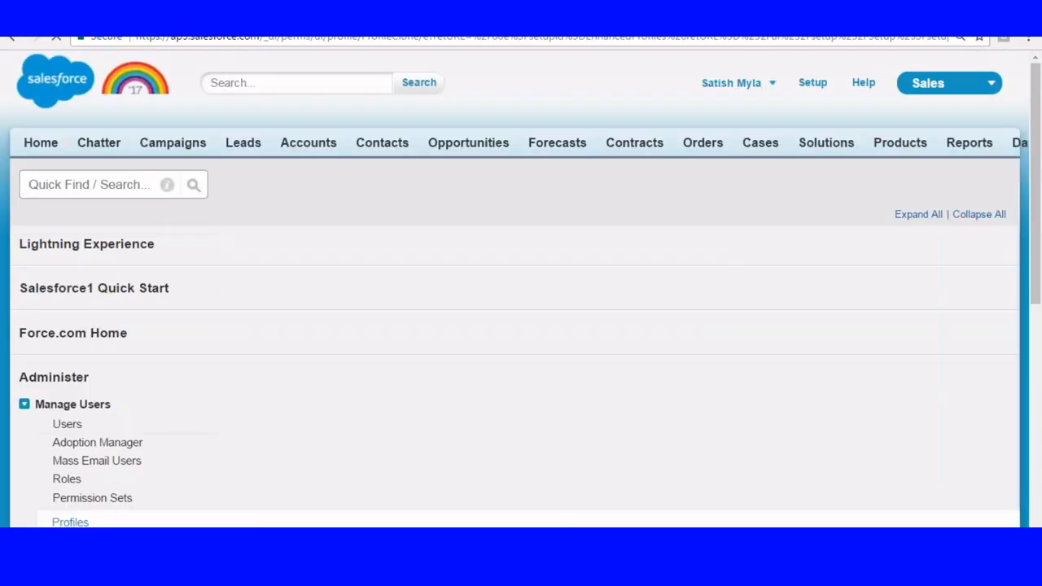
scroll(488, 195, down, 1)
click(580, 158)
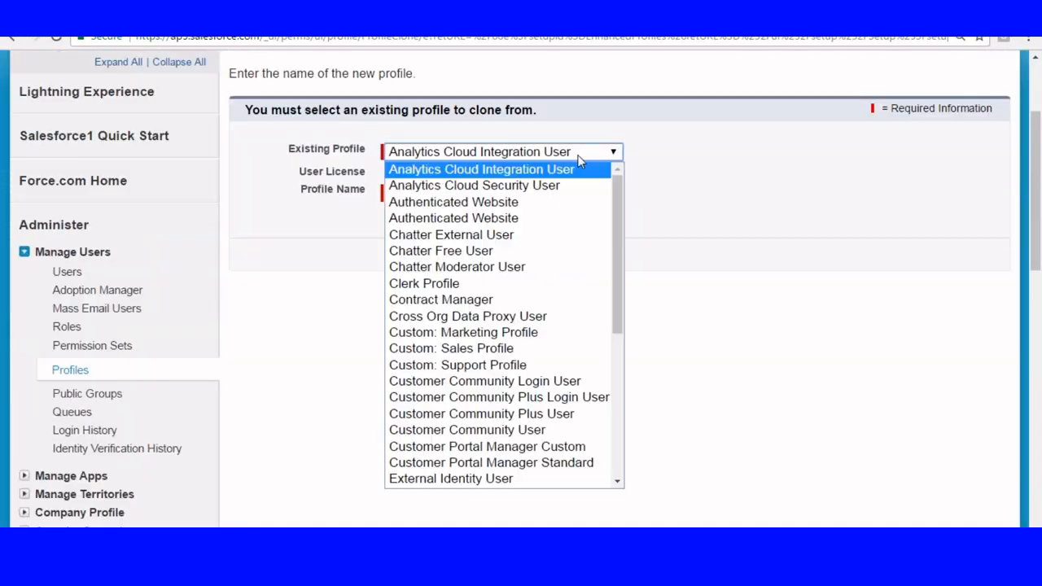
drag(616, 215, 612, 410)
click(533, 432)
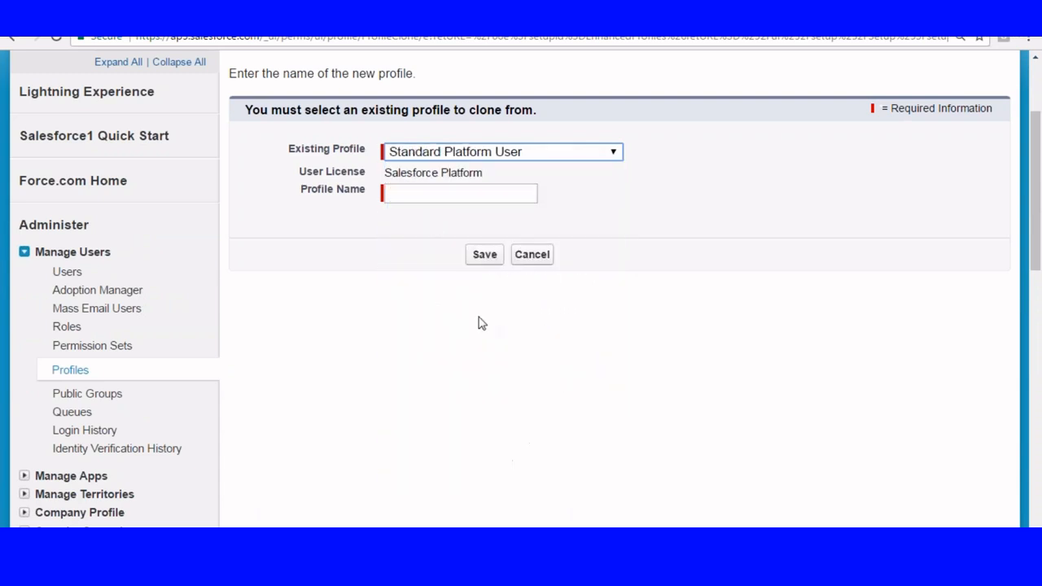
Name the new profile HRManager and save it.
click(415, 187)
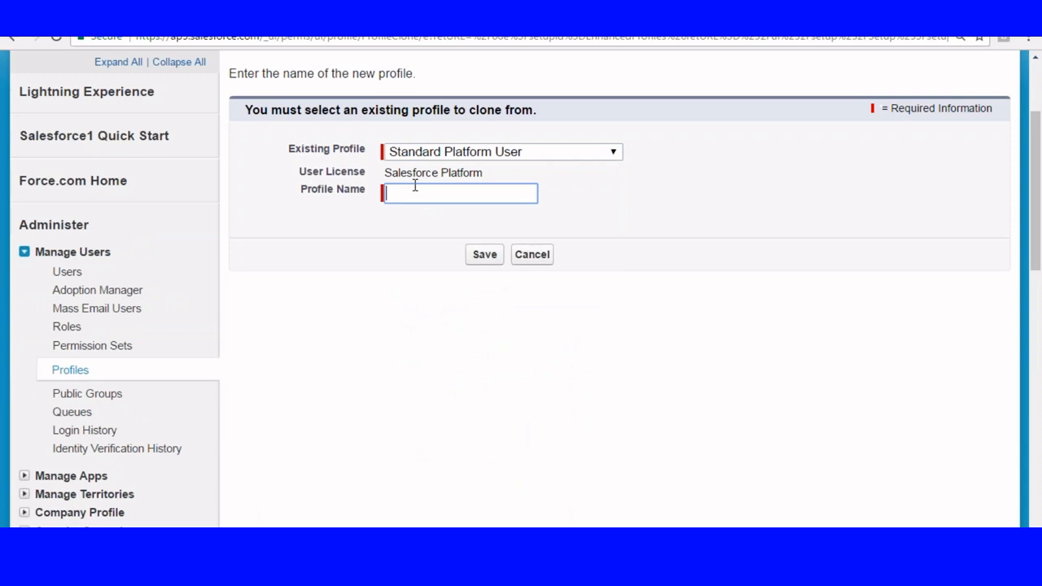
text(HRManagar)
key(BackSpace)
key(BackSpace)
text(er)
click(480, 254)
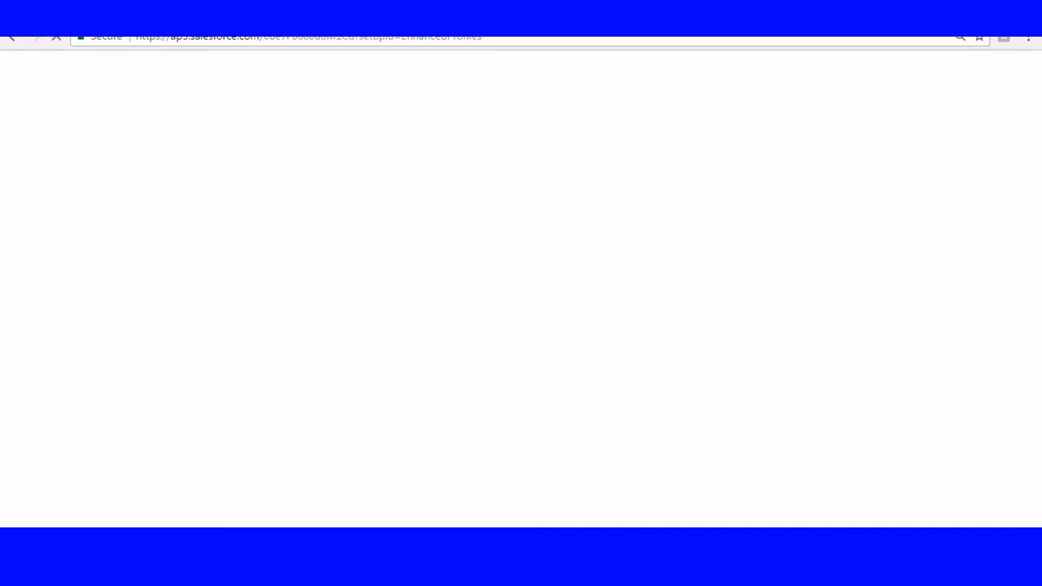
Open the HRManager profile for editing, review its license and Custom App Settings, and leave without saving.
scroll(485, 209, down, 3)
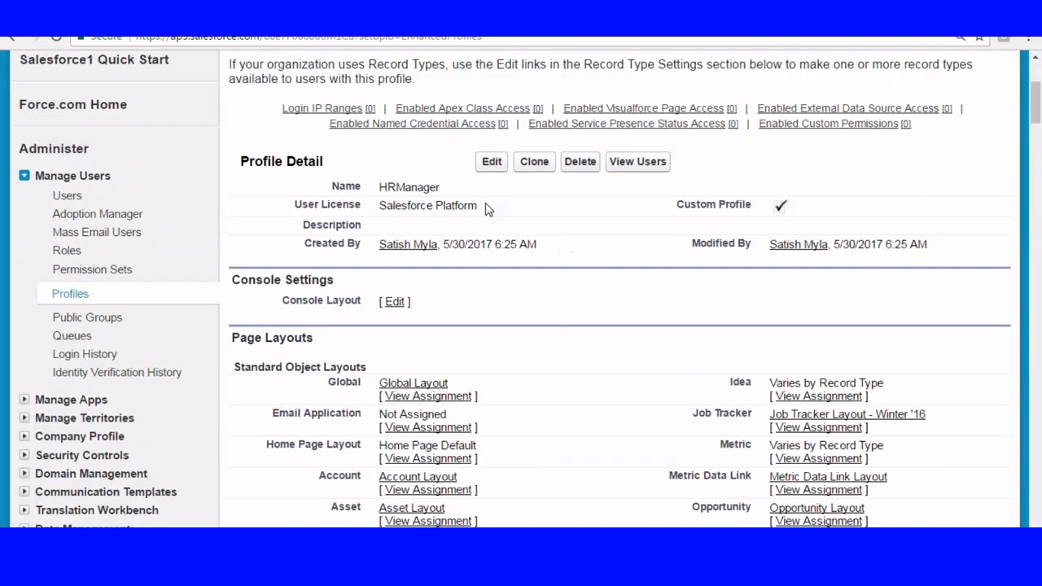
scroll(485, 208, down, 1)
click(492, 84)
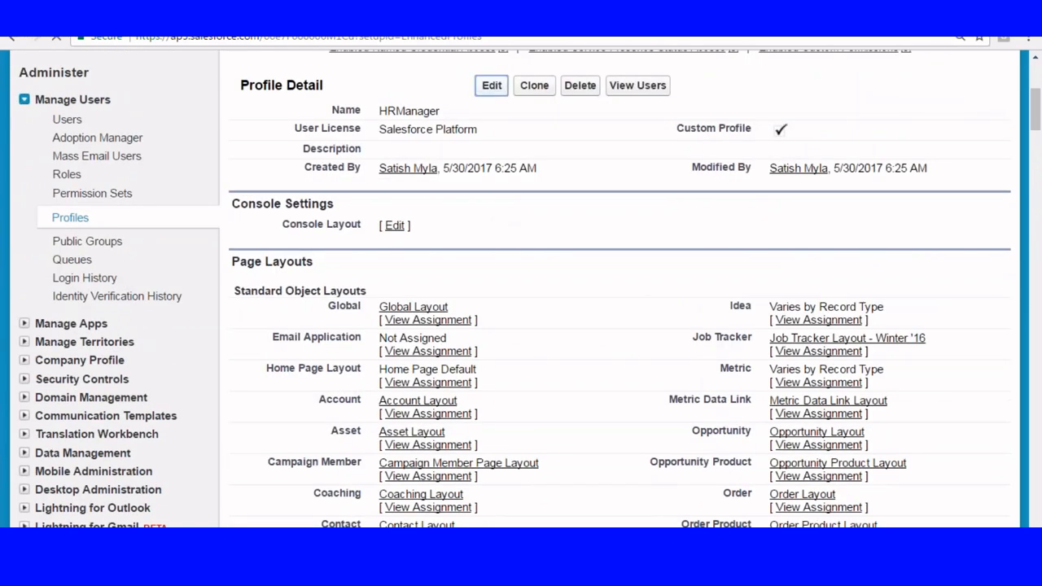
scroll(599, 220, down, 3)
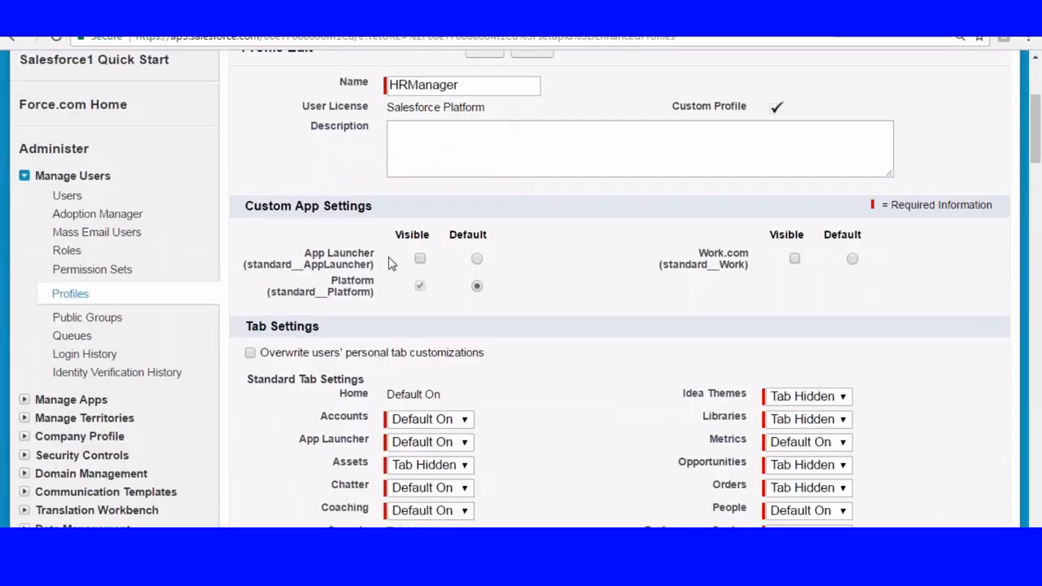
scroll(504, 225, up, 3)
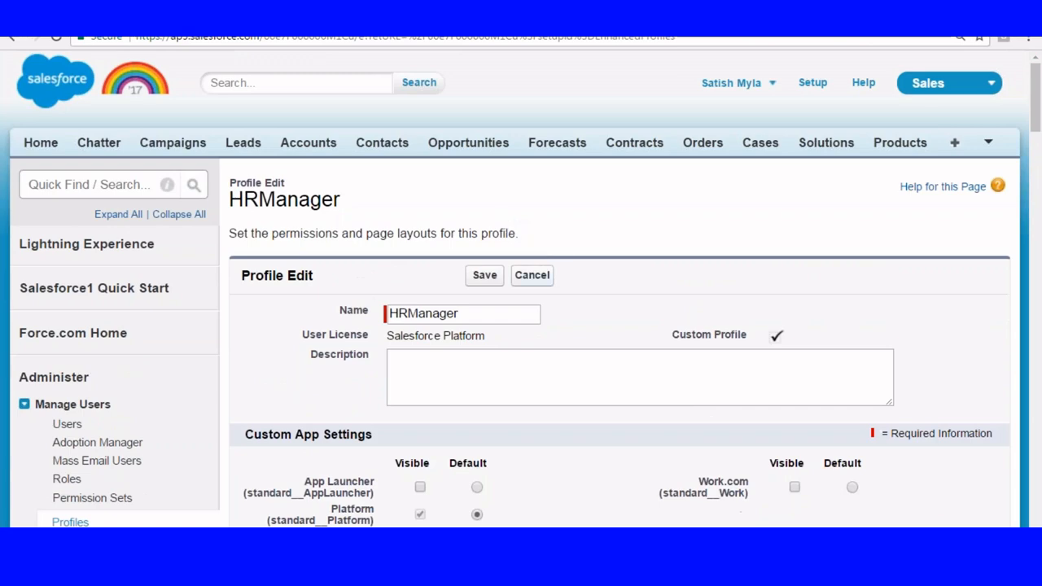
click(537, 276)
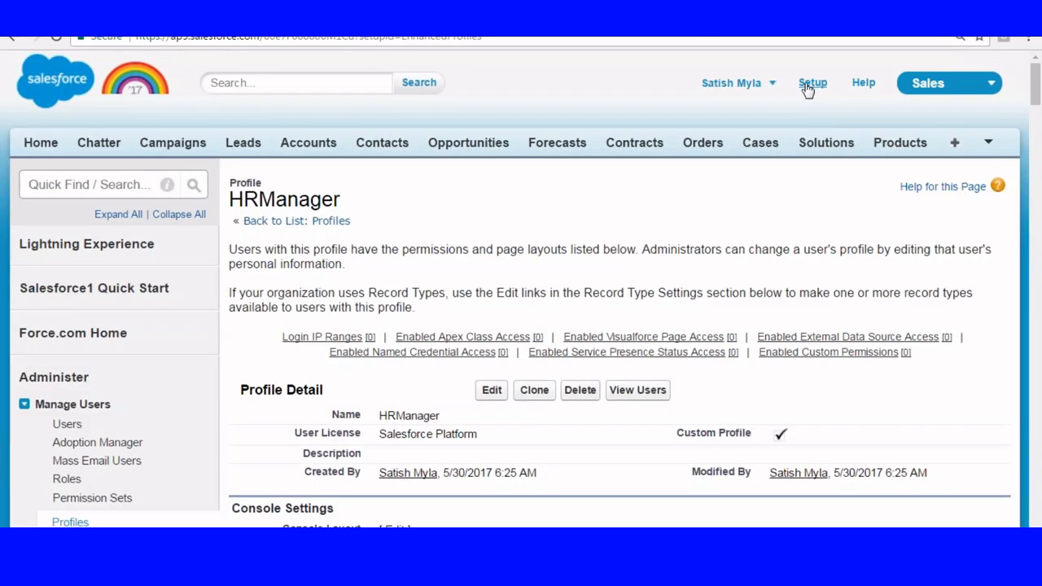
Return from the HRManager profile to Setup and open the Profiles list under Manage Users.
click(810, 84)
scroll(53, 152, down, 3)
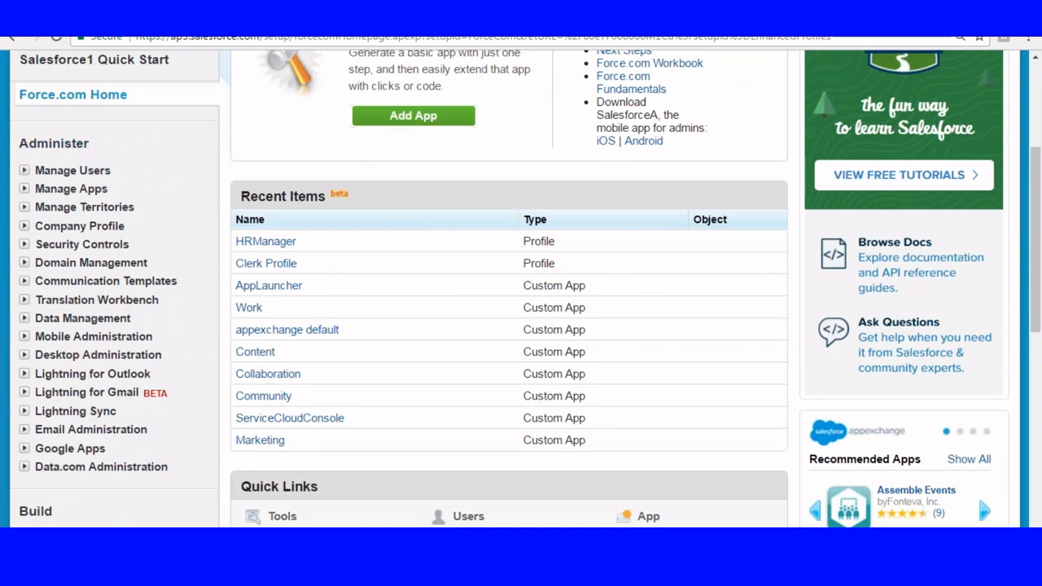
click(72, 170)
scroll(142, 152, down, 1)
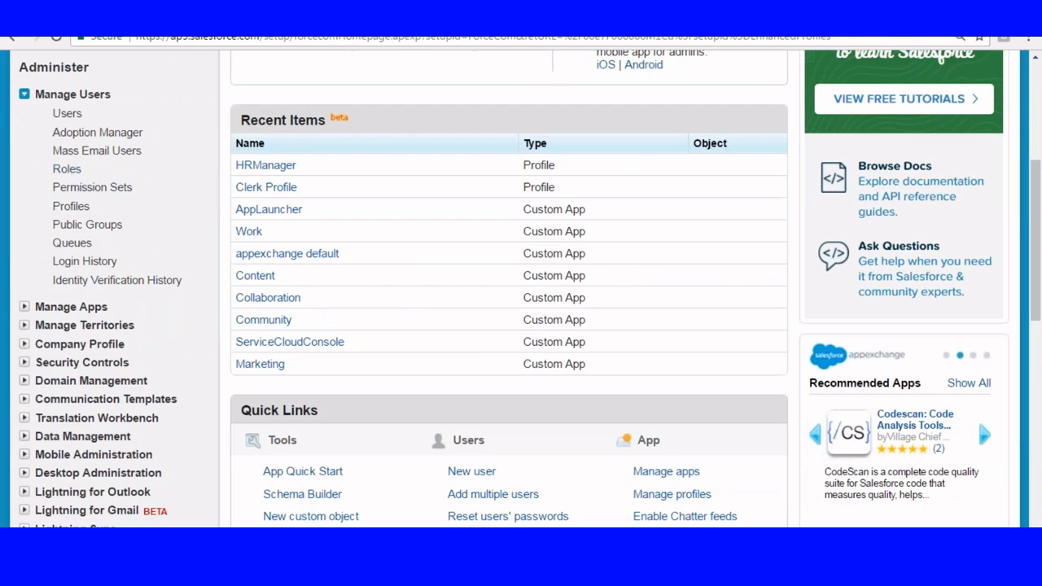
click(71, 206)
Start another new profile and choose Chatter Free User as the existing profile to clone from.
scroll(274, 204, down, 1)
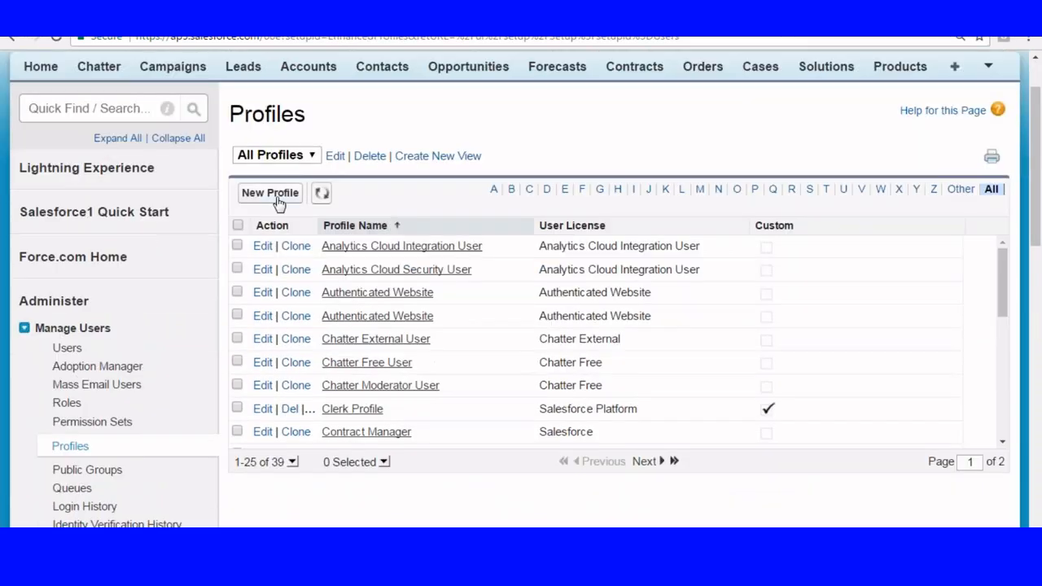
click(274, 198)
scroll(276, 201, down, 2)
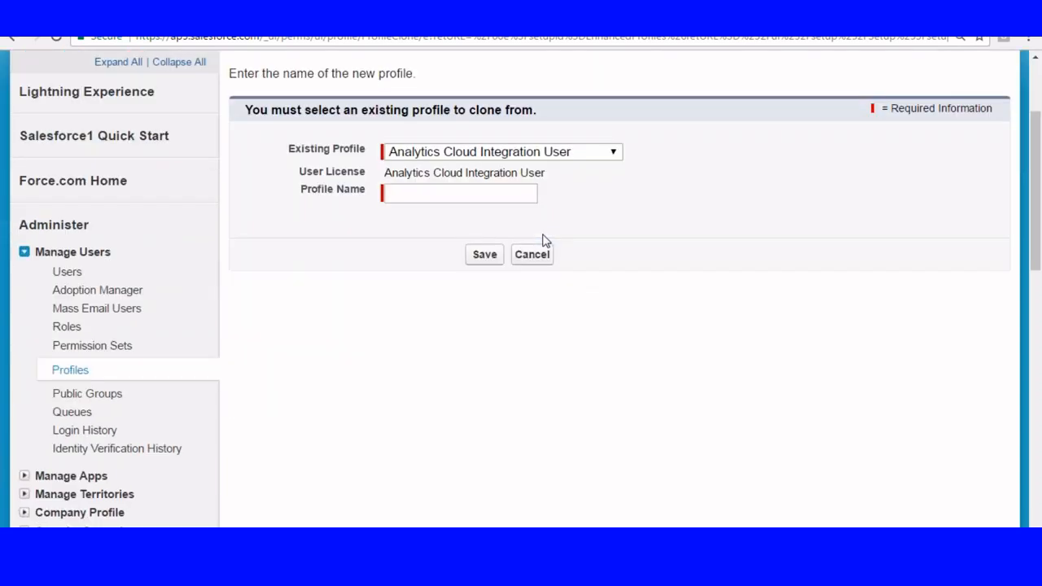
click(494, 153)
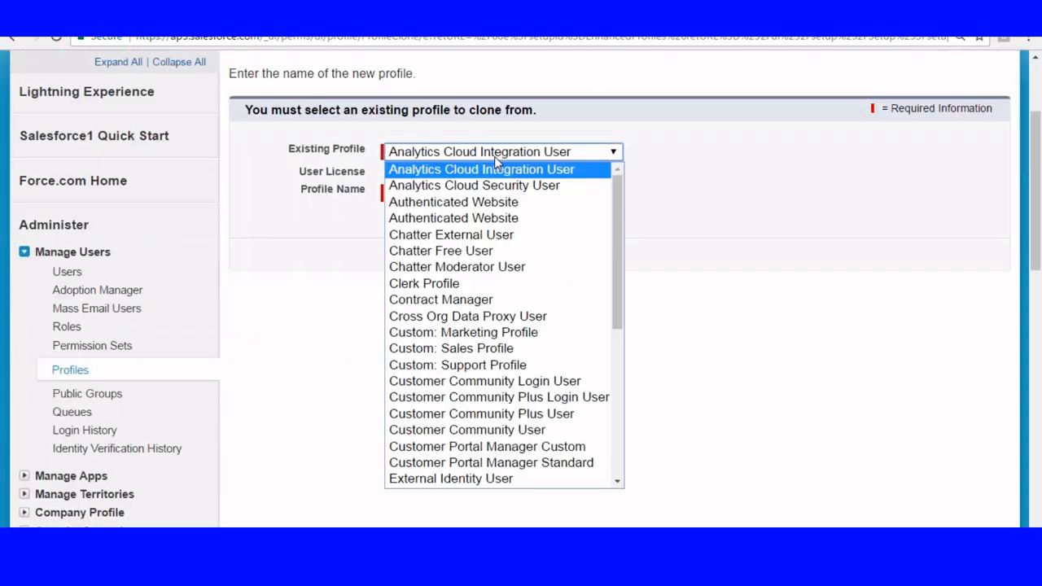
click(463, 253)
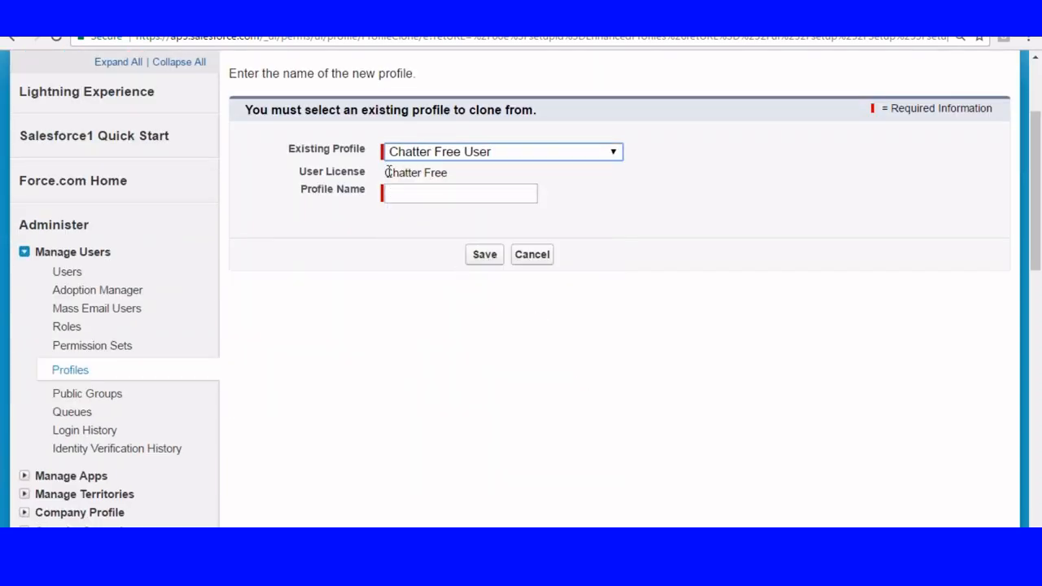
drag(386, 171, 458, 172)
Name the Chatter Free clone Customer and save it.
click(403, 194)
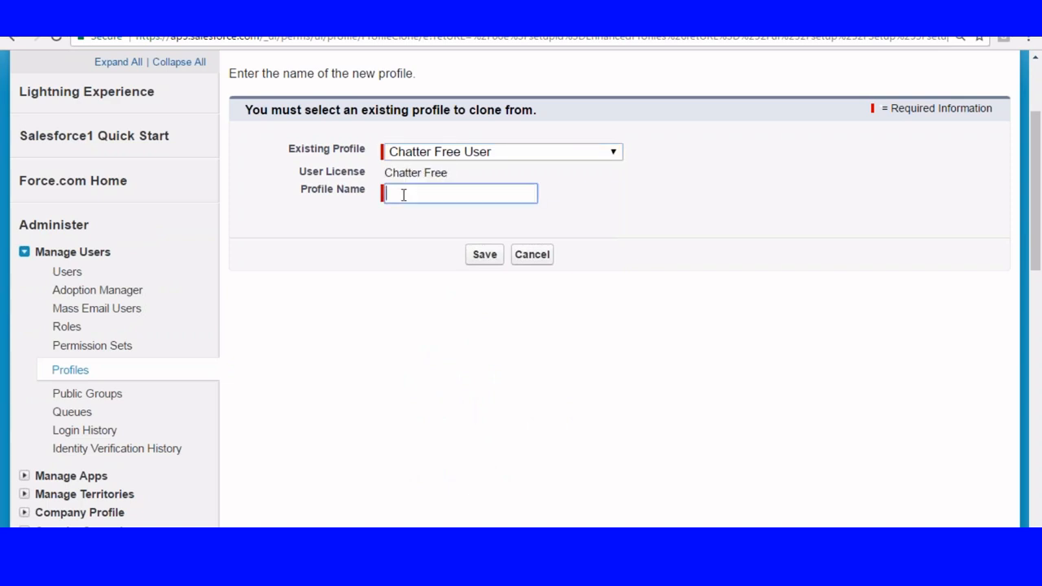
text(Customer)
click(487, 259)
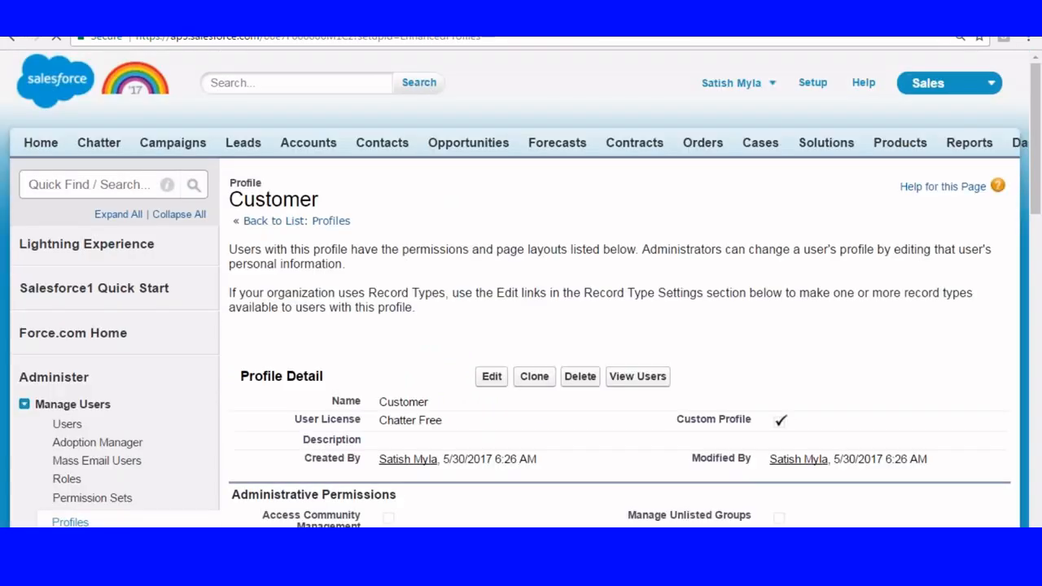
Open the Customer profile for editing and examine its user license, Administrative Permissions, Session Settings and Password Policies.
scroll(492, 326, down, 3)
click(492, 223)
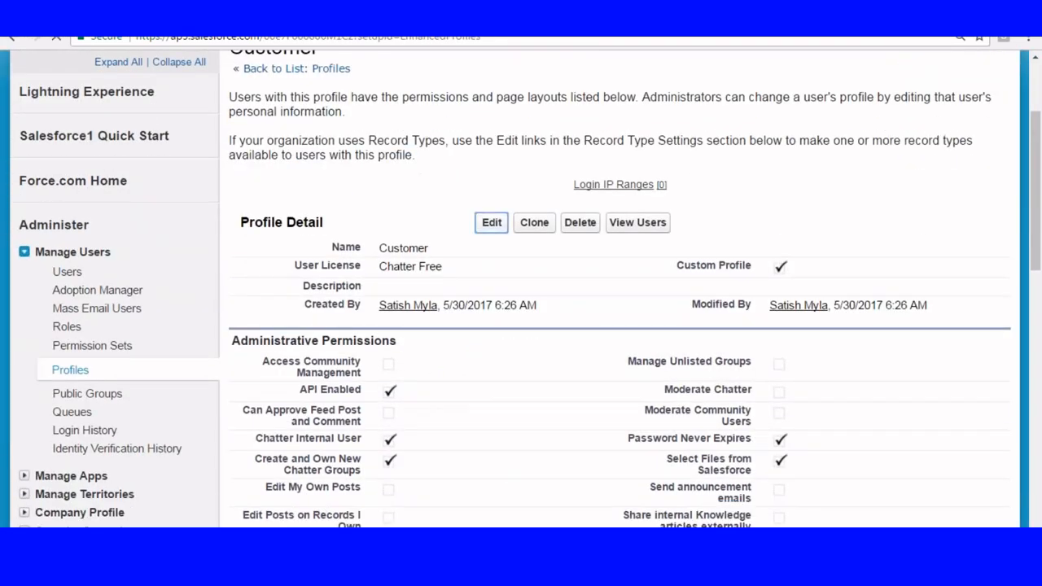
scroll(484, 163, down, 3)
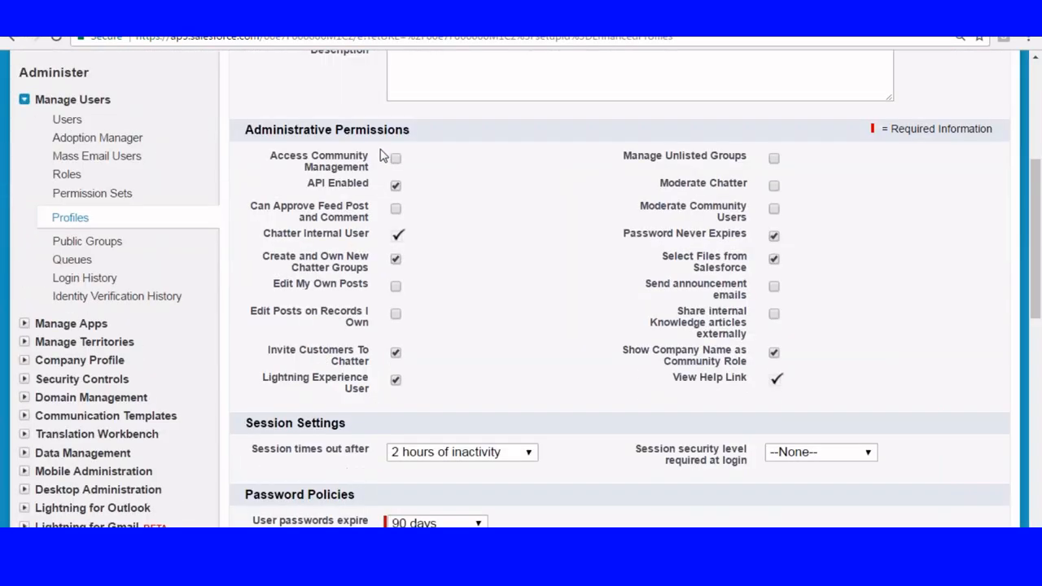
scroll(403, 163, down, 5)
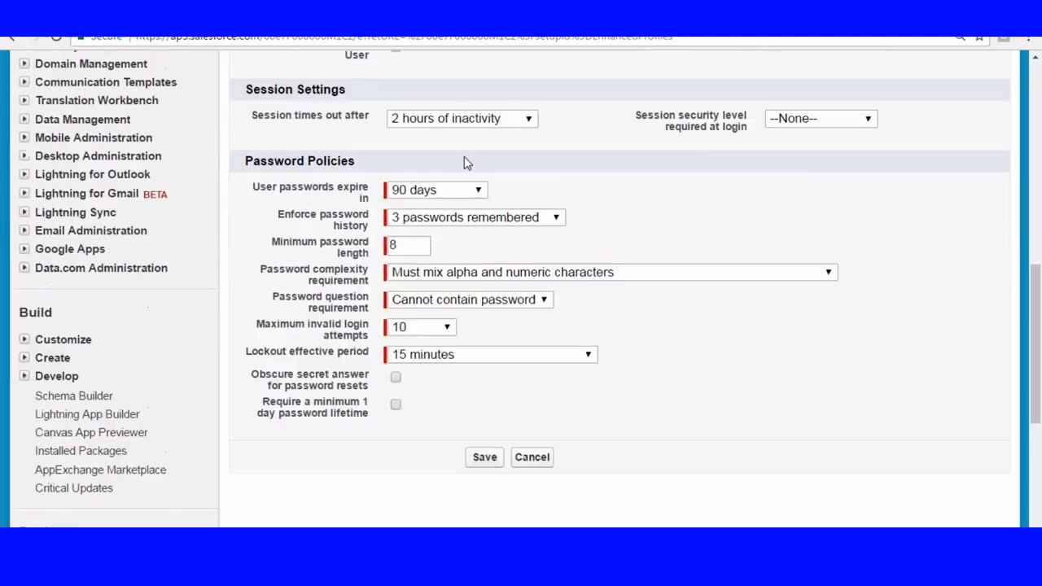
scroll(435, 210, up, 6)
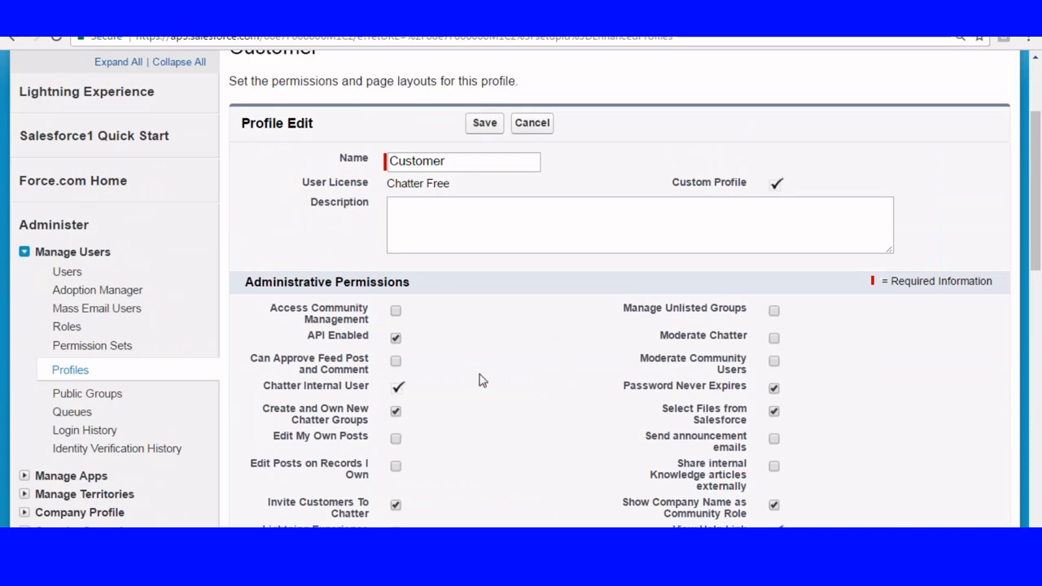
scroll(481, 381, down, 1)
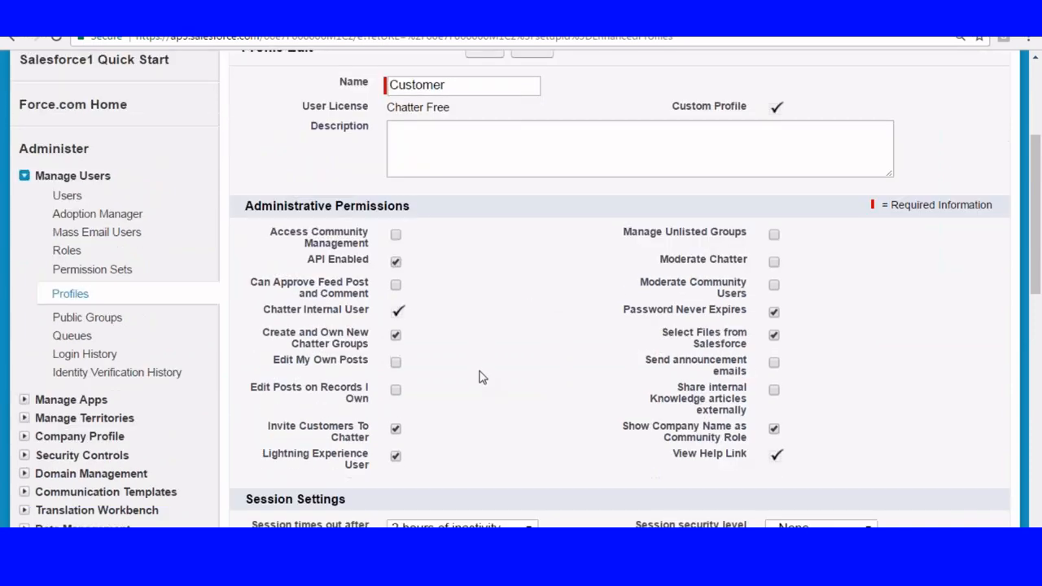
scroll(480, 368, up, 1)
drag(387, 259, 516, 263)
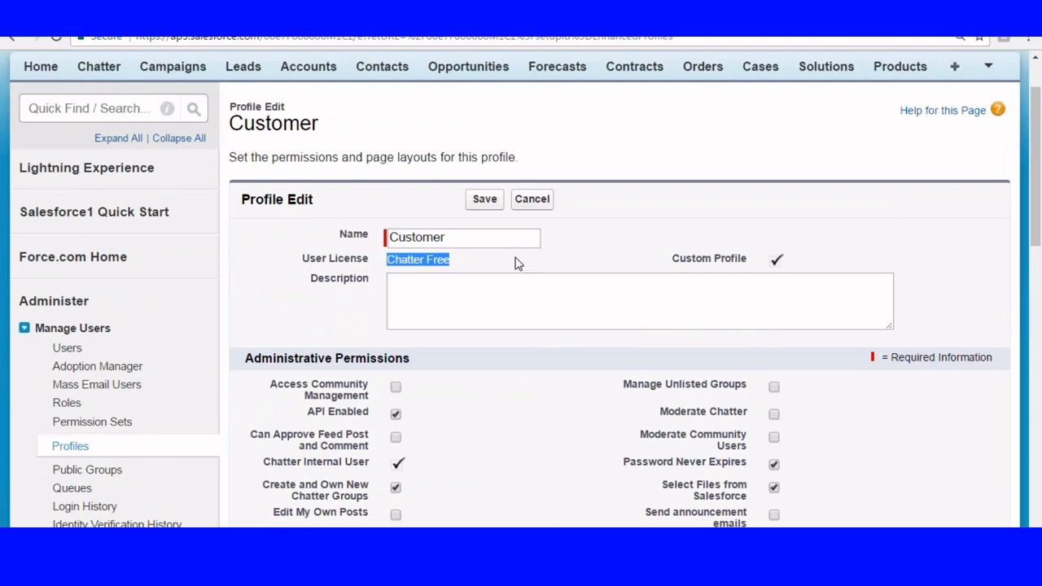
scroll(483, 136, down, 3)
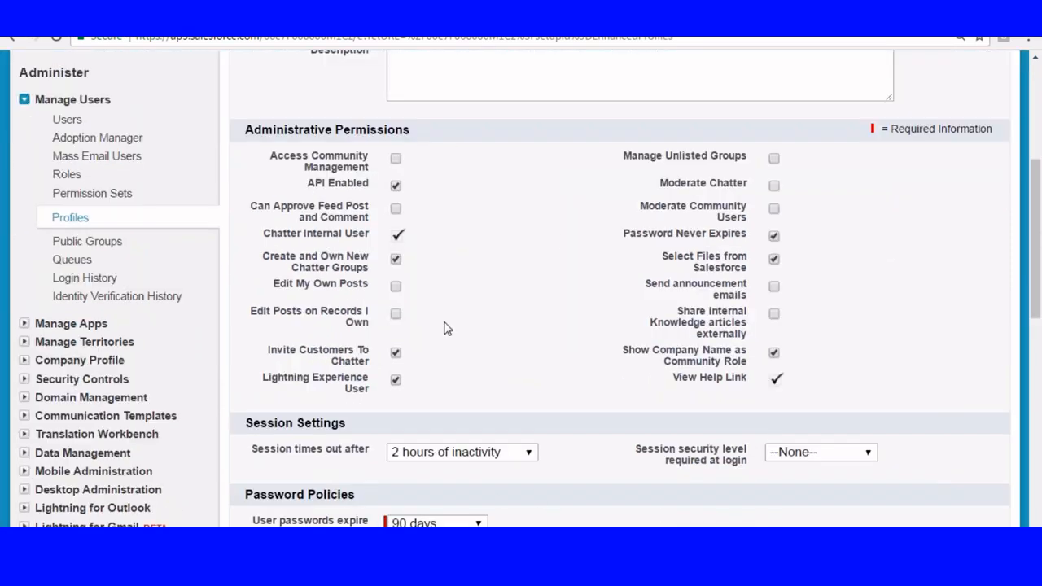
Review the Customer profile's remaining permissions, Session Settings and Password Policies, and return to its detail page.
scroll(612, 195, down, 2)
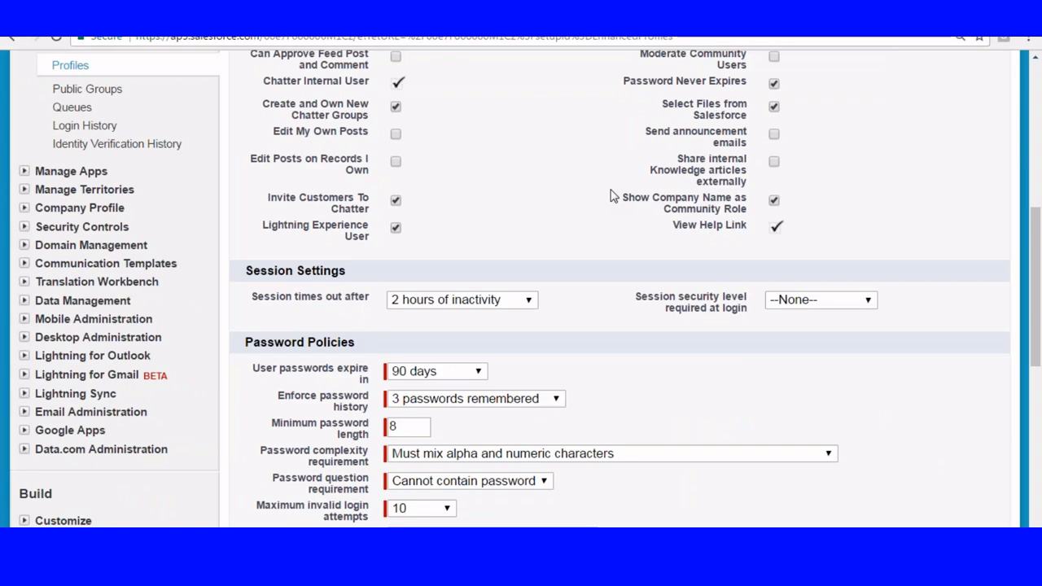
scroll(622, 204, down, 4)
click(489, 334)
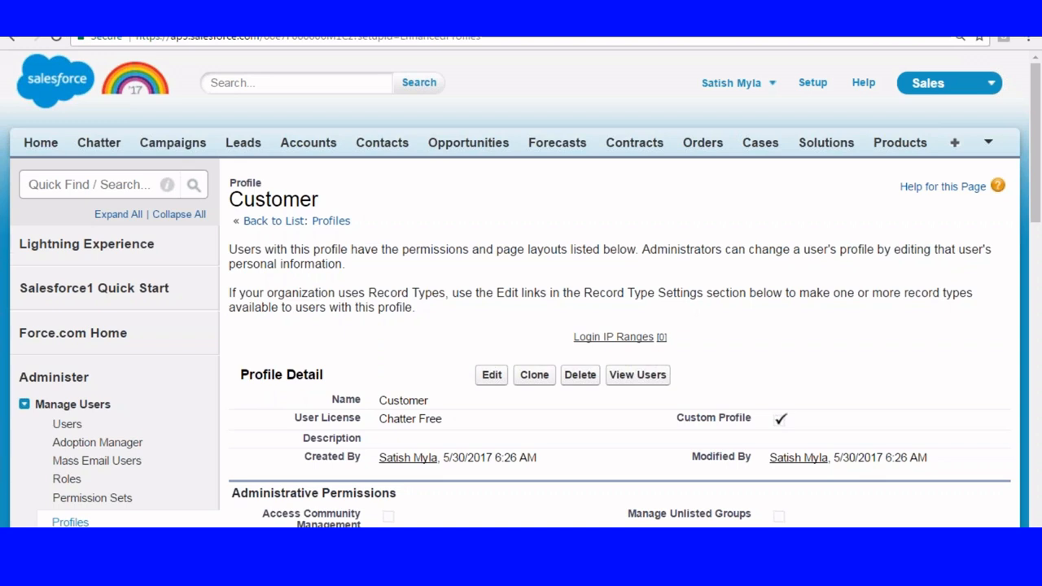
Switch to the Role-Profile-Users.txt notes and review the navigation path from Setup to New Profile for creating a custom profile.
key(alt+Tab)
scroll(399, 208, down, 1)
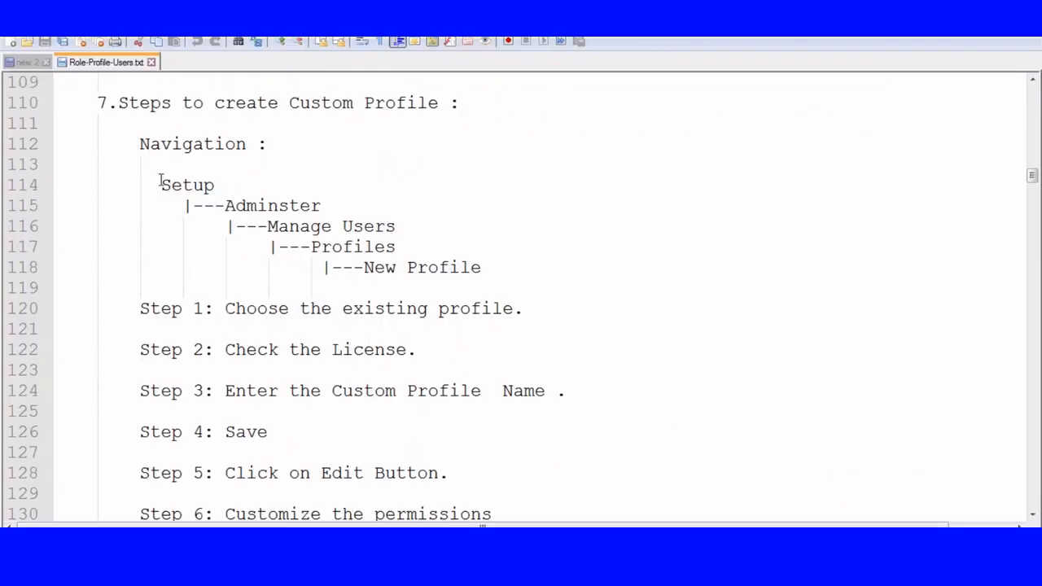
drag(160, 181, 345, 209)
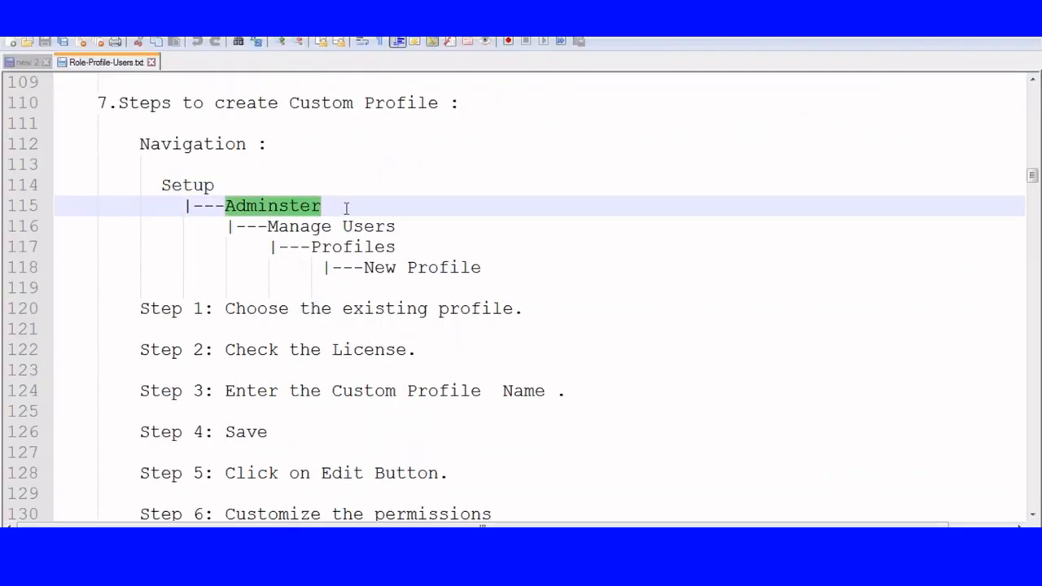
drag(268, 227, 440, 225)
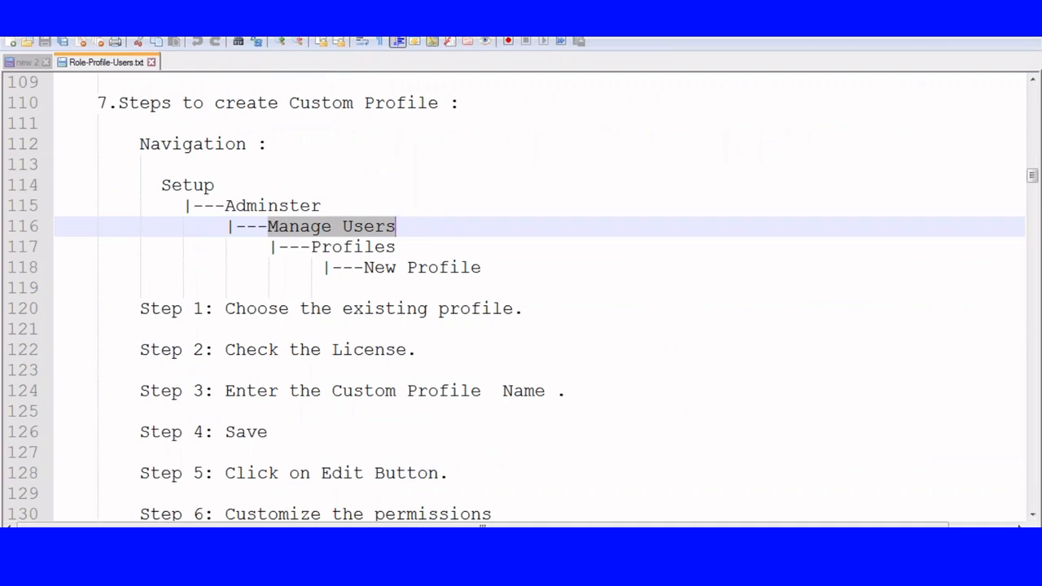
drag(311, 247, 432, 258)
drag(364, 267, 553, 290)
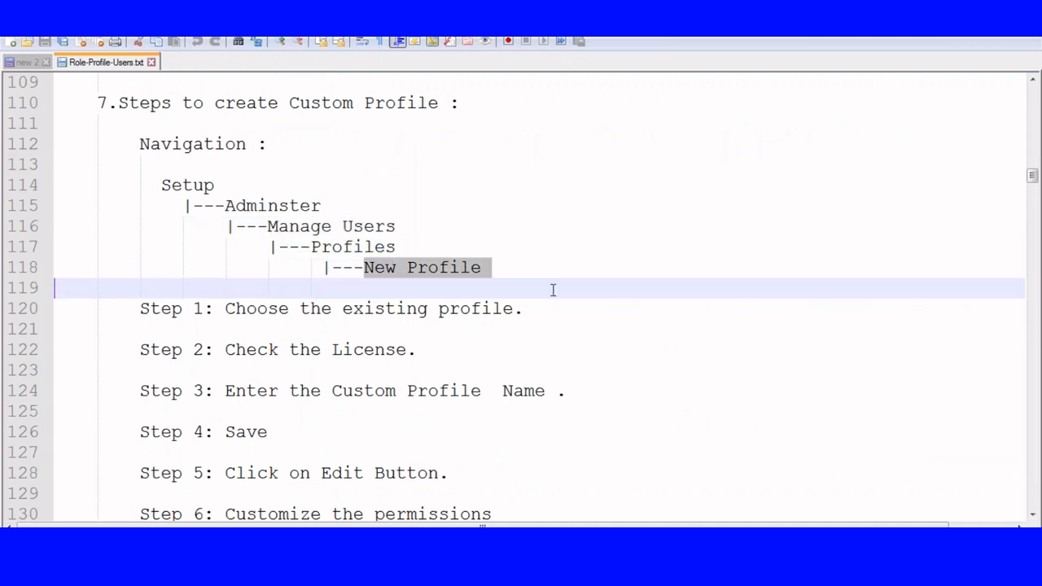
Go through the notes' Step 1 to Step 7 for creating a custom profile, from choosing an existing profile to saving.
scroll(586, 290, down, 2)
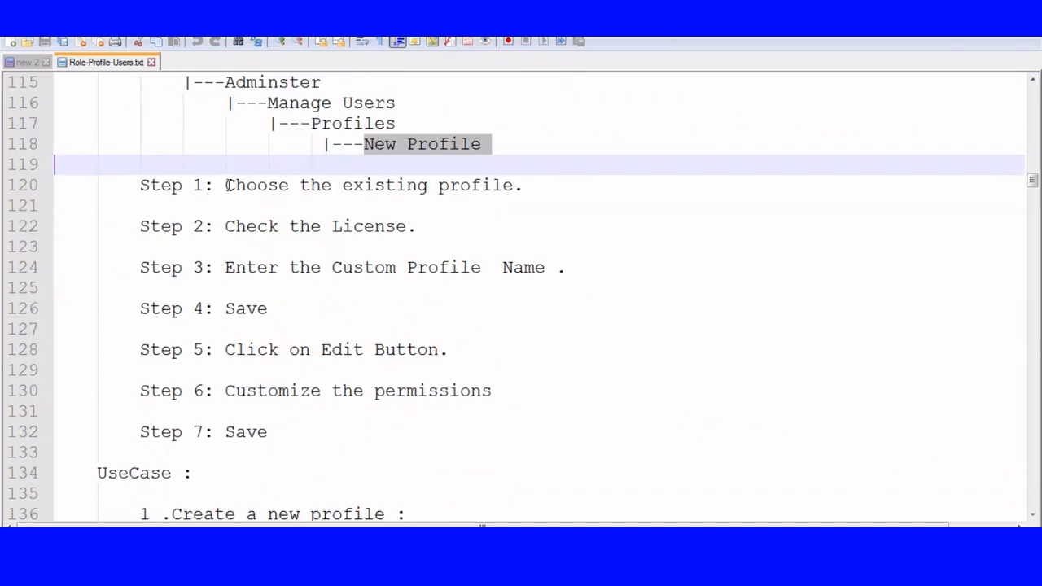
drag(228, 184, 483, 203)
drag(230, 227, 494, 239)
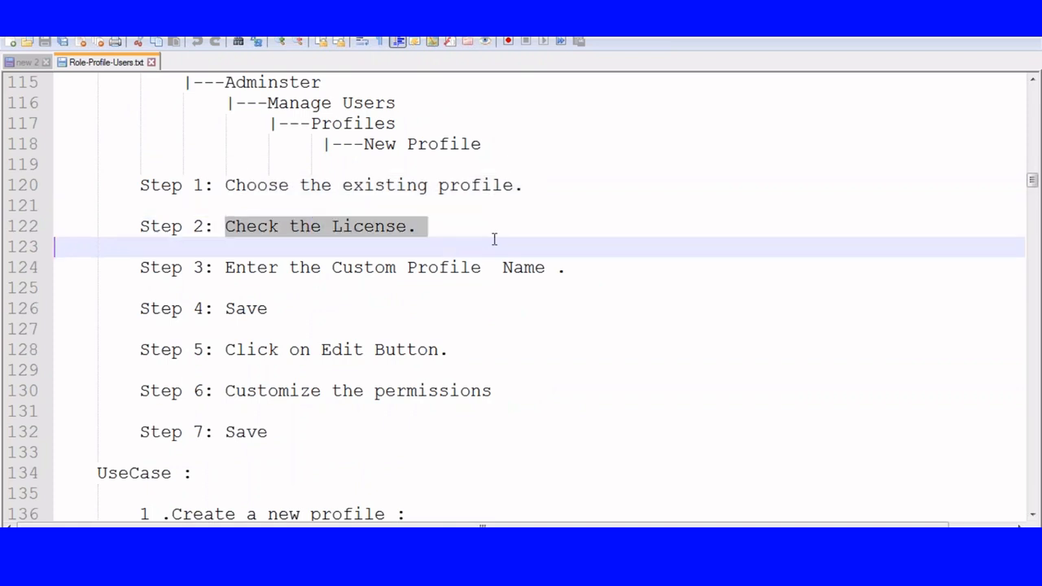
scroll(627, 223, down, 1)
drag(225, 205, 547, 206)
drag(225, 247, 319, 249)
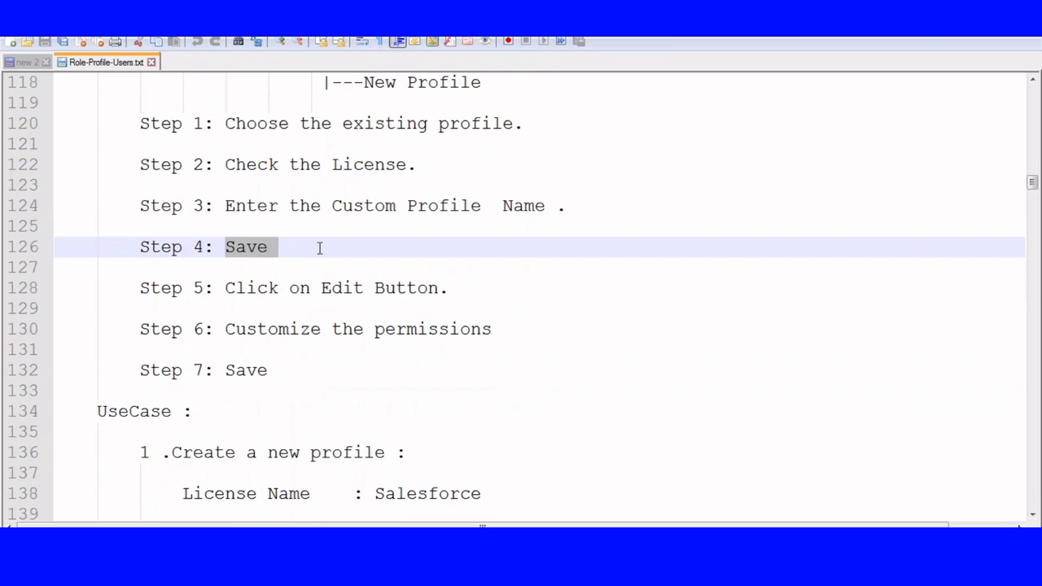
drag(215, 288, 450, 289)
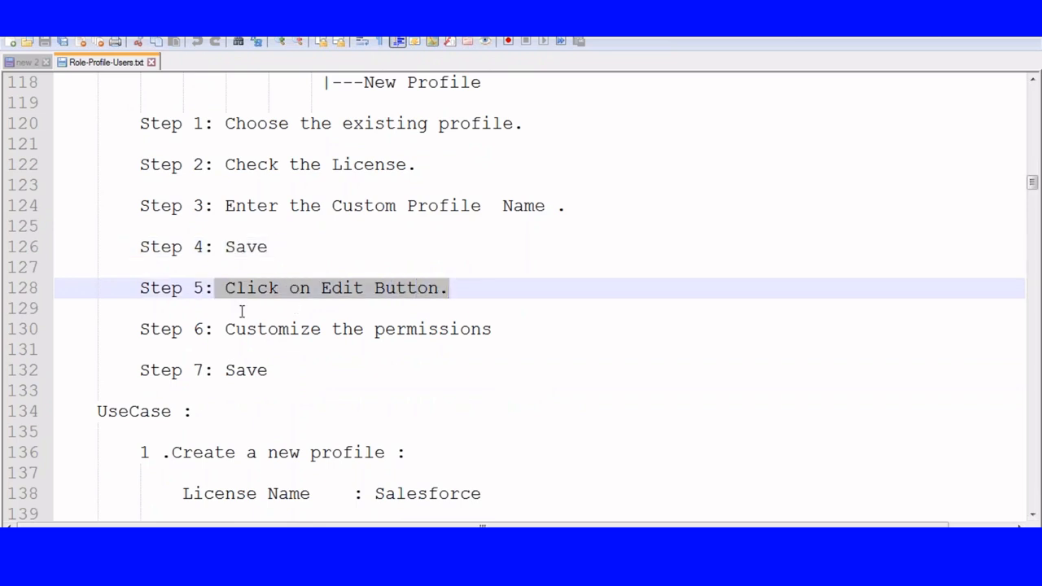
drag(222, 317, 521, 326)
click(225, 370)
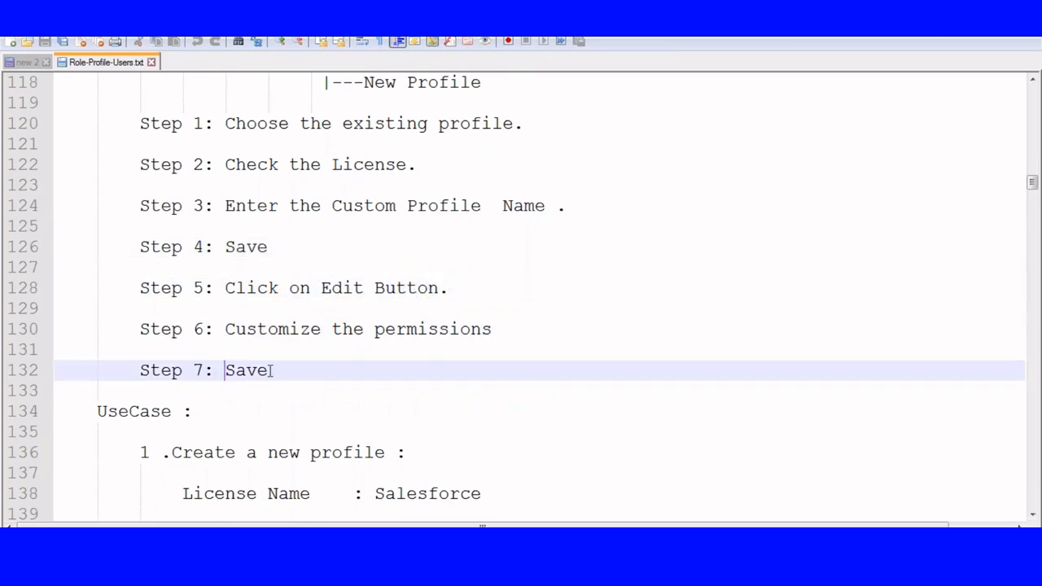
double_click(268, 370)
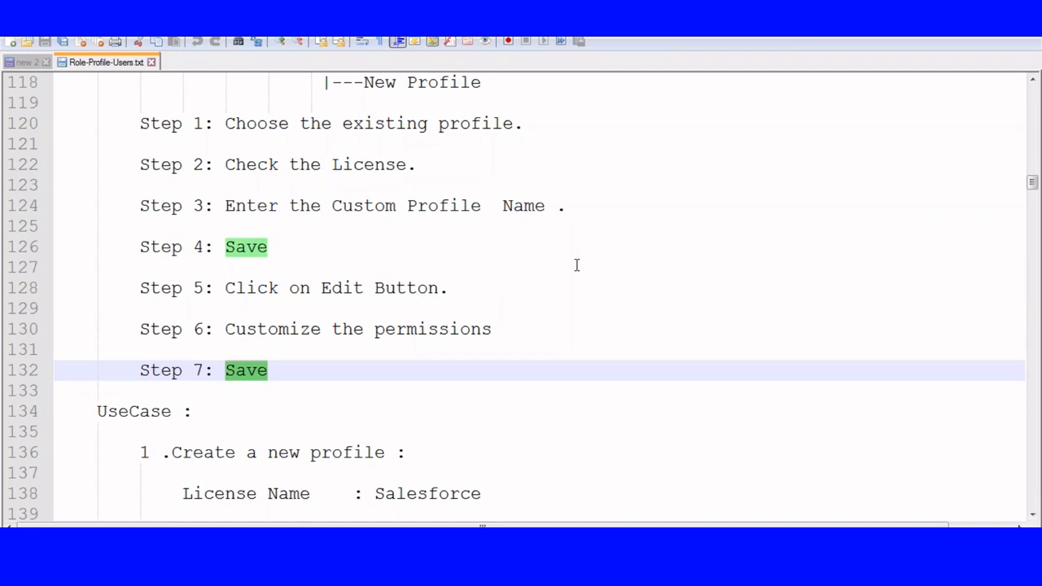
Review the five UseCase entries in the notes, comparing license name, copied existing profile and new profile name.
scroll(576, 265, down, 5)
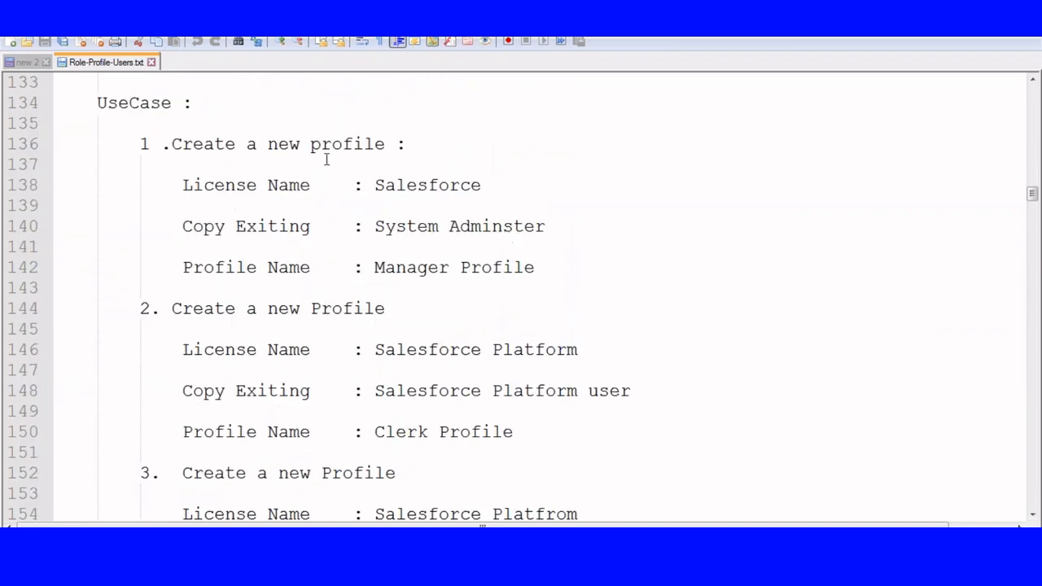
click(375, 227)
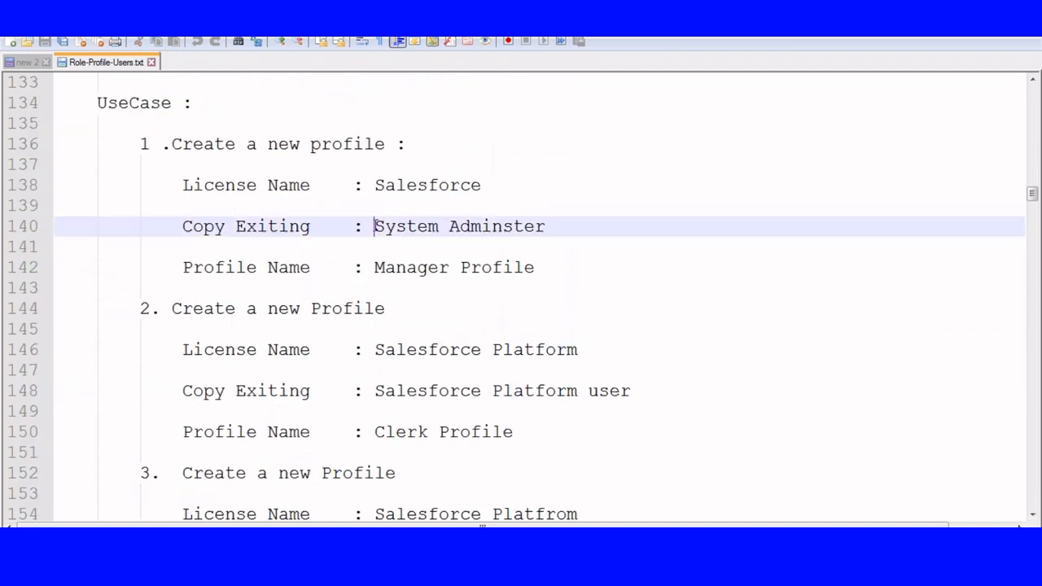
click(375, 268)
shift+click(589, 268)
scroll(387, 287, down, 2)
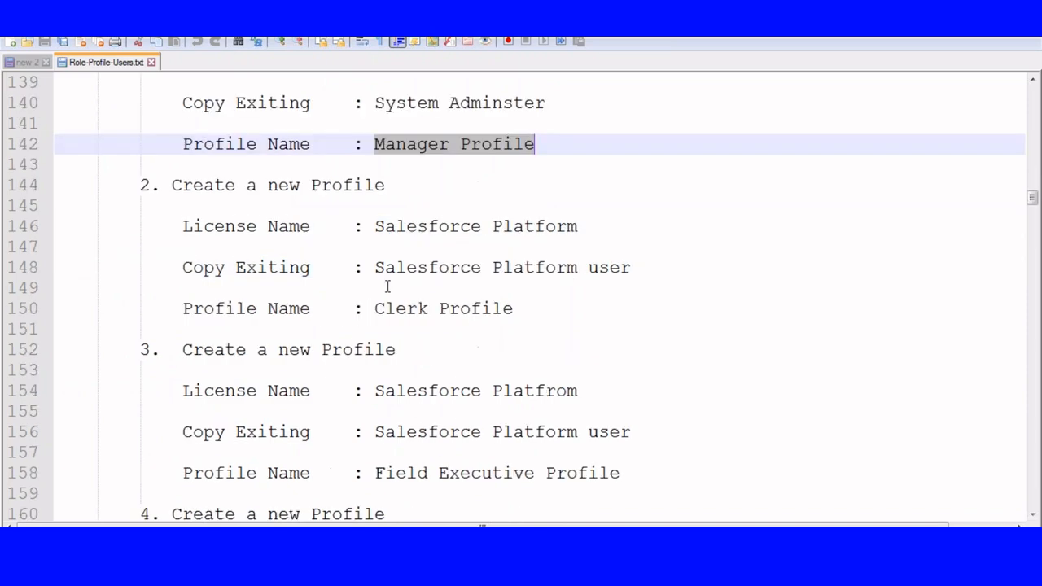
click(570, 289)
scroll(395, 284, down, 3)
click(385, 288)
shift+click(610, 288)
scroll(610, 289, down, 1)
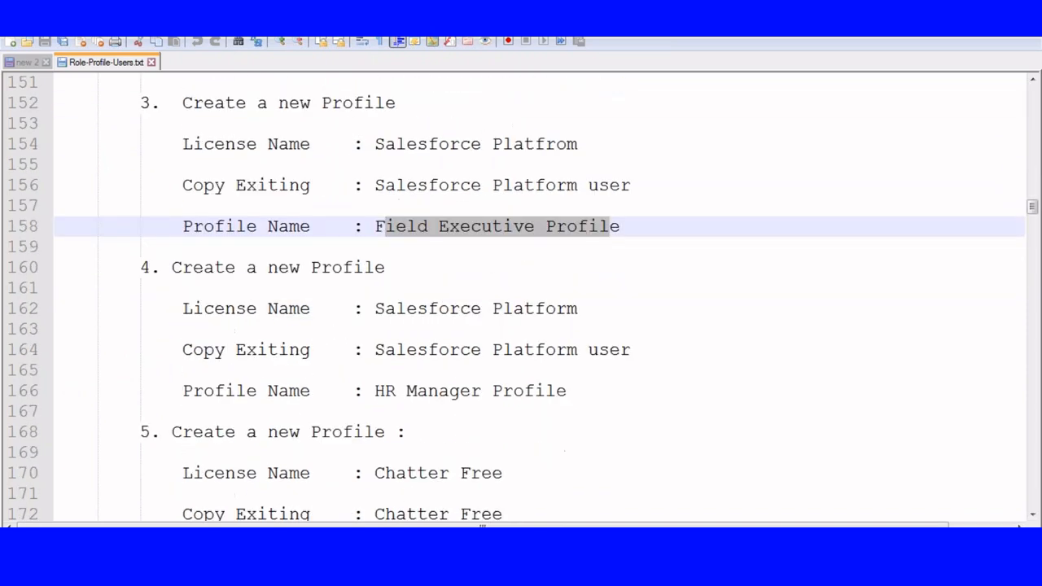
scroll(391, 258, down, 2)
scroll(495, 306, down, 3)
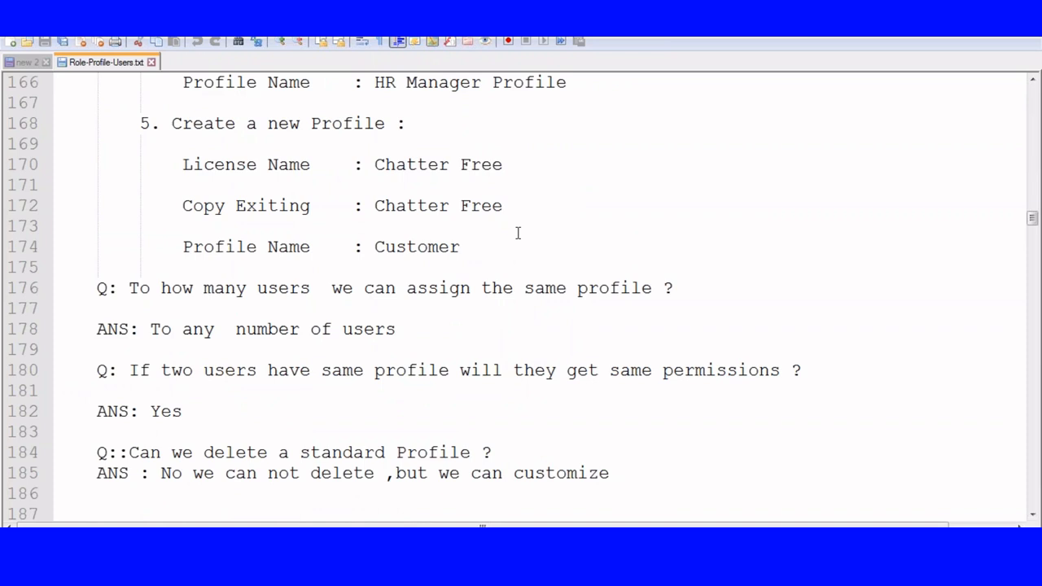
Read the profile questions and answers in the notes, covering deletion, setup menu access, profile management and sandbox deployment.
scroll(517, 236, down, 2)
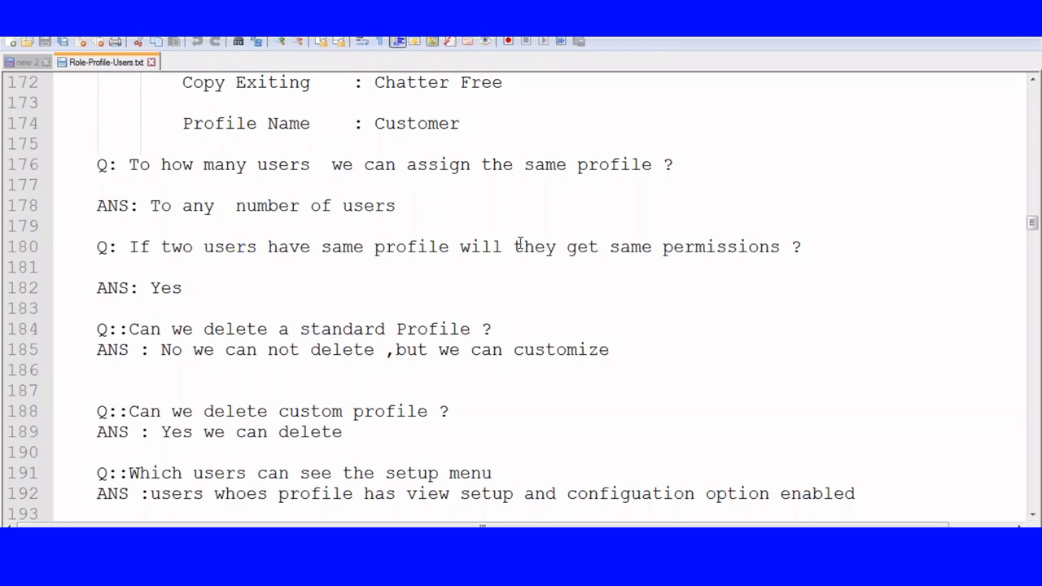
scroll(519, 244, down, 4)
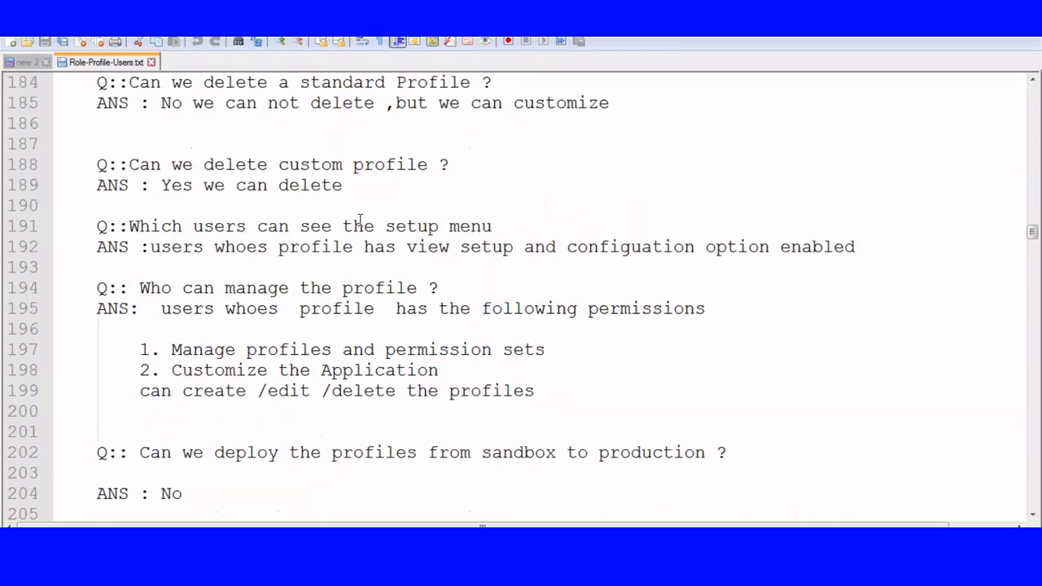
drag(96, 226, 533, 396)
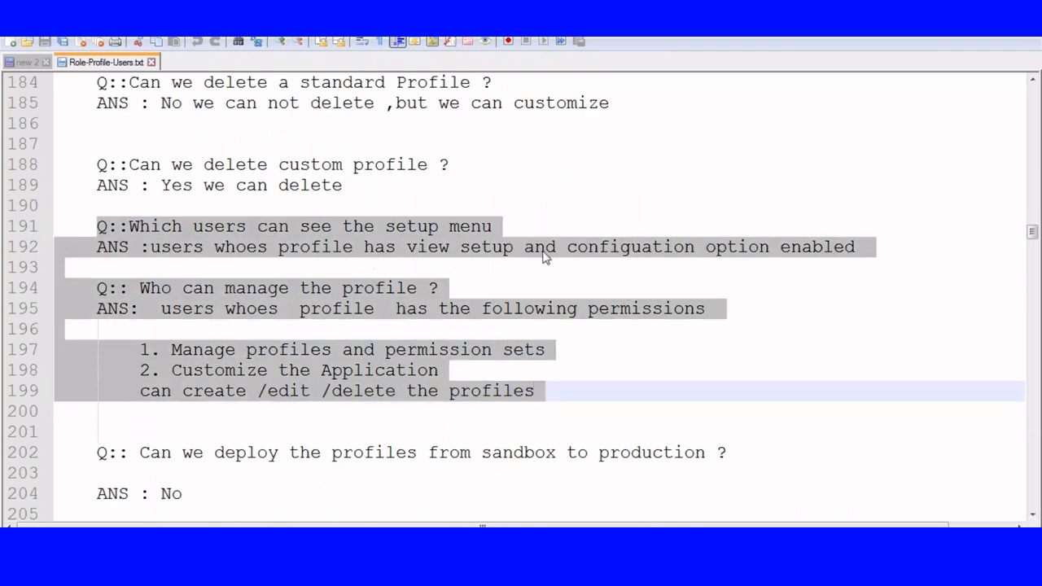
scroll(545, 259, down, 2)
scroll(545, 265, down, 1)
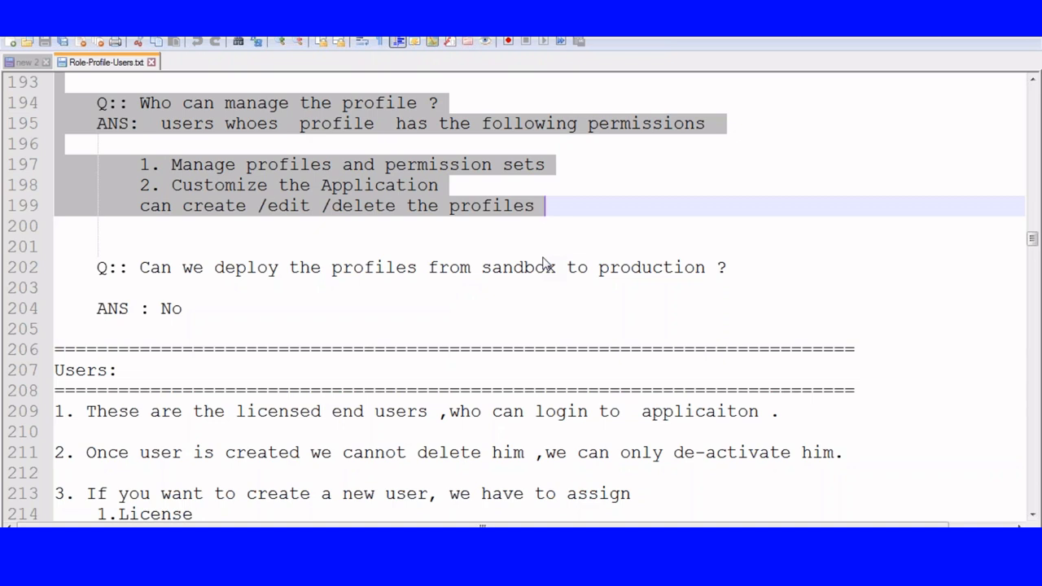
scroll(544, 263, up, 11)
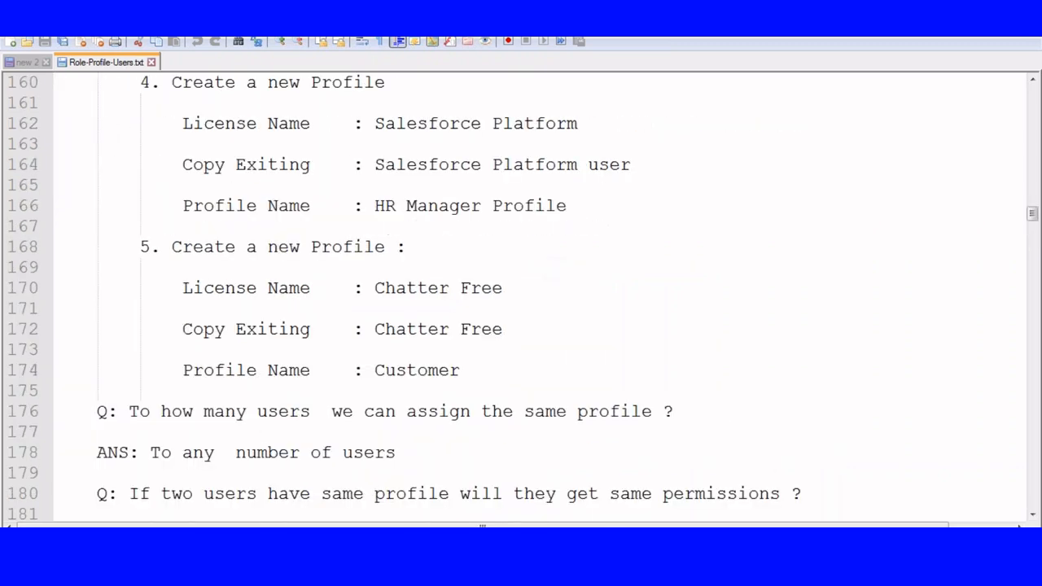
Switch to Paint and start a new blank drawing without saving the current diagram.
key(alt+Tab)
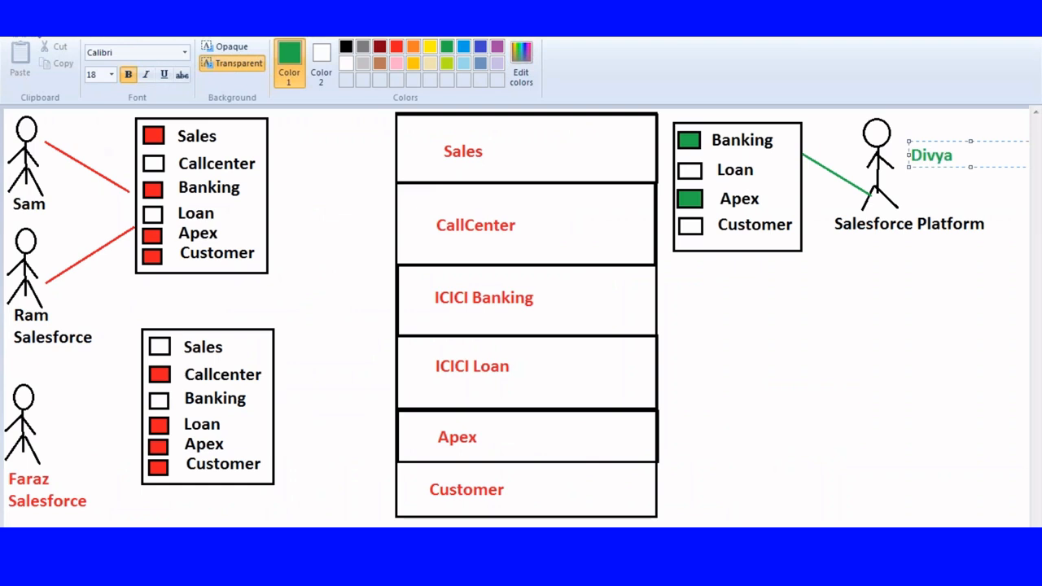
click(24, 30)
click(39, 56)
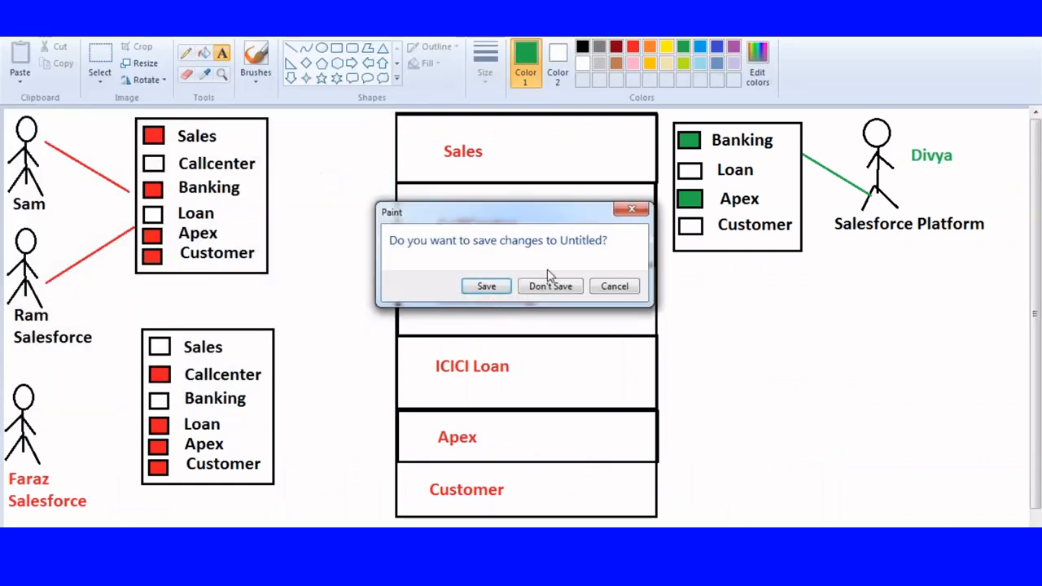
click(550, 286)
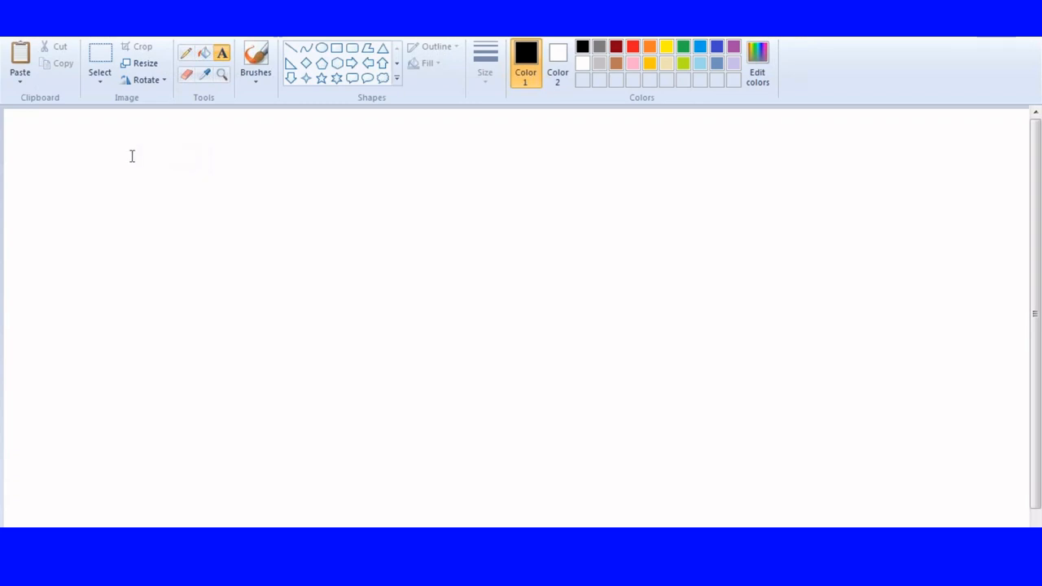
Start a text hierarchy in the canvas's upper corner with CEO and a VP Sales branch beneath it.
click(23, 118)
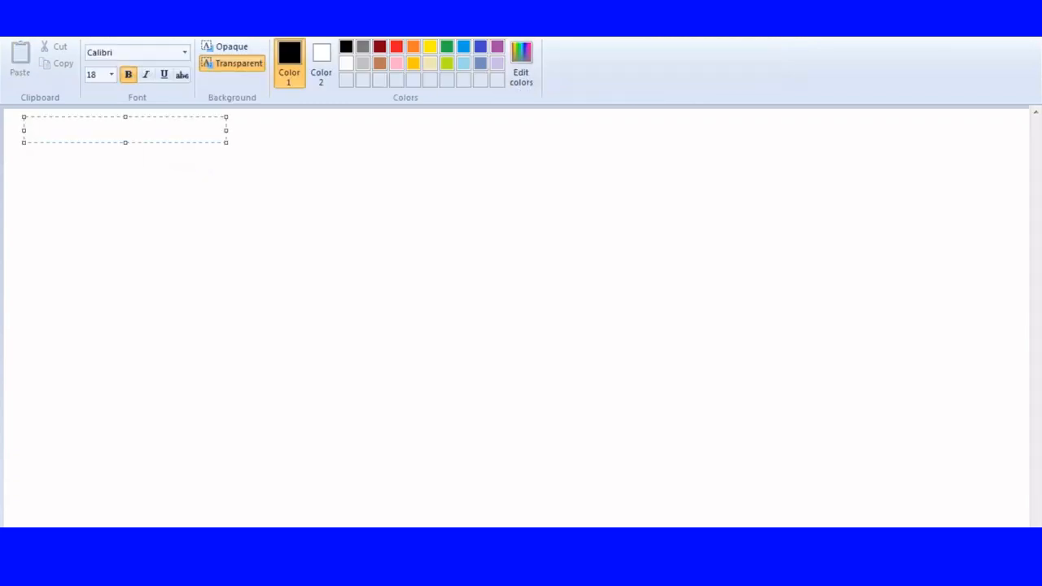
text(CEO)
key(Return)
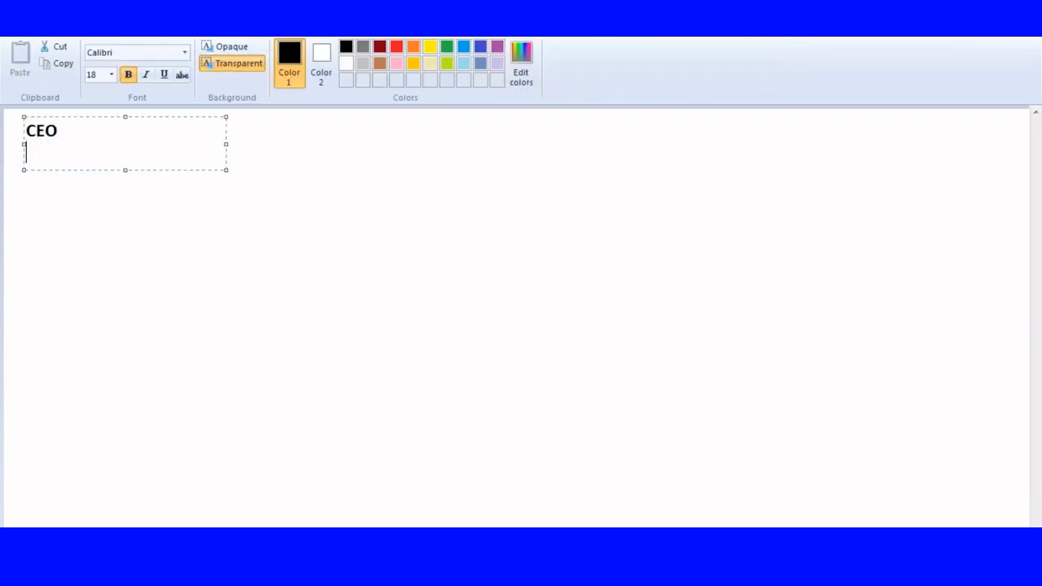
text(|----VP Sales)
key(Return)
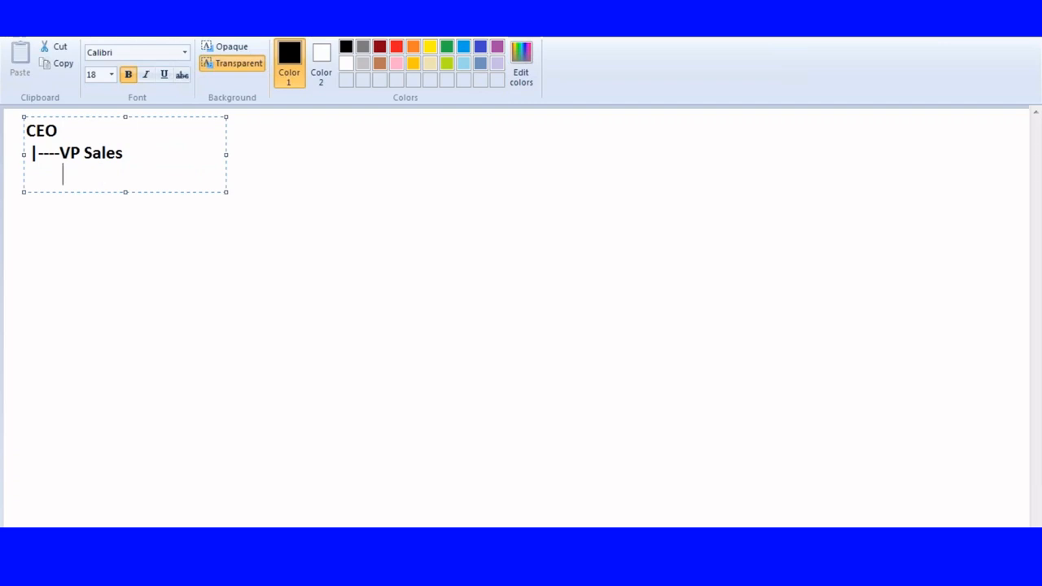
Add an indented Manager branch beneath VP Sales in the hierarchy.
key(BackSpace)
key(BackSpace)
key(Return)
key(Tab)
key(Tab)
text(|-----Manager)
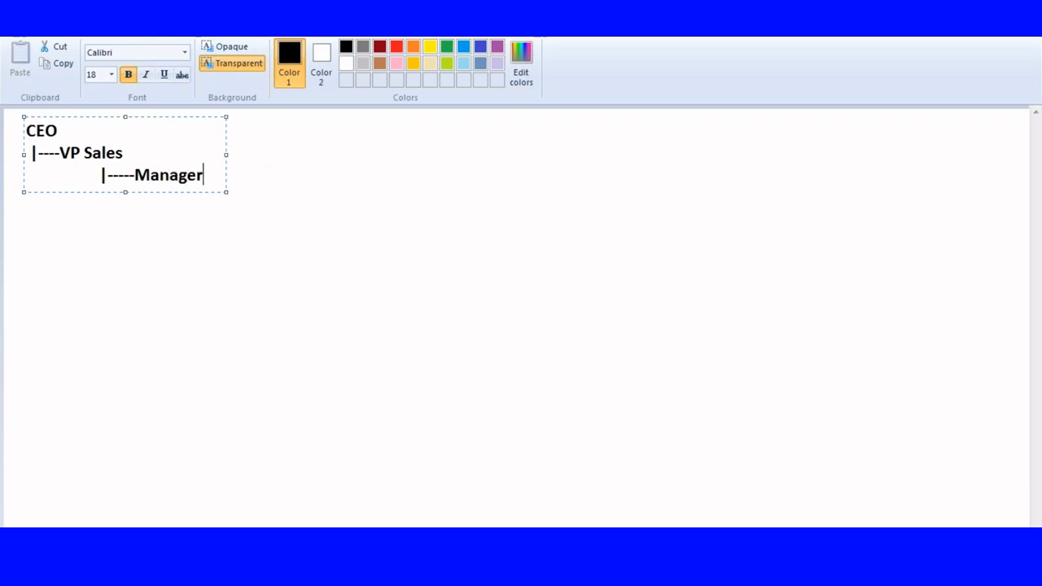
Widen the text box and add a Clerk branch beneath Manager, with a vertical connector for the Manager level.
drag(226, 154, 524, 154)
key(Return)
key(Tab)
key(Tab)
text(|)
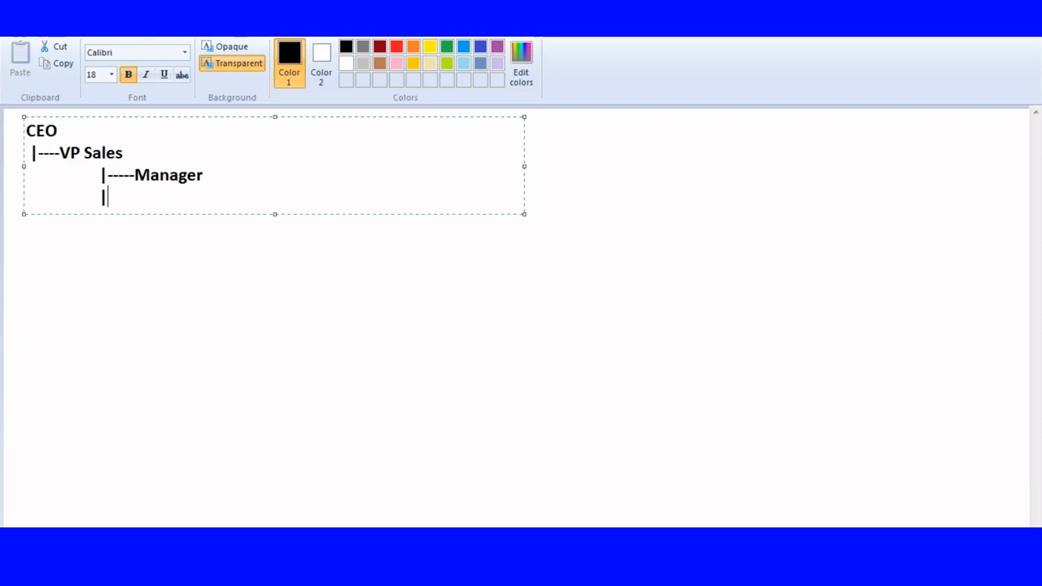
text(        \)
key(BackSpace)
text(|--)
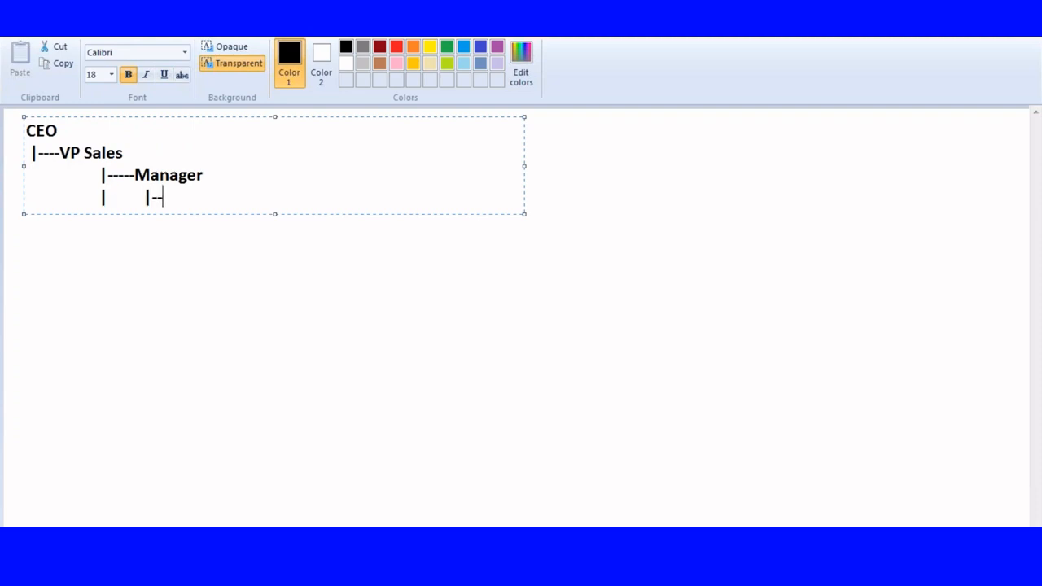
text(--Clertk)
key(BackSpace)
key(BackSpace)
text(k)
Extend the vertical CEO connector through the Manager and Clerk lines and one line below them.
key(Return)
Add a VP HR branch under CEO at the end of the extended connector.
key(Return)
key(Tab)
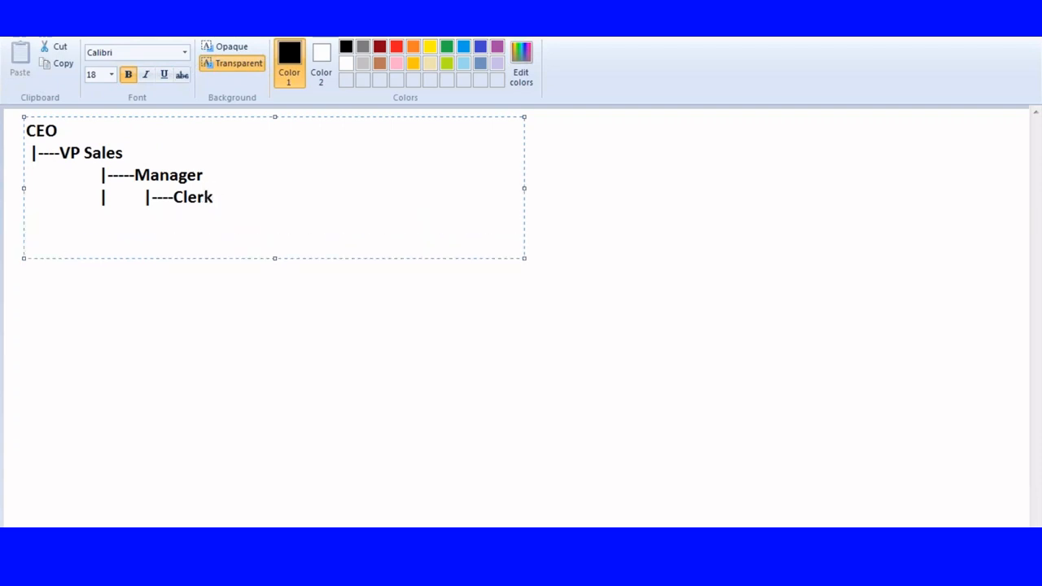
click(34, 179)
text(|)
click(27, 197)
text(|)
click(35, 226)
text(|)
key(Return)
text(|--)
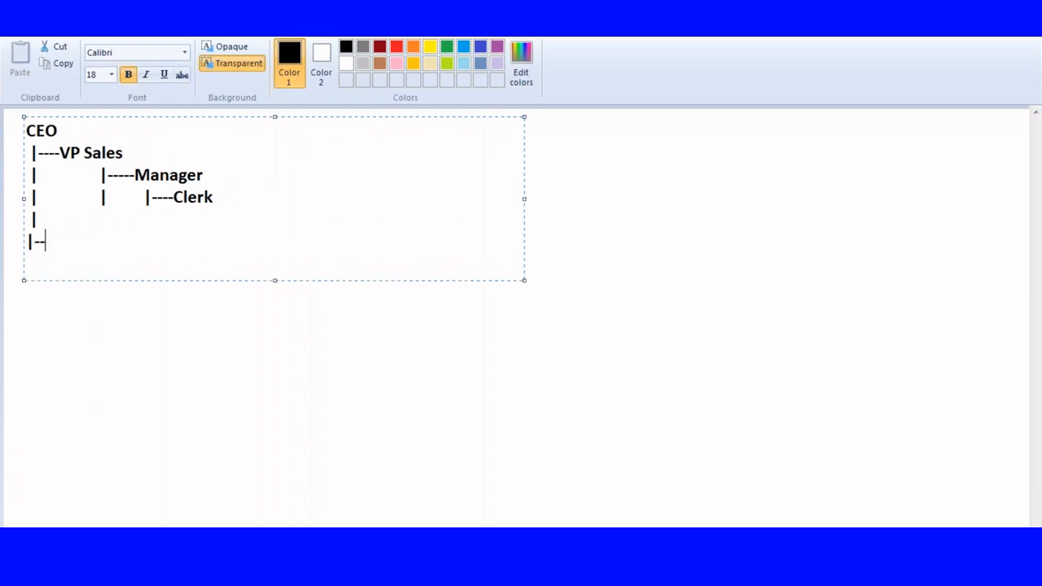
text(--VP HR)
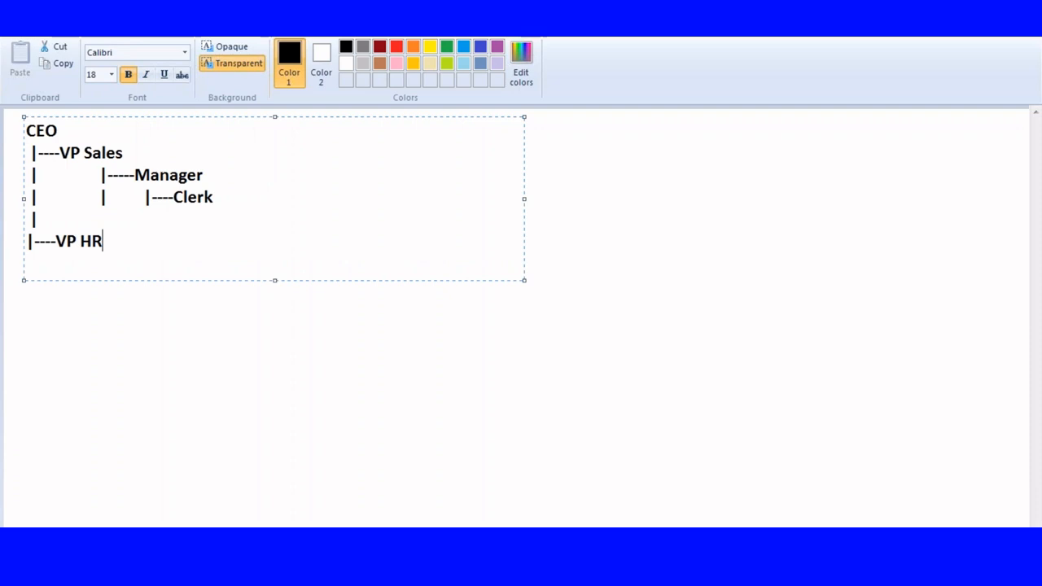
Add an indented HRManager branch beneath VP HR in the hierarchy sketch.
key(Return)
key(Tab)
text(|---HR)
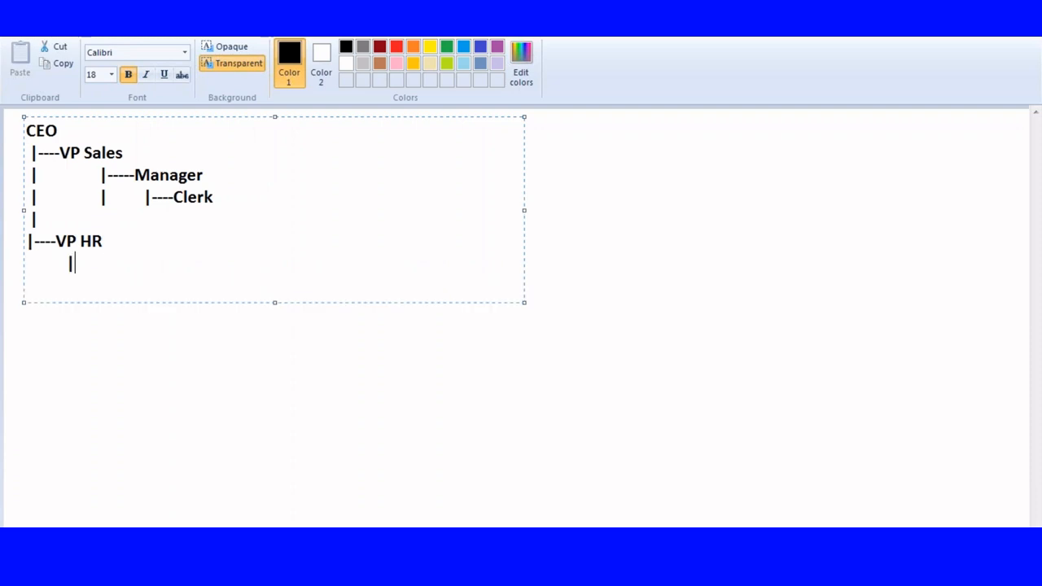
text(Managa)
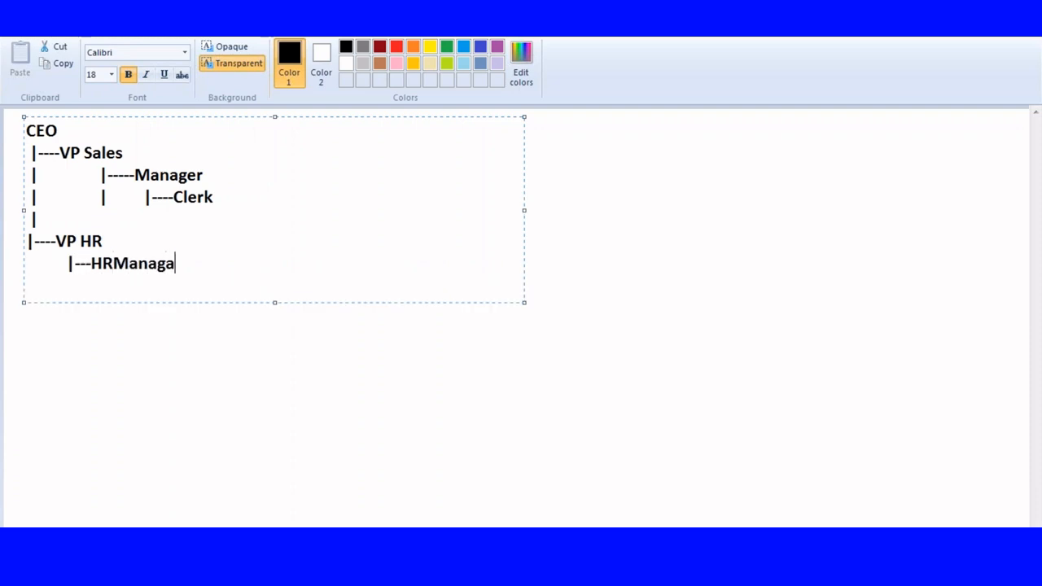
text(er)
key(BackSpace)
key(BackSpace)
key(BackSpace)
text(er)
Move the Clerk branch beneath HRManager and delete the Manager branch under VP Sales.
drag(129, 174, 255, 166)
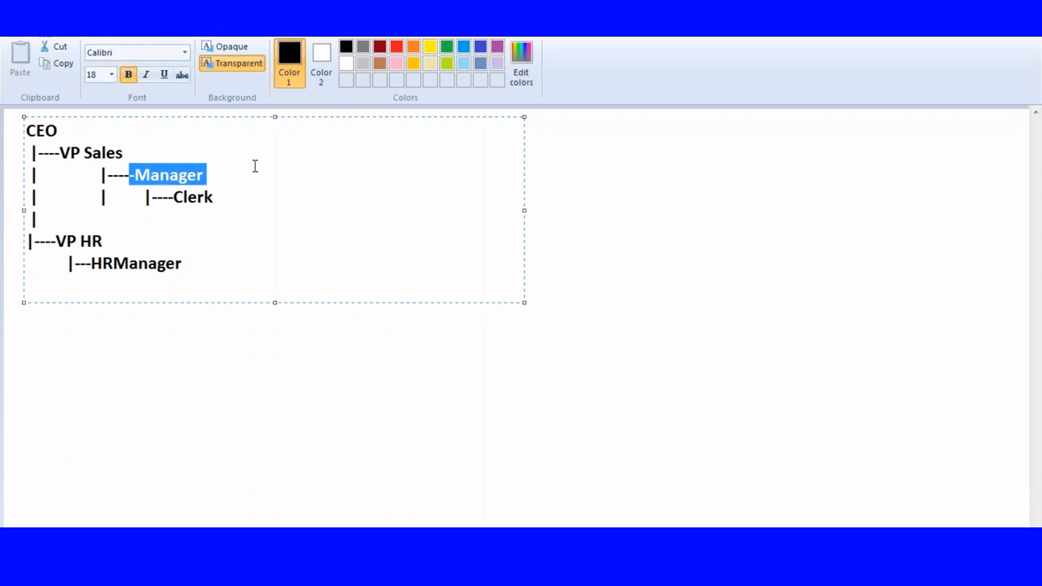
click(171, 178)
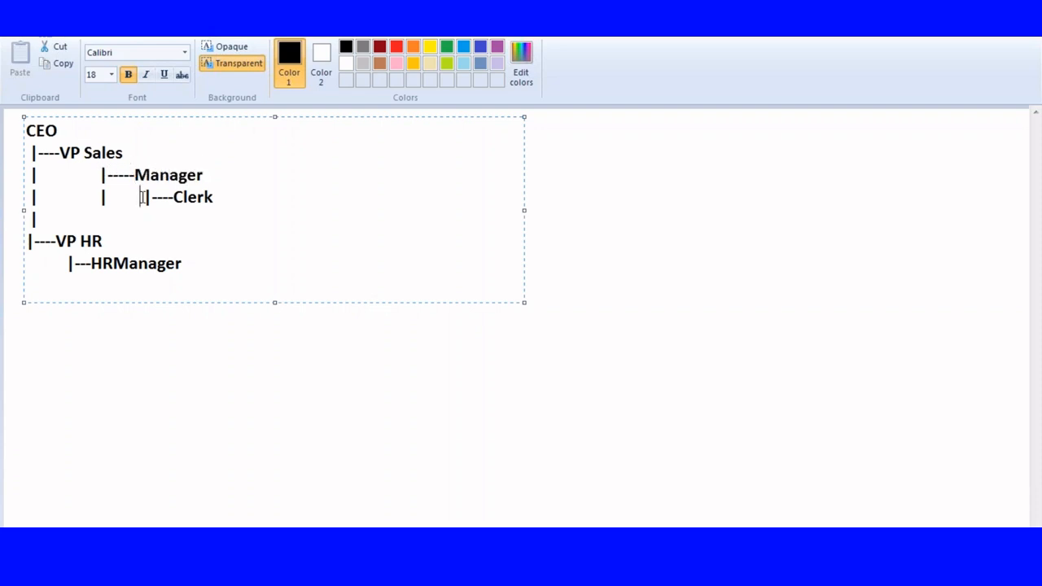
drag(141, 197, 238, 197)
key(ctrl+x)
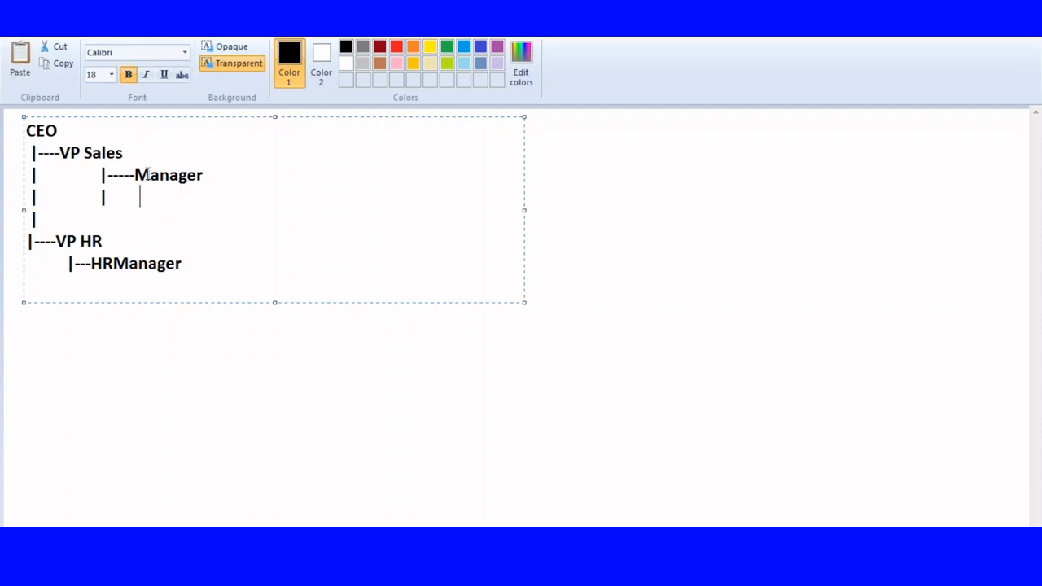
click(191, 261)
key(Return)
key(ctrl+v)
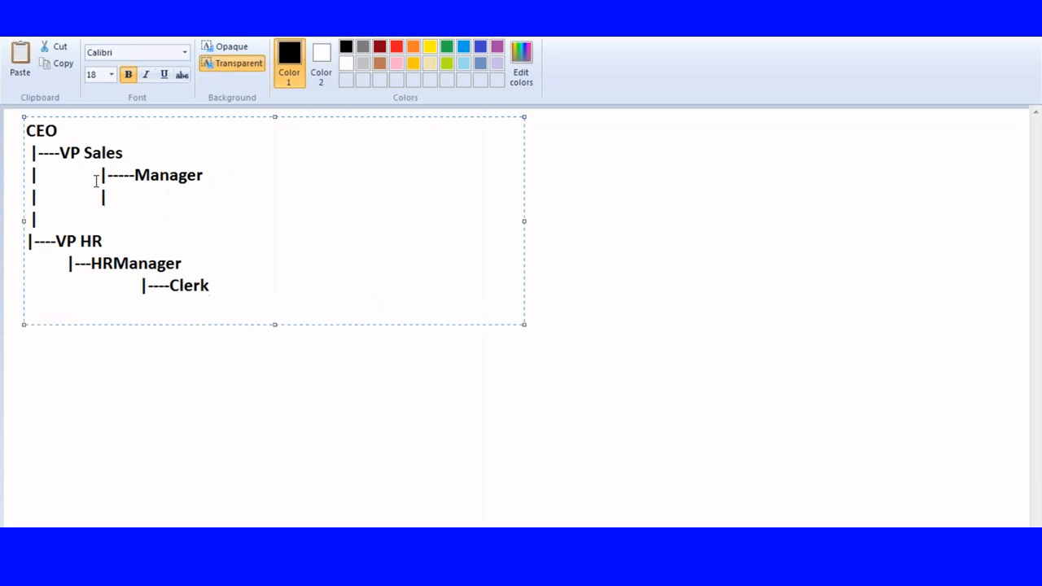
drag(98, 175, 219, 187)
key(Delete)
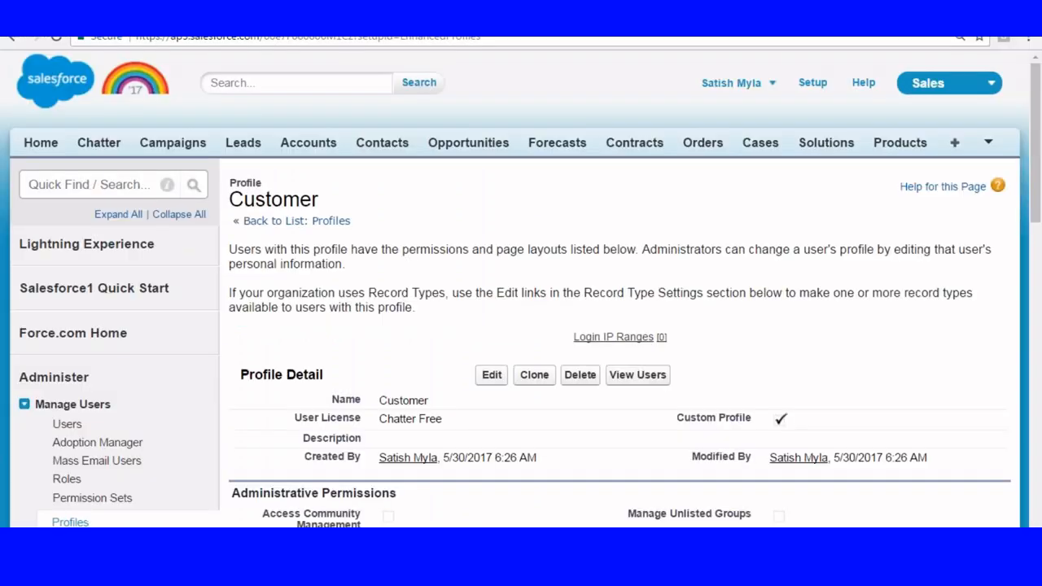
Switch to Salesforce and open the Roles page from the Manage Users section of Setup.
click(812, 83)
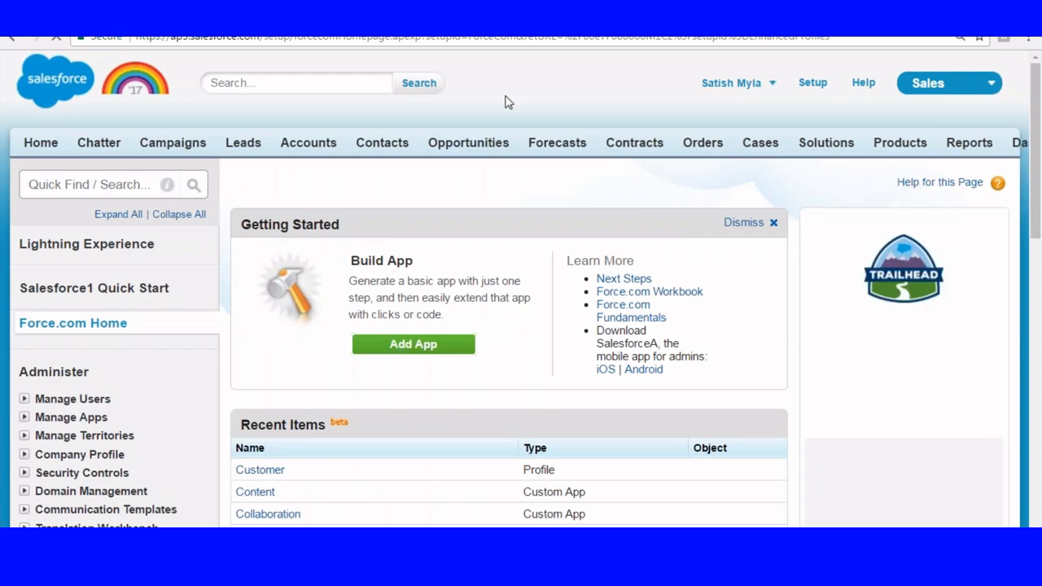
scroll(499, 108, down, 3)
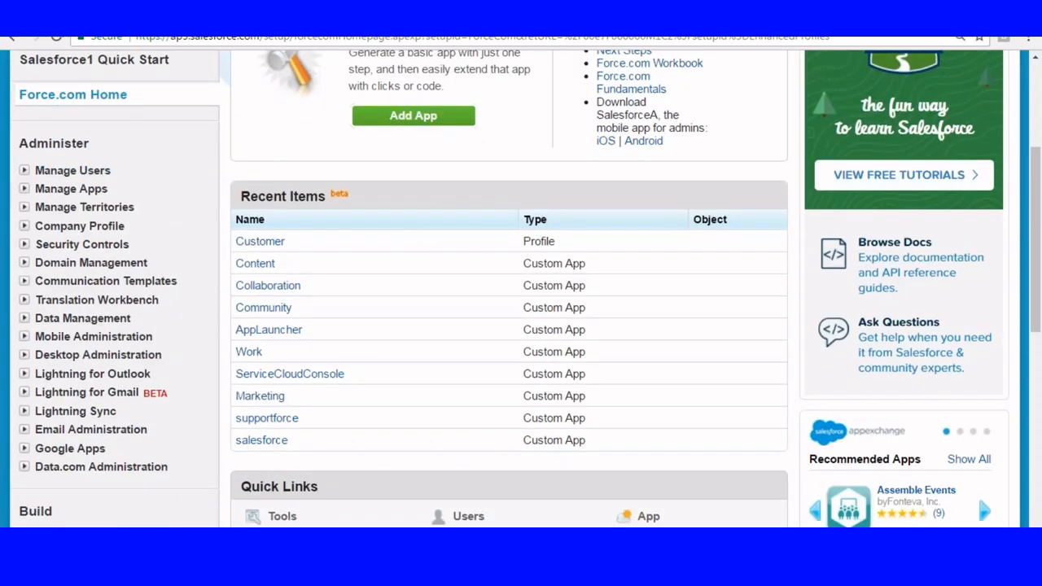
scroll(508, 285, down, 1)
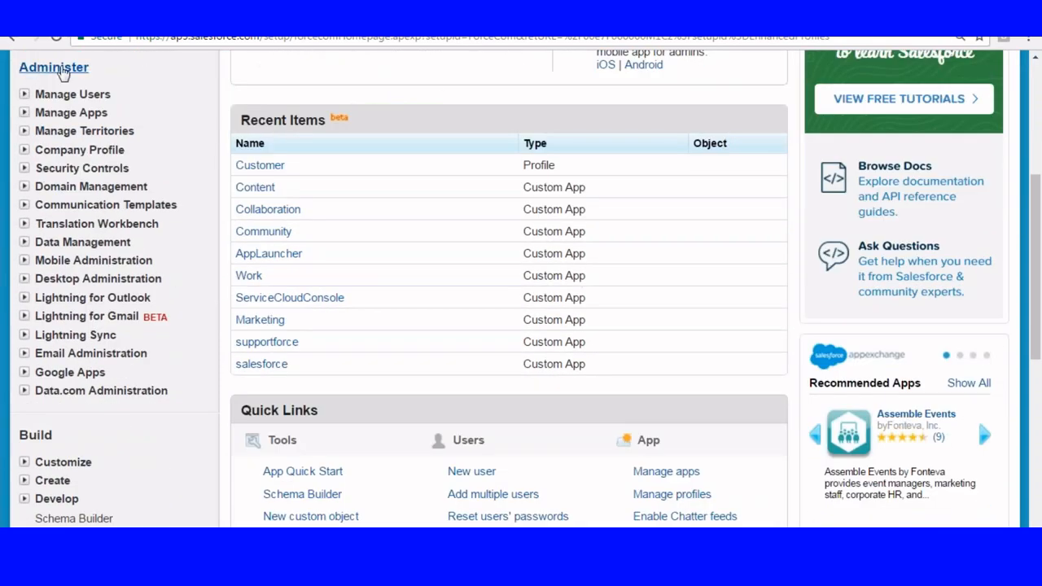
click(24, 95)
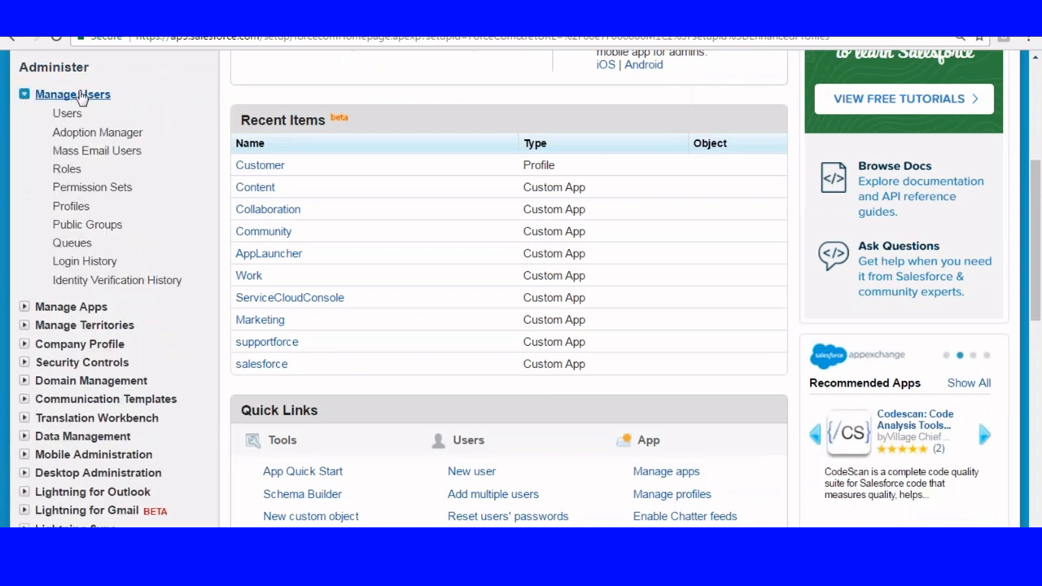
click(67, 169)
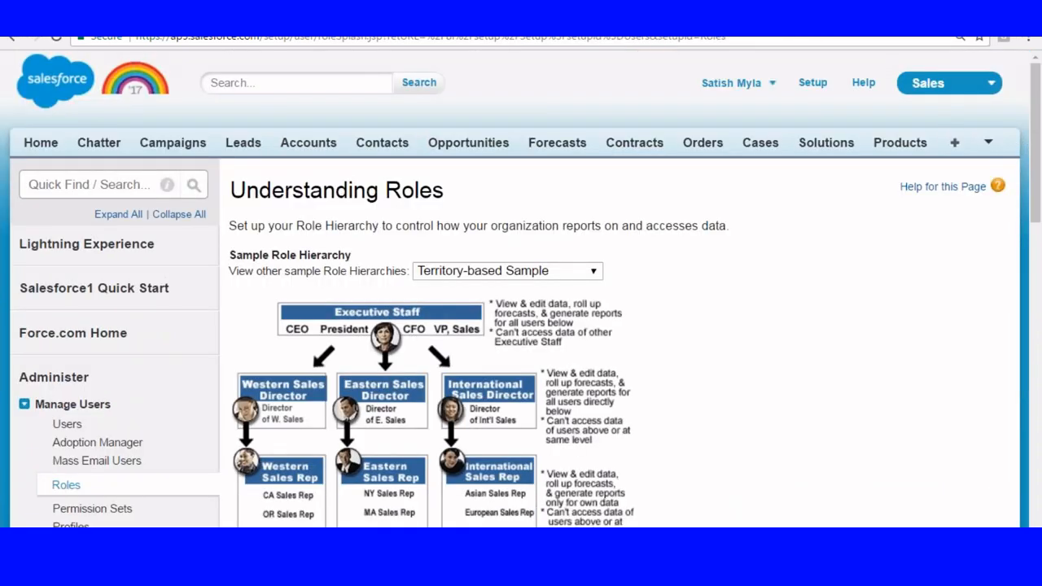
Keep the Territory-based Sample, opt out of showing the introduction page again and proceed to setting up roles.
scroll(457, 266, down, 2)
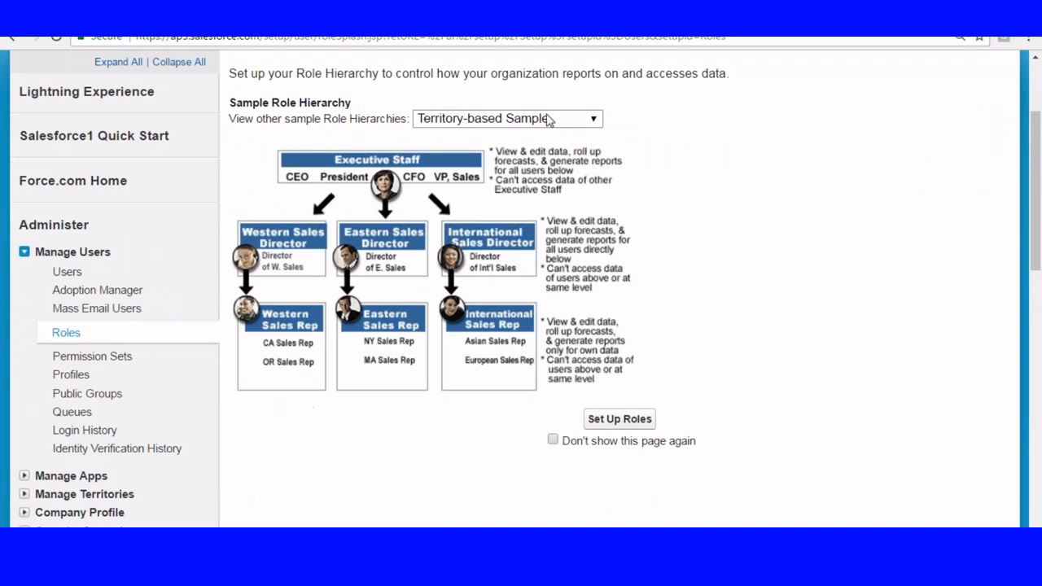
click(537, 121)
click(457, 137)
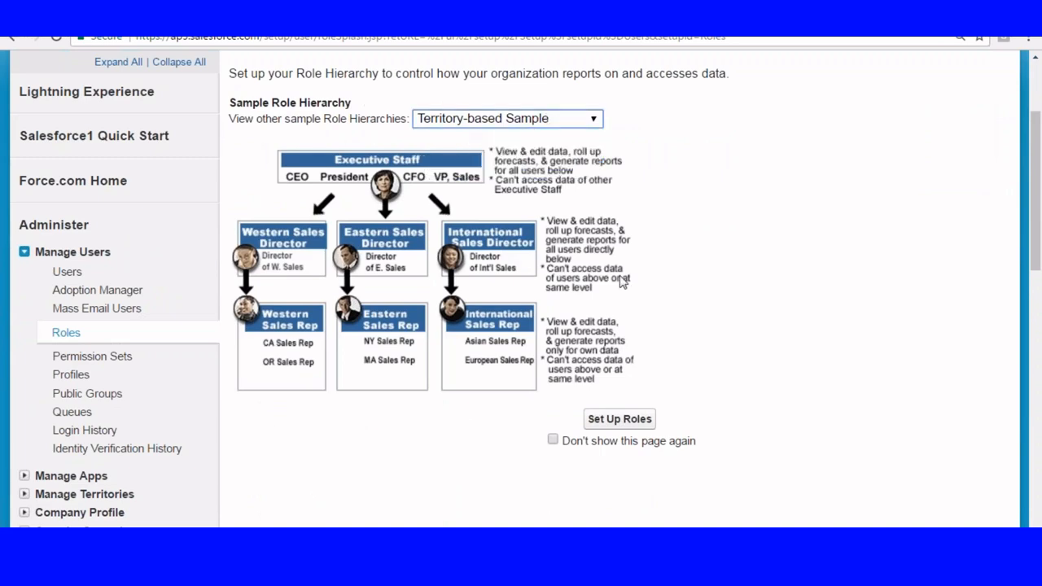
click(554, 440)
click(615, 420)
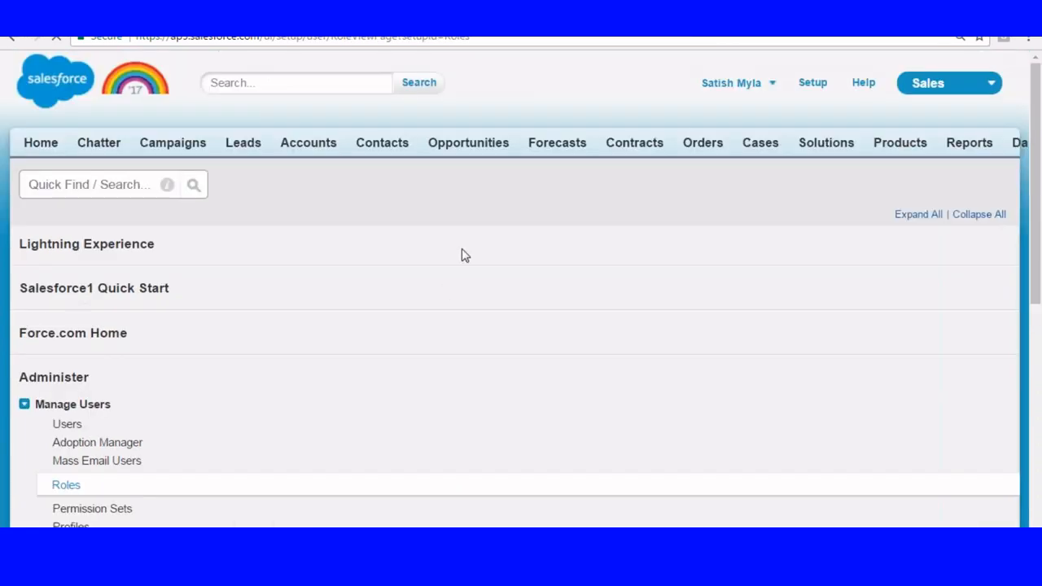
Expand the roles under CEO and switch the role hierarchy to list view.
scroll(470, 247, down, 2)
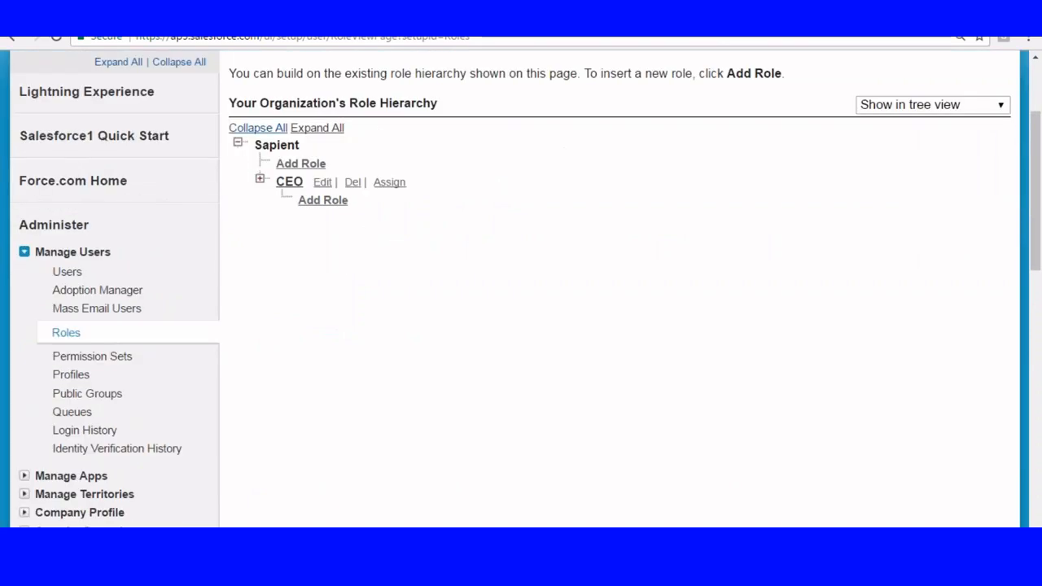
click(261, 179)
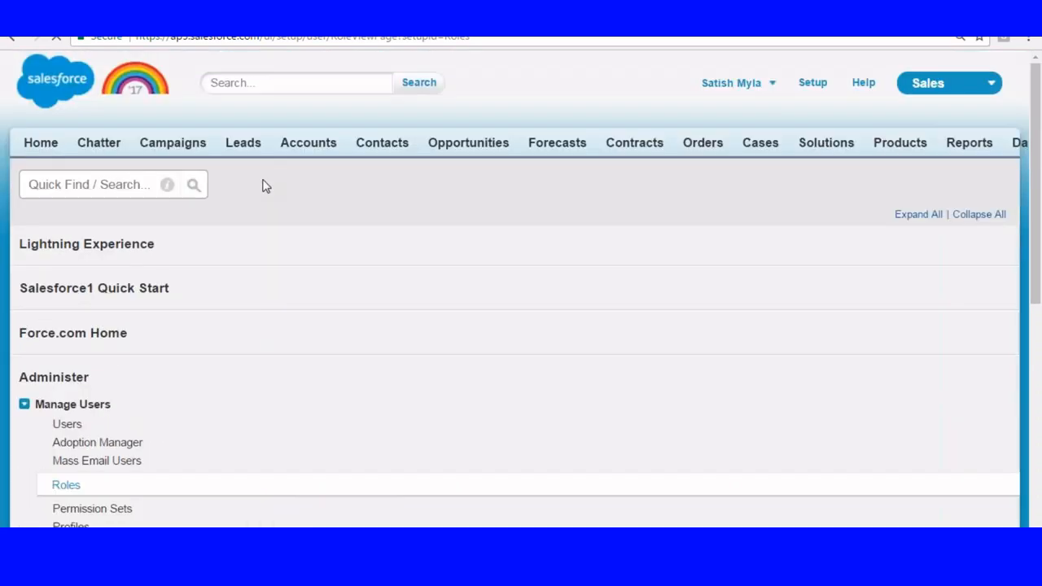
scroll(500, 280, down, 3)
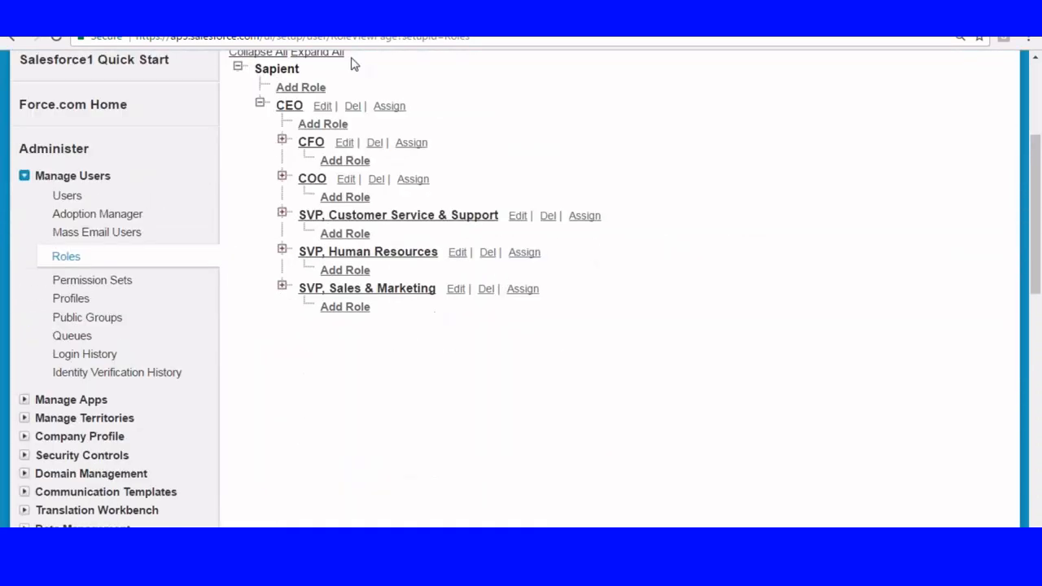
scroll(687, 210, up, 2)
click(885, 180)
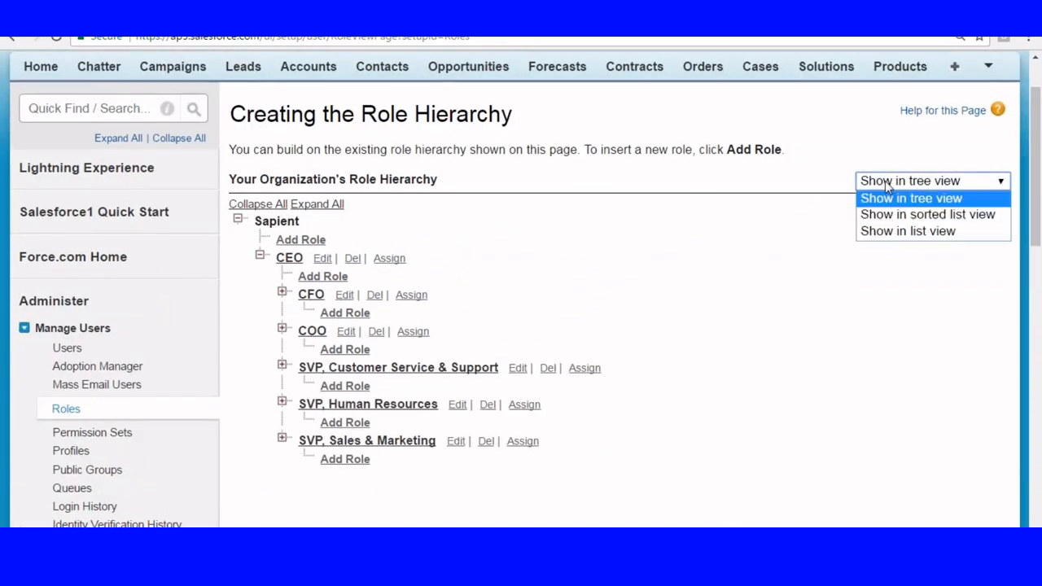
click(901, 231)
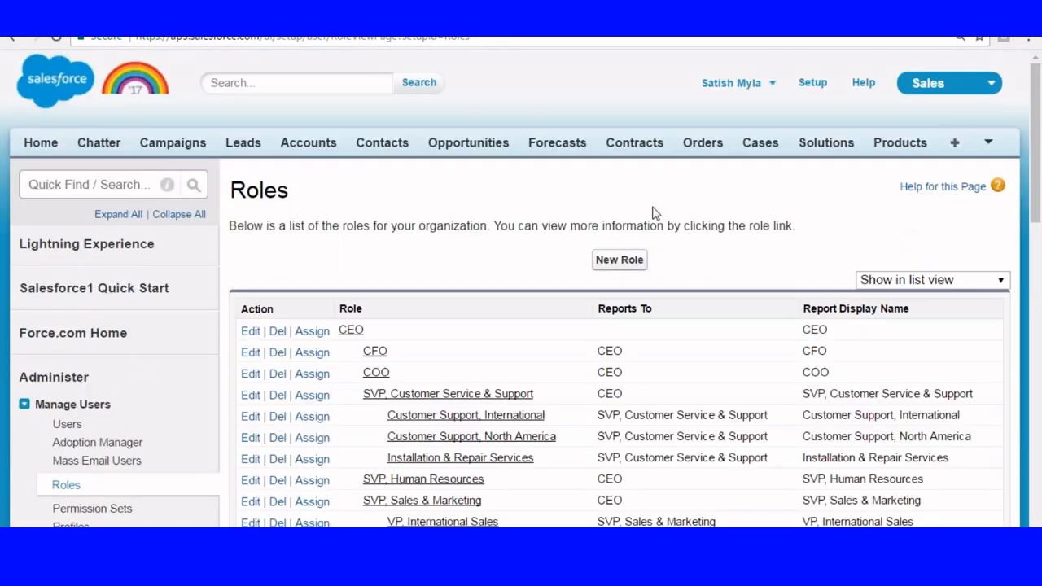
Delete the Western Sales Team and Eastern Sales Team roles.
scroll(538, 206, down, 3)
scroll(533, 206, down, 2)
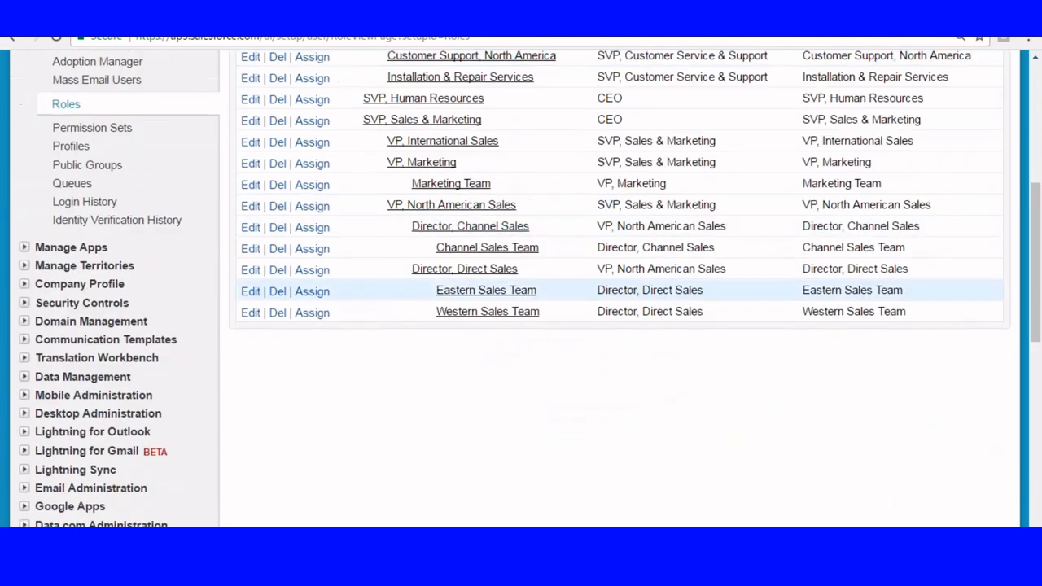
click(277, 316)
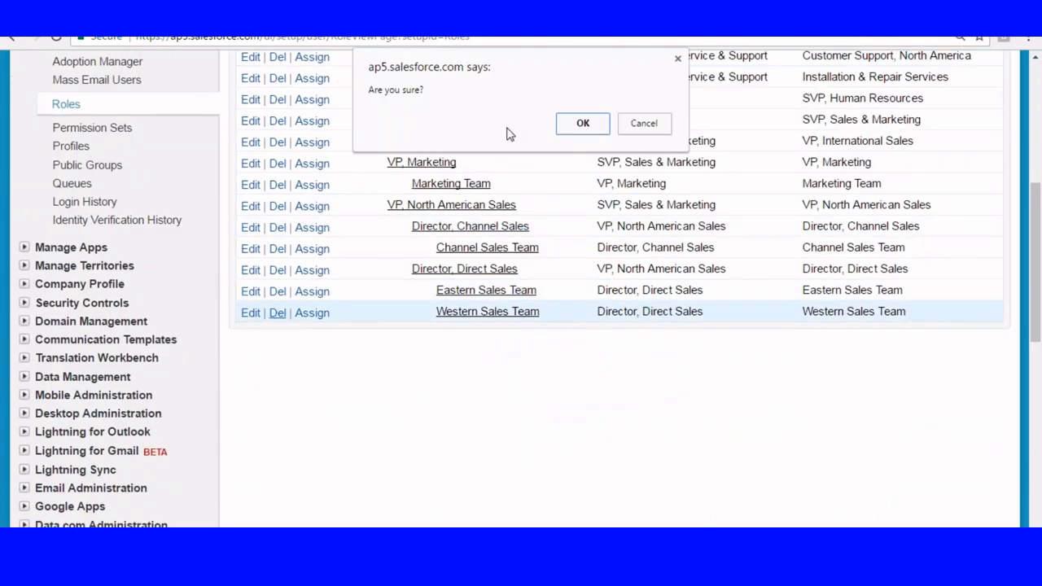
click(581, 124)
scroll(430, 170, down, 3)
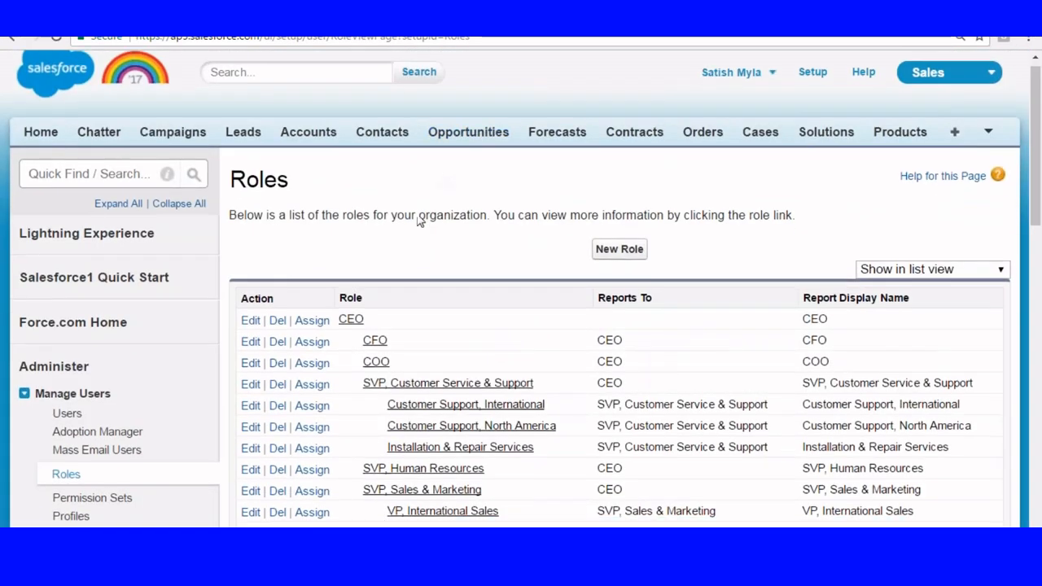
click(277, 444)
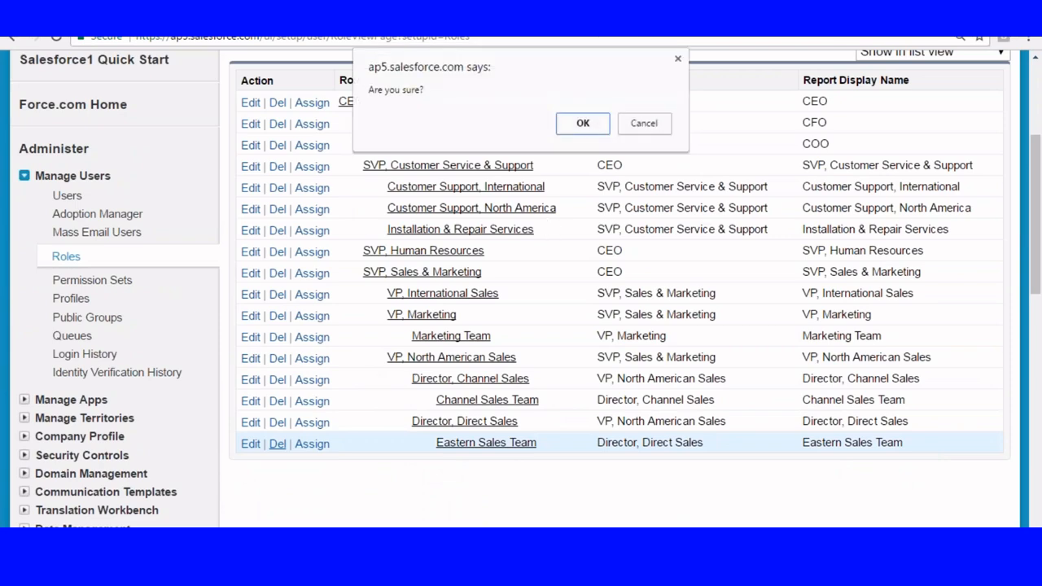
click(581, 122)
Delete the Director, Direct Sales role and the Channel Sales Team role.
scroll(298, 342, down, 4)
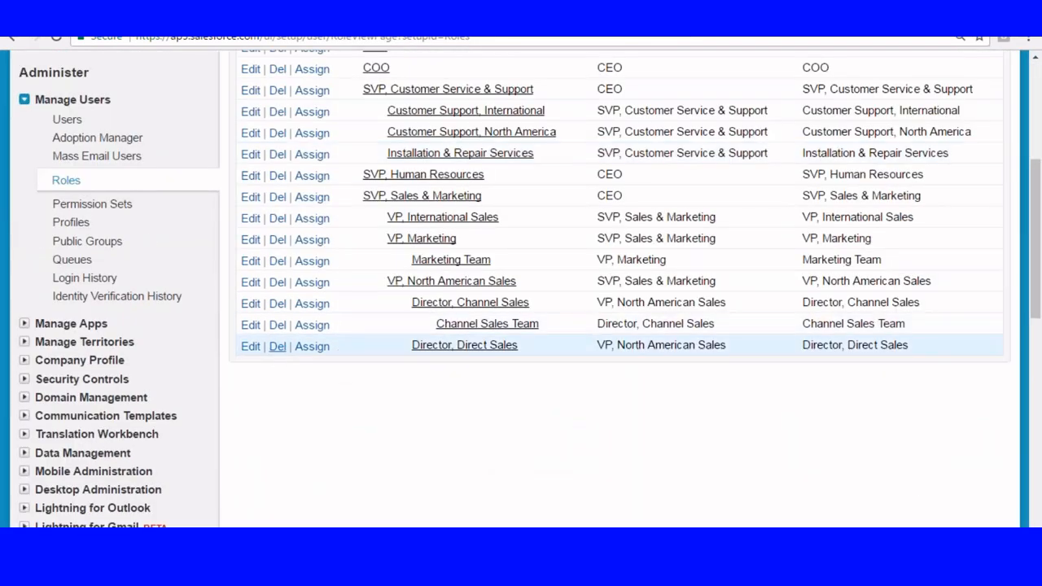
click(276, 346)
click(581, 123)
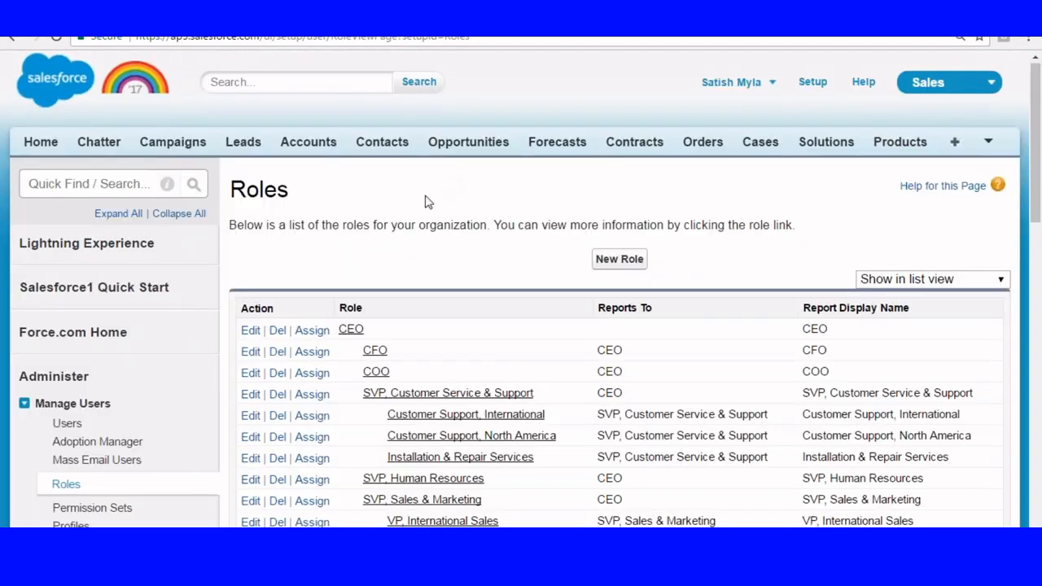
scroll(426, 201, down, 3)
click(277, 400)
click(581, 123)
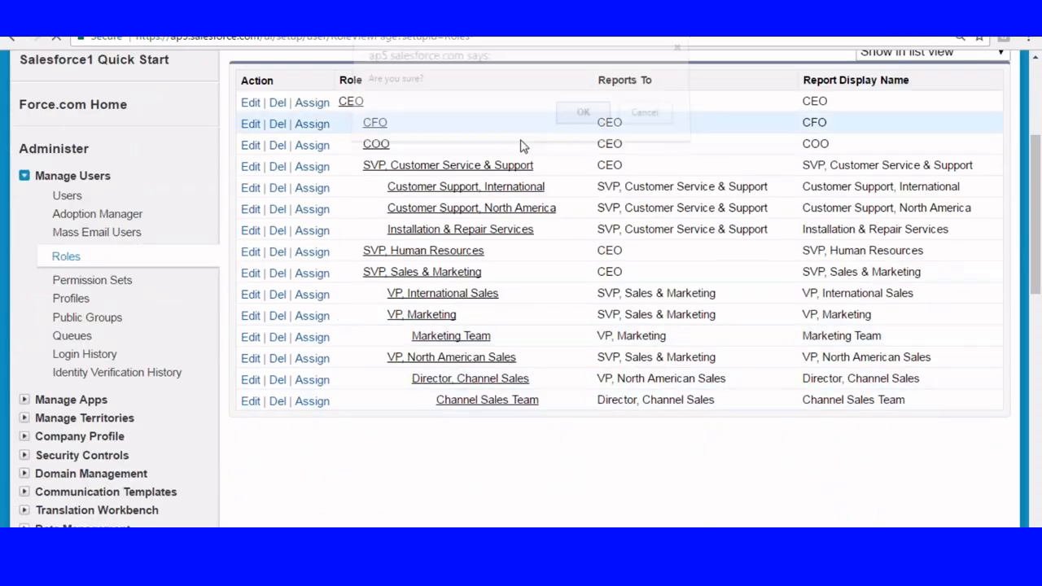
Delete the Director, Channel Sales role and the VP, North American Sales role.
scroll(377, 209, down, 3)
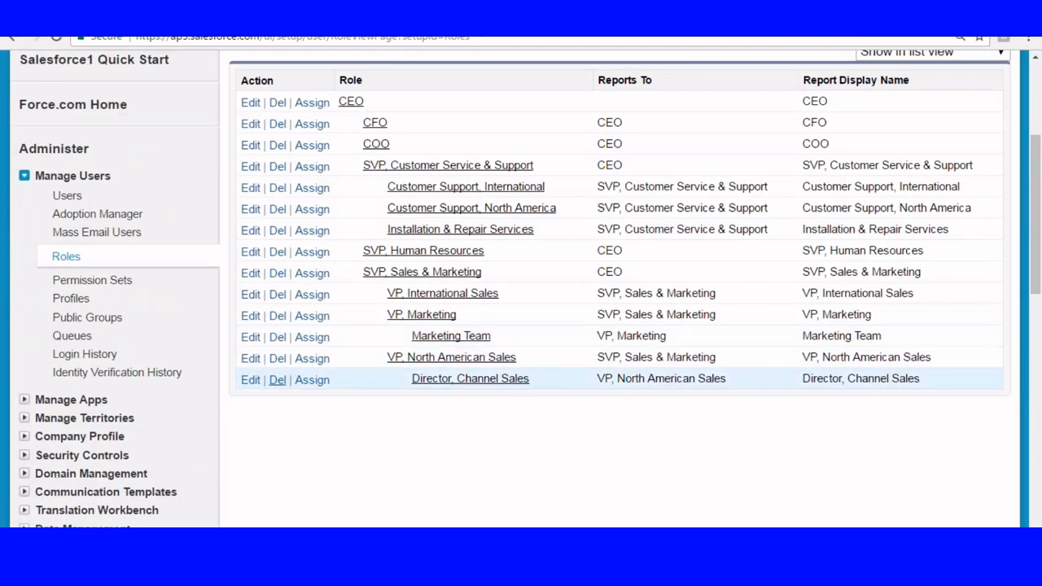
click(277, 378)
click(581, 120)
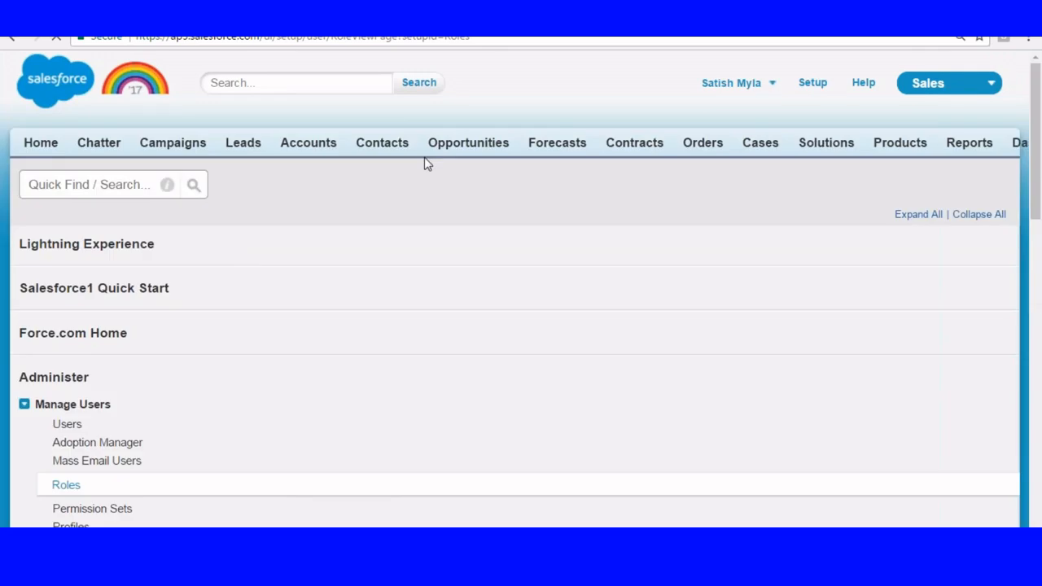
scroll(426, 163, down, 5)
click(277, 281)
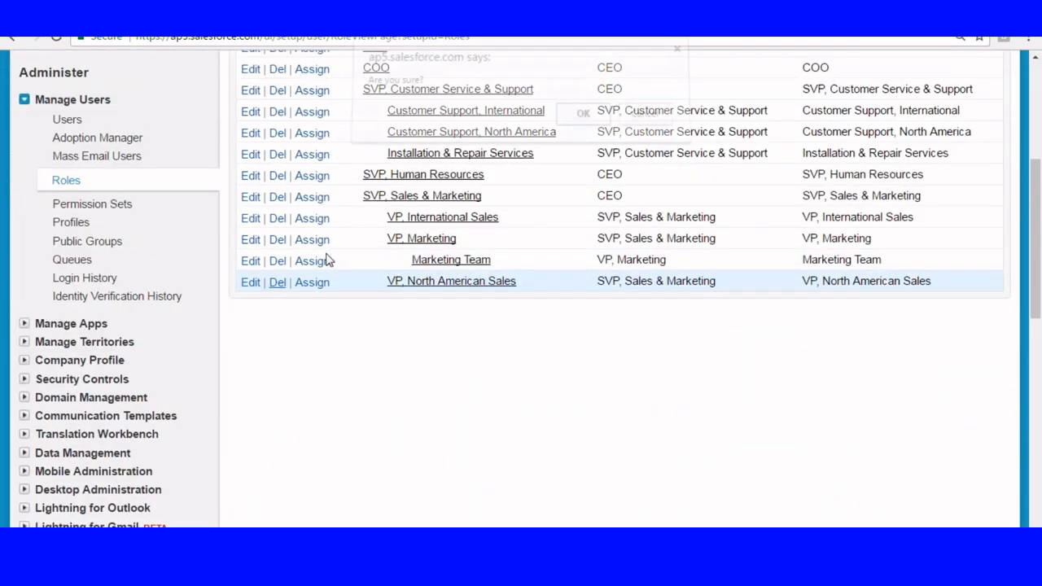
click(579, 123)
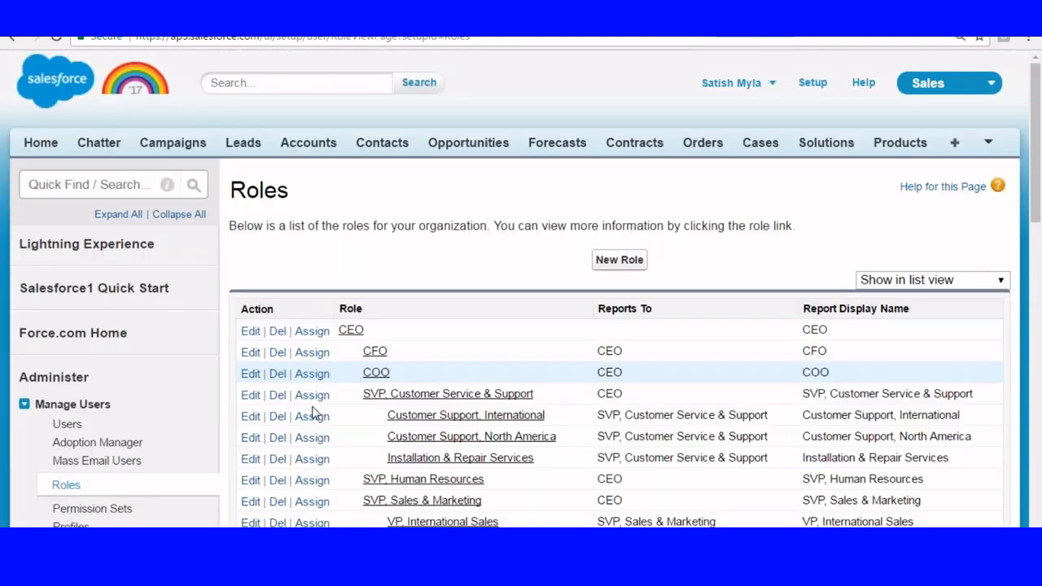
Delete the Marketing Team role and its parent VP, Marketing role.
scroll(317, 366, down, 3)
click(276, 337)
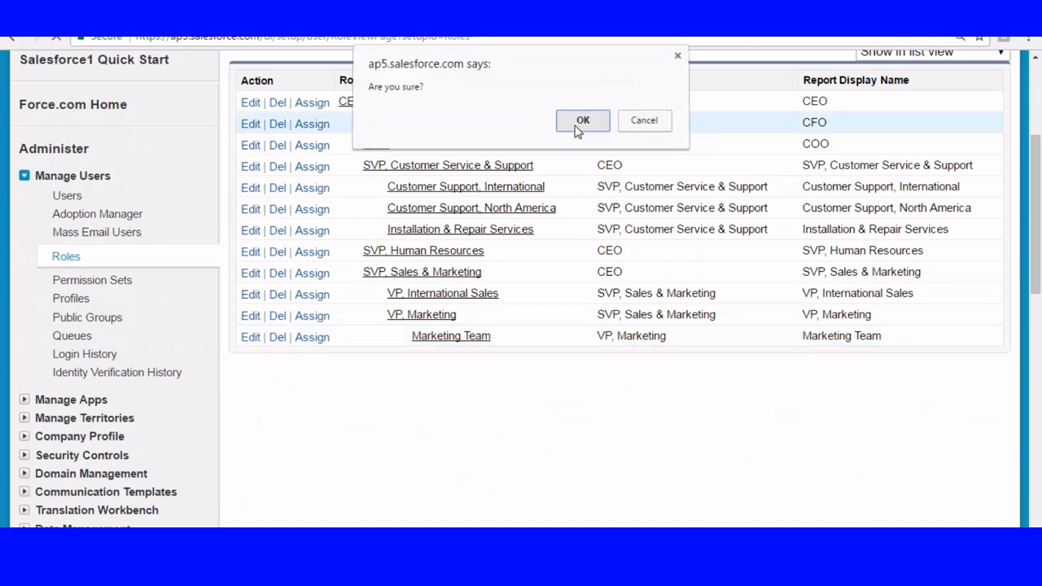
click(575, 127)
scroll(574, 130, down, 3)
click(277, 239)
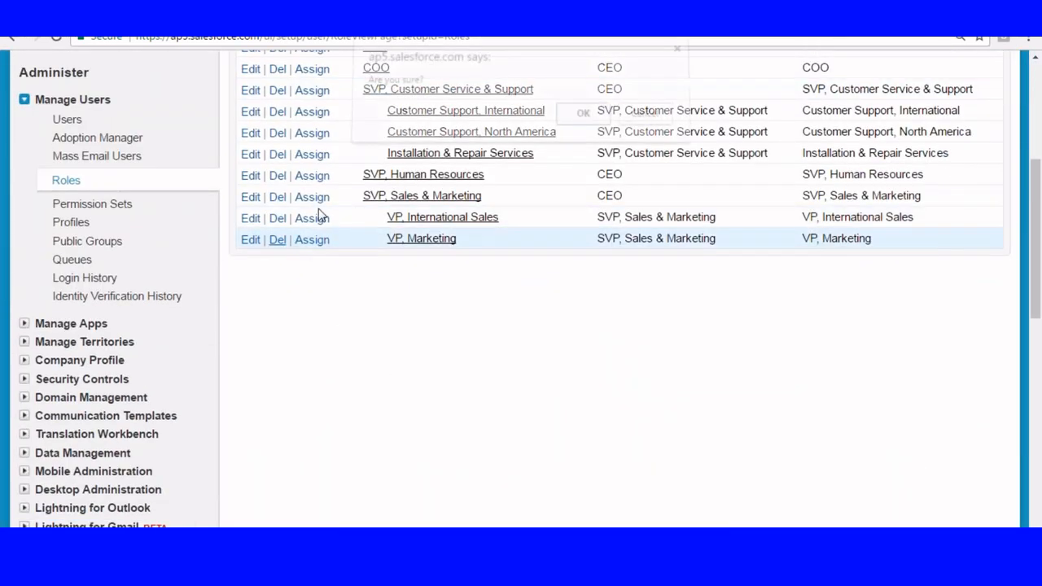
click(579, 124)
Delete the VP, International Sales role under SVP, Sales & Marketing.
scroll(342, 186, down, 3)
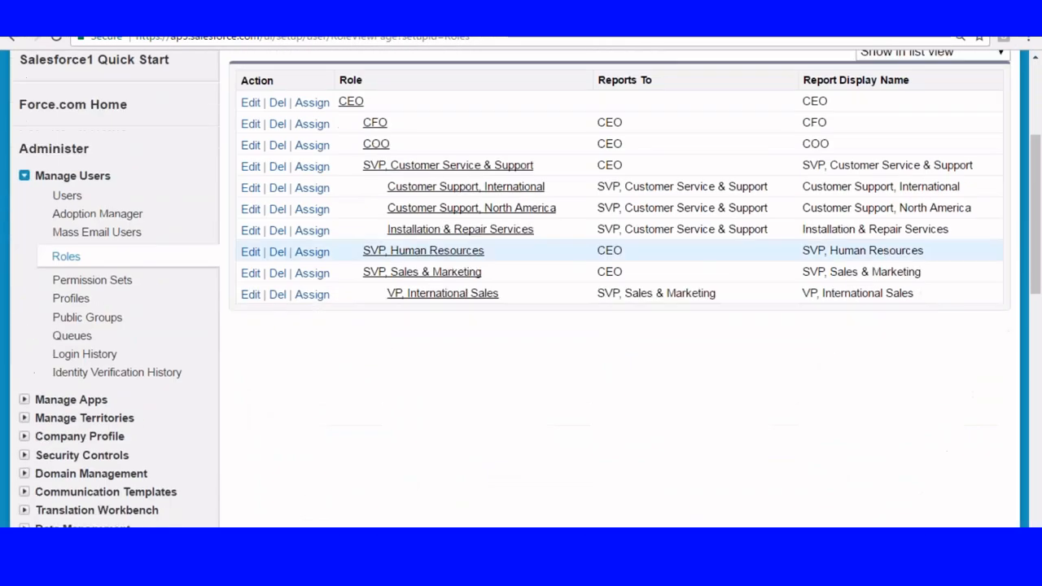
click(277, 295)
click(574, 121)
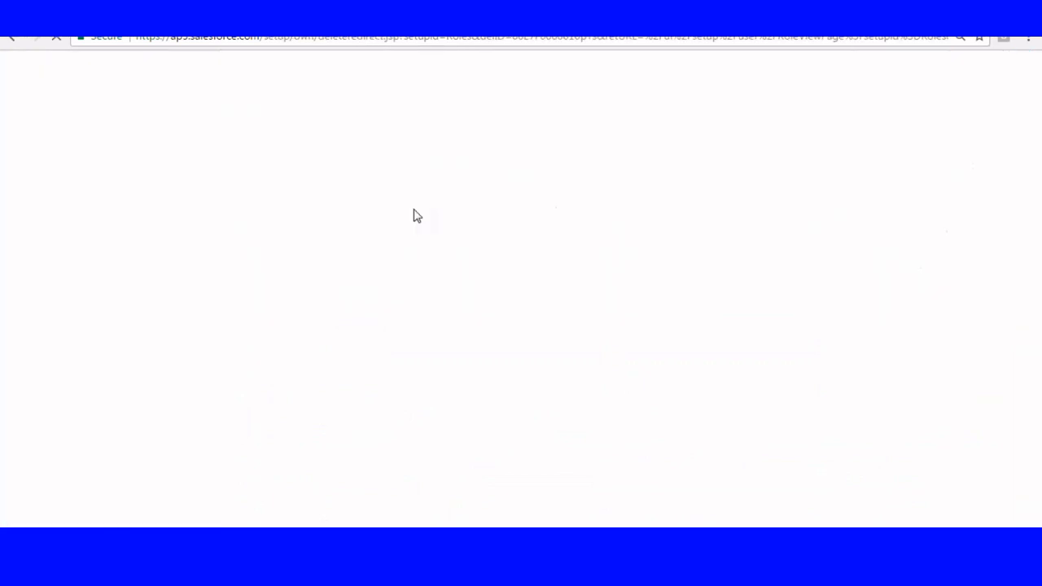
Delete the SVP, Sales & Marketing role and the SVP, Human Resources role.
scroll(344, 274, down, 3)
click(277, 273)
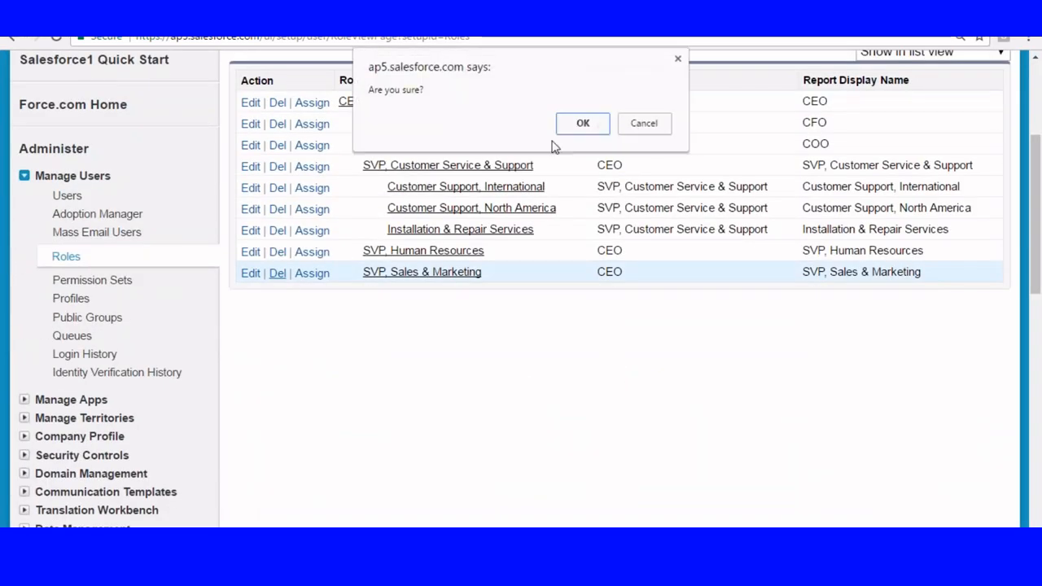
click(574, 124)
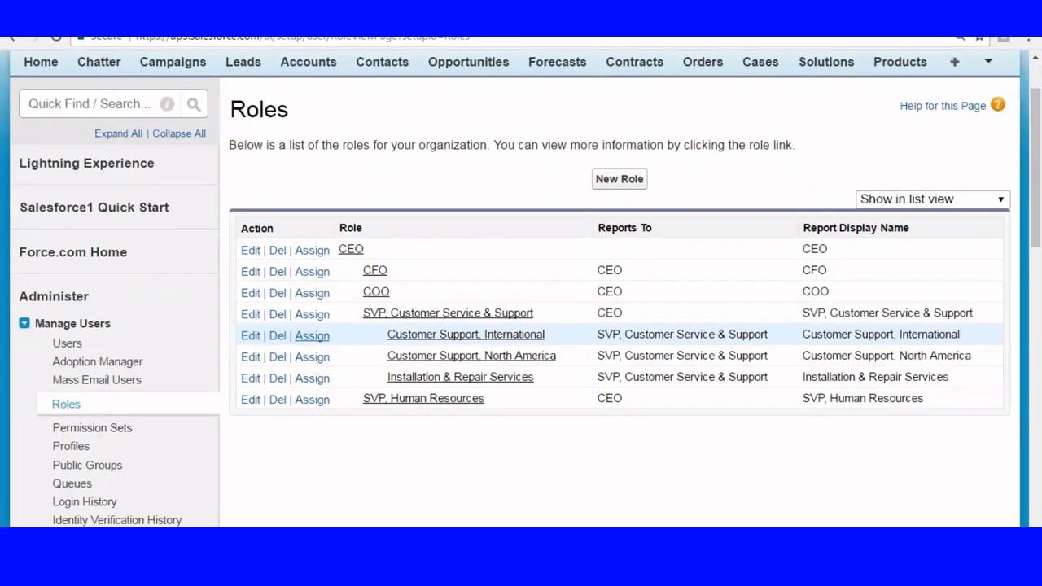
scroll(277, 326, down, 3)
click(277, 327)
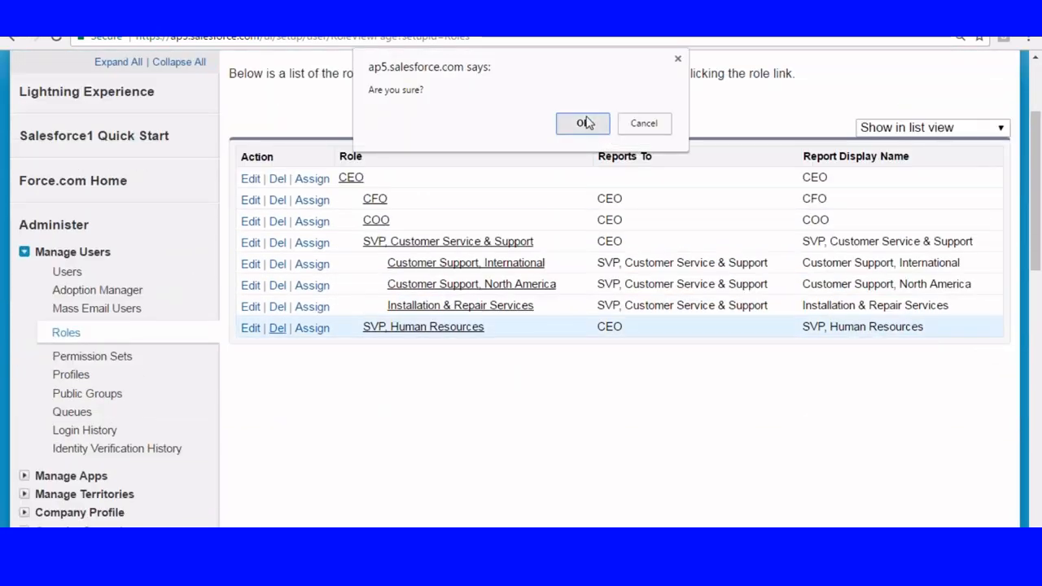
click(586, 122)
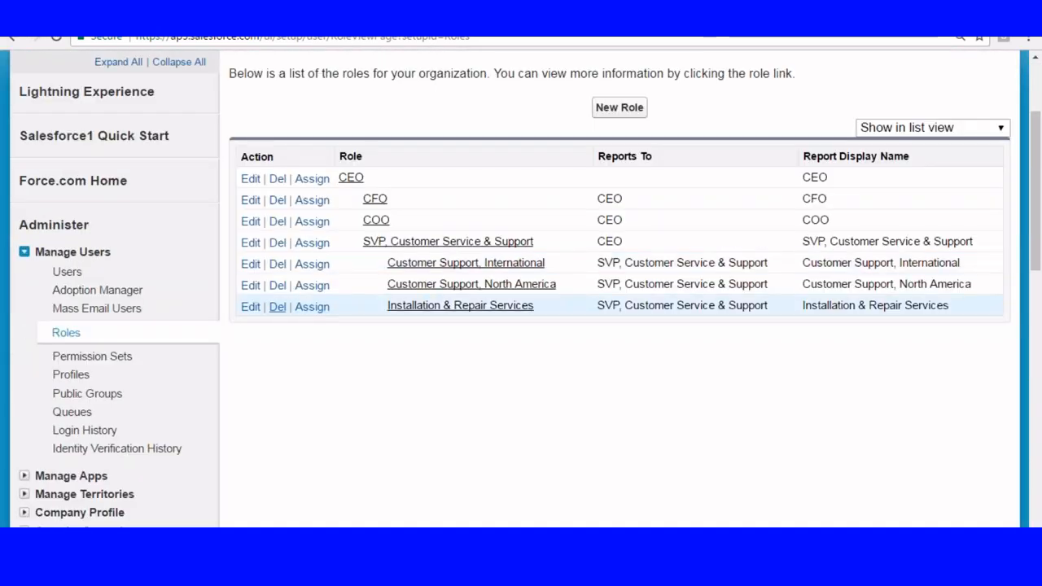
Delete the Installation & Repair Services role and the Customer Support, North America role.
click(276, 306)
click(570, 122)
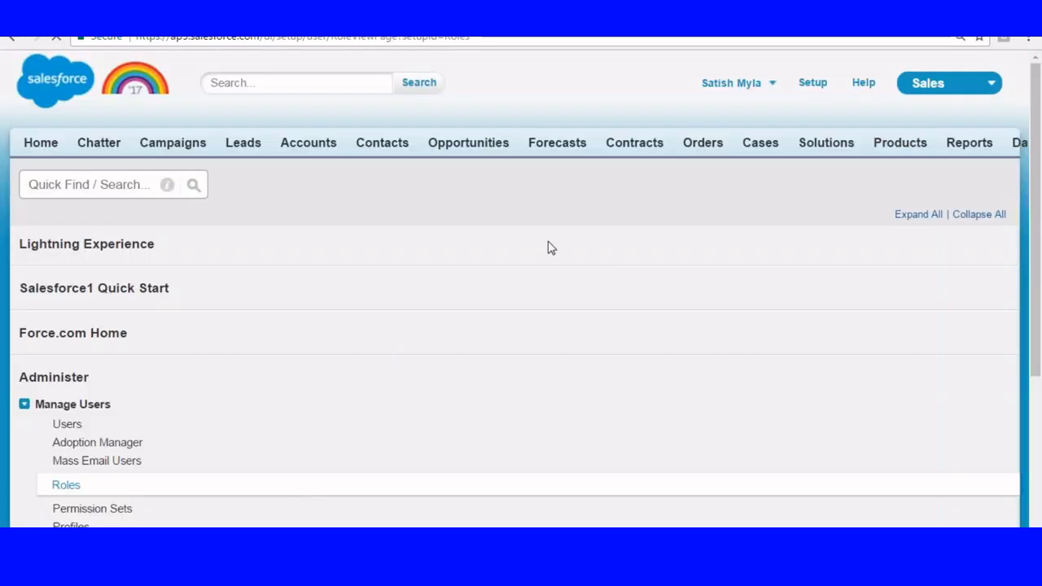
scroll(521, 285, down, 3)
click(277, 285)
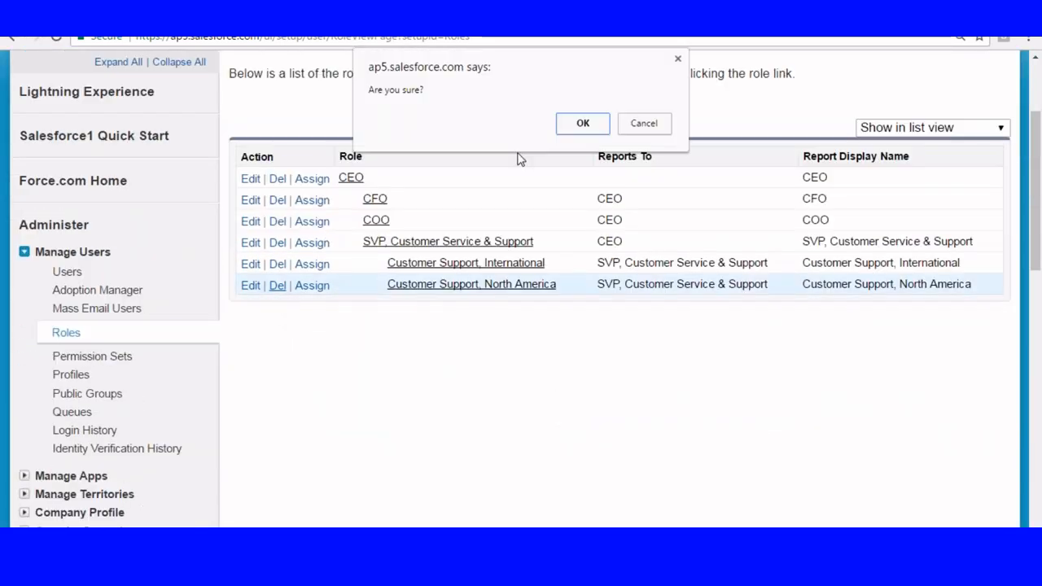
click(580, 129)
Delete the Customer Support, International role and its parent SVP, Customer Service & Support role.
scroll(314, 328, down, 2)
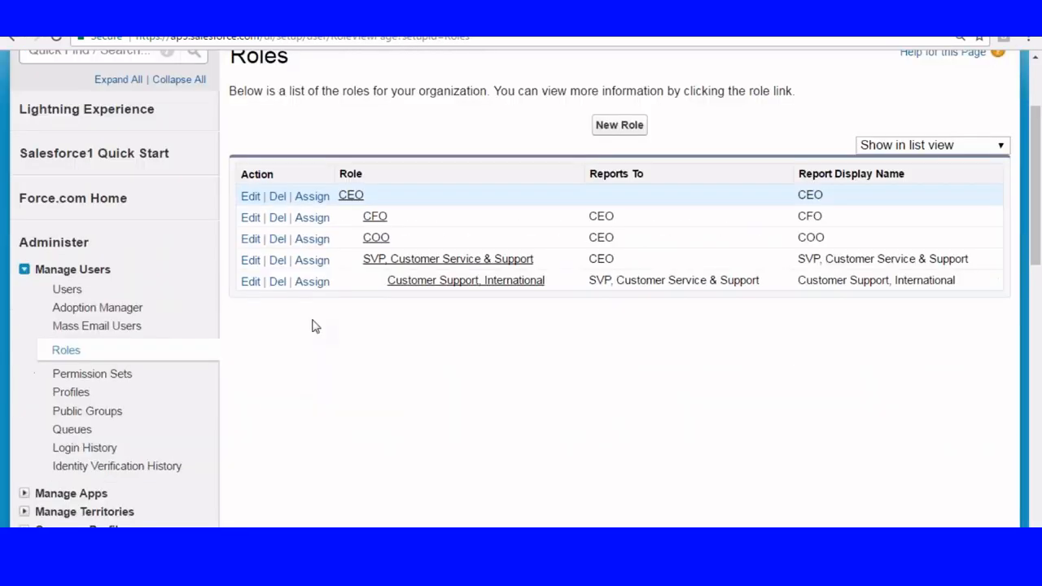
scroll(315, 325, down, 1)
click(274, 269)
click(582, 123)
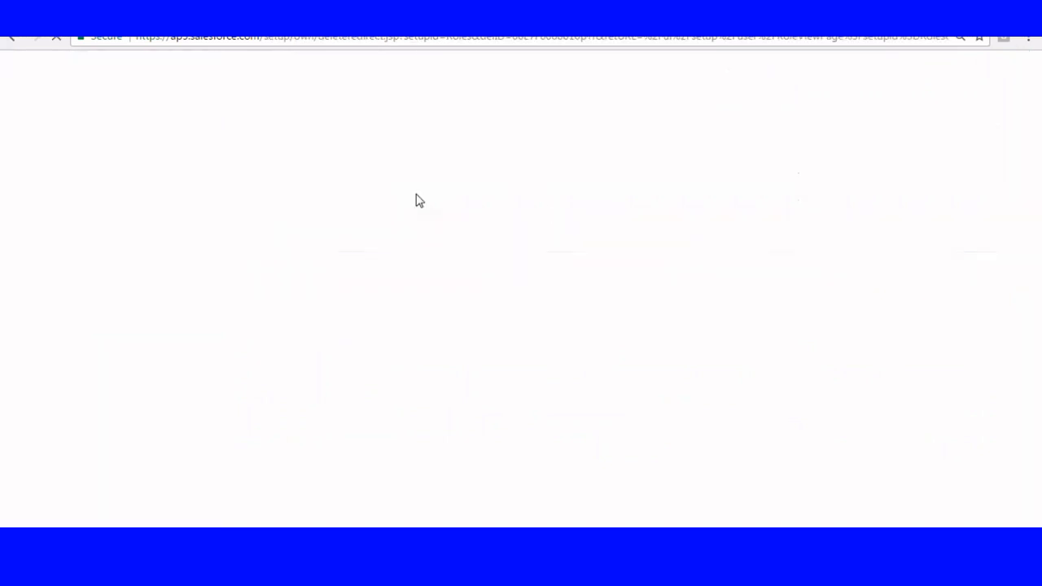
scroll(314, 331, down, 2)
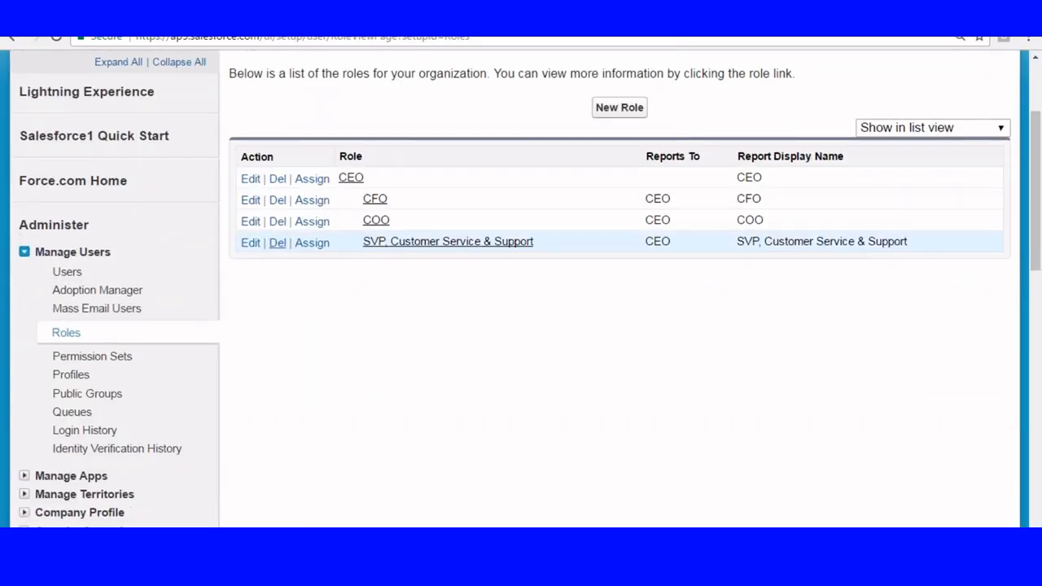
click(277, 243)
click(584, 133)
Delete the COO and CFO roles so that only the CEO role is left.
scroll(312, 222, down, 2)
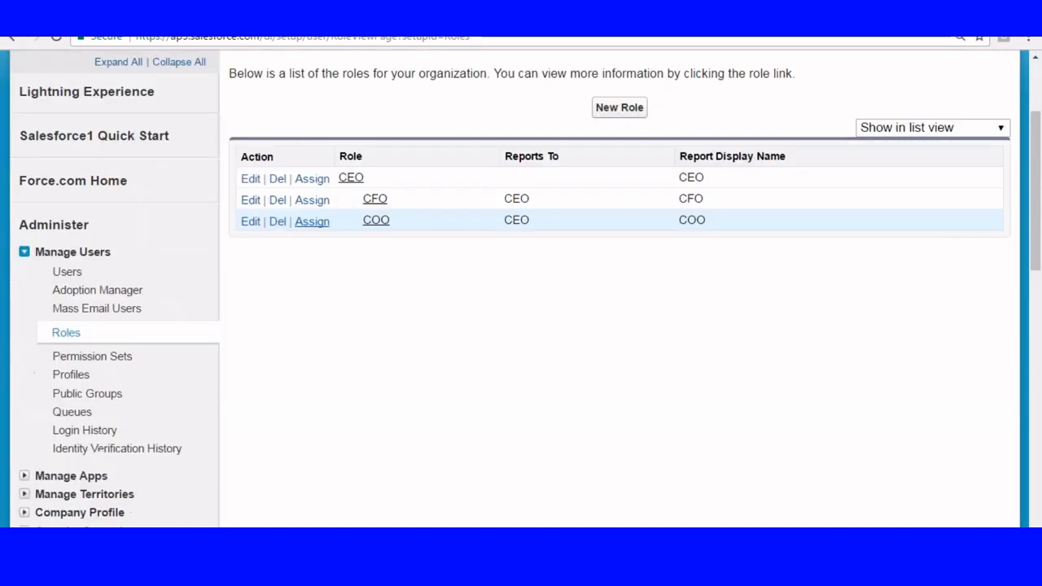
click(278, 222)
click(597, 128)
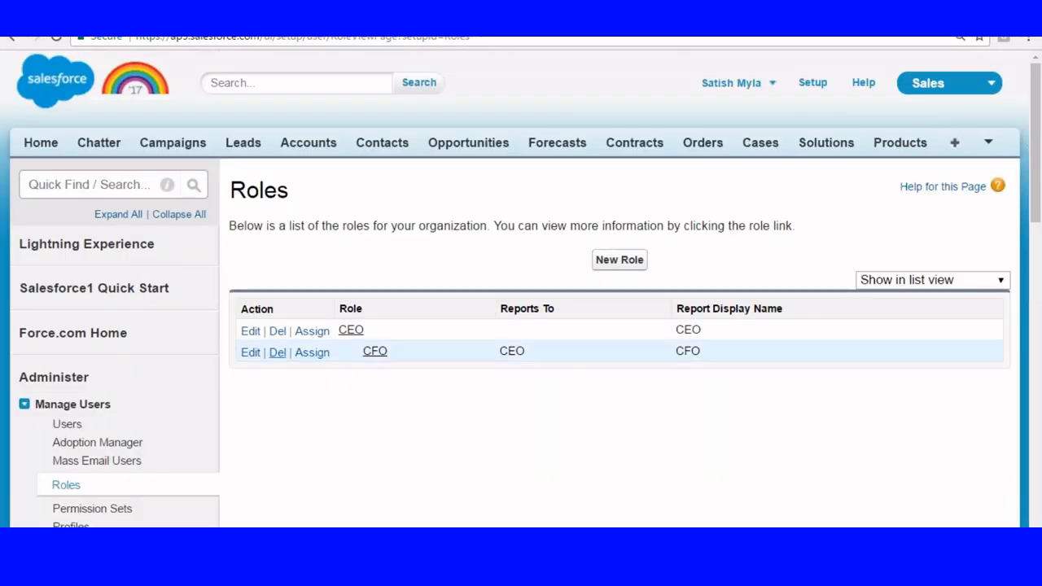
click(278, 352)
click(579, 123)
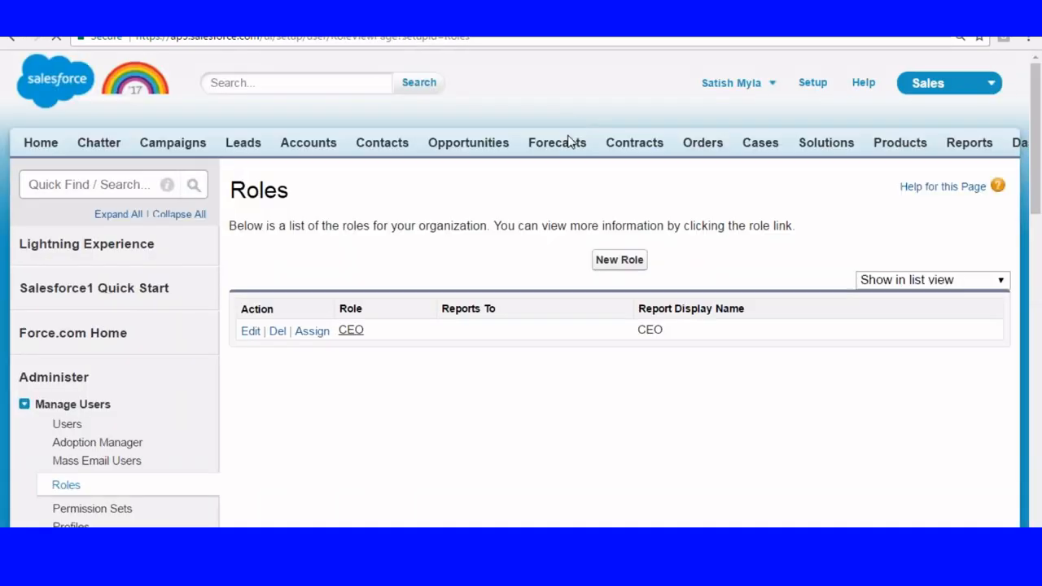
Show the roles in tree view and highlight the Sapient organization at the root of the hierarchy.
click(977, 279)
click(896, 295)
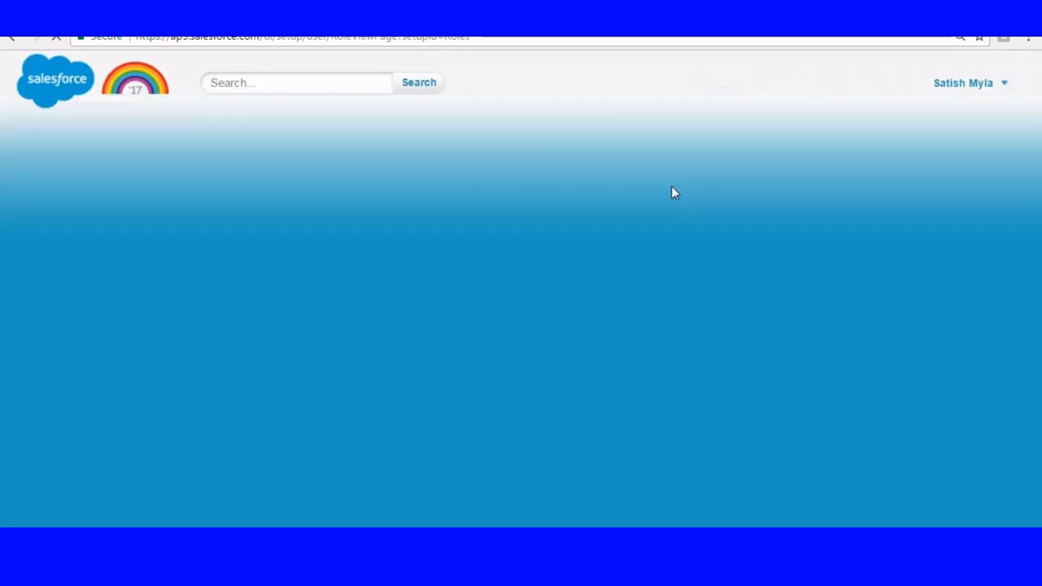
scroll(562, 196, down, 2)
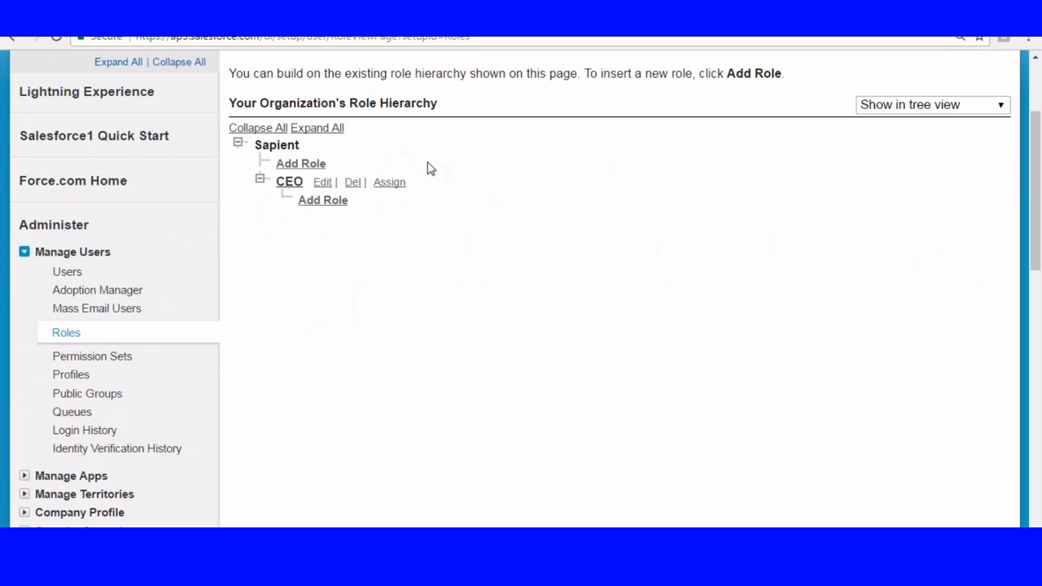
drag(256, 145, 313, 143)
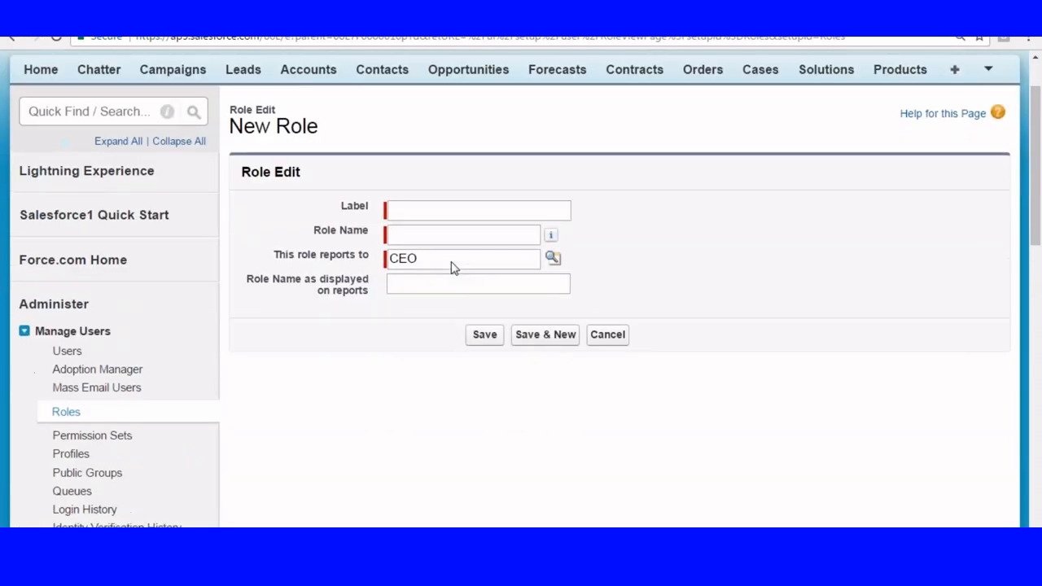
Create a role labelled Regional Manager that reports to CEO, saving it and starting another new role.
click(400, 208)
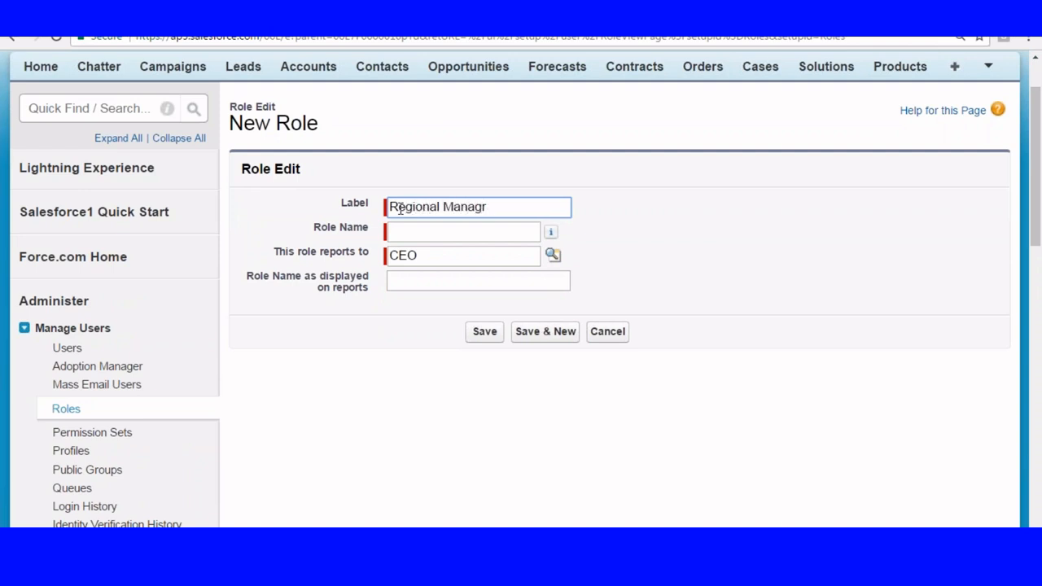
click(412, 228)
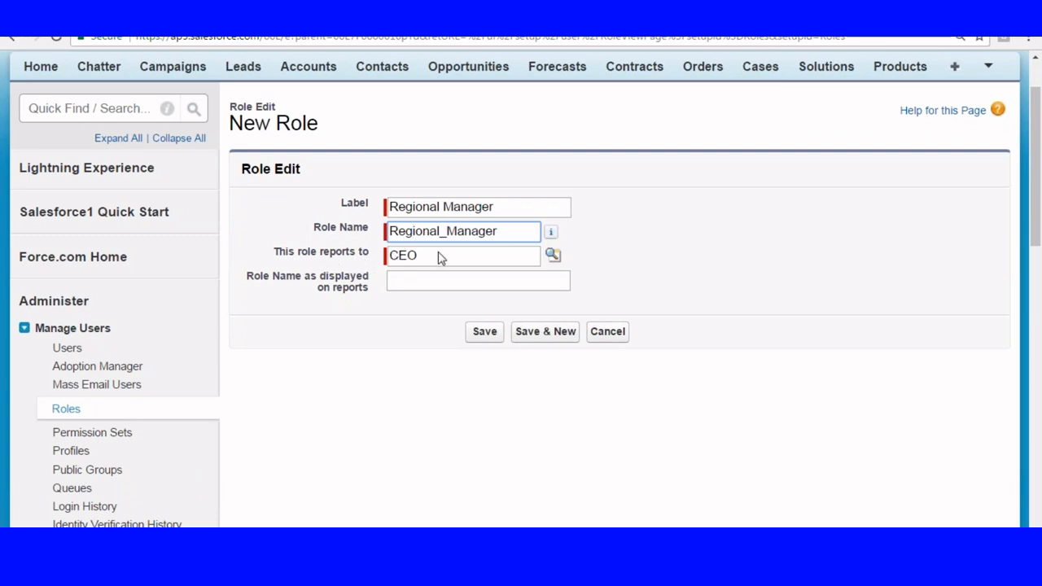
click(540, 331)
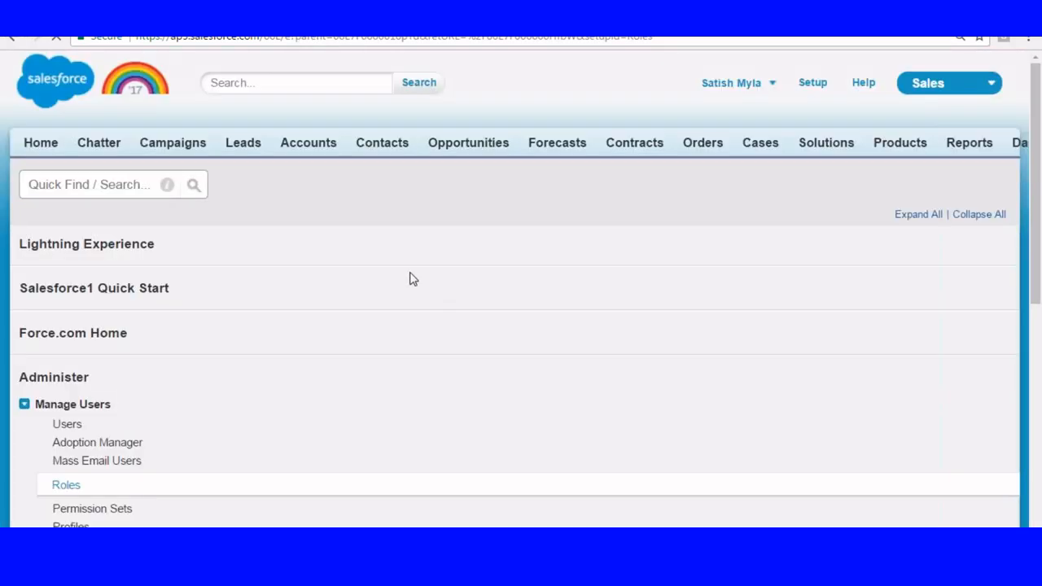
Create a role labelled Manager that reports to Regional Manager and save it.
click(411, 280)
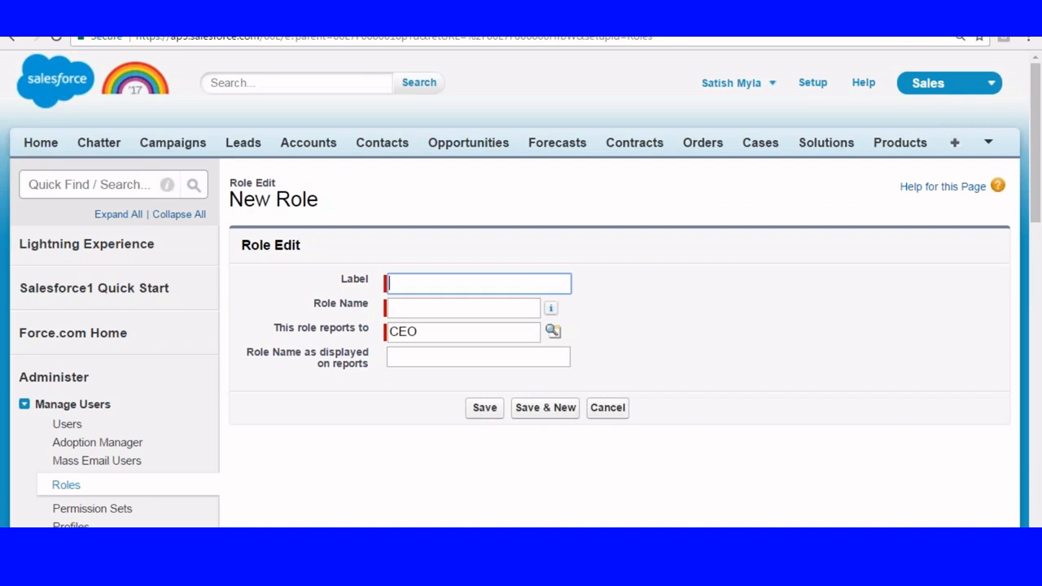
click(432, 308)
click(553, 331)
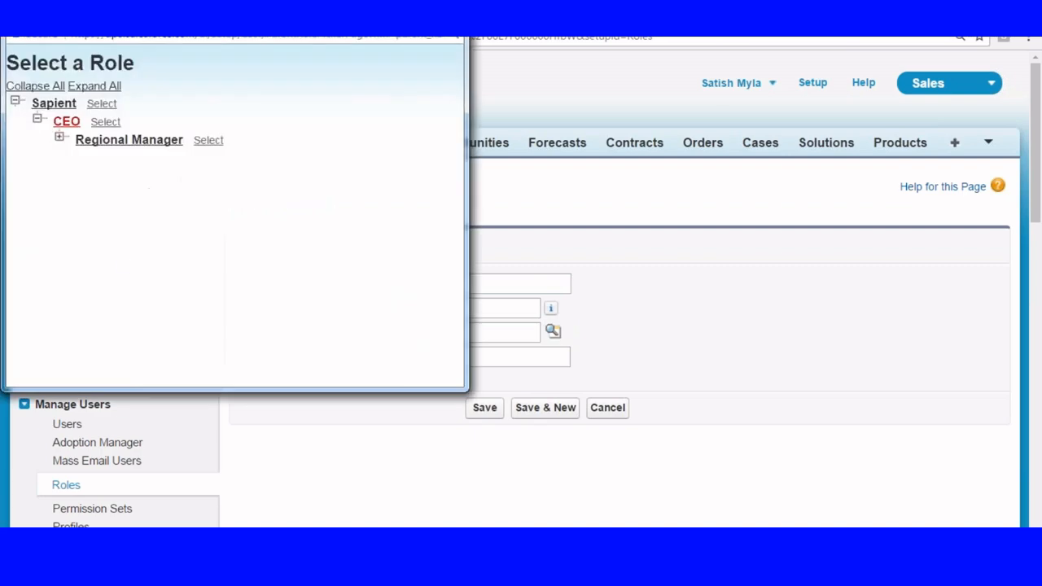
click(127, 140)
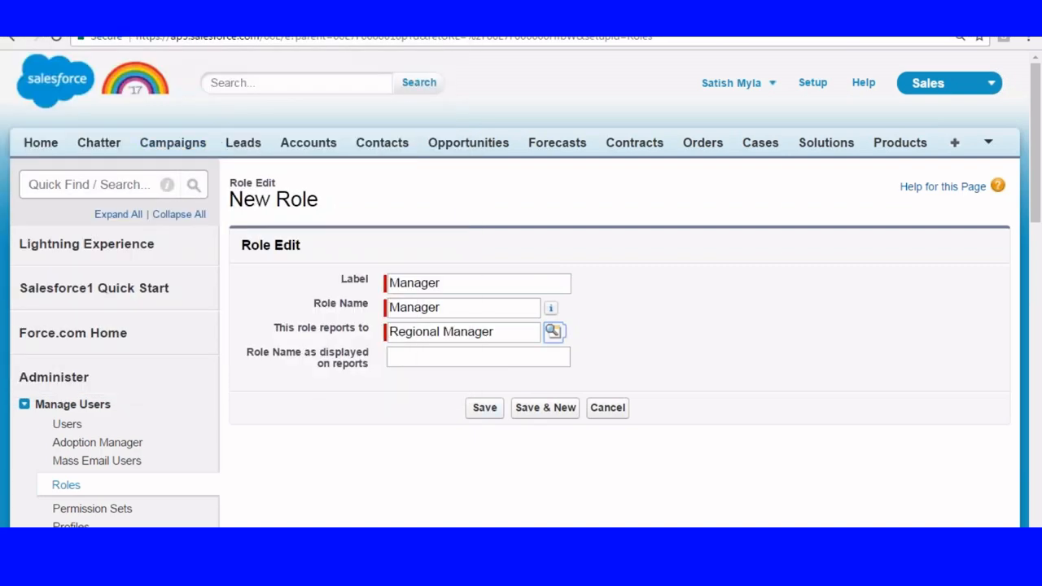
click(486, 407)
Return to the role hierarchy and expand the Regional Manager branch down to the Manager role.
scroll(279, 237, down, 5)
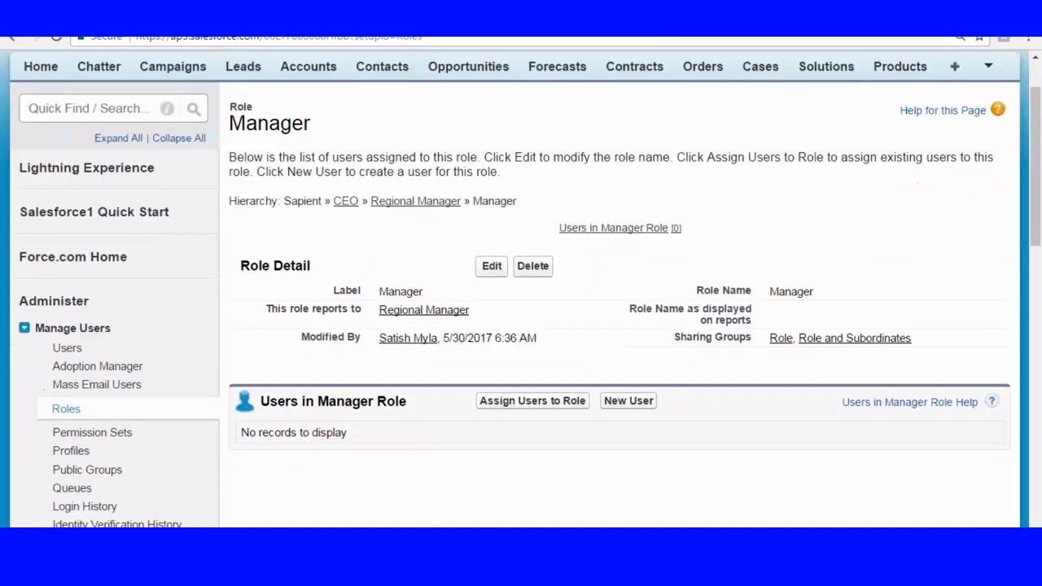
click(66, 257)
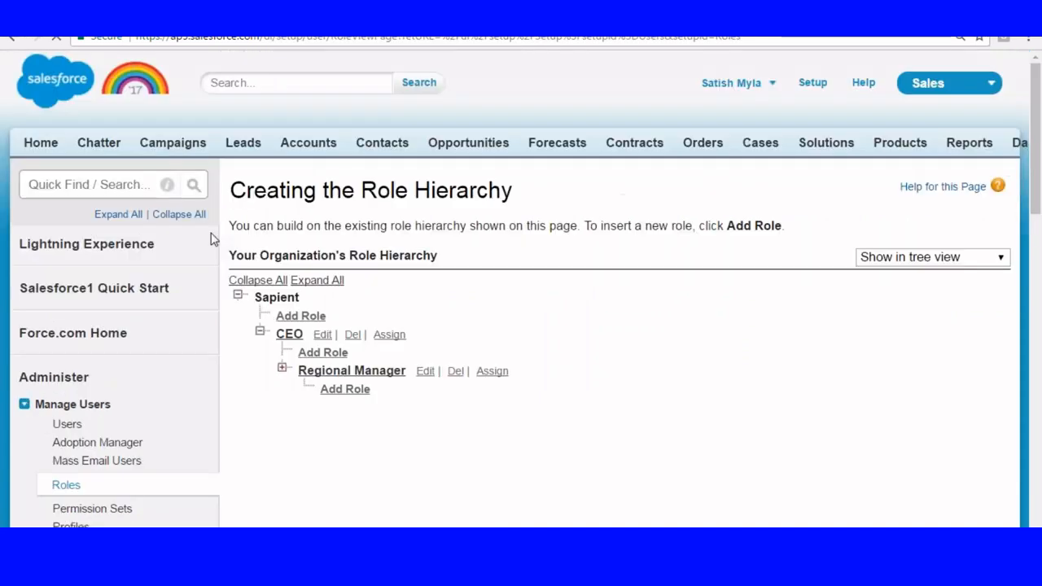
scroll(228, 235, down, 1)
scroll(393, 315, down, 1)
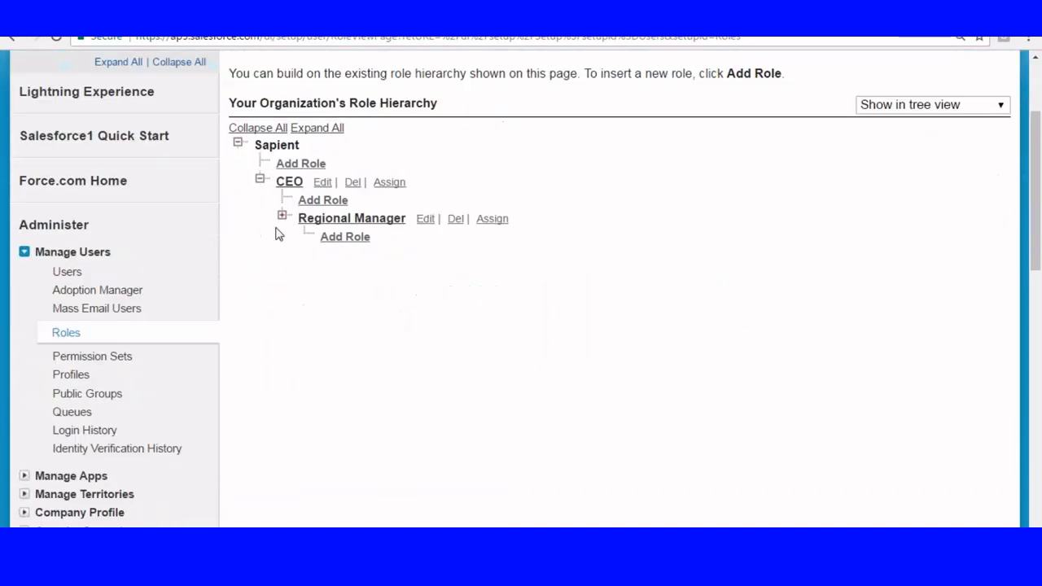
click(281, 216)
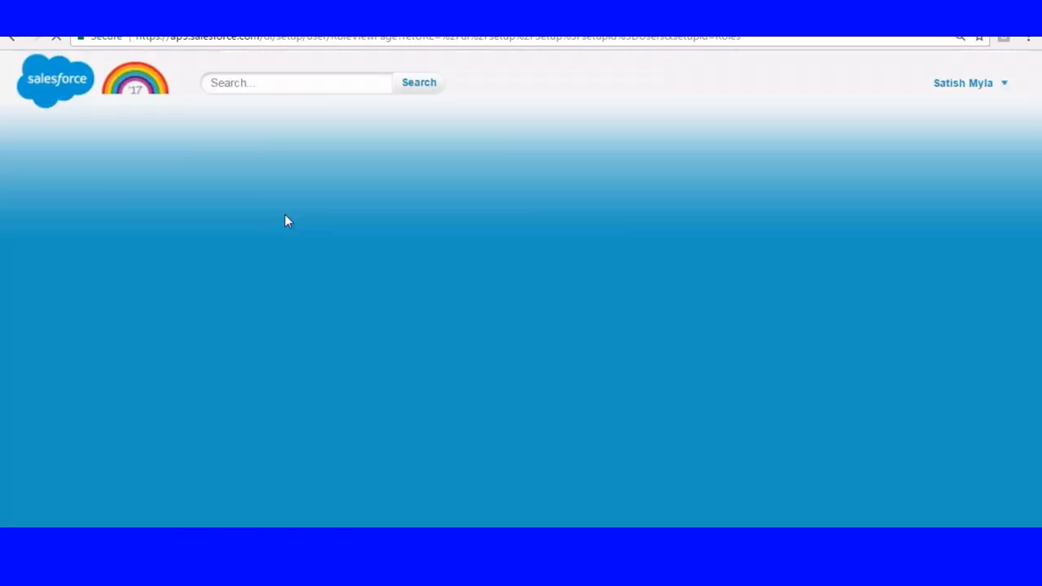
scroll(285, 223, down, 2)
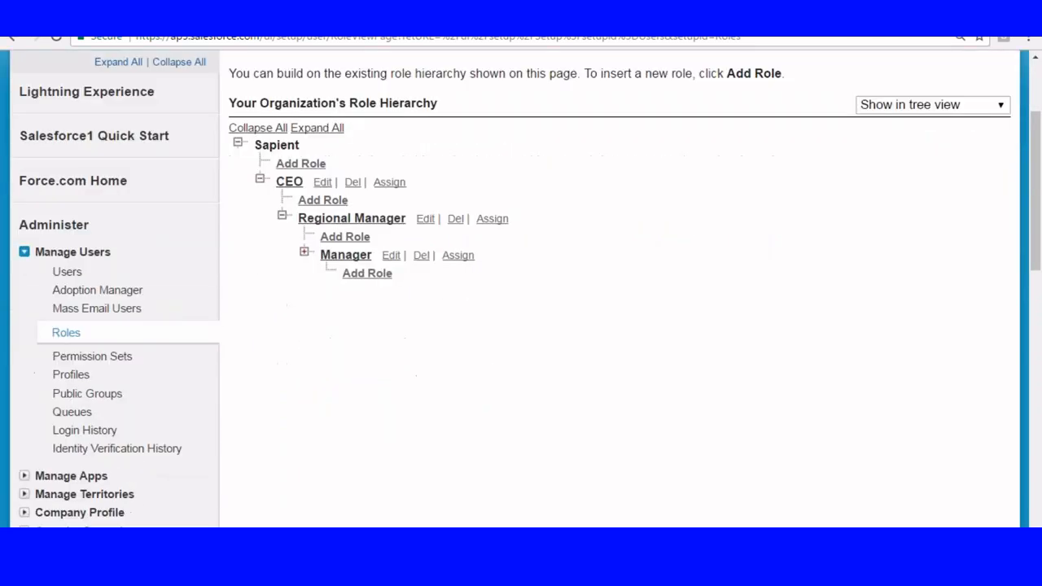
Add a role labelled Clerk under Manager and save it.
click(365, 275)
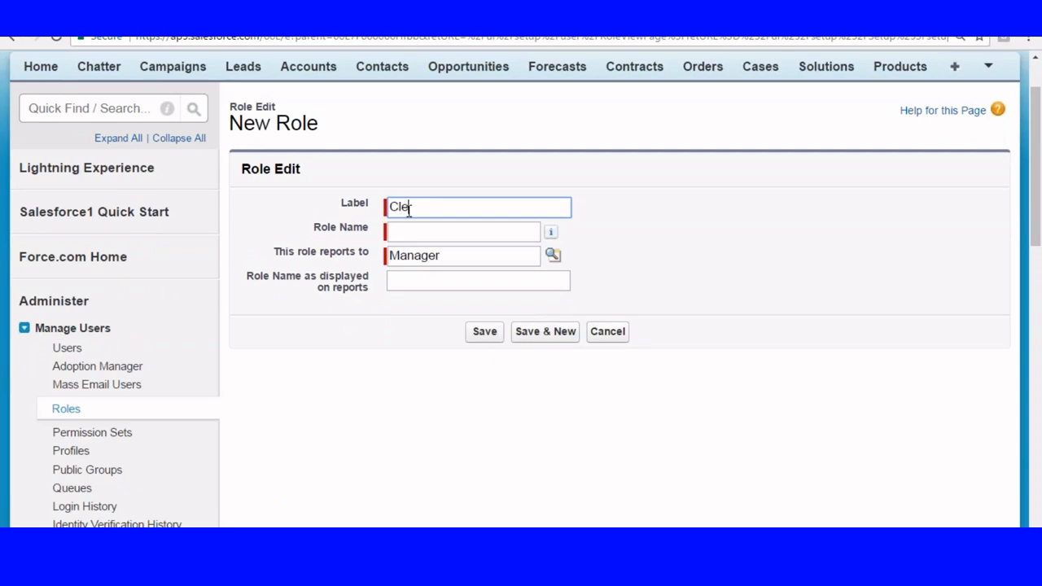
click(402, 233)
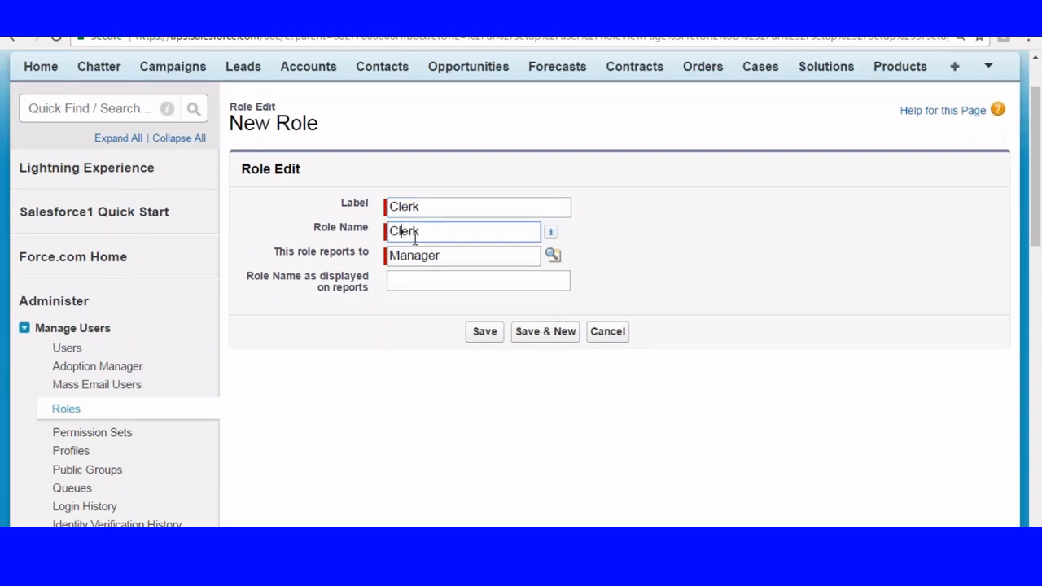
click(484, 345)
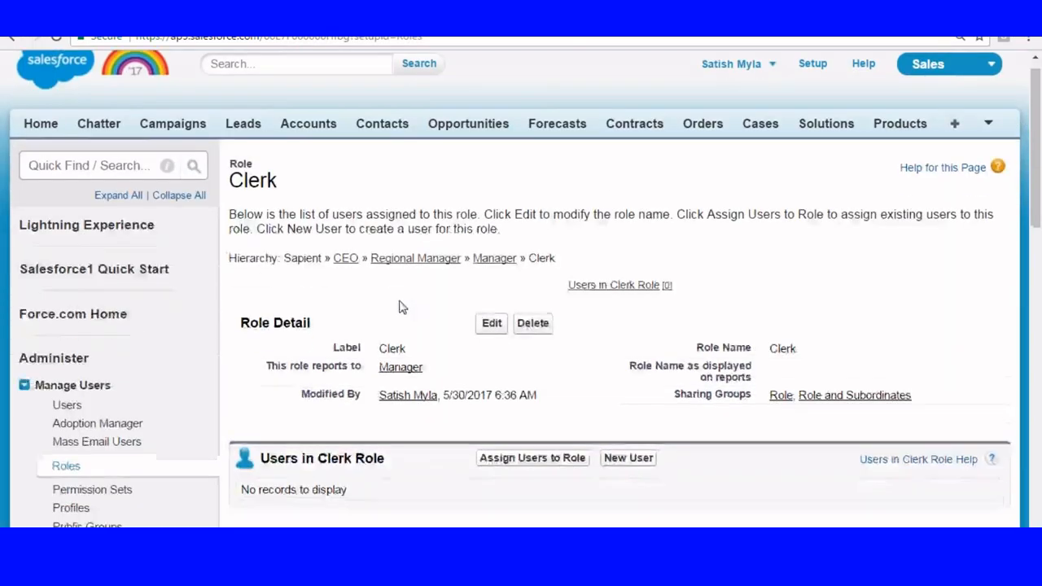
Reopen the role hierarchy and expand the Manager branch to check the roles beneath it.
scroll(399, 307, down, 3)
click(65, 333)
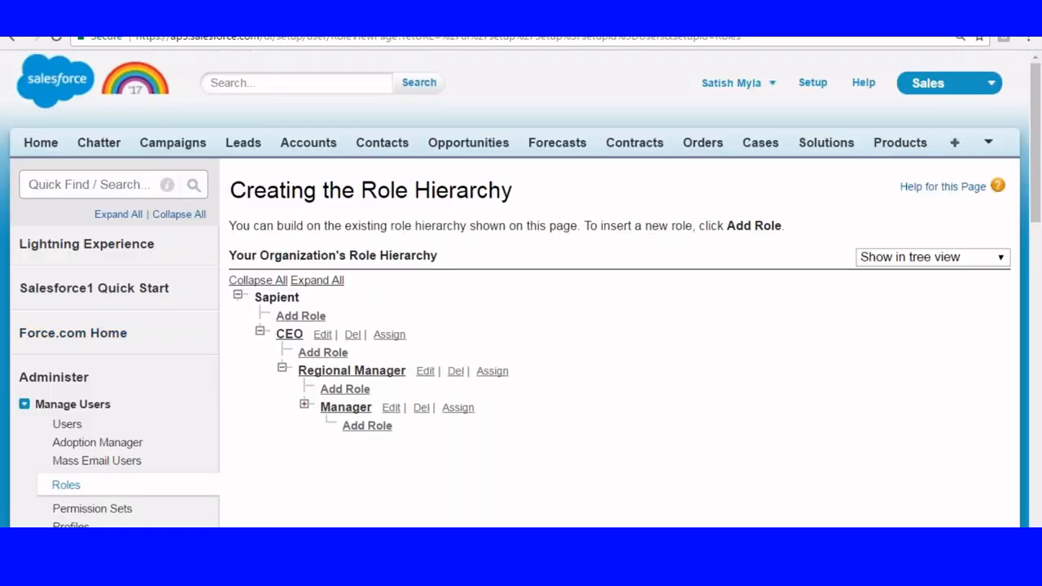
scroll(298, 228, down, 2)
click(305, 254)
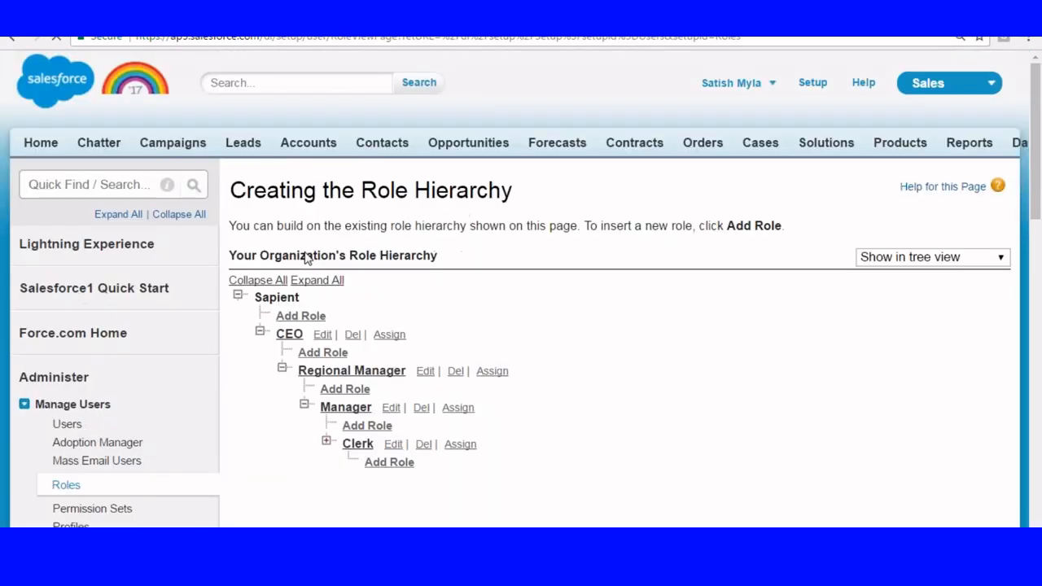
Add a role labelled Field Manager under Regional Manager and save it.
scroll(349, 291, down, 2)
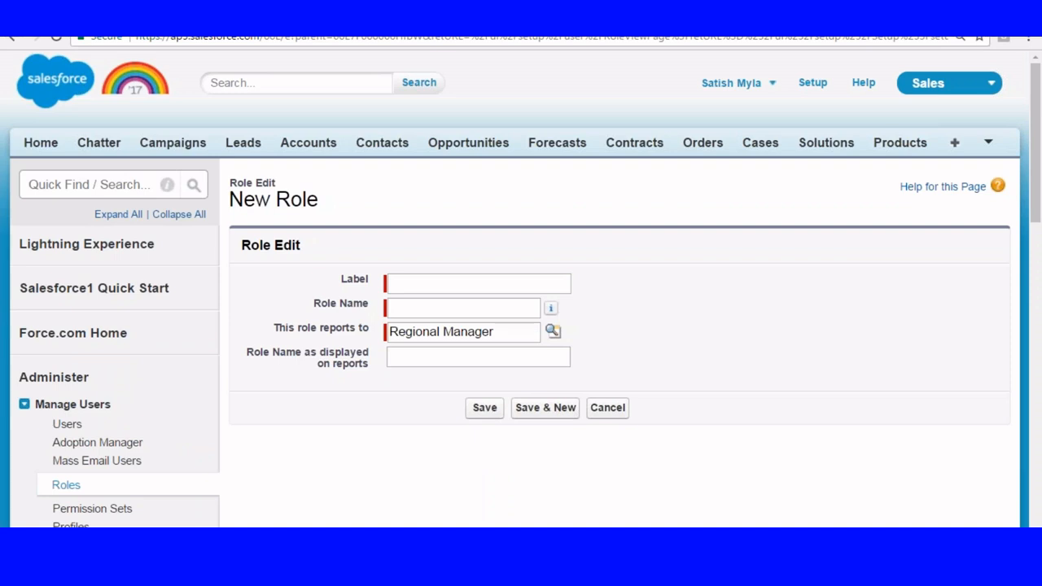
click(467, 285)
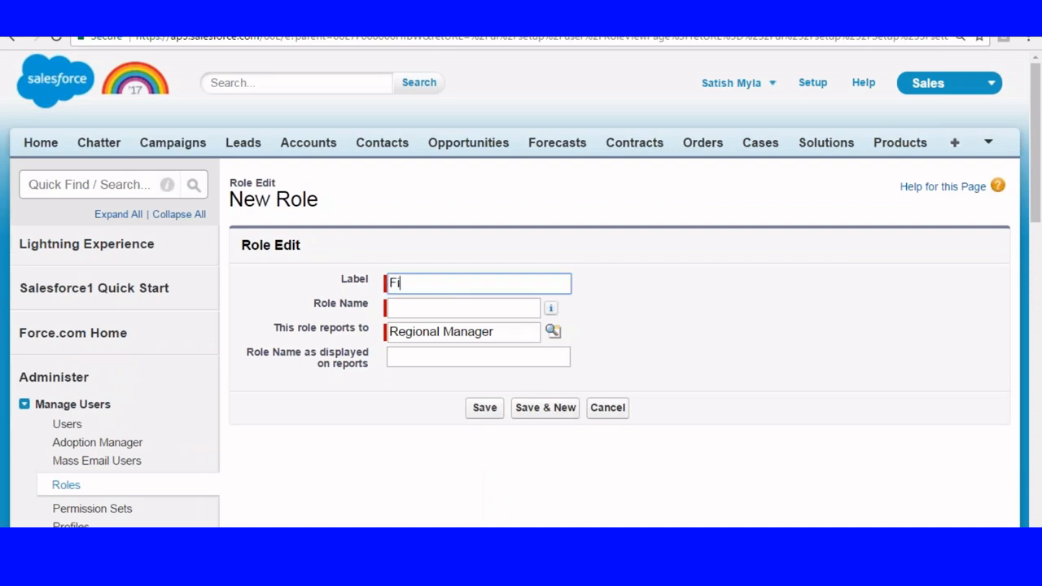
text(Field Manager)
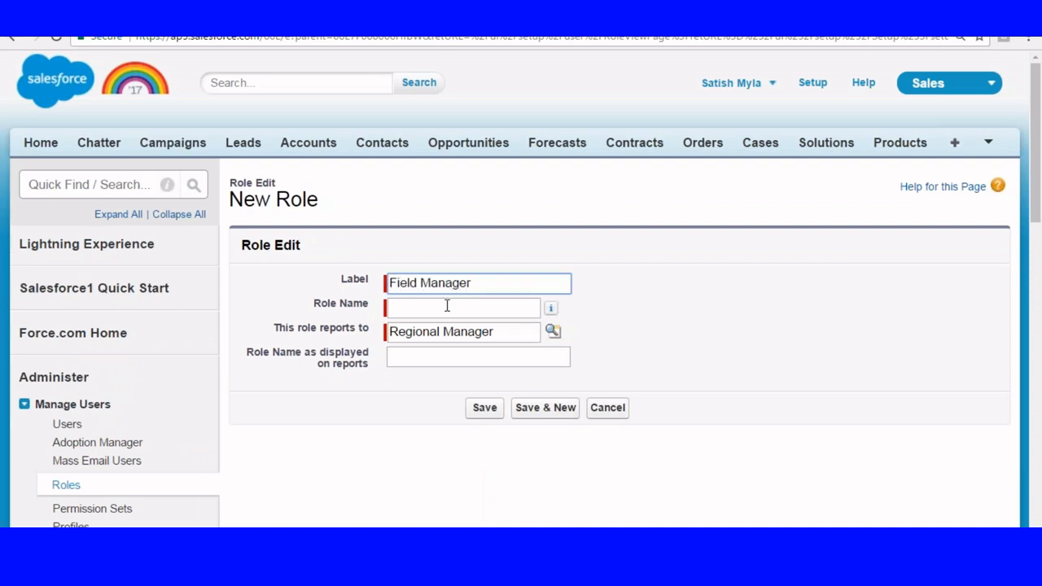
click(447, 307)
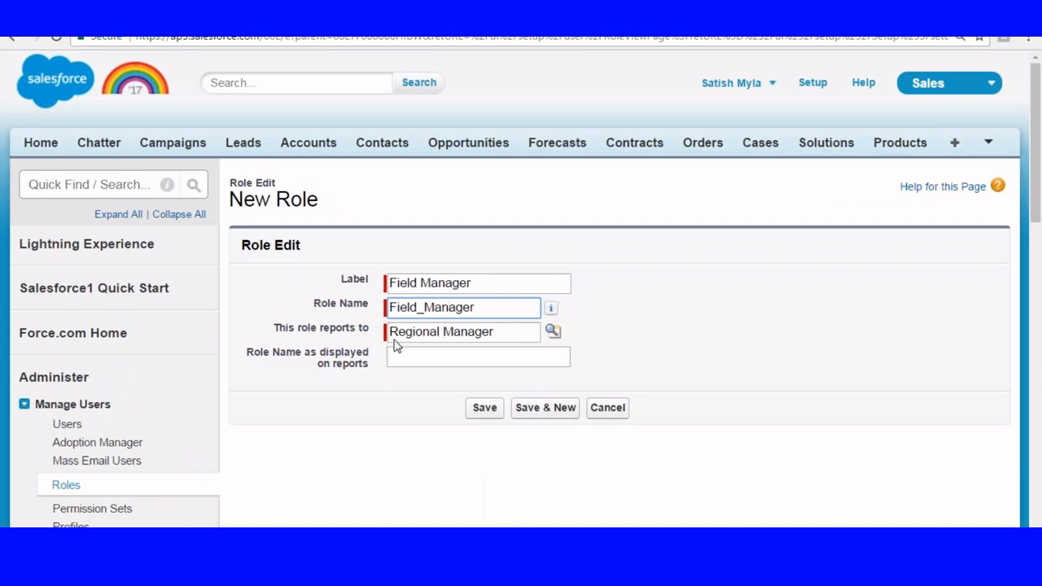
click(484, 408)
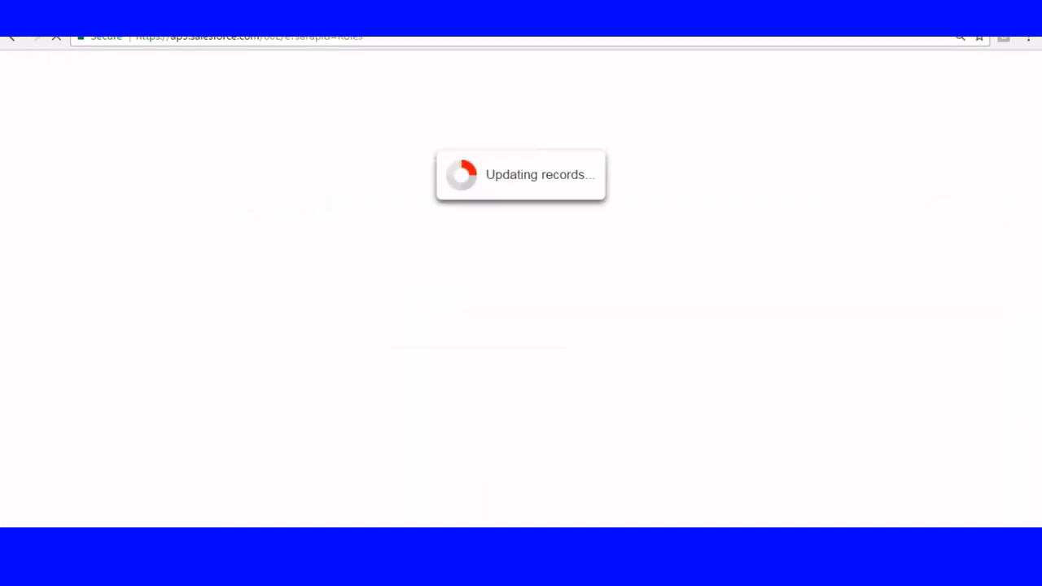
Return to the role hierarchy, then add a role labelled Field Executive that reports to Field Manager and save it.
scroll(220, 314, down, 3)
scroll(225, 313, down, 1)
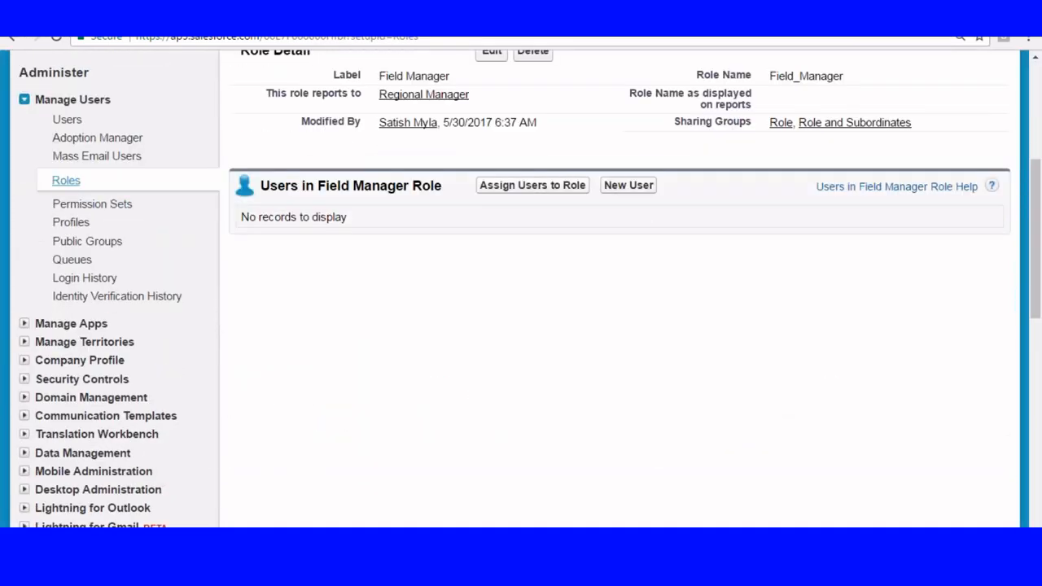
click(67, 180)
scroll(449, 228, down, 2)
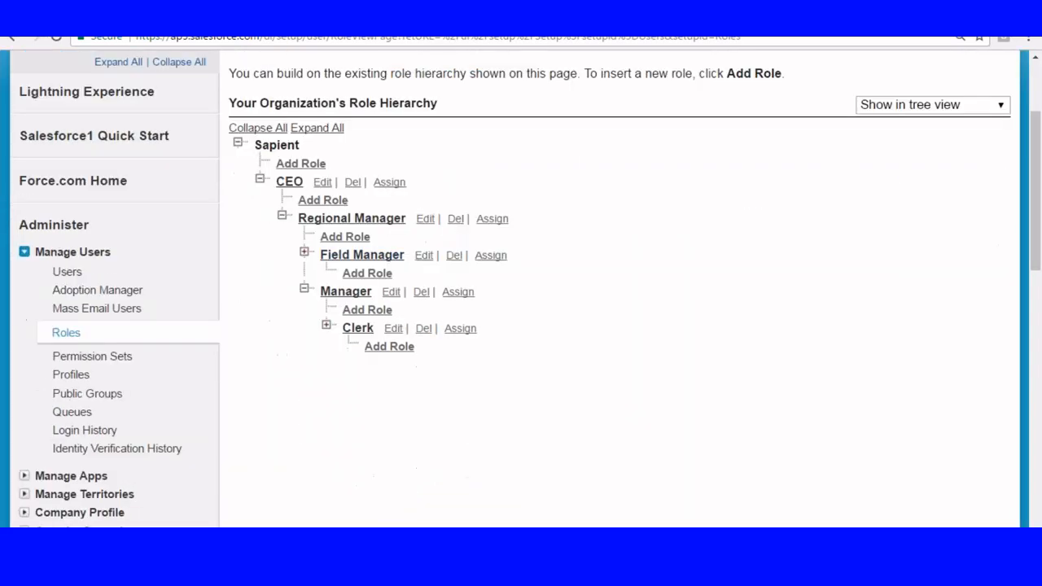
scroll(366, 285, down, 2)
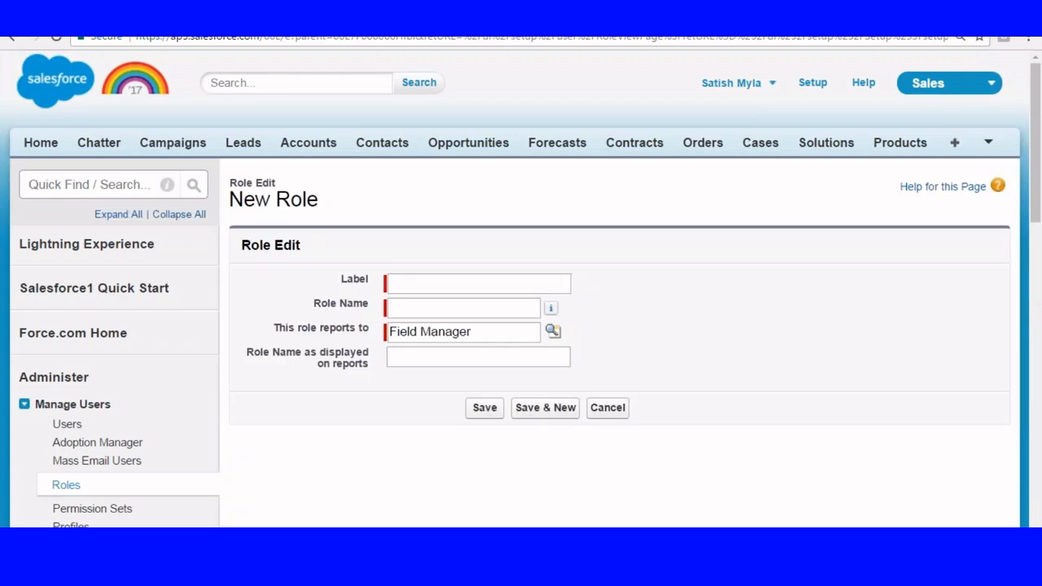
click(388, 282)
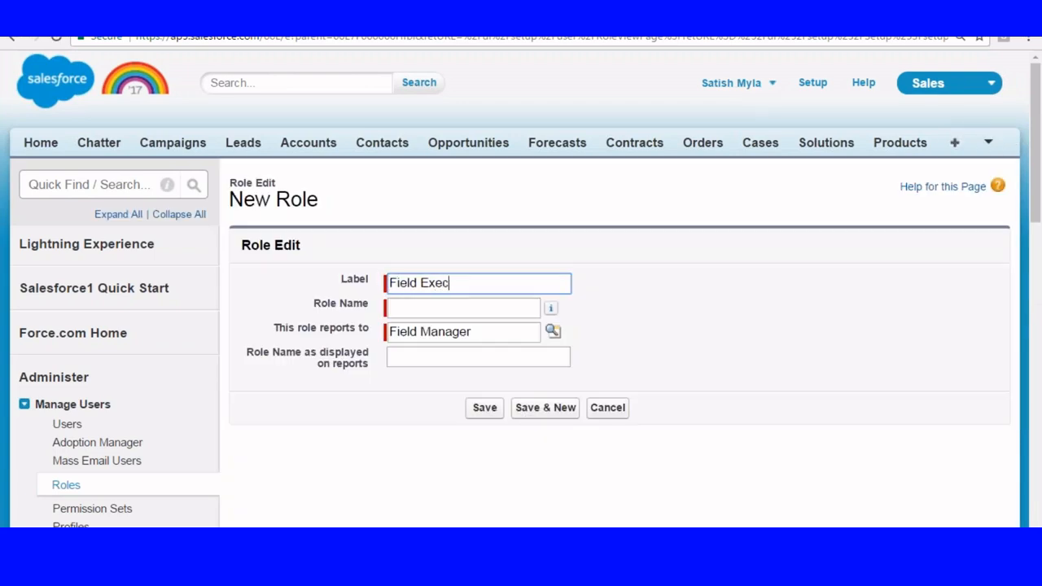
click(447, 304)
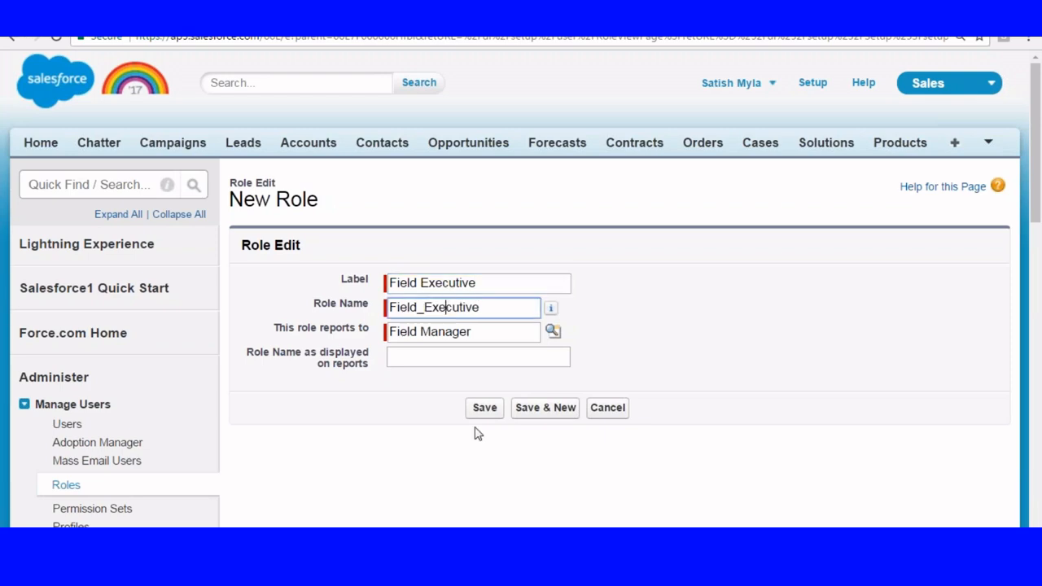
click(485, 407)
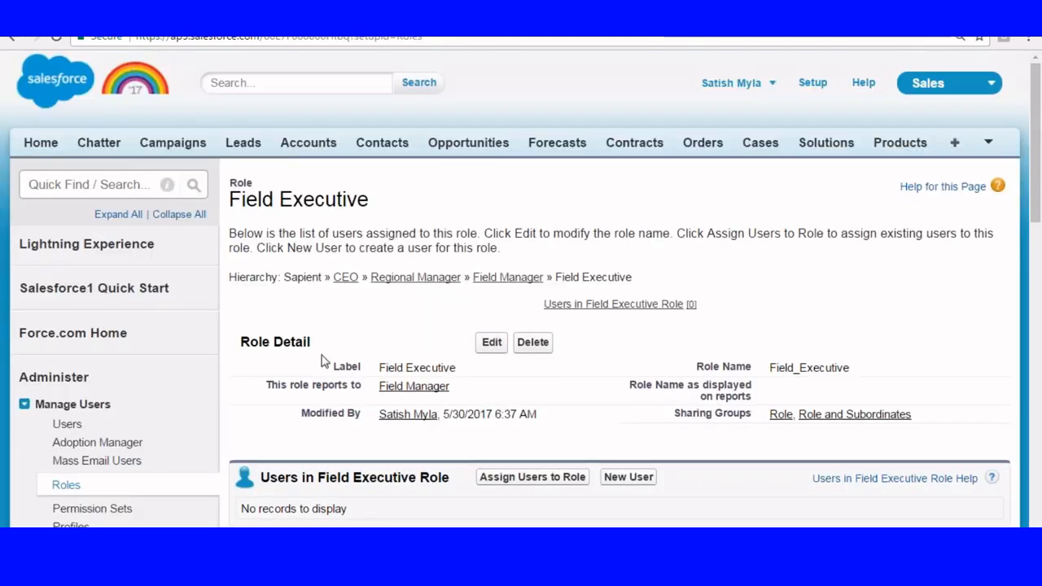
Reopen the role hierarchy and collapse the Field Manager and Manager branches.
scroll(326, 363, down, 2)
click(68, 339)
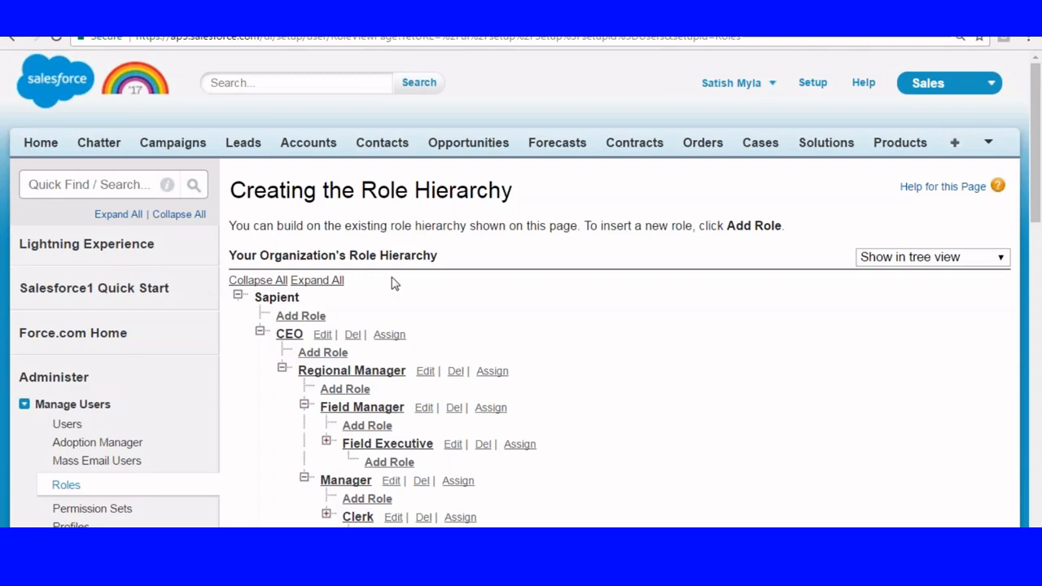
scroll(391, 282, down, 3)
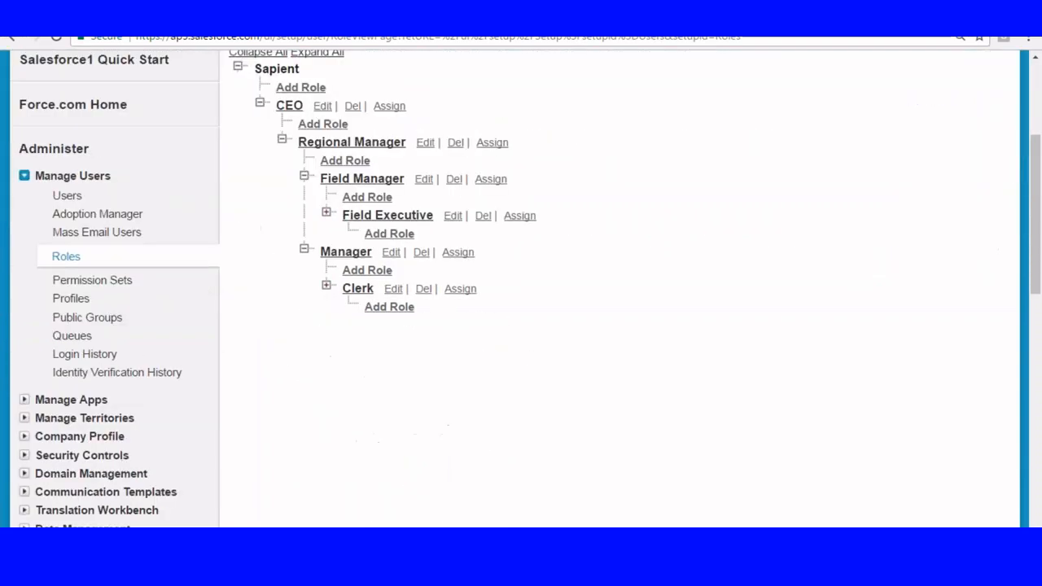
click(304, 177)
click(304, 214)
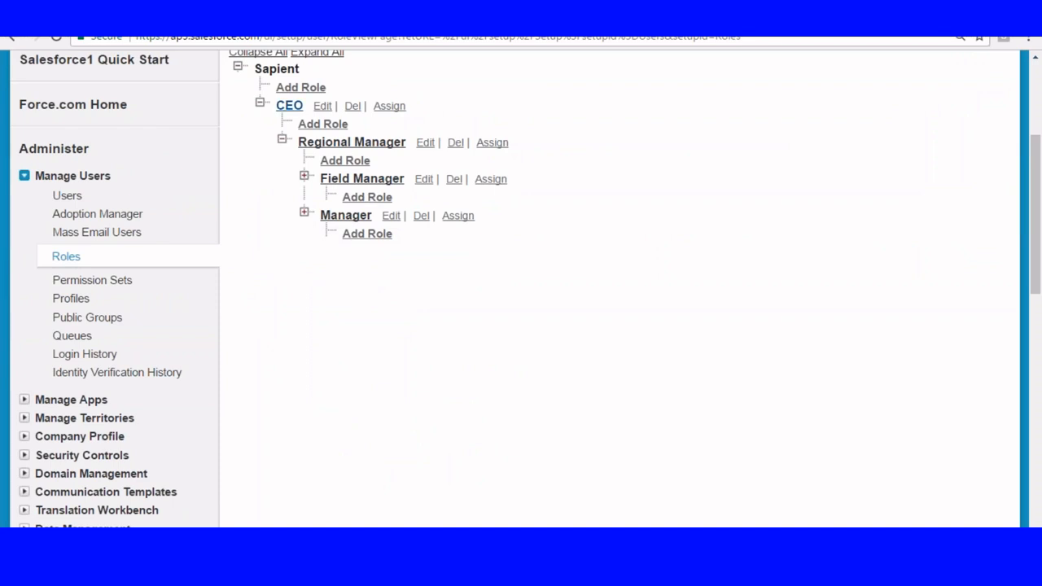
Create a role labelled HR VP that reports to CEO and save it.
click(324, 126)
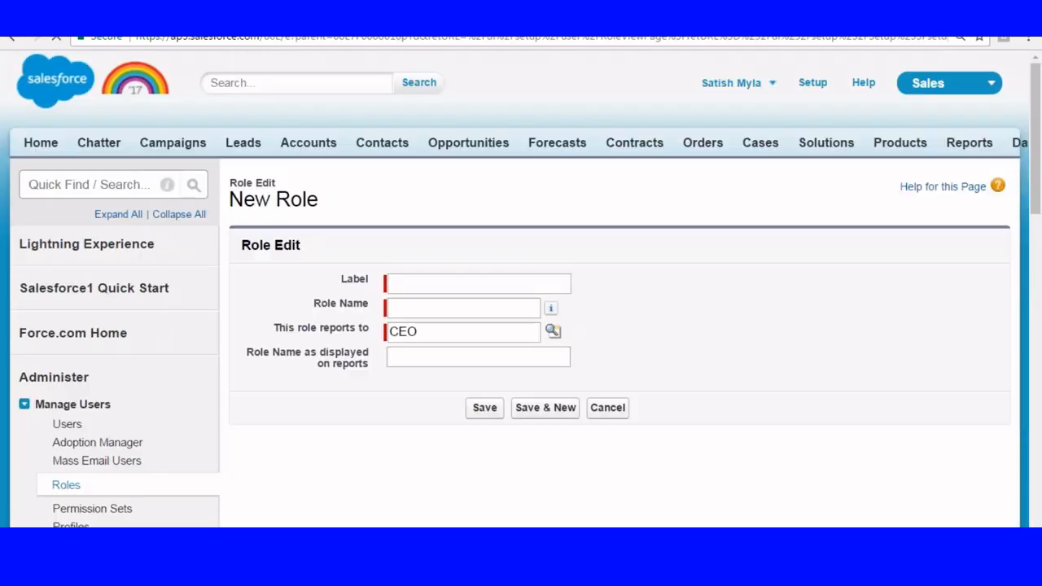
click(418, 283)
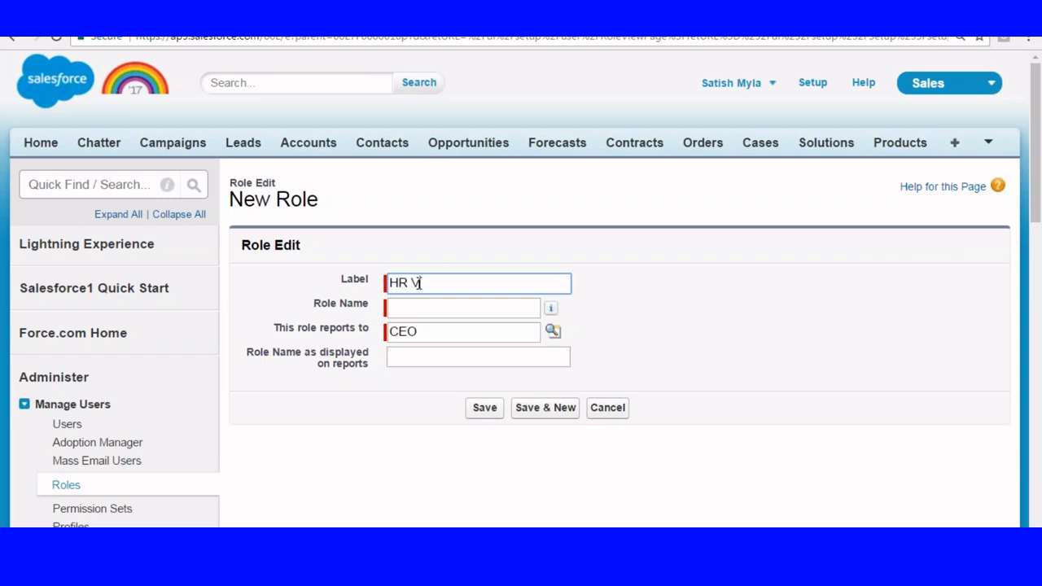
click(436, 308)
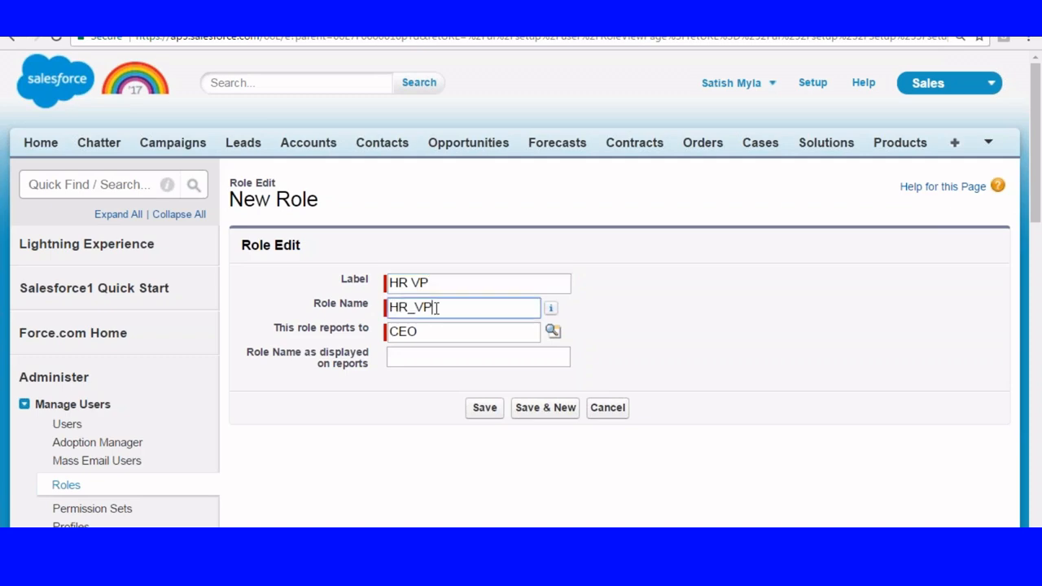
scroll(448, 157, down, 1)
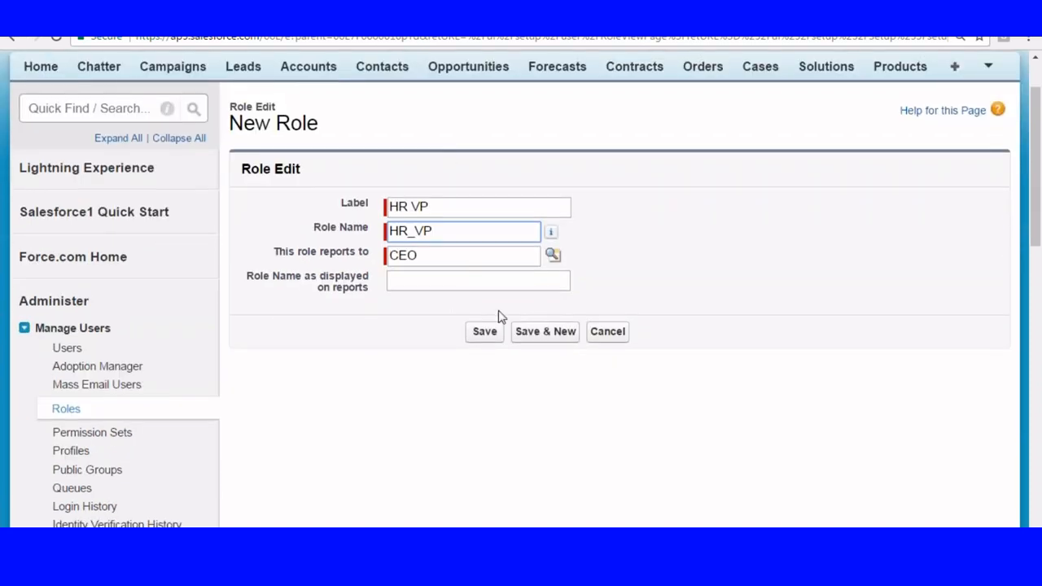
click(485, 332)
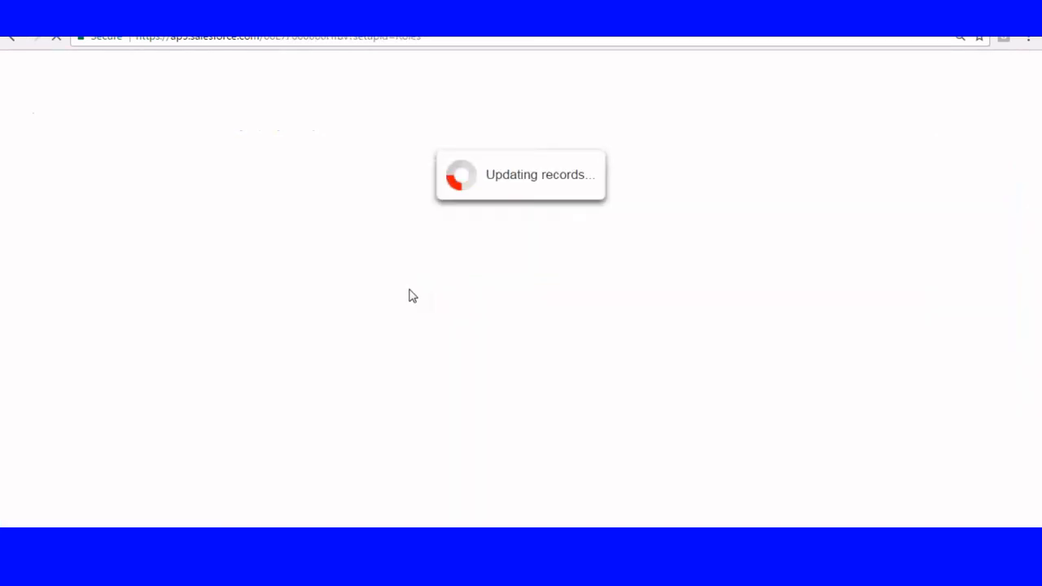
Go back to the role hierarchy and create a role labelled HRManager under HR VP, saving it.
scroll(314, 296, down, 2)
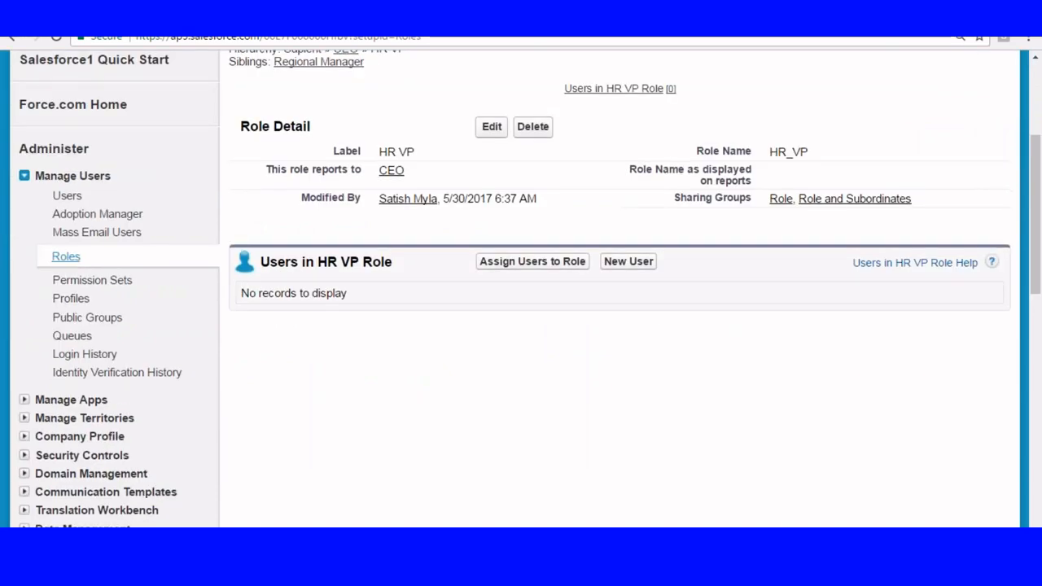
click(66, 257)
scroll(323, 151, down, 3)
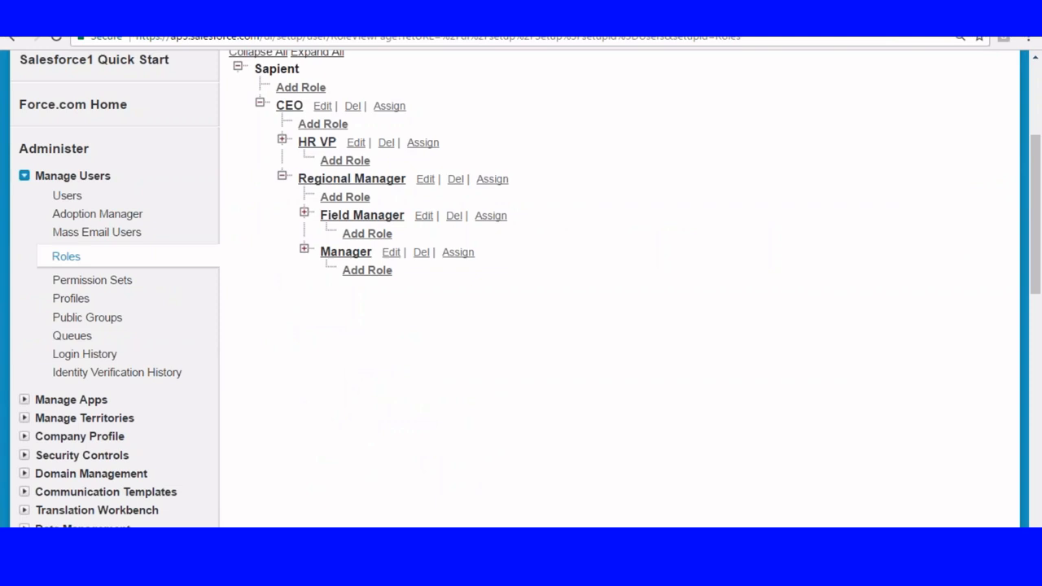
click(338, 162)
scroll(367, 210, down, 2)
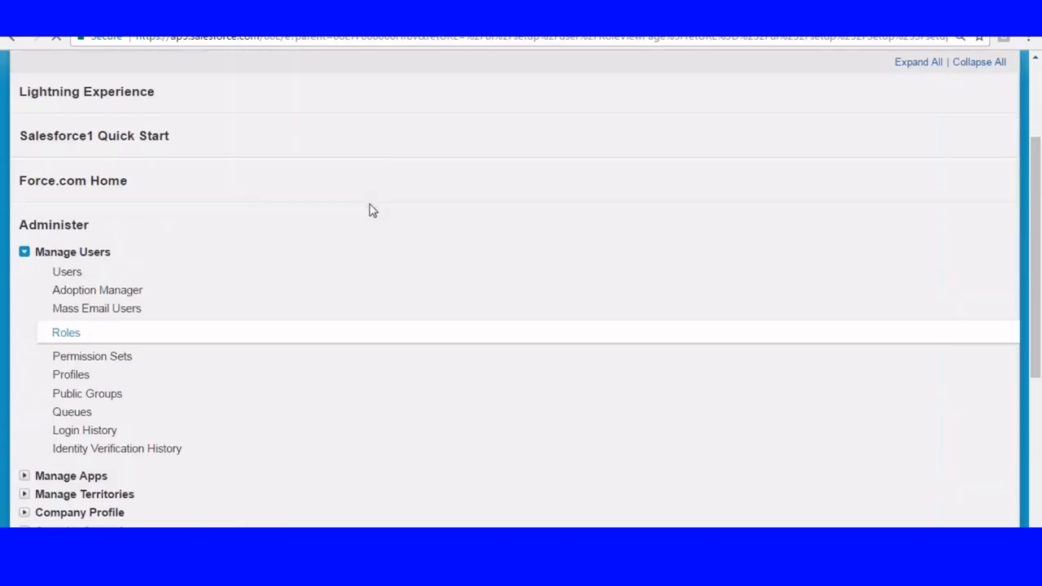
click(408, 131)
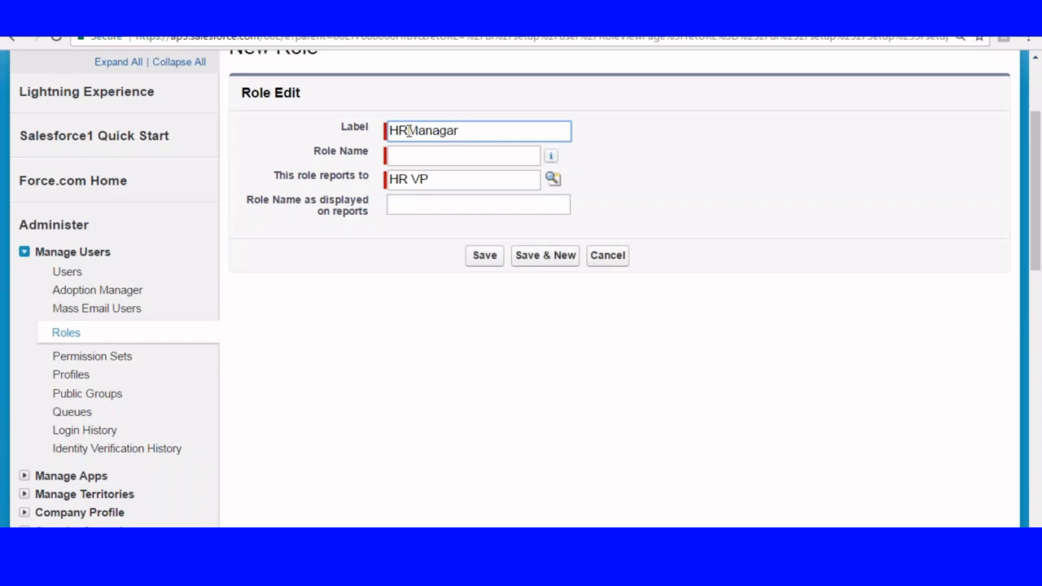
click(504, 157)
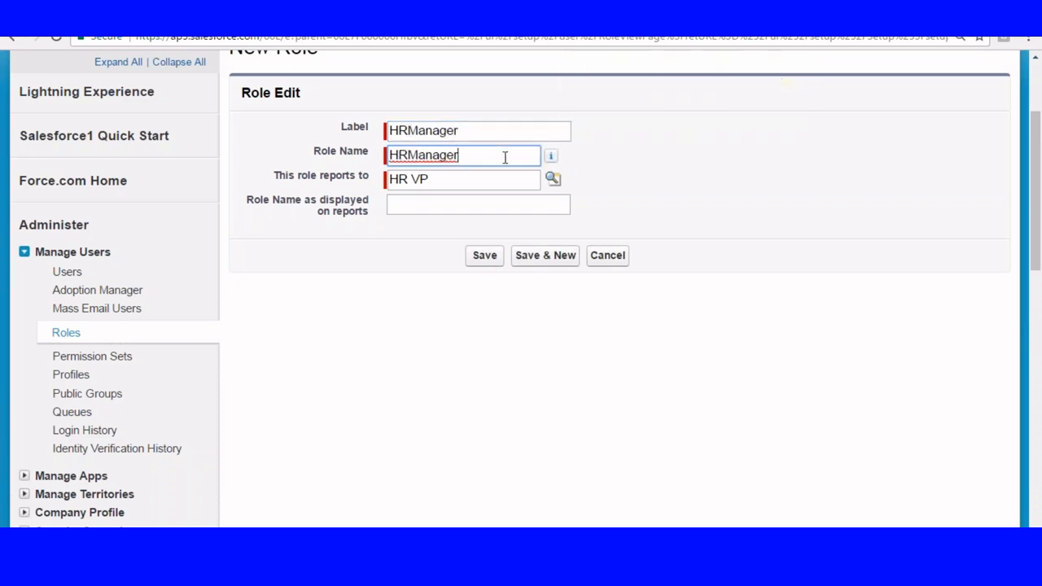
click(484, 254)
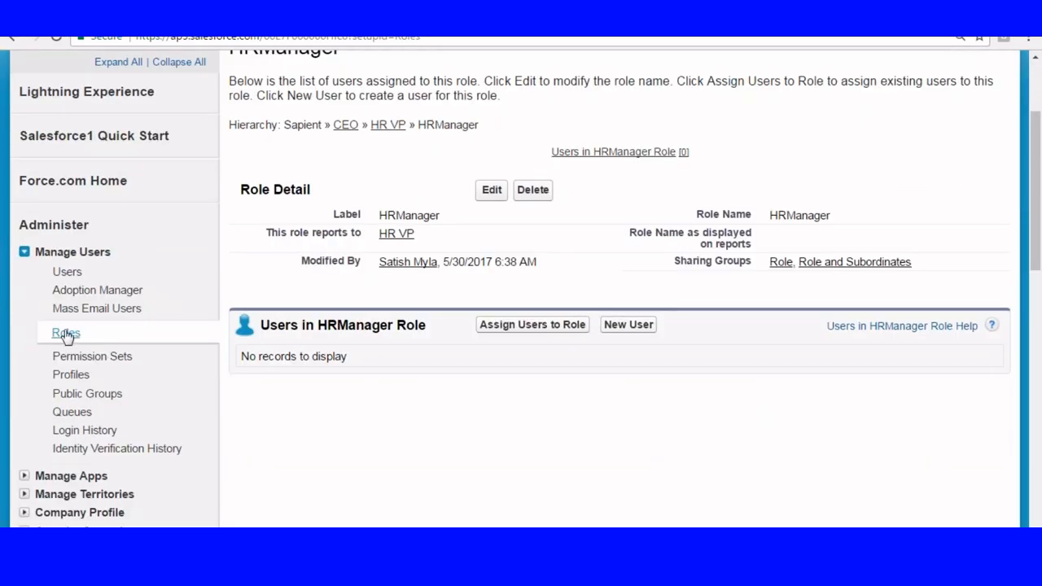
Reopen the role hierarchy and expand the HR VP branch down to the HRManager role.
click(66, 329)
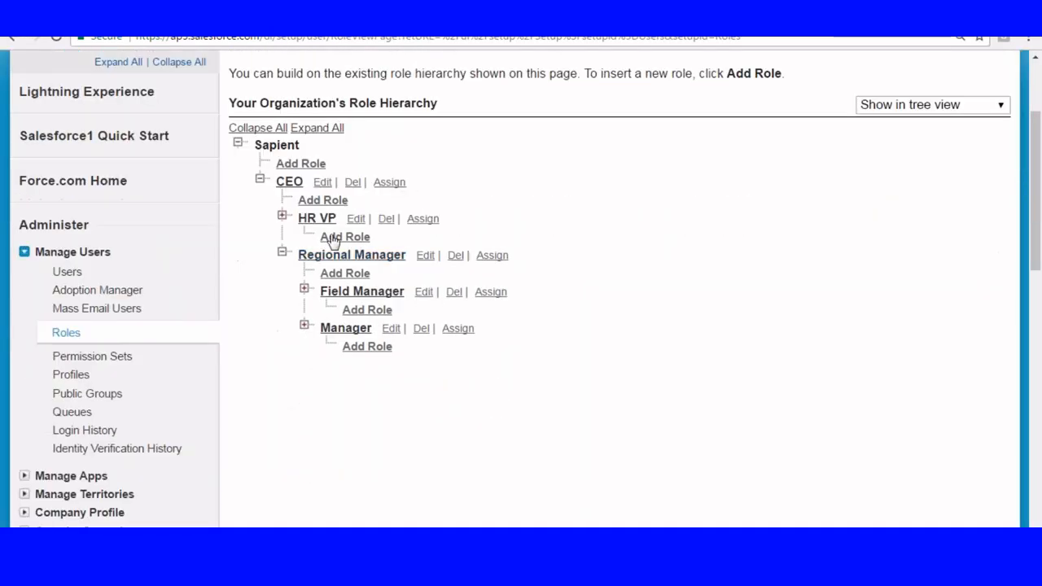
click(282, 216)
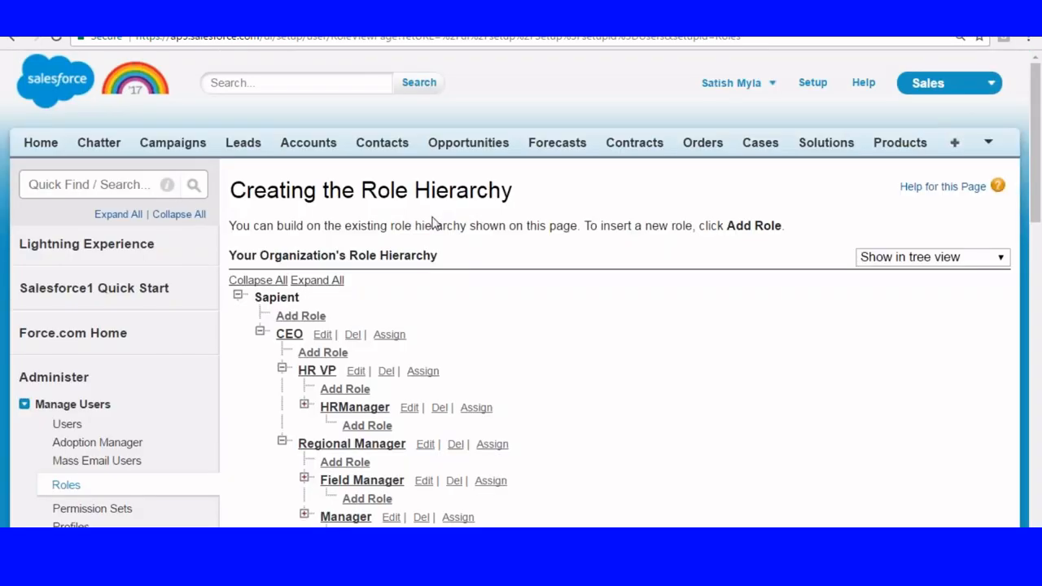
click(367, 258)
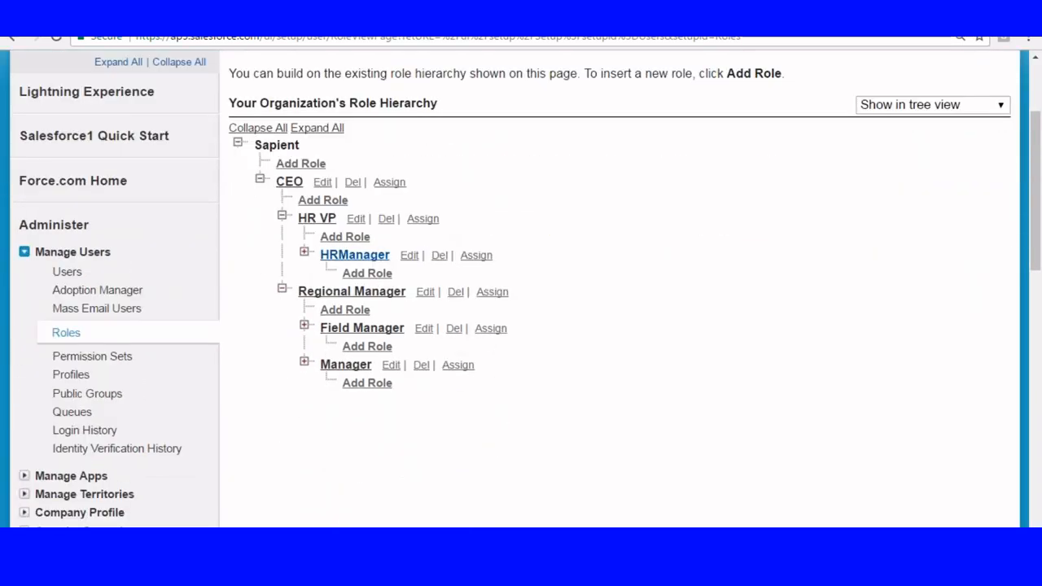
Add a role labelled HRExecutive under HRManager, save it and return to the role hierarchy.
click(365, 273)
click(428, 286)
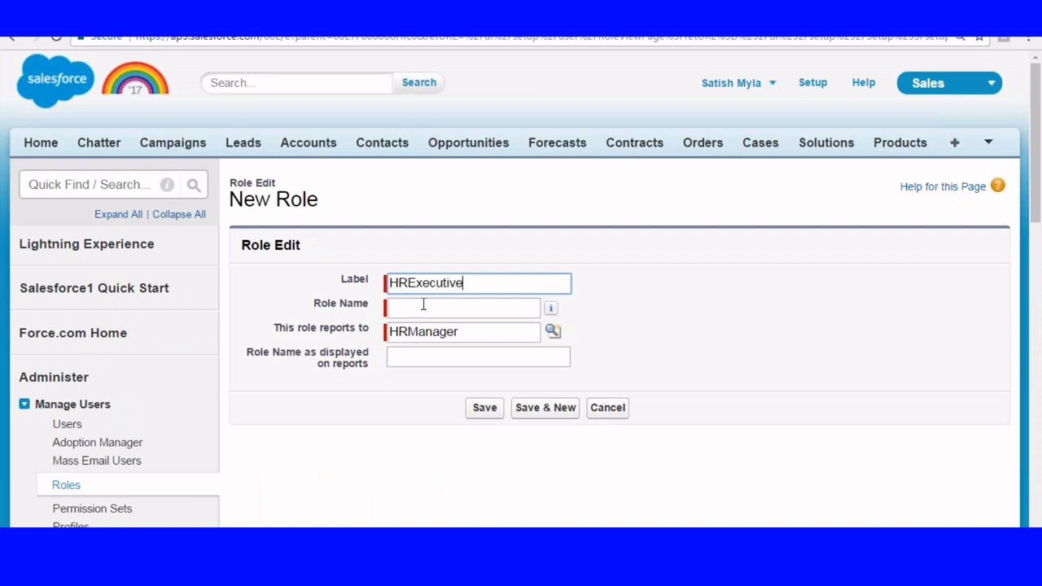
click(423, 305)
scroll(502, 374, down, 1)
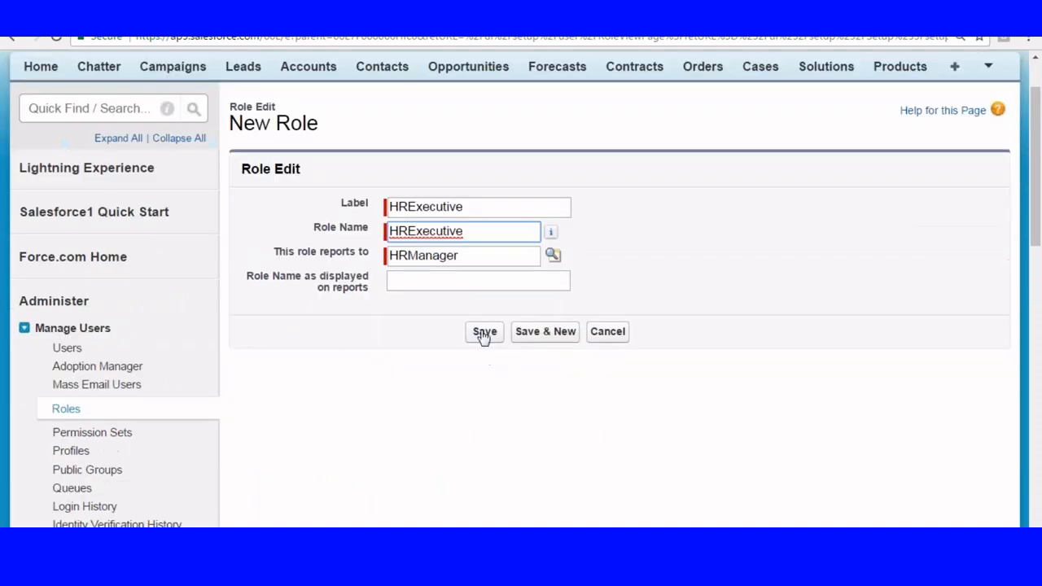
click(484, 333)
scroll(351, 263, down, 3)
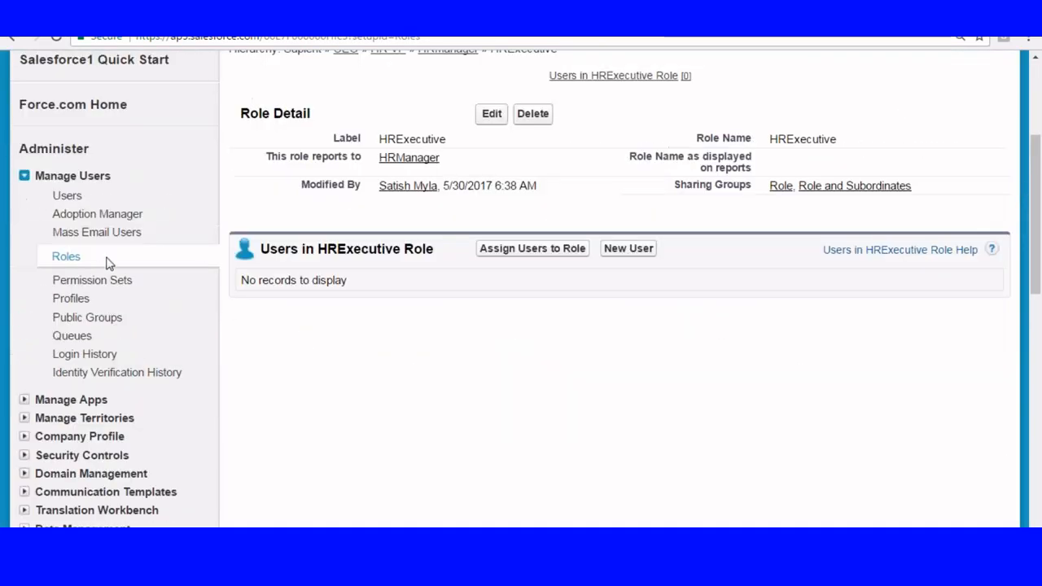
click(77, 259)
scroll(550, 254, down, 2)
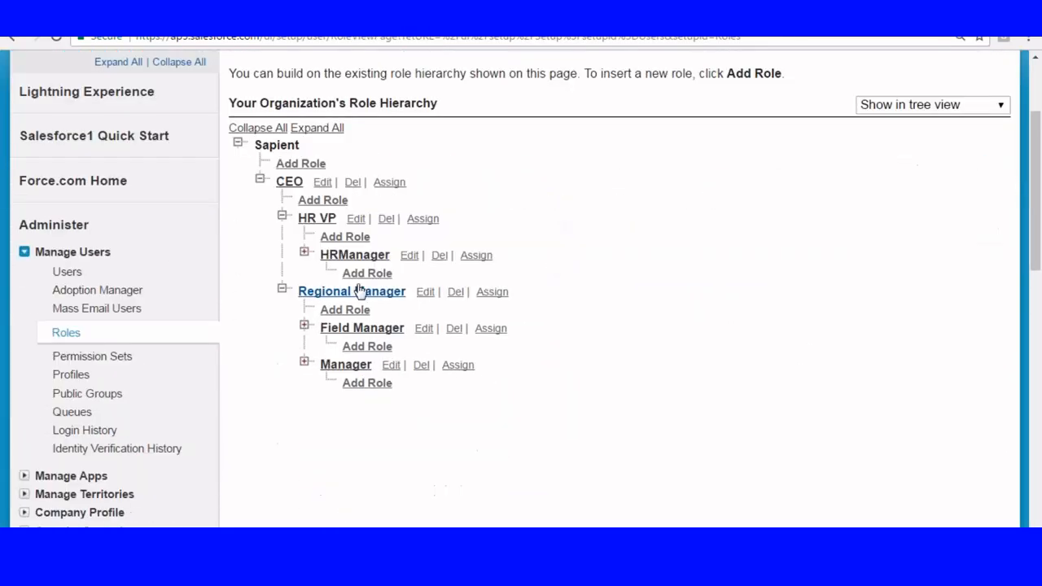
click(343, 237)
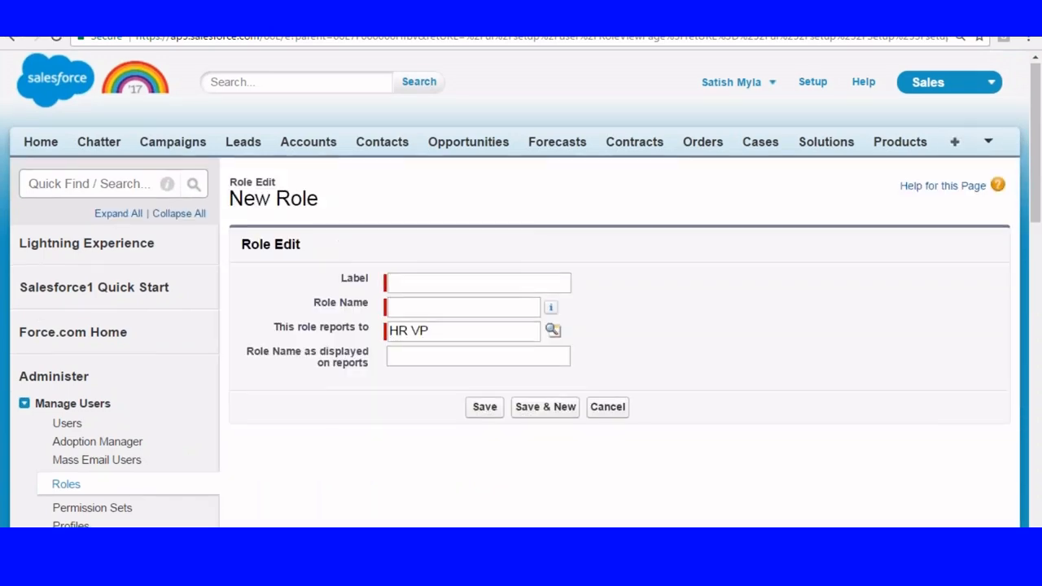
scroll(409, 151, down, 2)
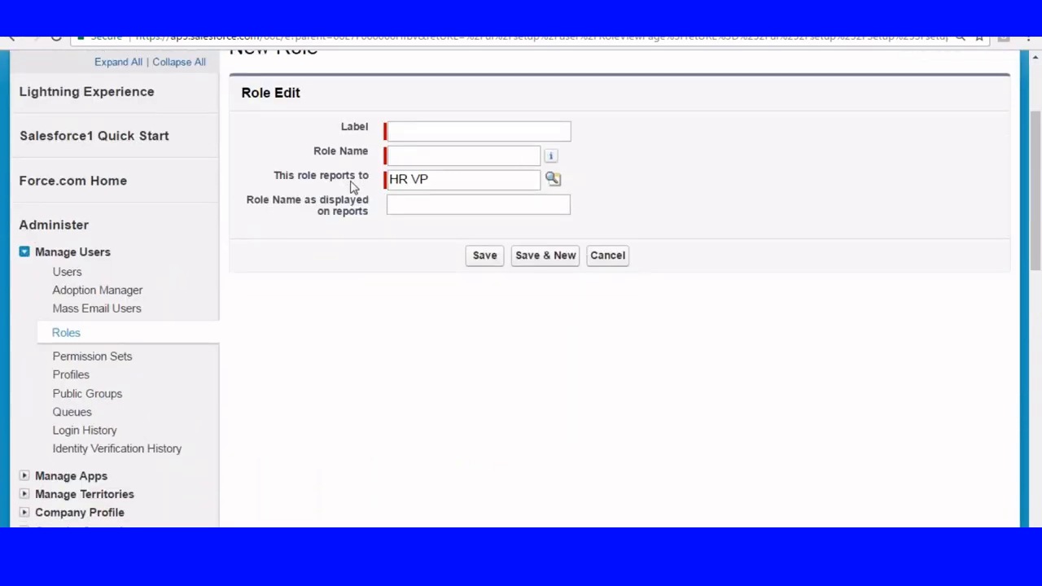
scroll(339, 209, down, 2)
click(67, 181)
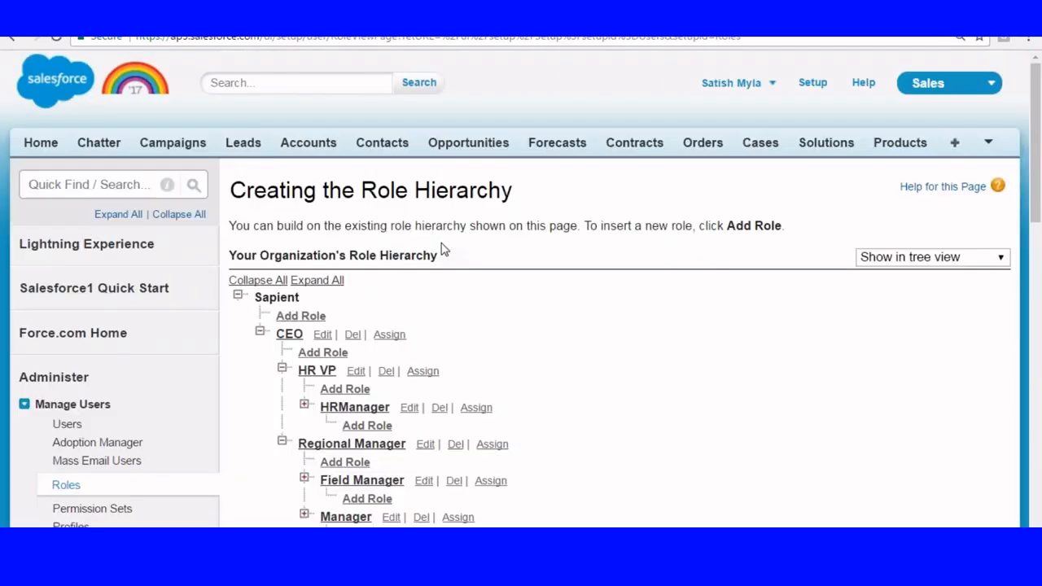
Try to delete the HR VP role and open the HRManager role that reports to it.
scroll(443, 250, down, 3)
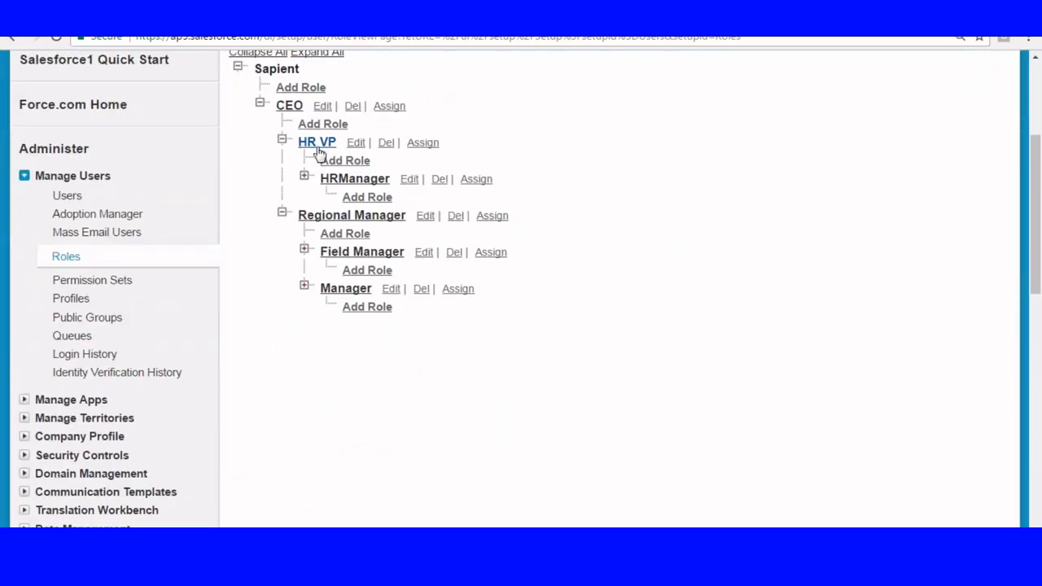
click(388, 144)
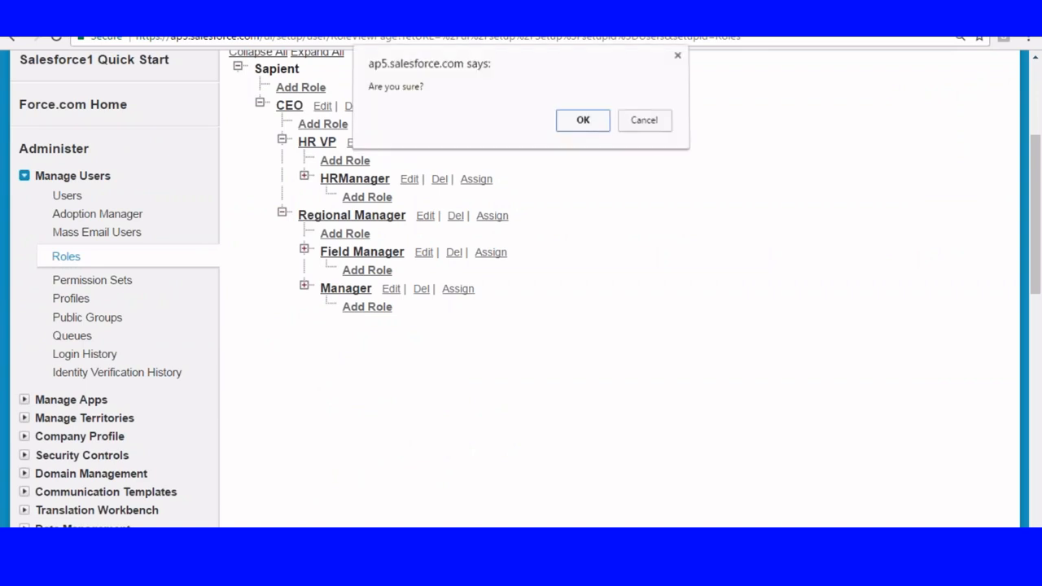
click(582, 119)
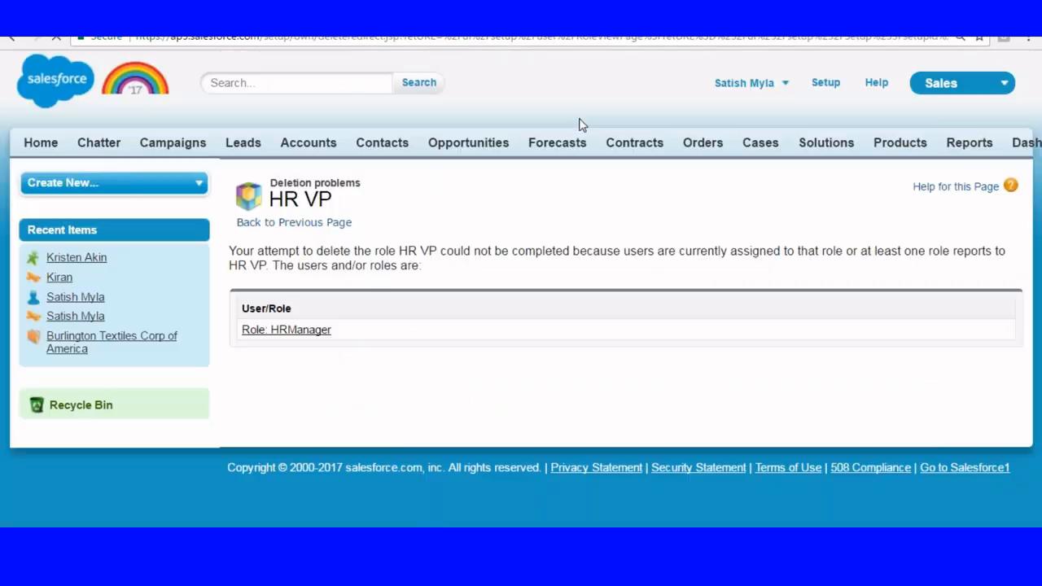
click(259, 331)
scroll(359, 272, down, 2)
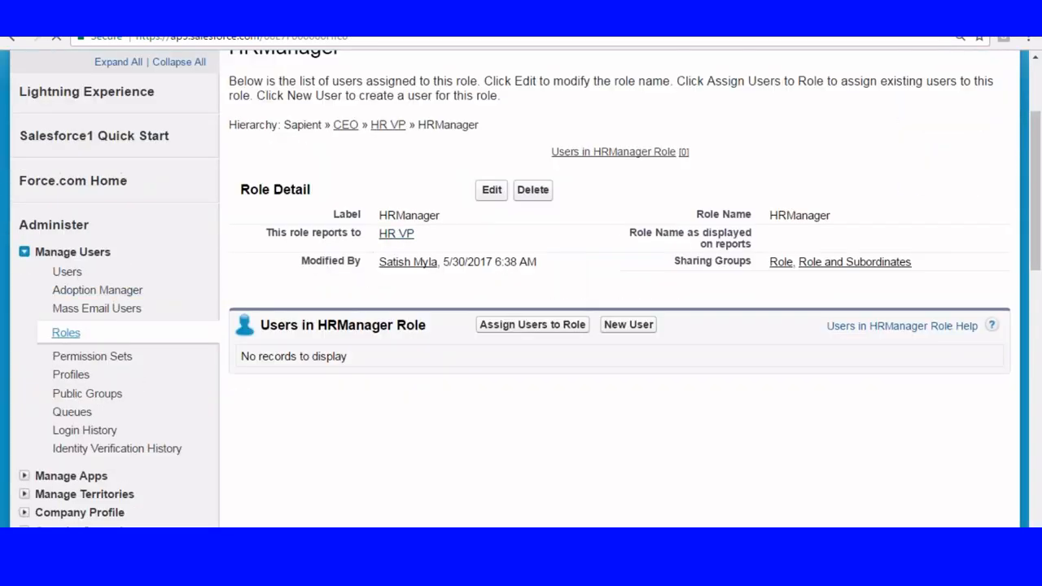
From the role hierarchy, edit the HRManager role so that it reports to CEO and save it.
scroll(452, 265, down, 2)
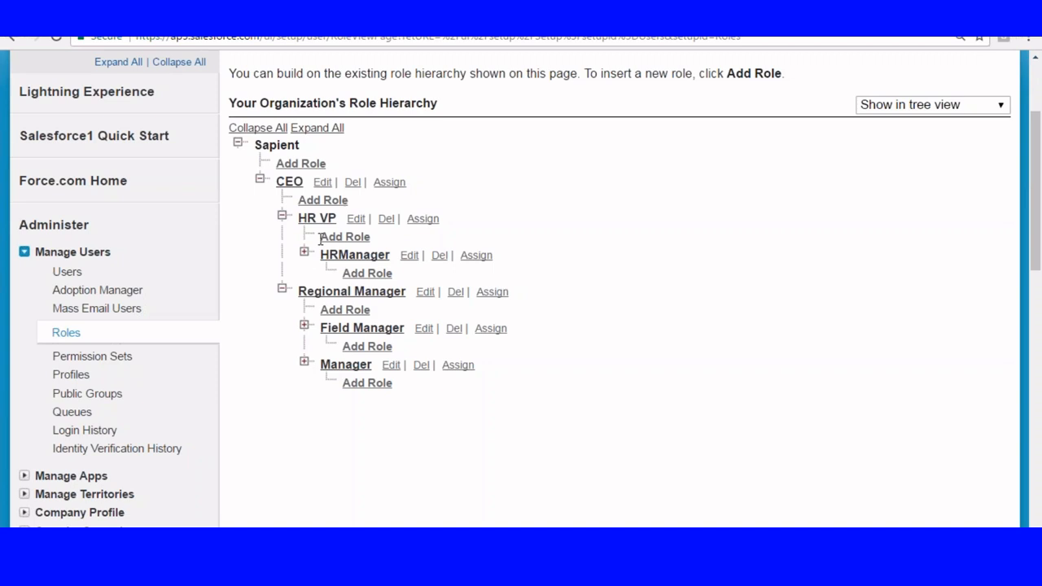
click(410, 257)
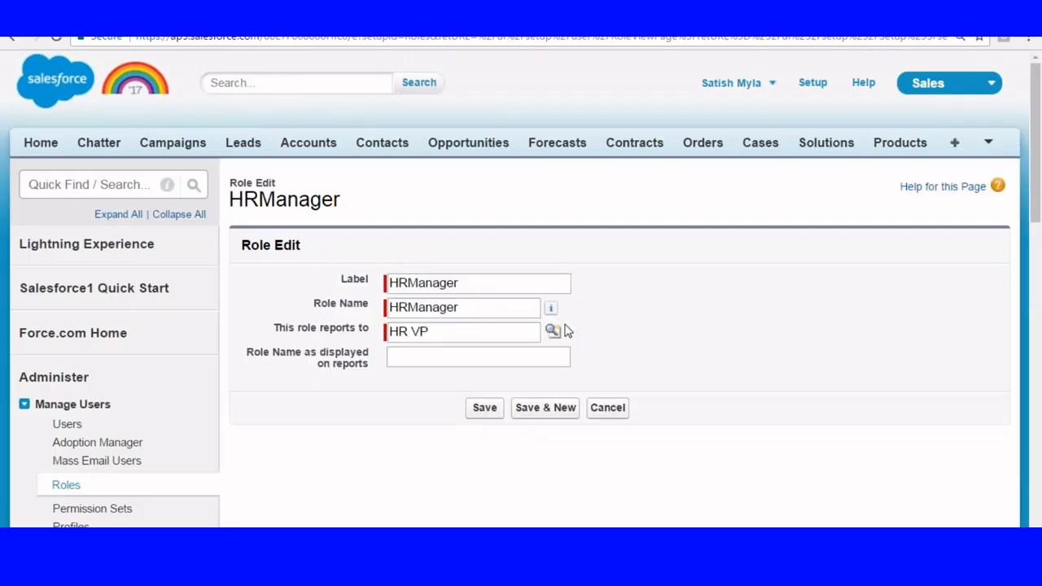
click(553, 333)
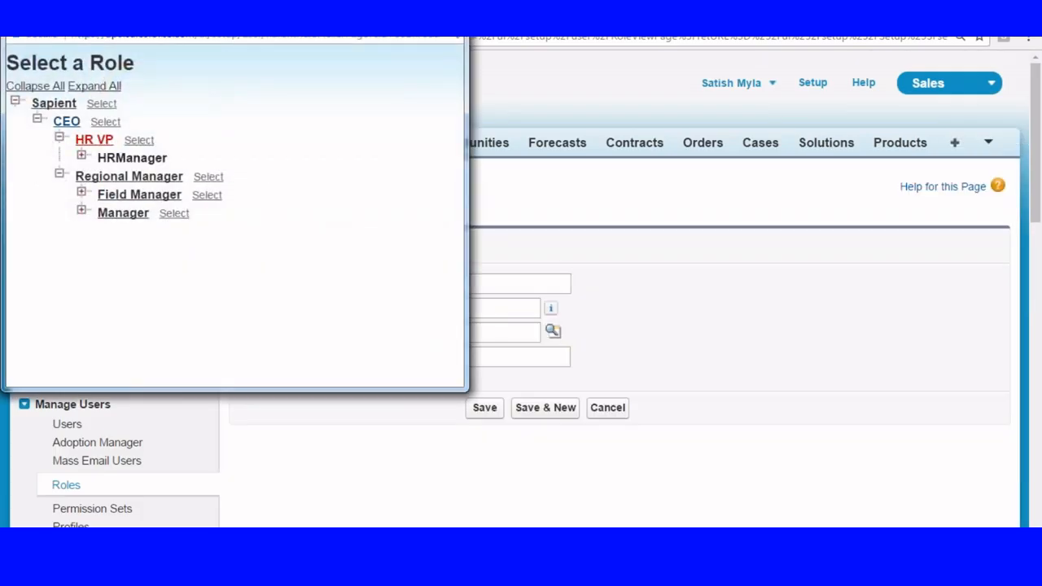
click(69, 124)
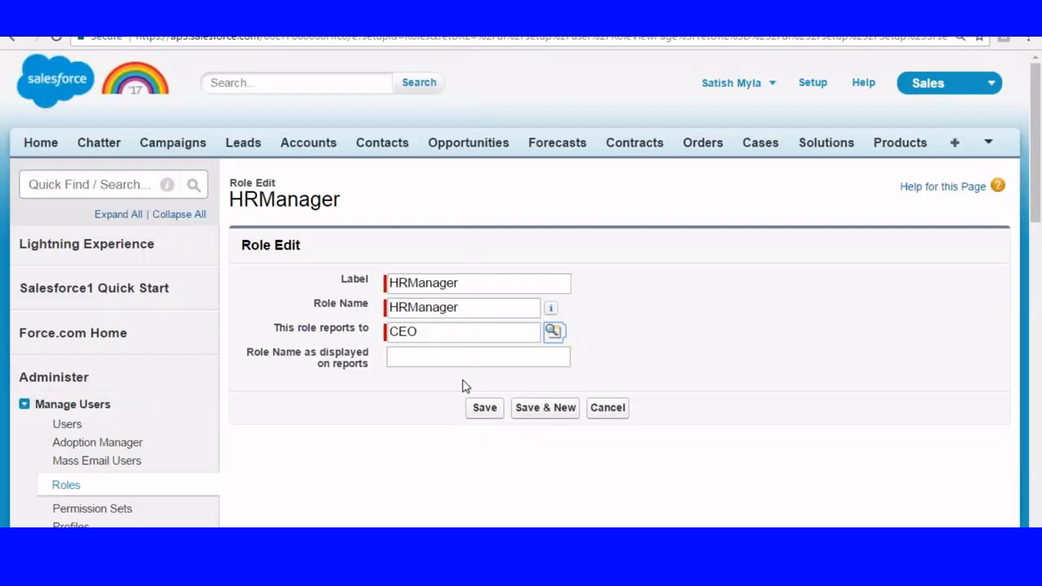
click(485, 408)
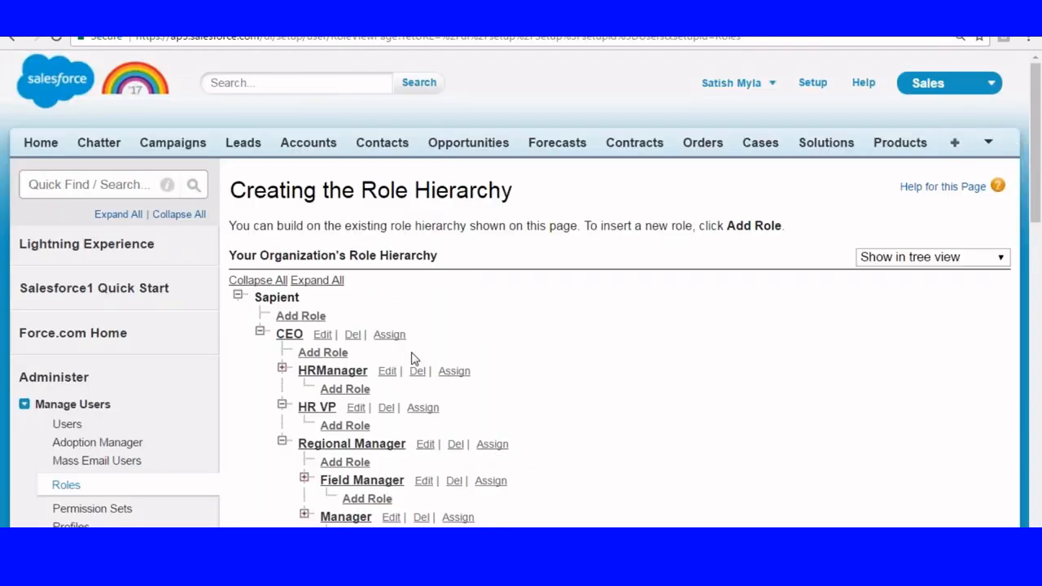
Delete the HR VP role from the role hierarchy and confirm the deletion.
scroll(393, 306, down, 1)
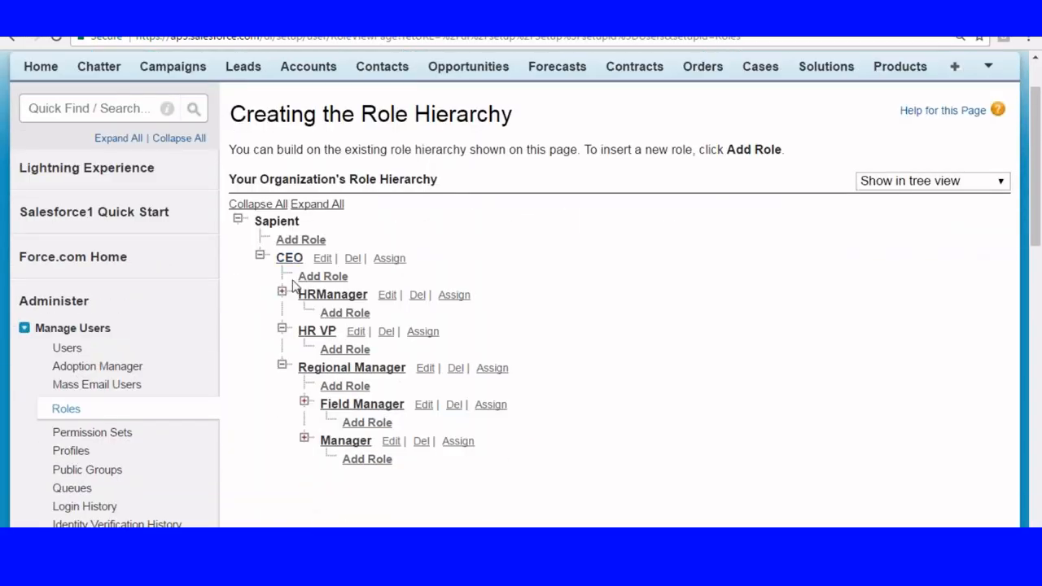
click(386, 332)
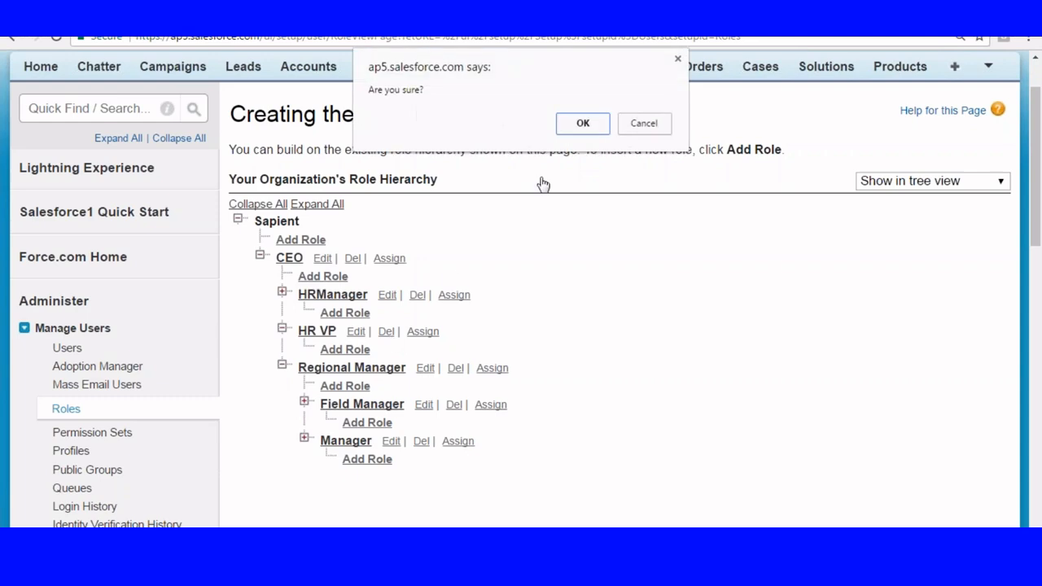
click(583, 125)
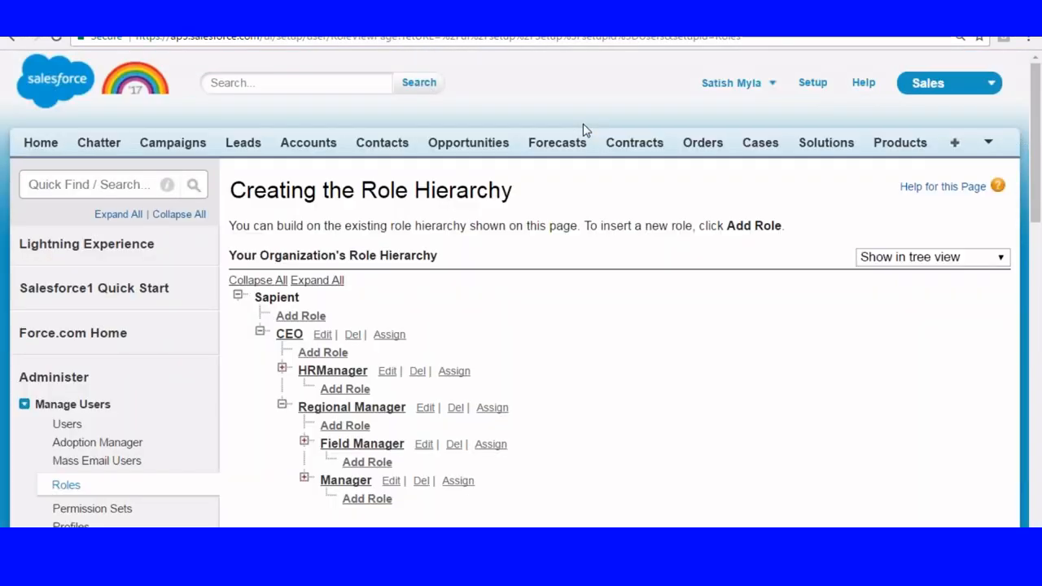
scroll(582, 130, down, 3)
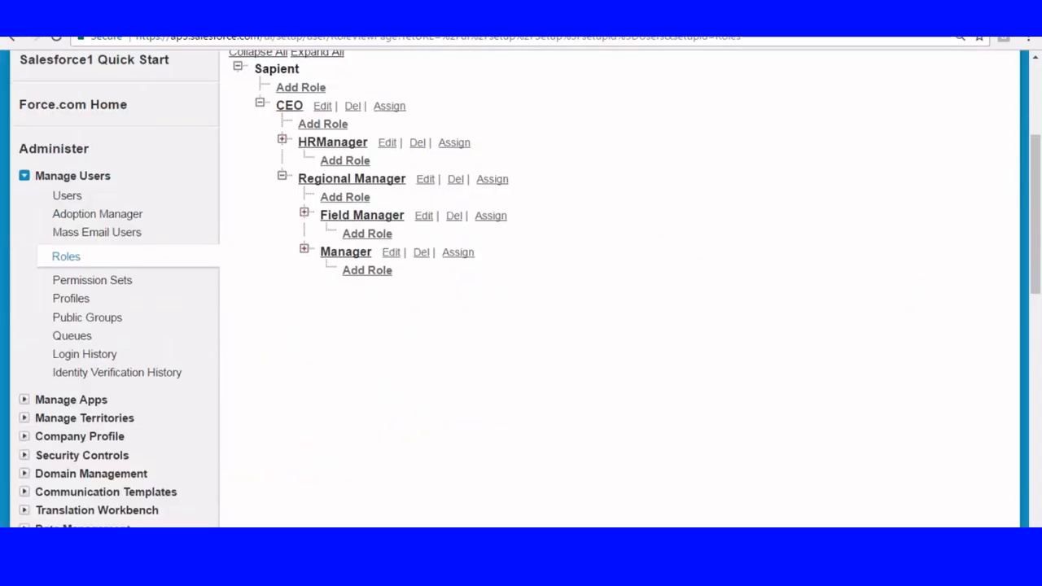
Go to Setup and reopen the role hierarchy from the user management settings.
scroll(787, 121, up, 3)
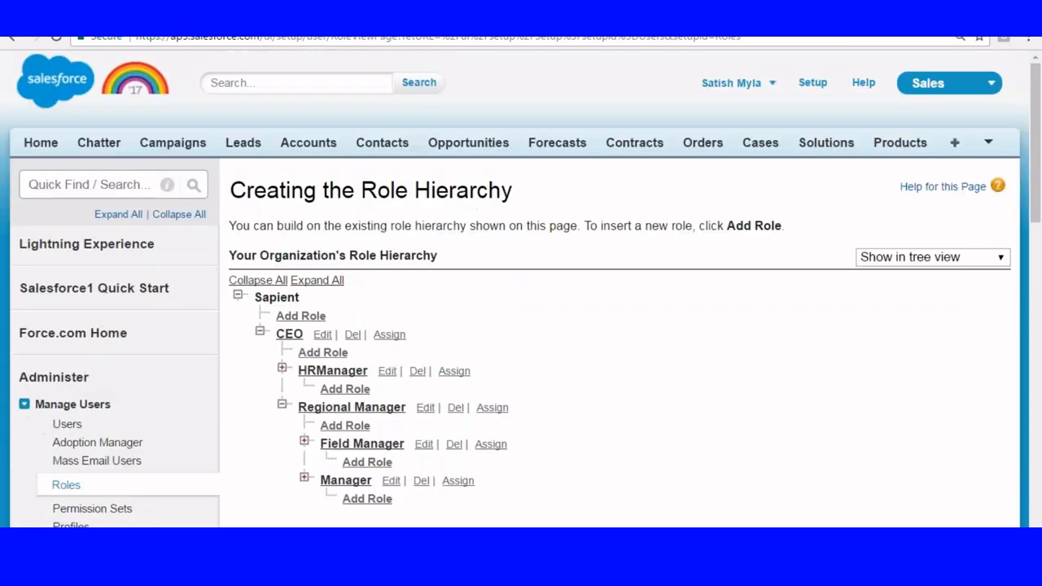
click(813, 82)
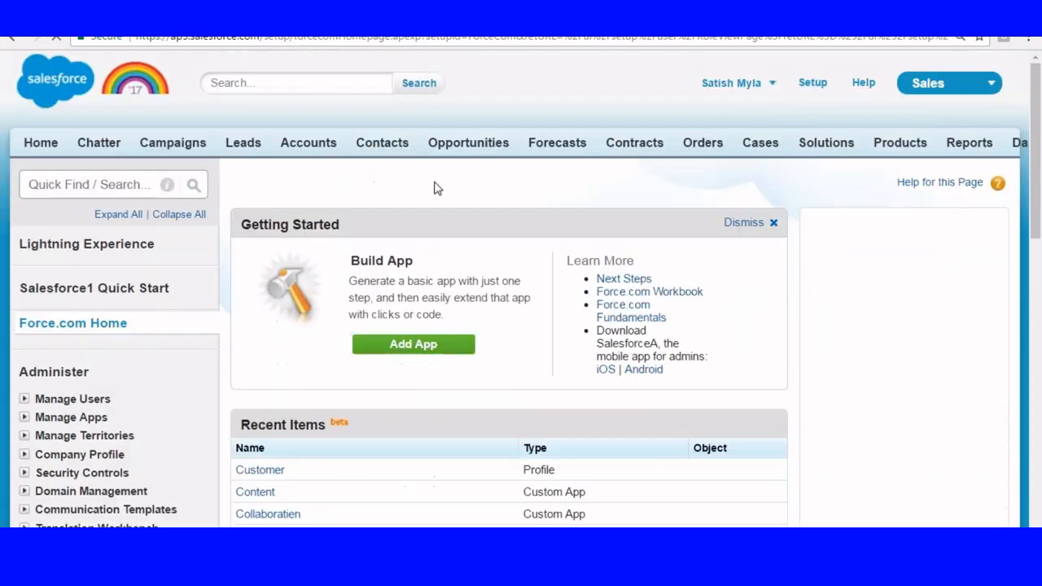
scroll(434, 186, down, 3)
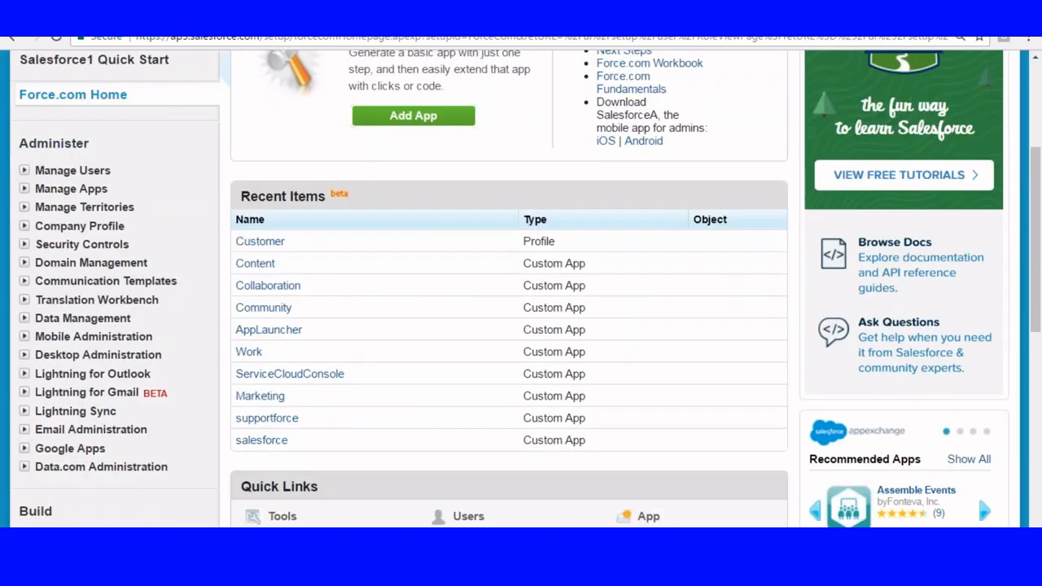
click(30, 170)
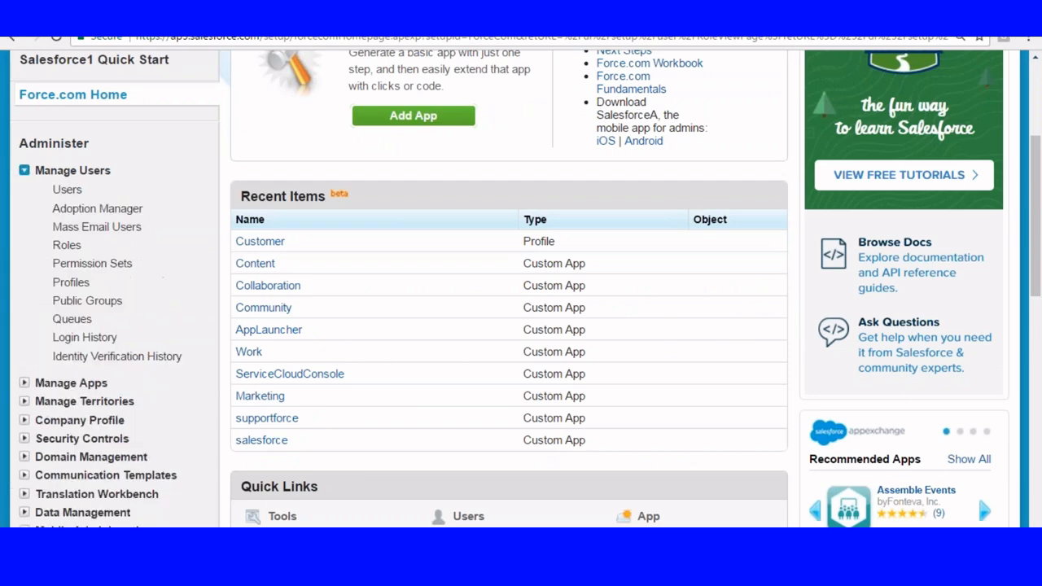
click(67, 245)
scroll(104, 248, down, 1)
scroll(360, 175, down, 2)
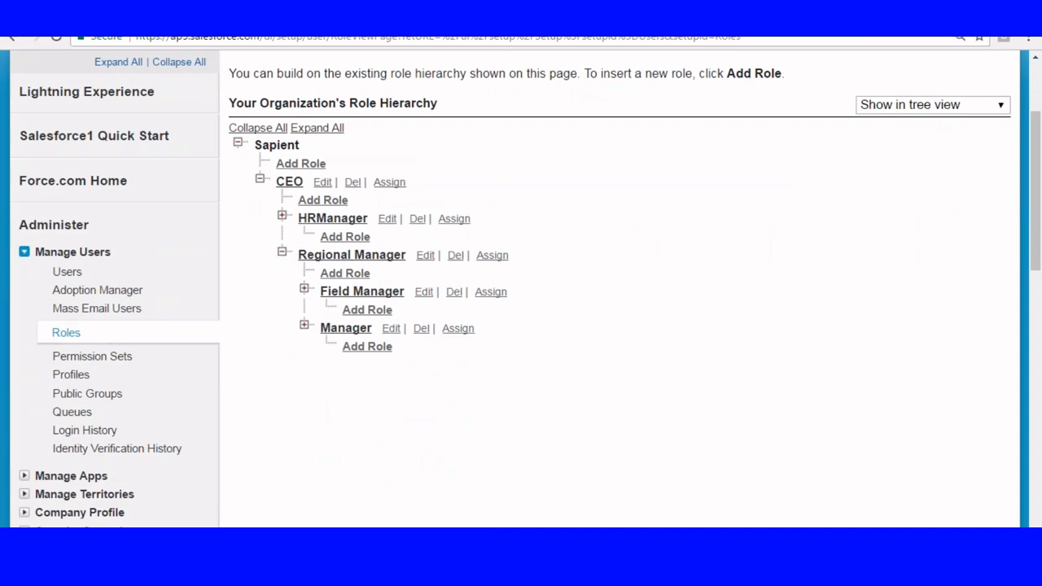
Create a role labelled Sales VP that reports to CEO and save it.
click(322, 200)
scroll(414, 142, down, 2)
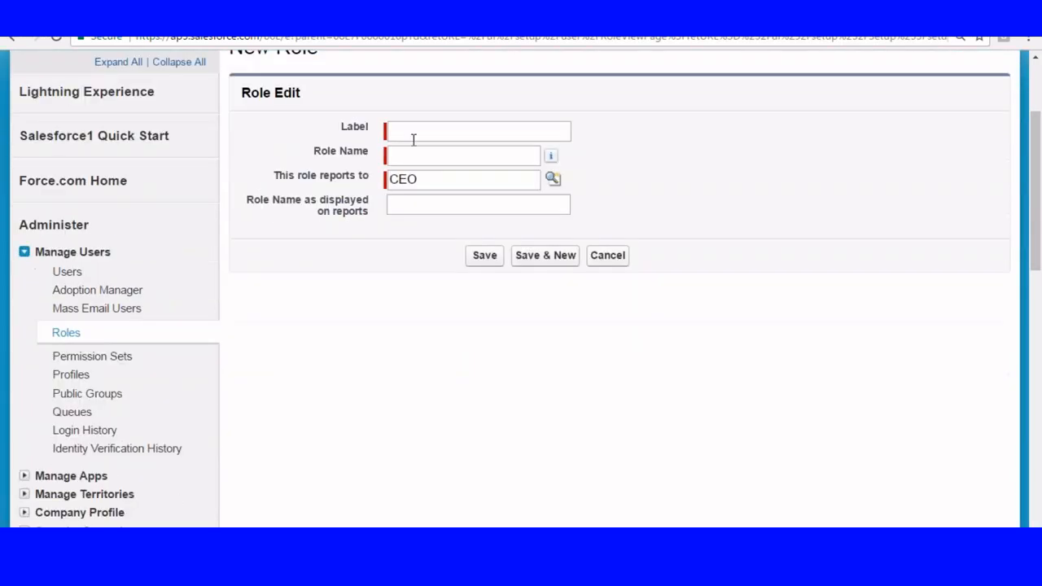
click(414, 140)
text(Sales VP)
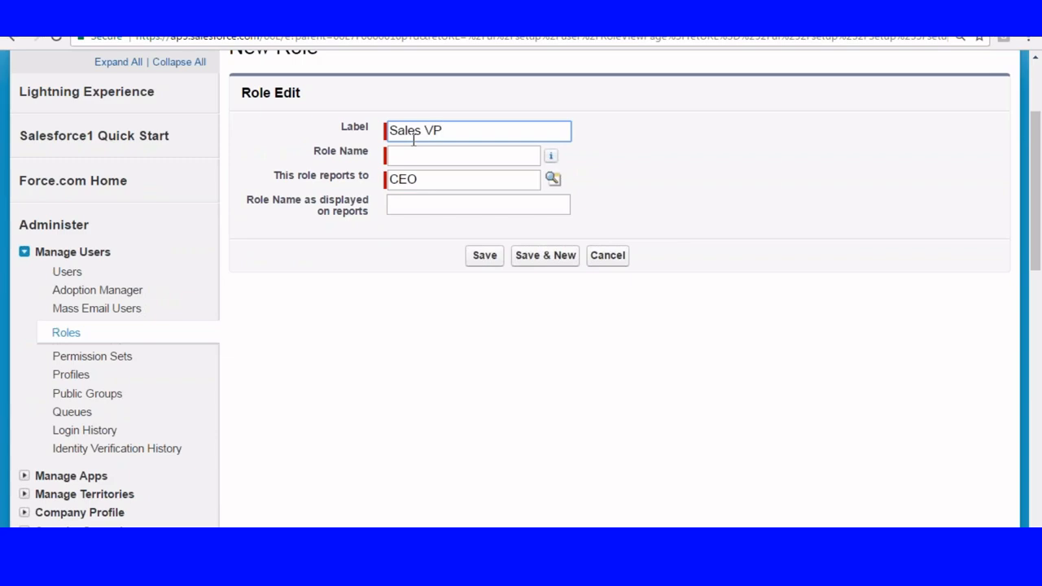
click(417, 155)
click(489, 258)
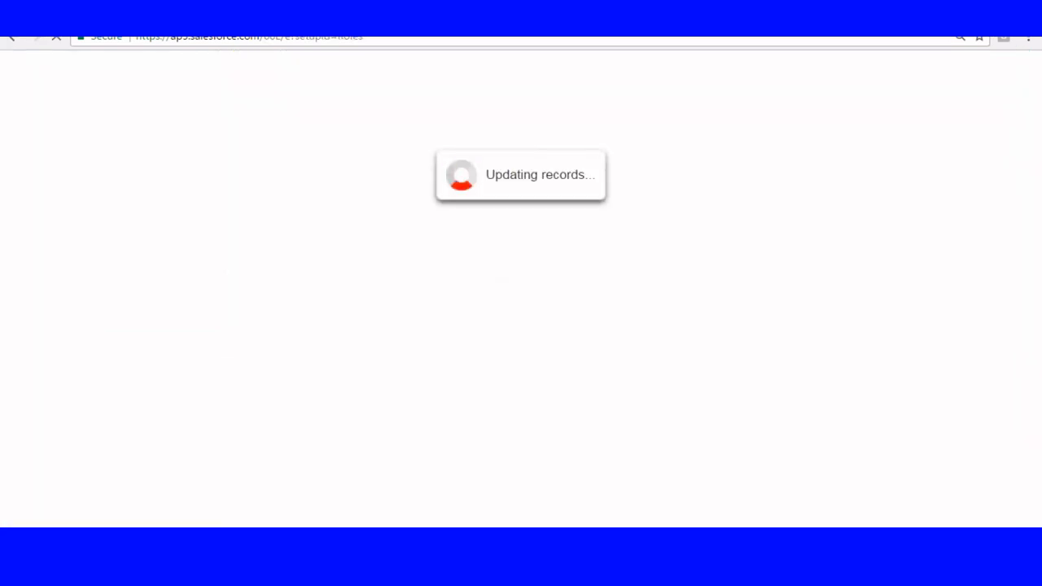
Return to the role hierarchy and add a role labelled Sales Manager under Sales VP, saving it.
scroll(204, 291, down, 2)
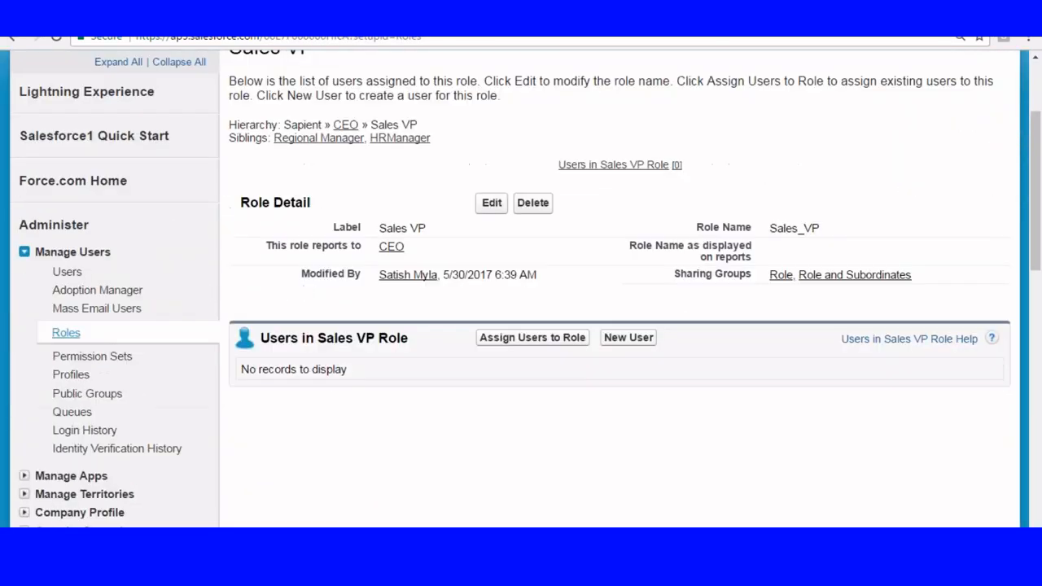
click(66, 331)
scroll(274, 255, down, 2)
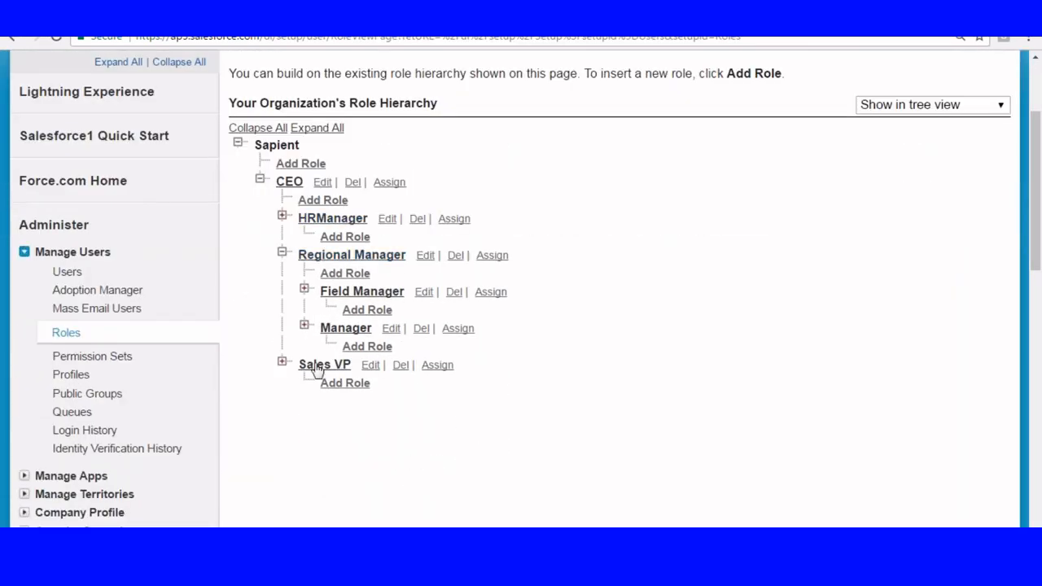
click(348, 386)
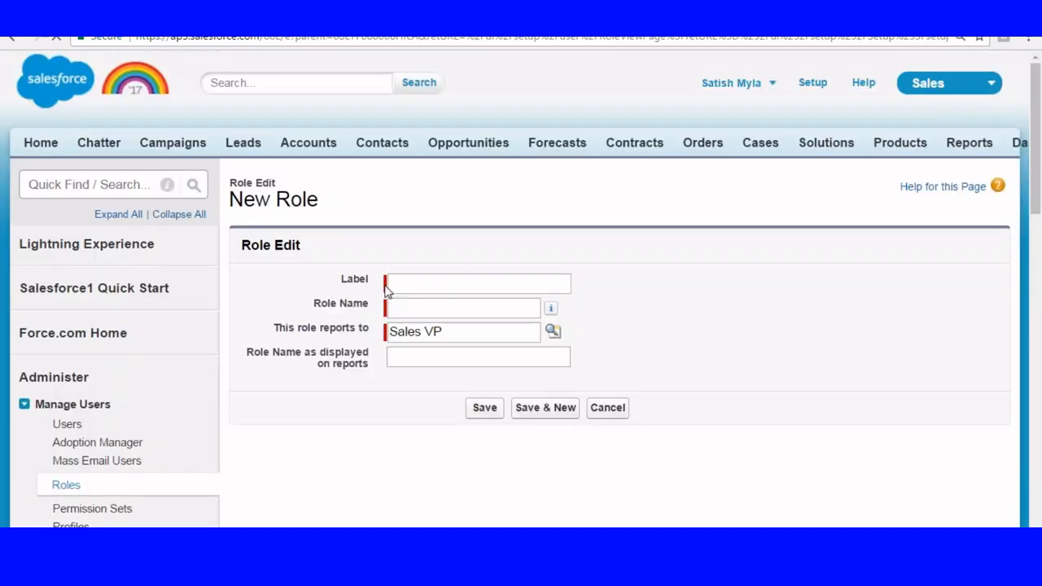
click(390, 280)
text(Sale)
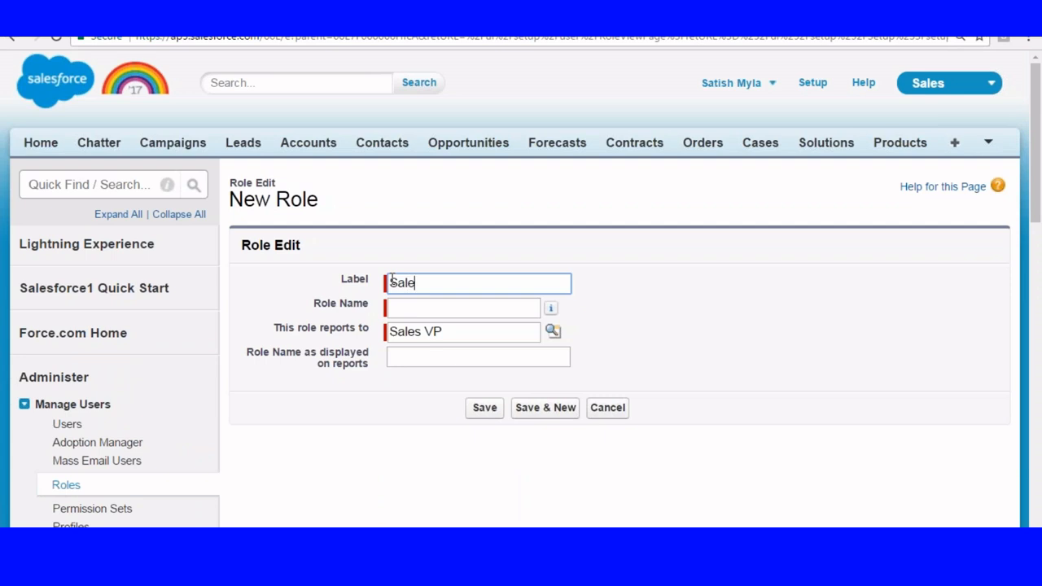
text(s Managar)
key(BackSpace)
text(er)
click(421, 308)
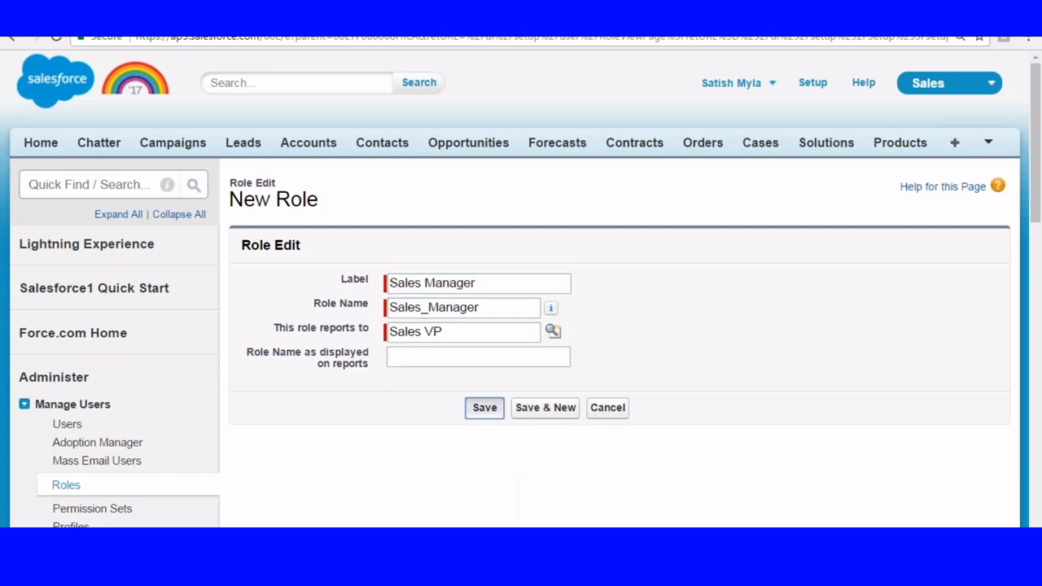
click(484, 407)
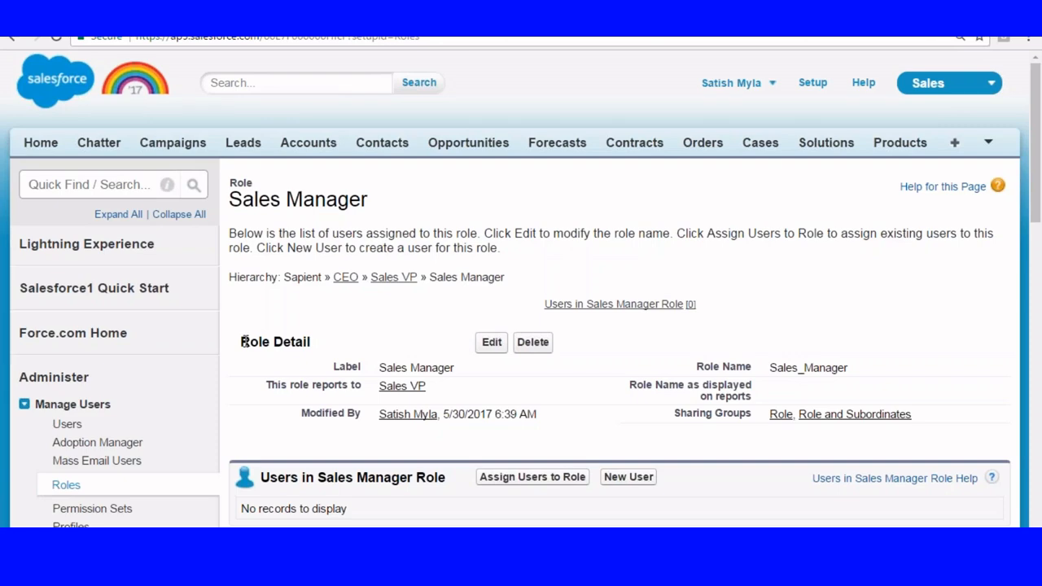
Reopen the role hierarchy and display the roles in sorted list view.
click(66, 485)
scroll(401, 254, down, 1)
scroll(401, 254, down, 2)
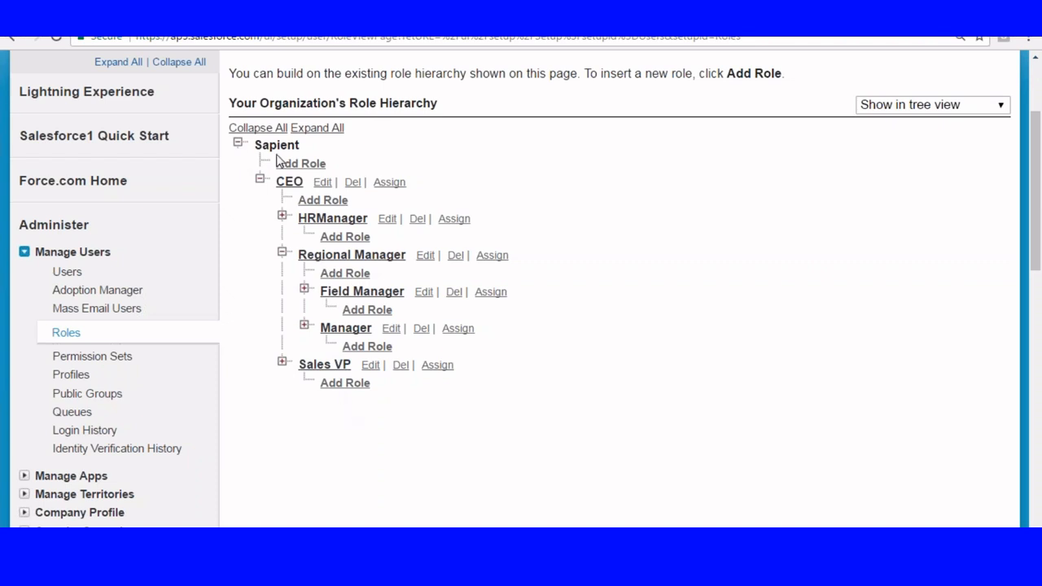
click(910, 106)
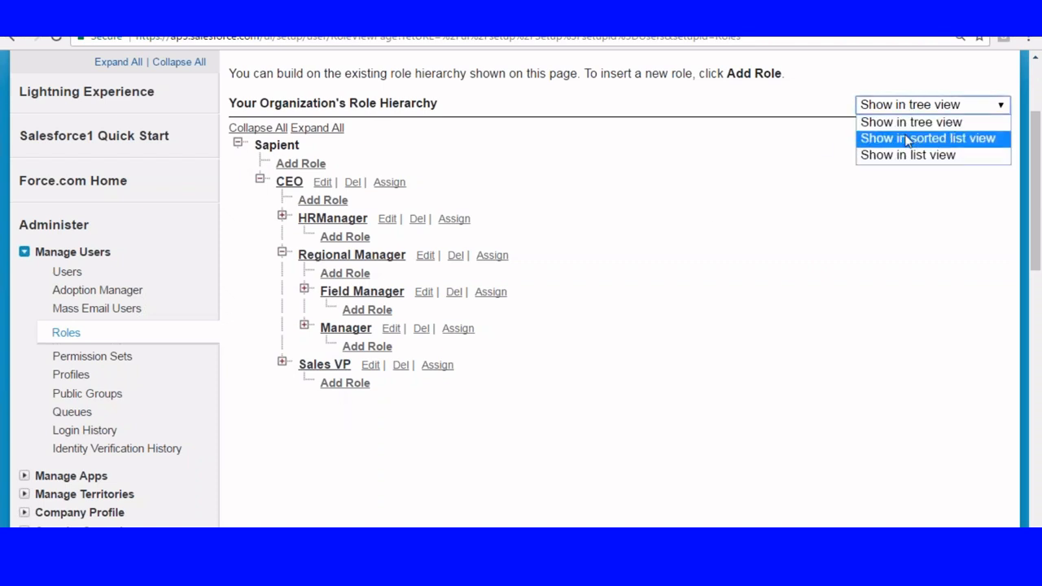
click(907, 138)
scroll(907, 140, down, 3)
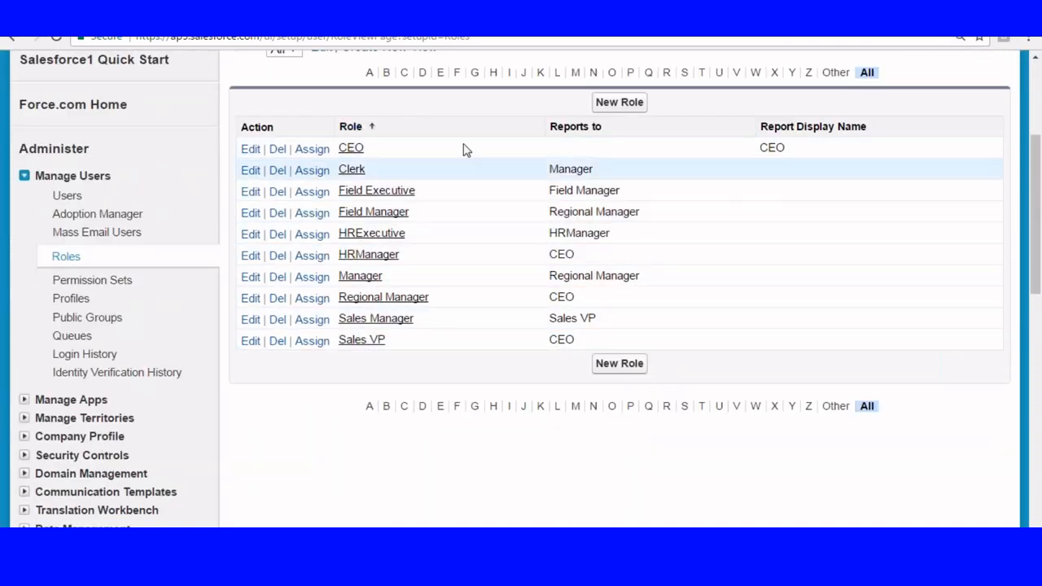
Display the roles in list view and look through the indented reporting structure.
scroll(810, 126, up, 3)
click(951, 181)
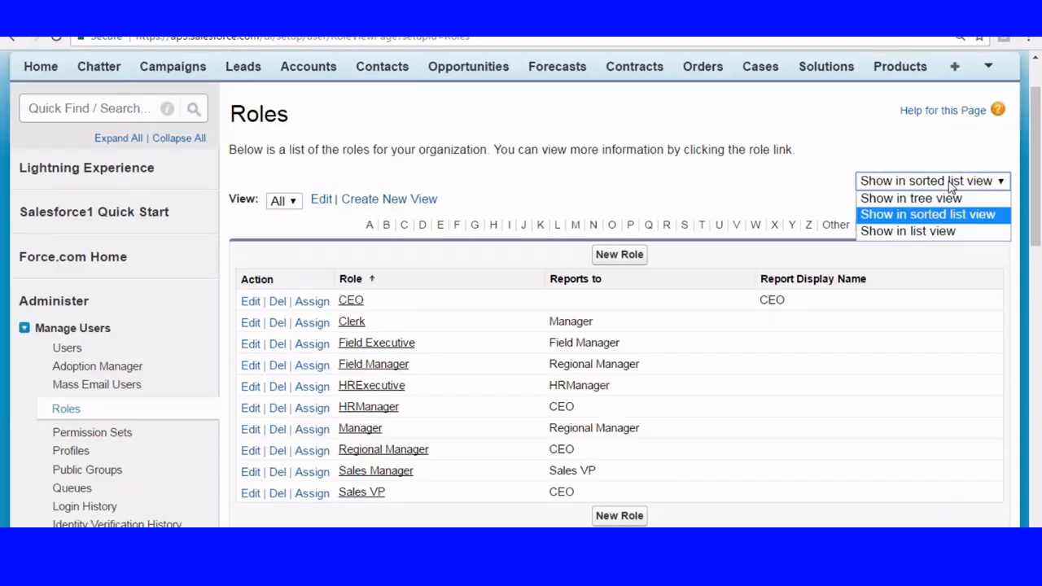
click(912, 231)
scroll(551, 187, down, 3)
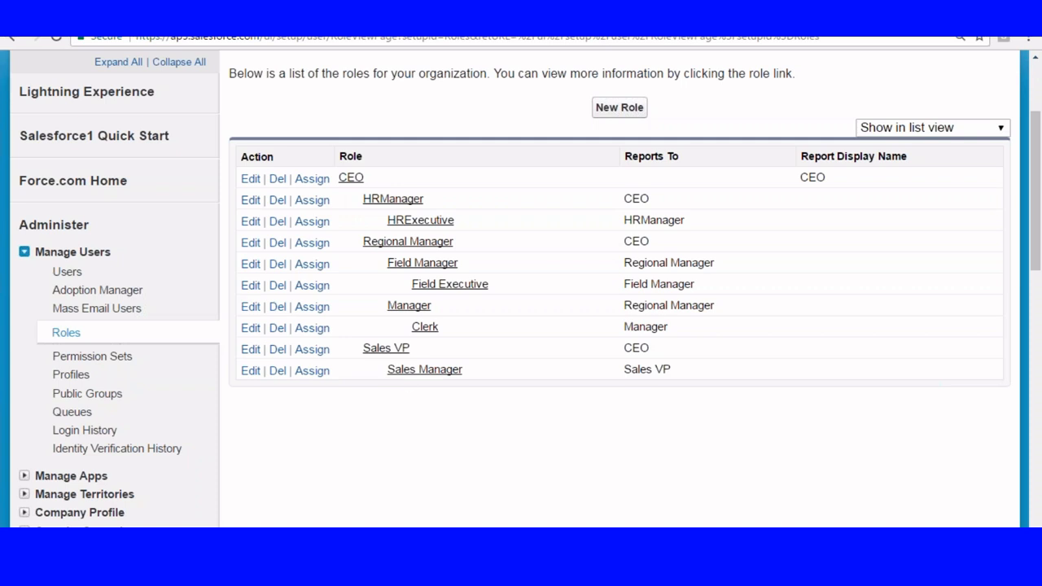
scroll(255, 384, down, 2)
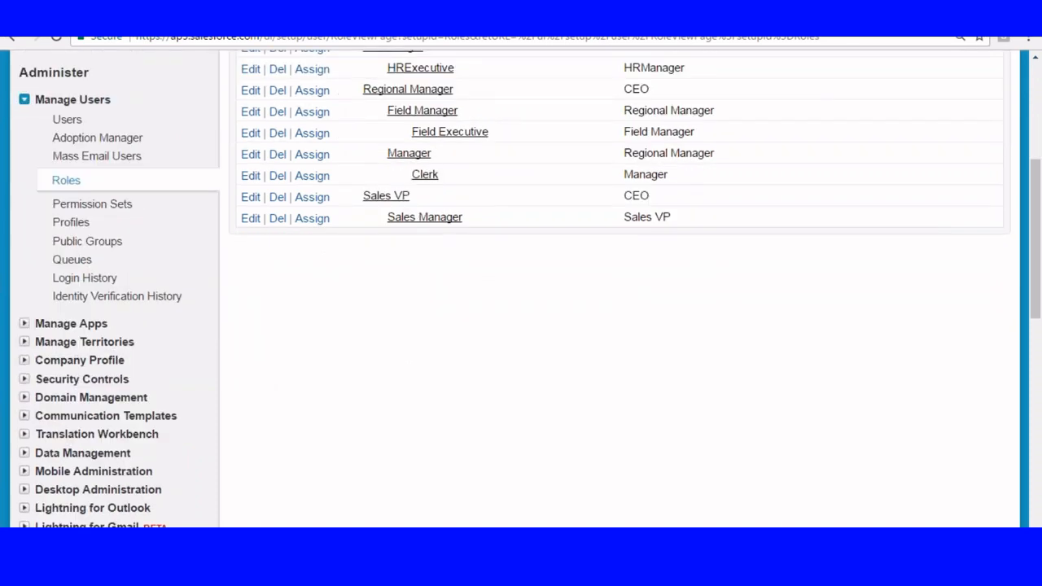
Switch to the Role-Profile-Users.txt notes in the text editor and go to the Roles section at the beginning.
key(alt+Tab)
scroll(342, 225, up, 7)
drag(1033, 193, 1032, 95)
scroll(244, 103, up, 1)
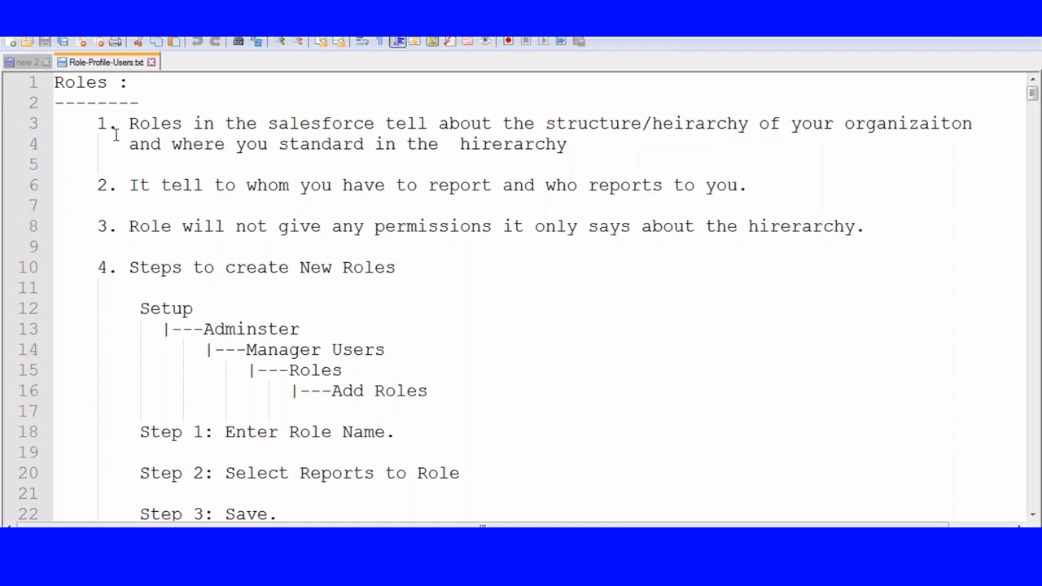
Indent the Manager Users, Roles and Add Roles lines of the role creation path further, so each level is nested under the previous one.
scroll(115, 135, down, 2)
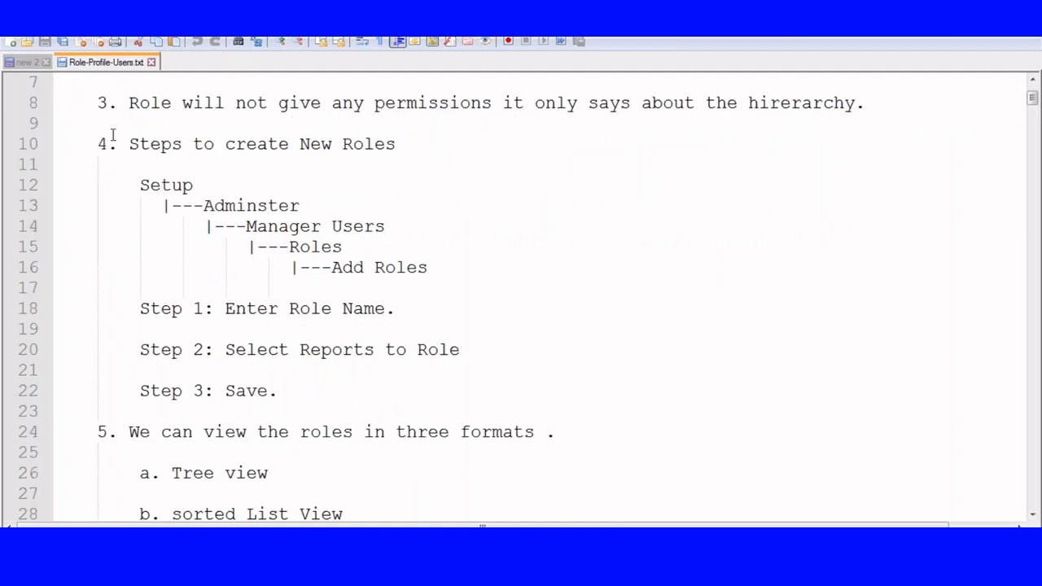
click(205, 226)
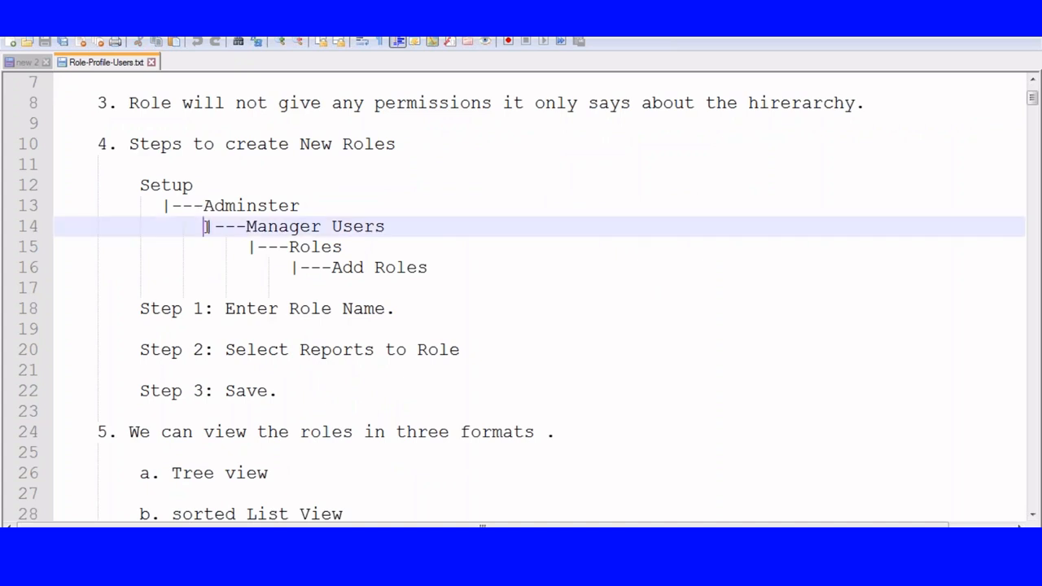
key(Tab)
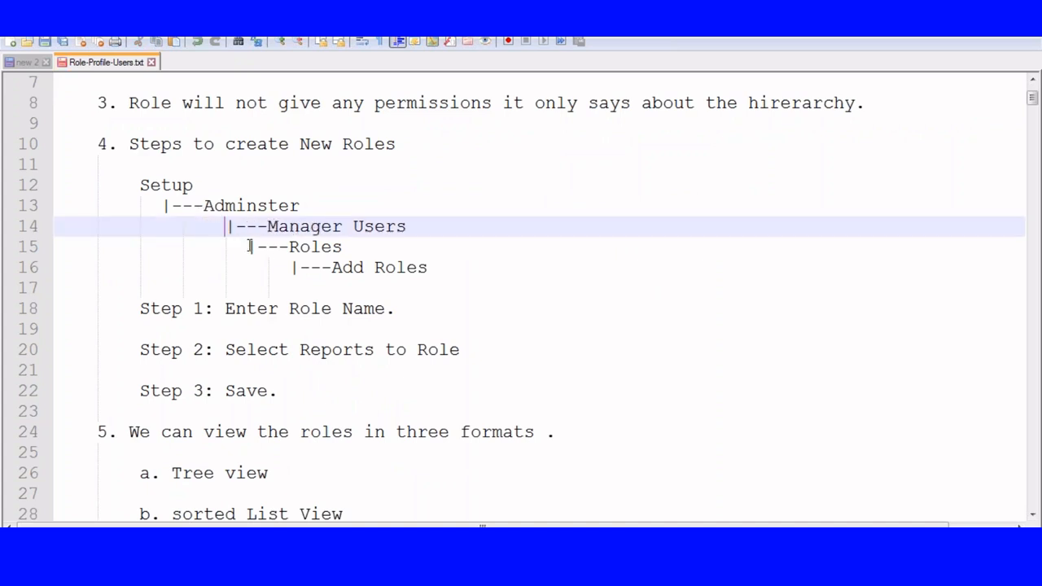
click(249, 246)
key(Tab)
key(Tab)
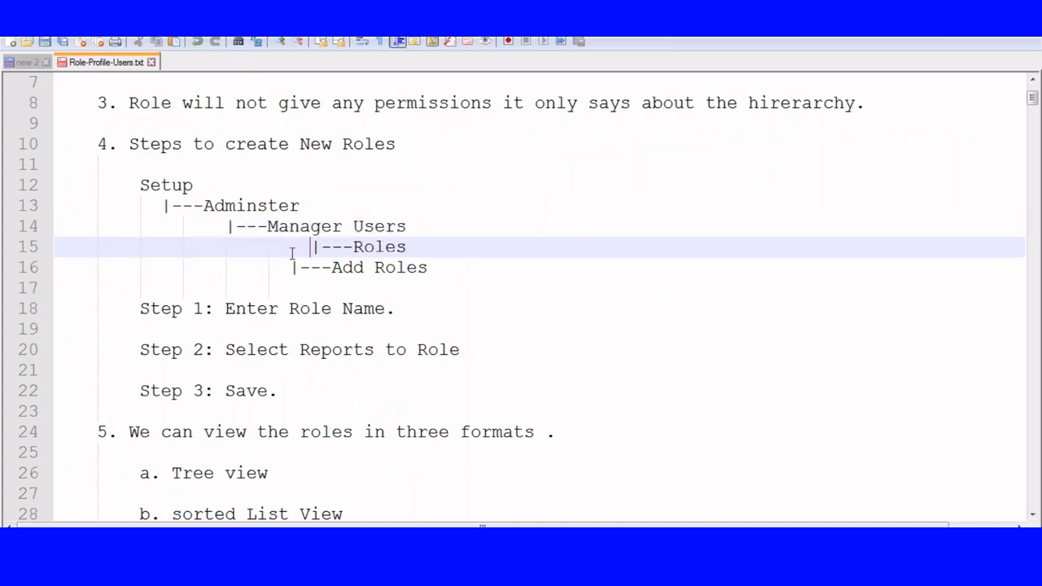
click(291, 267)
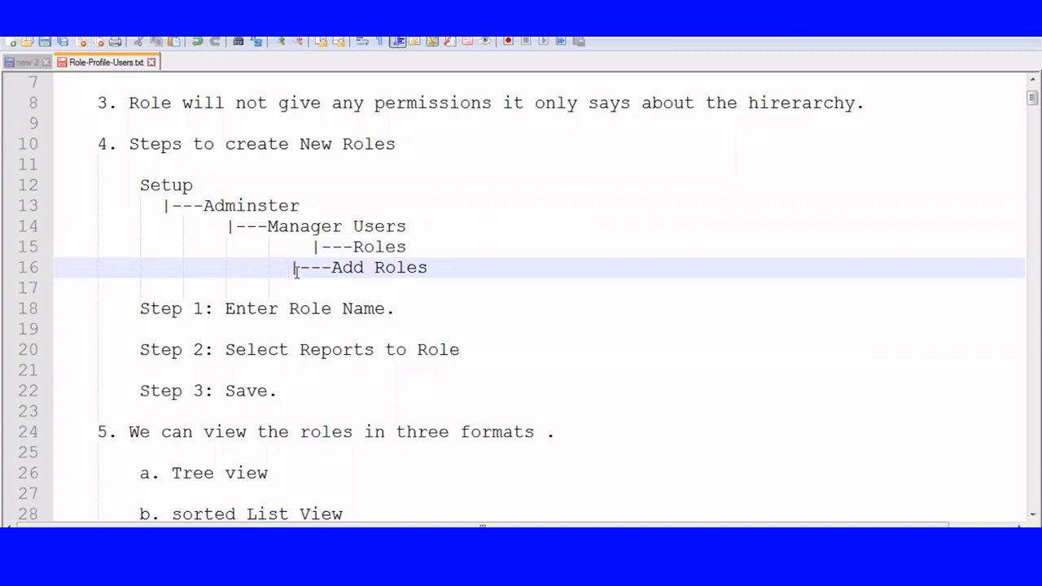
key(Tab)
key(Tab)
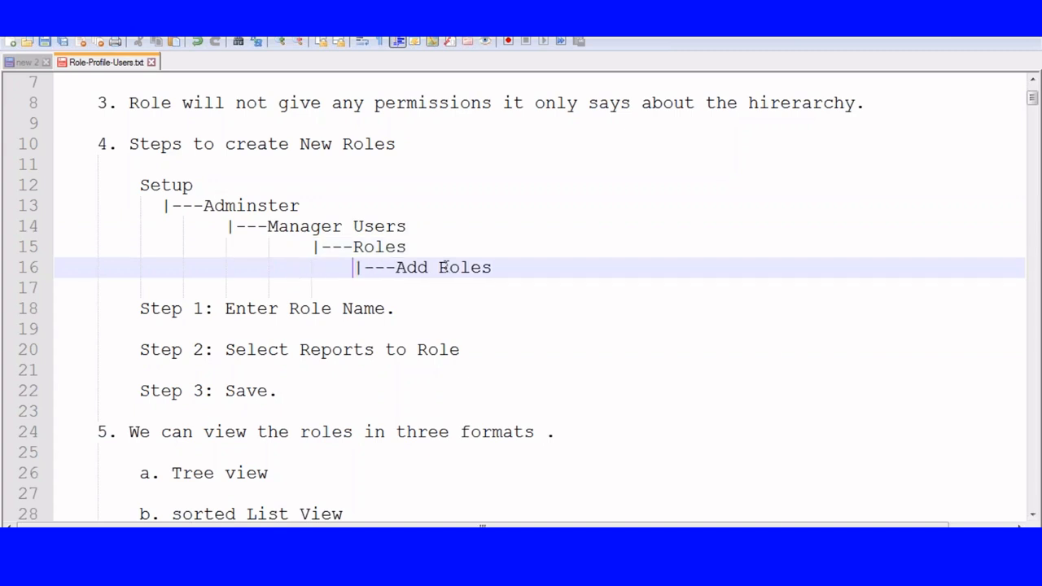
Go through the role creation steps in the notes, highlighting Enter Role Name and Save.
drag(225, 308, 396, 310)
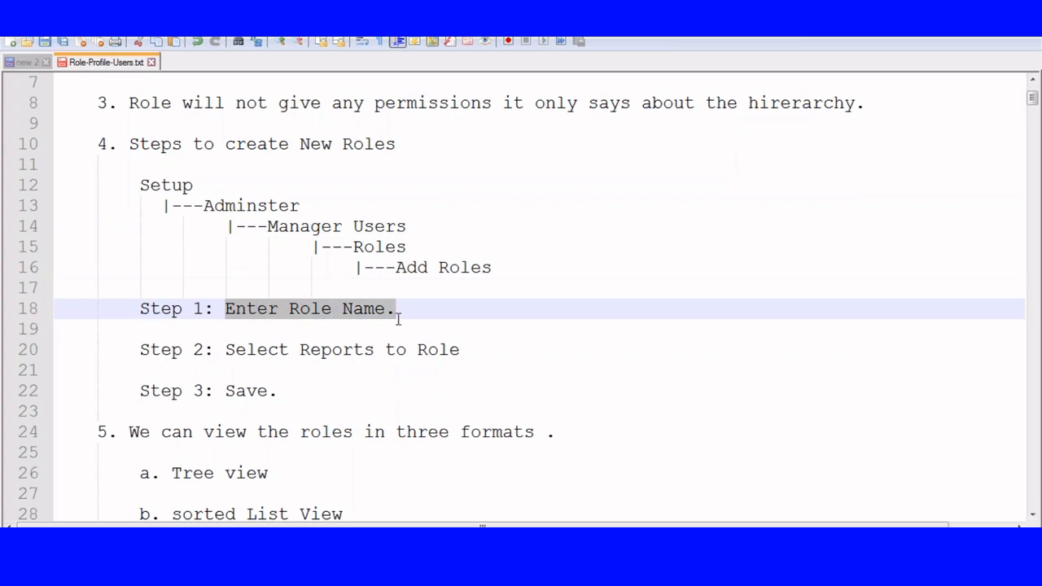
scroll(313, 328, down, 1)
drag(234, 289, 278, 328)
scroll(446, 313, down, 2)
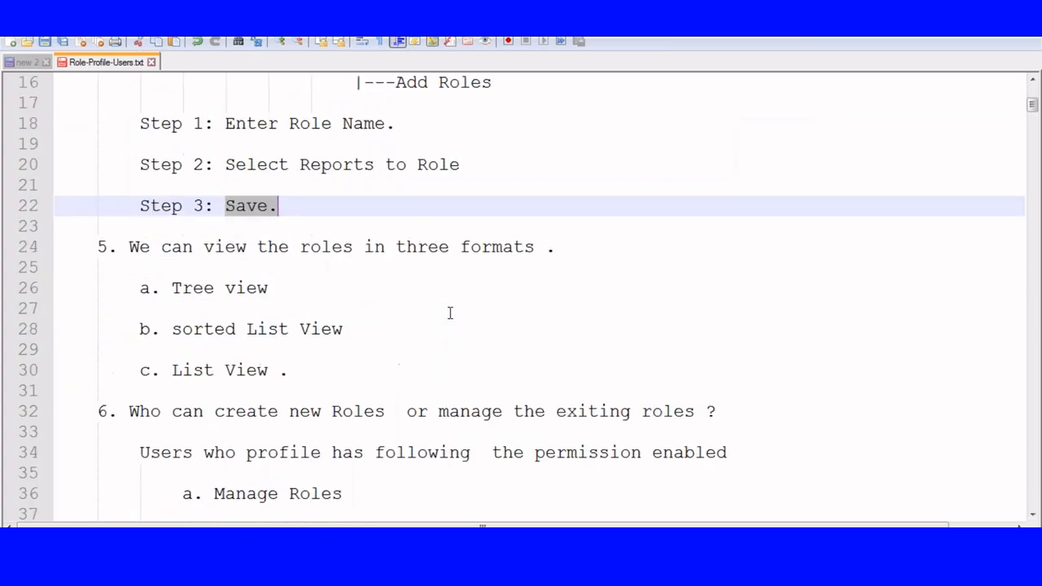
Highlight the three role viewing formats in turn: Tree view, sorted List View and List View.
drag(172, 289, 345, 293)
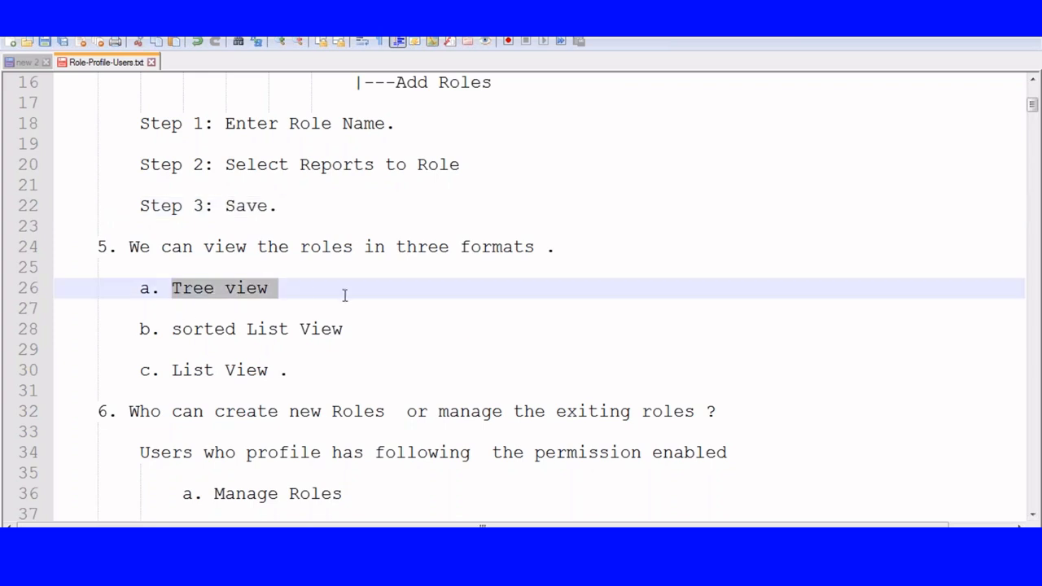
drag(173, 329, 356, 343)
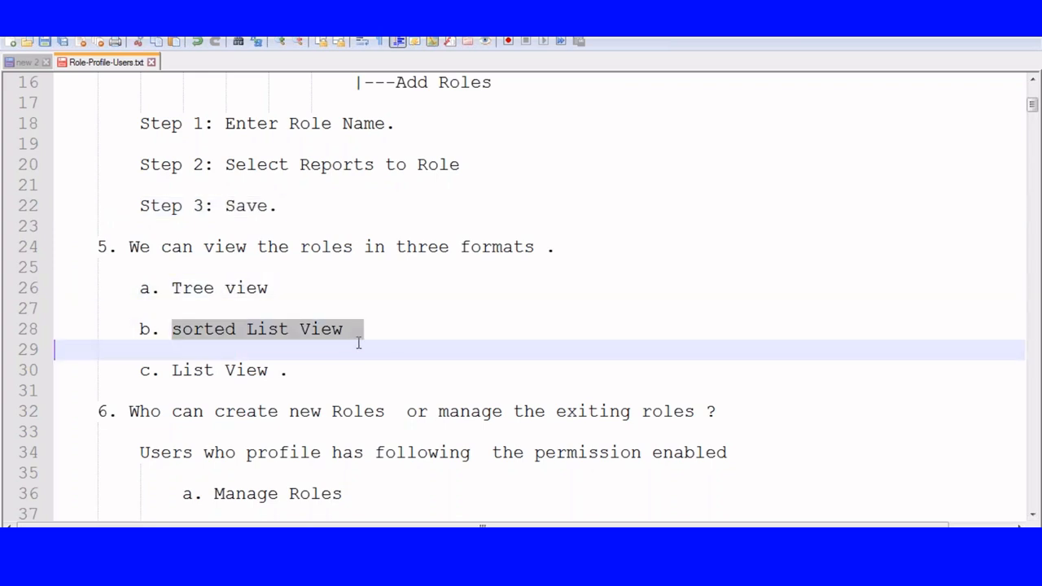
click(174, 369)
drag(174, 370, 329, 376)
scroll(504, 279, down, 2)
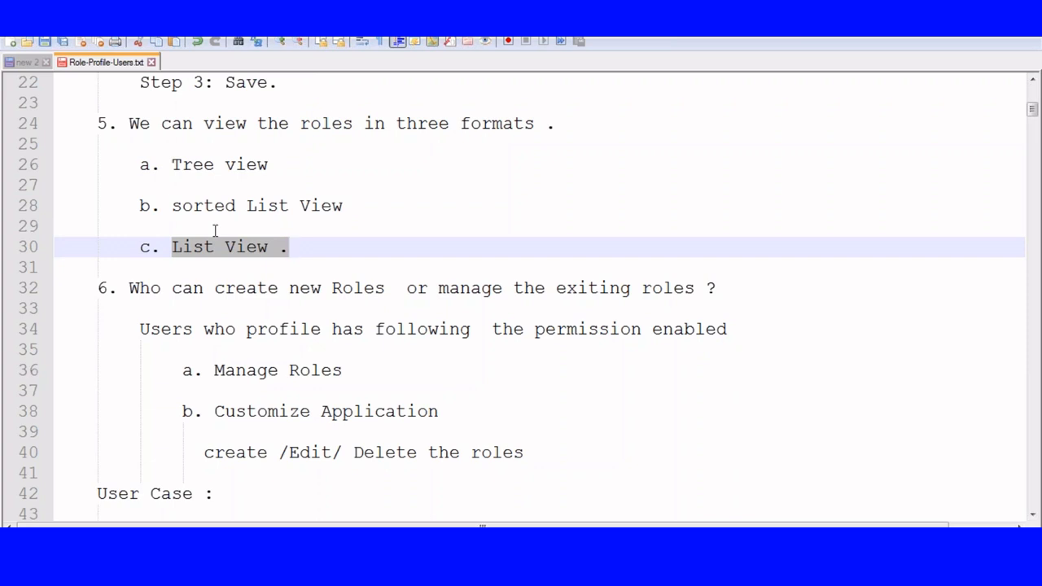
Highlight the Manage Roles and Customize Application permissions listed under who can create or manage roles.
drag(205, 371, 366, 367)
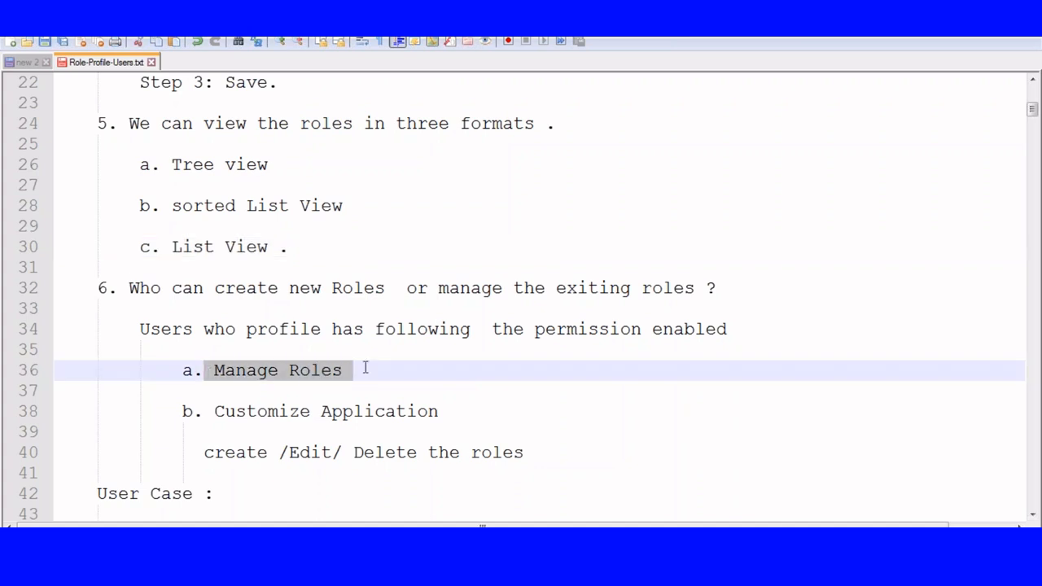
click(413, 379)
drag(214, 411, 448, 417)
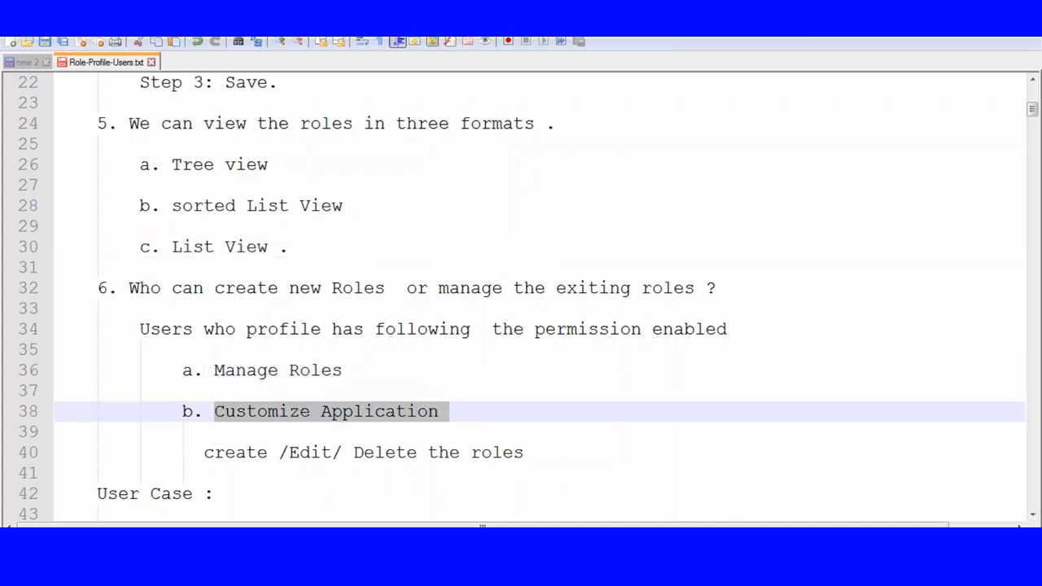
Switch to Salesforce in the browser and open the Profiles list in a new tab.
click(155, 568)
scroll(125, 226, up, 4)
scroll(65, 376, down, 2)
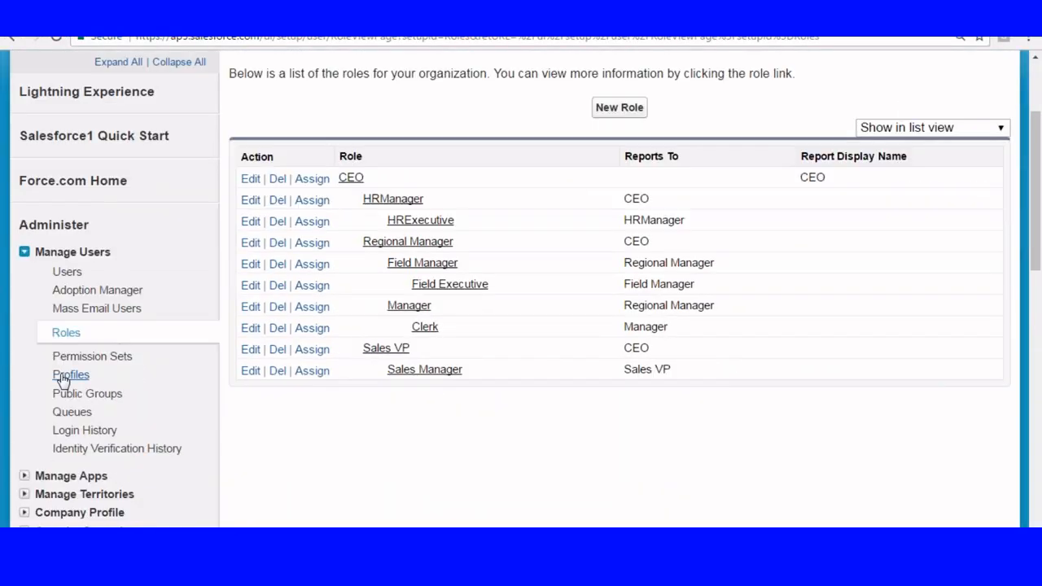
right_click(63, 379)
click(114, 384)
click(342, 15)
scroll(387, 119, down, 2)
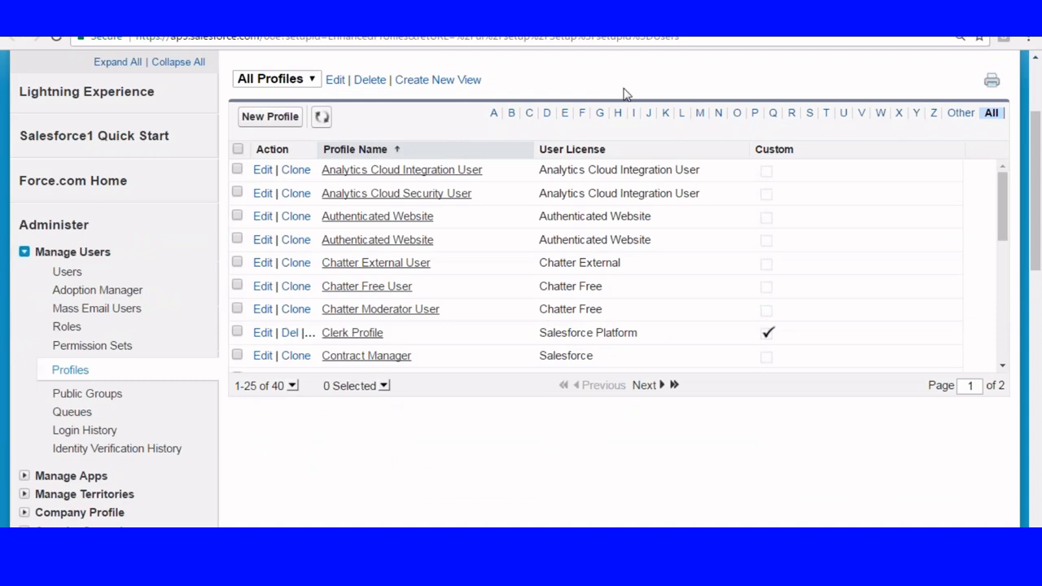
Filter the profiles by M, open the Manager profile for editing and search its page for "Manage Role".
click(701, 114)
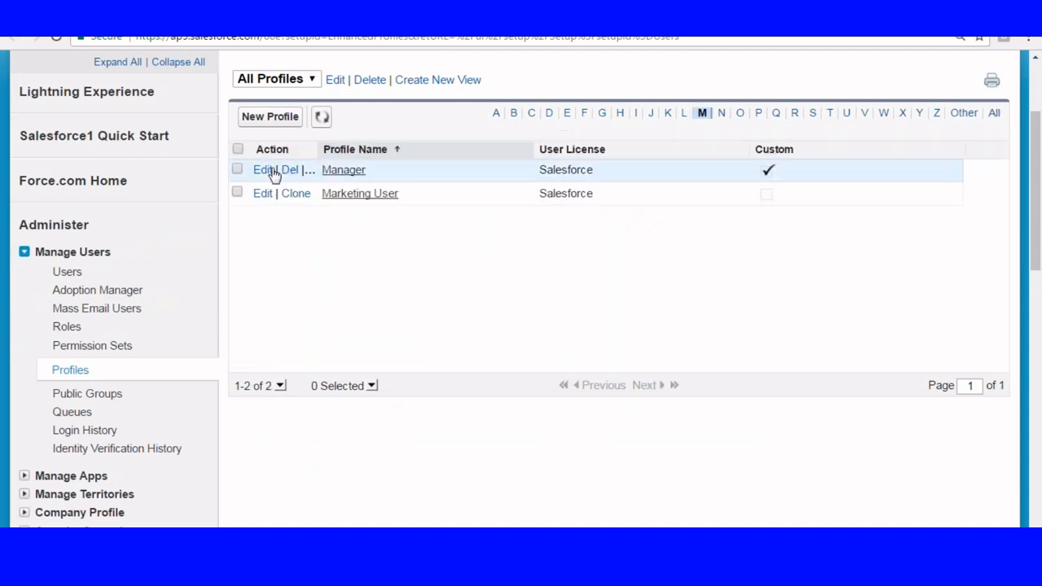
click(261, 171)
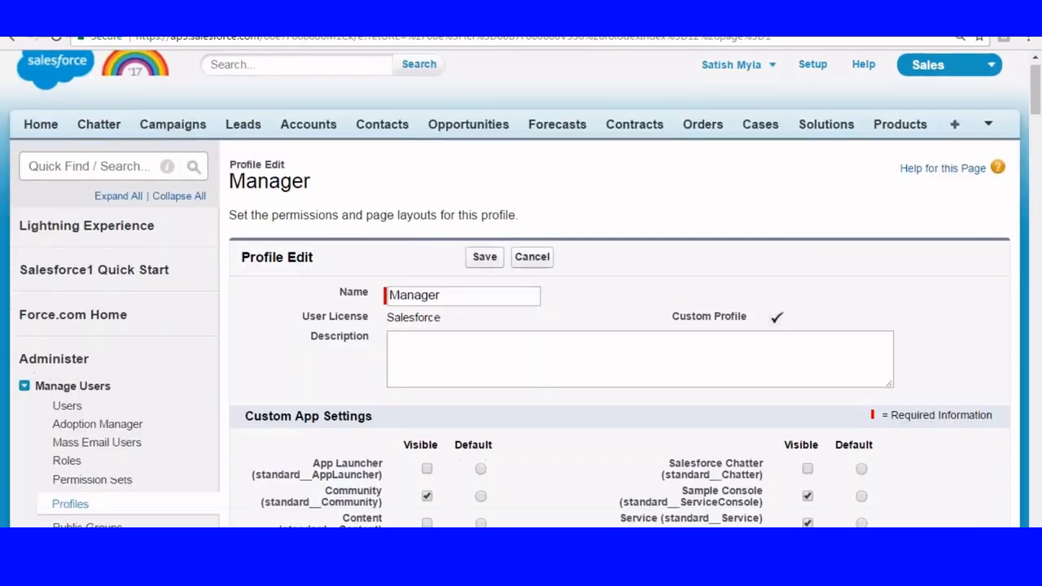
scroll(521, 285, down, 3)
key(ctrl+f)
text(M)
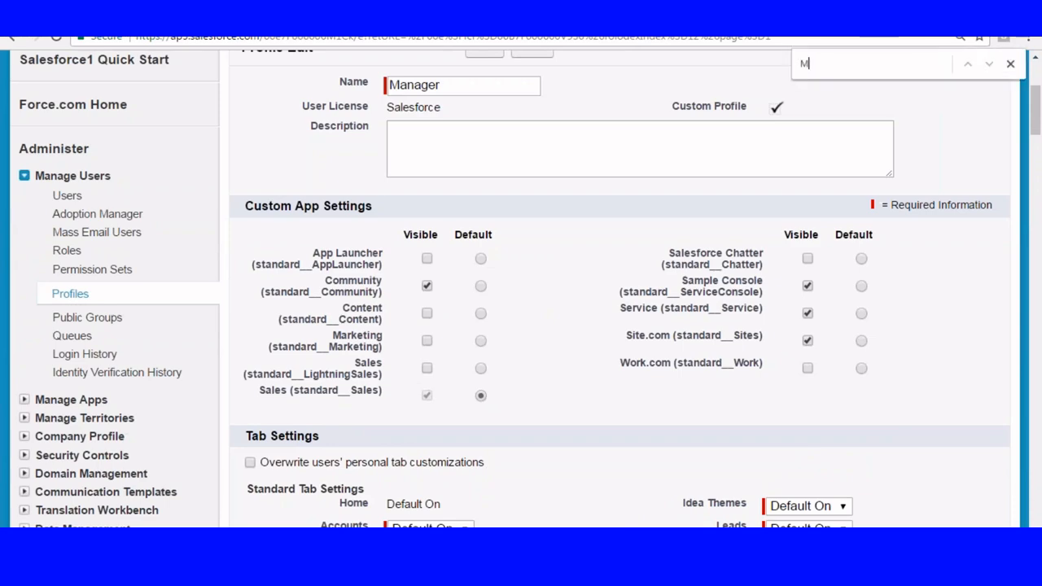
text(anage Role)
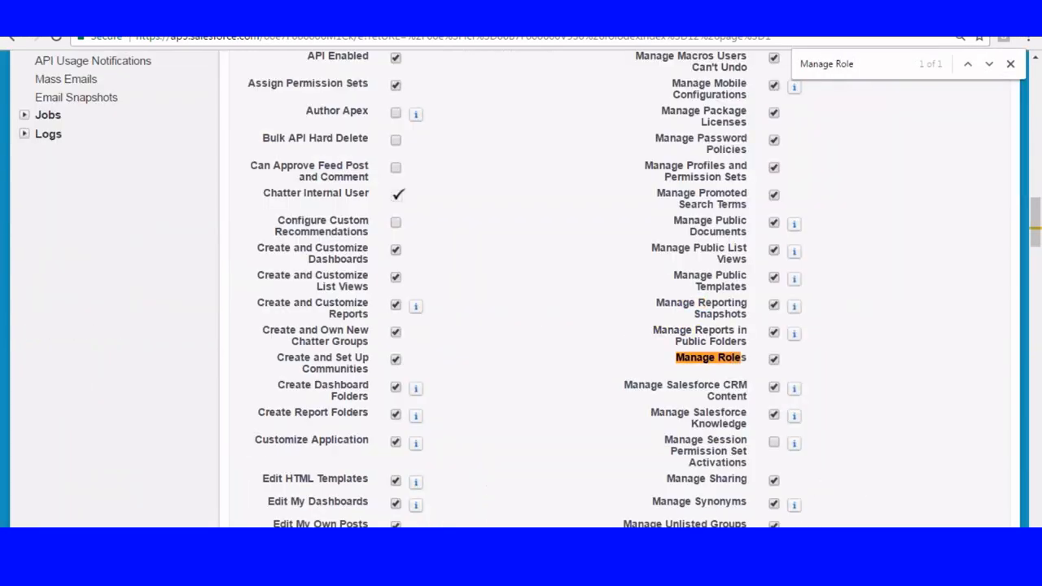
scroll(391, 303, down, 1)
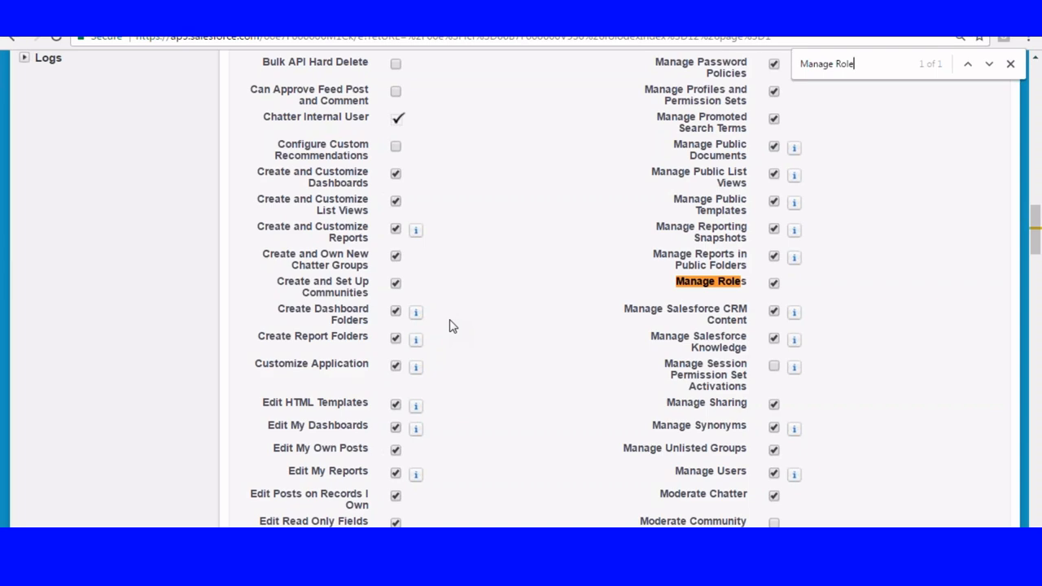
Return to the Role-Profile-Users.txt notes, highlight the Manage Roles permission and look through the User Case role exercises.
key(alt+Tab)
scroll(267, 214, down, 3)
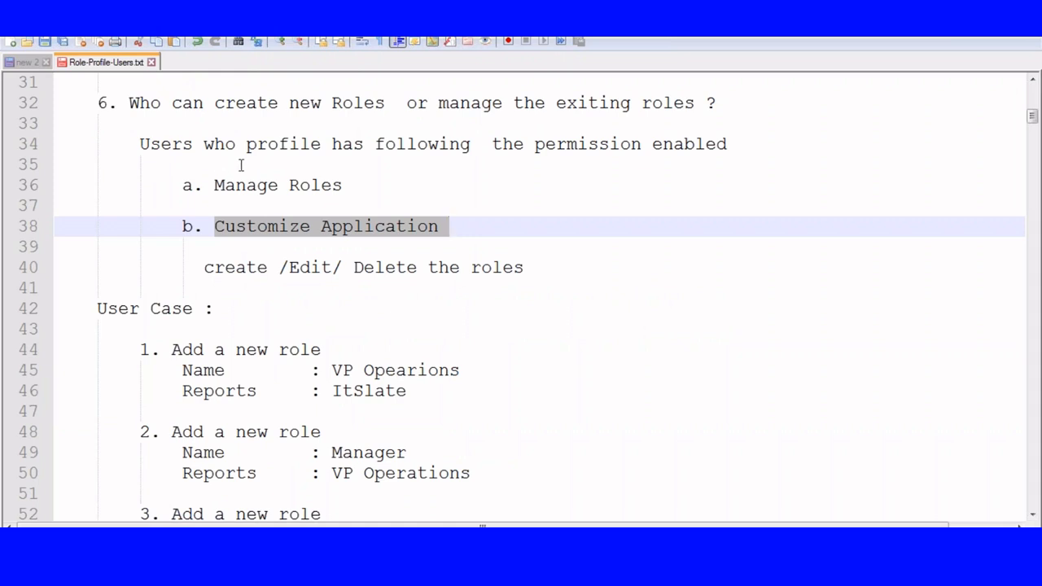
drag(214, 185, 353, 186)
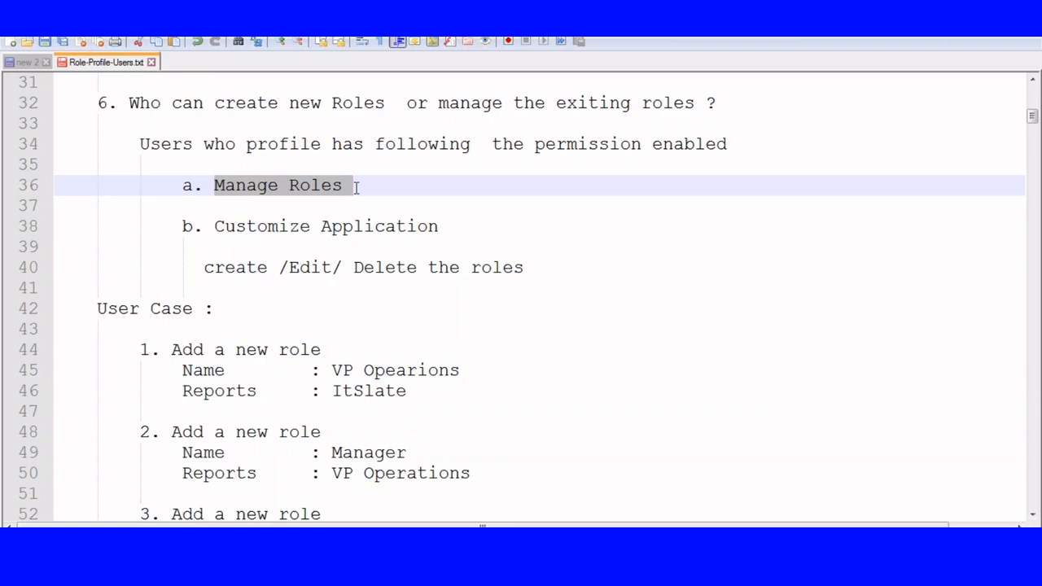
scroll(171, 150, down, 8)
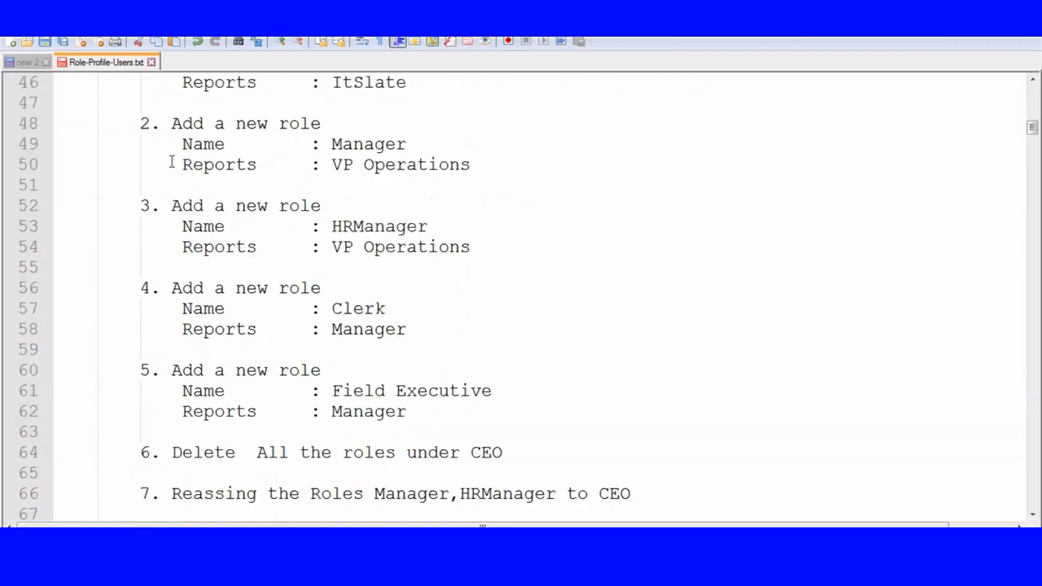